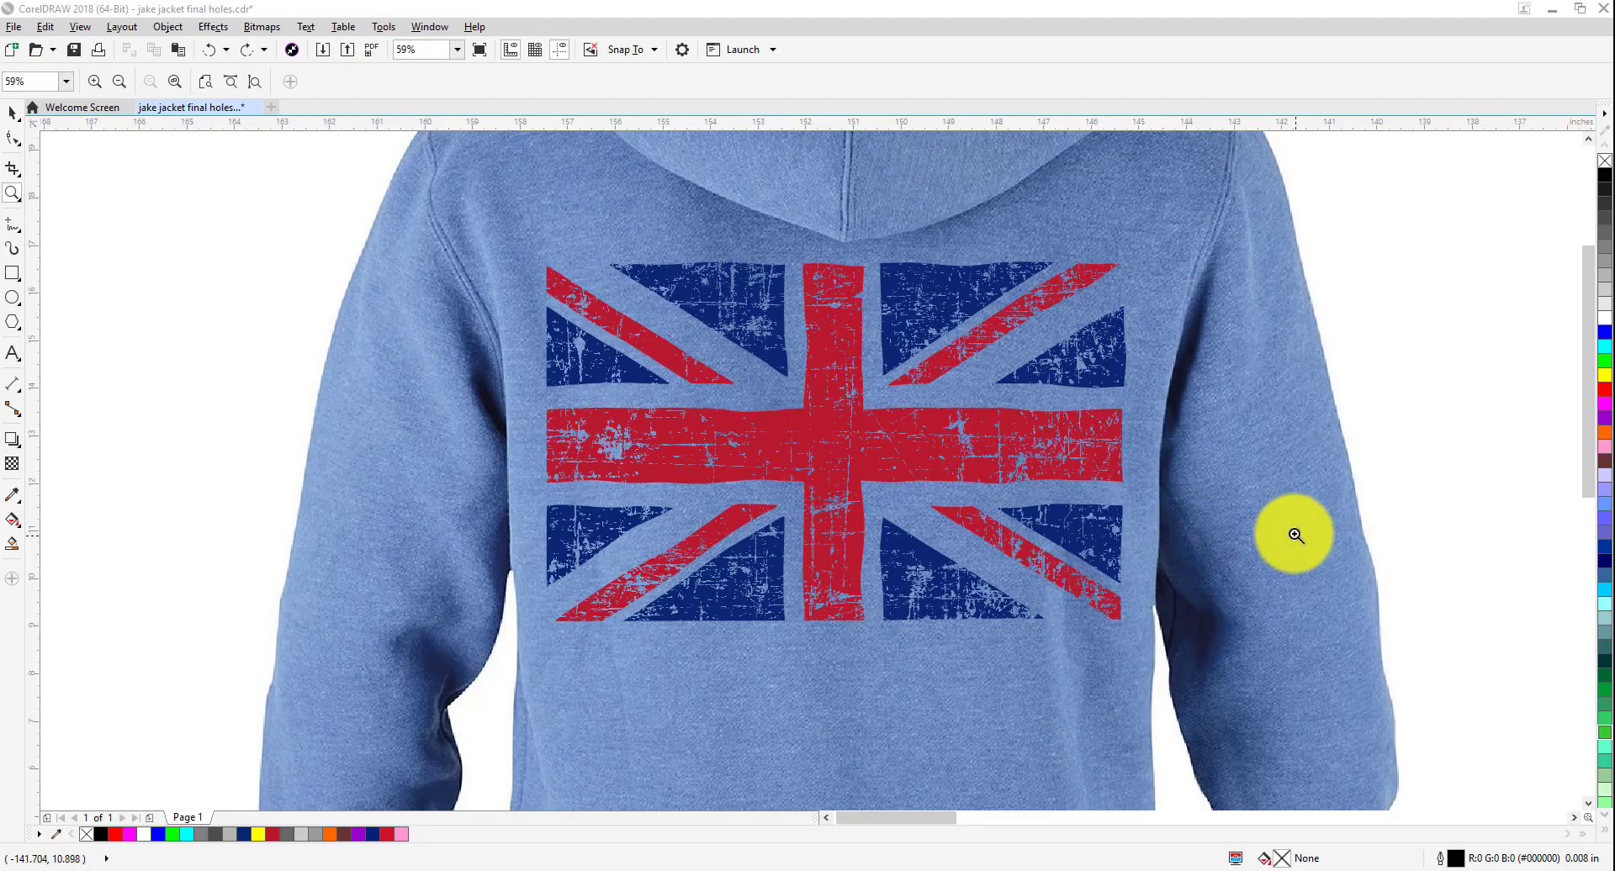
Return to the Pick tool and pan the canvas so the design shifts left.
click(12, 113)
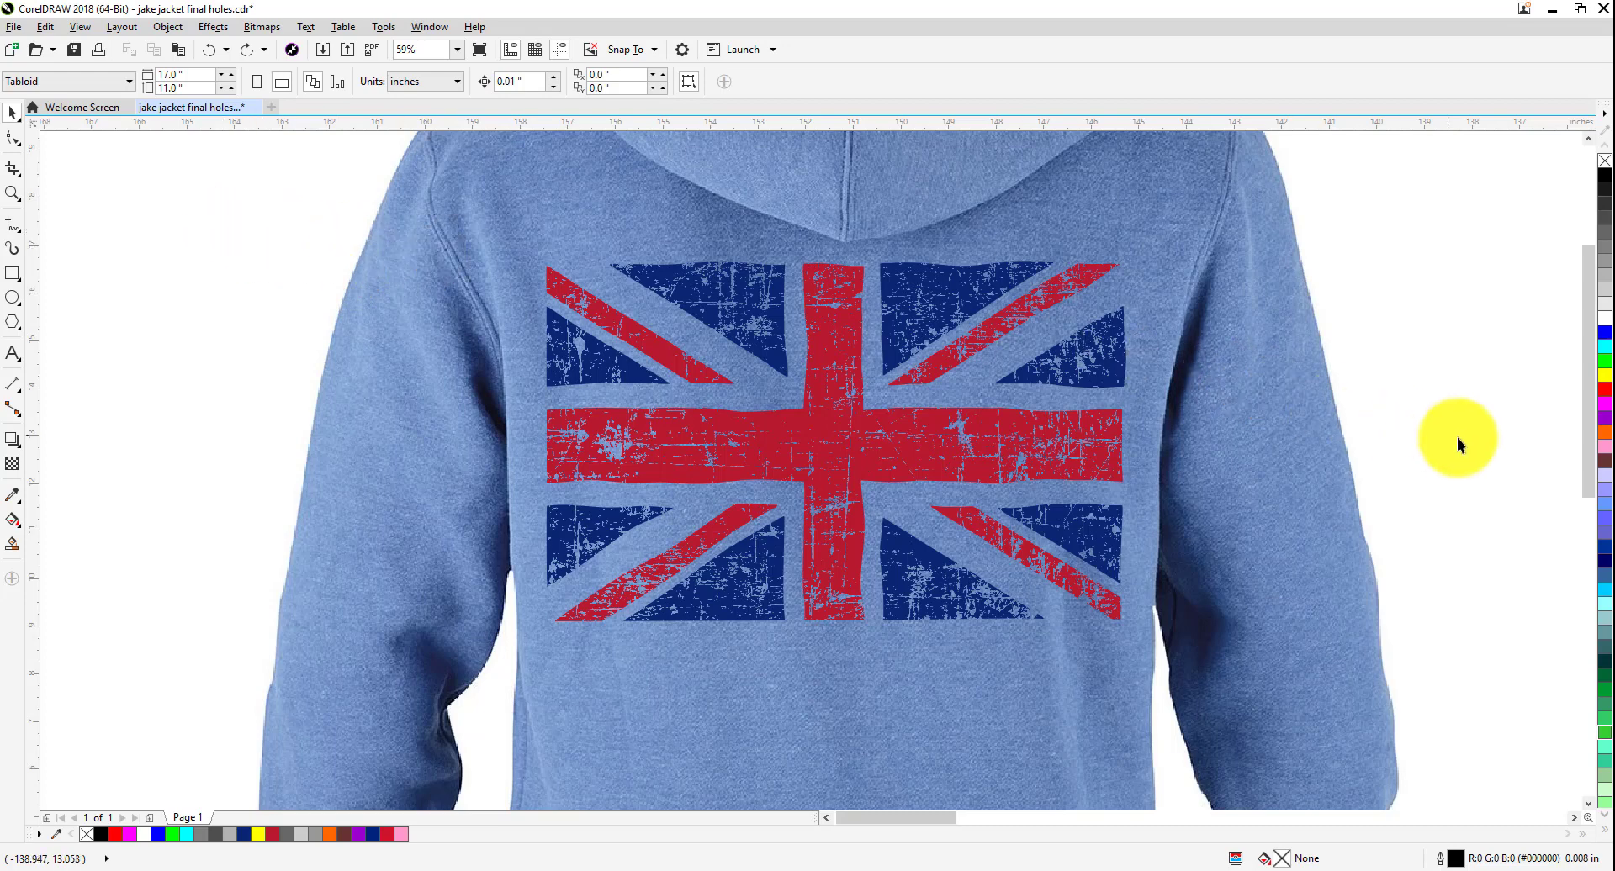
drag(1451, 410, 1268, 413)
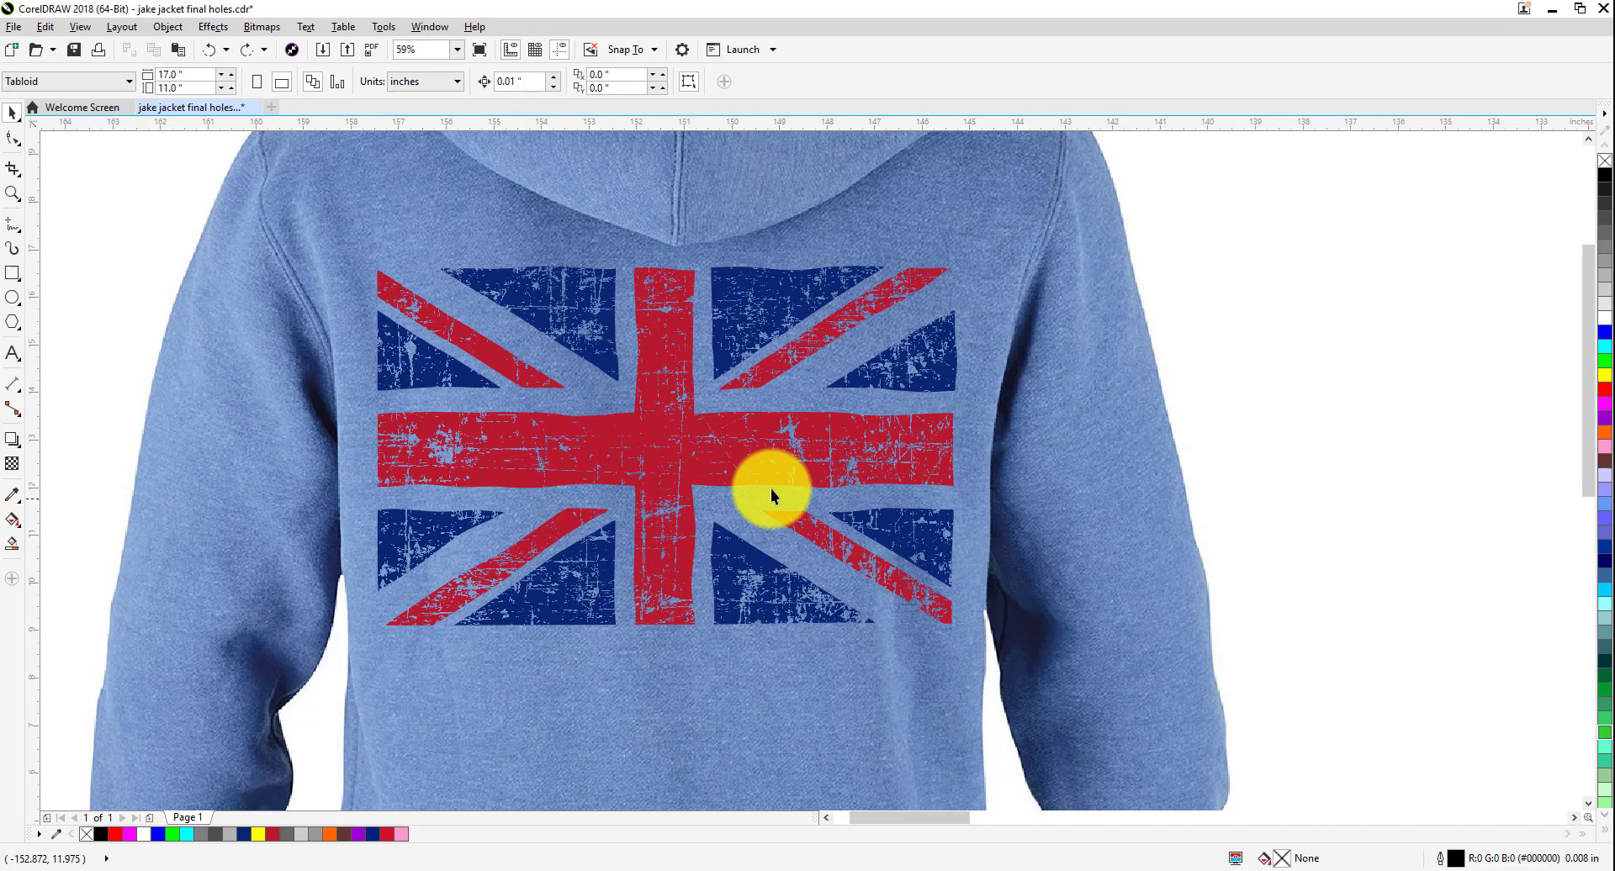
scroll(623, 436, down, 3)
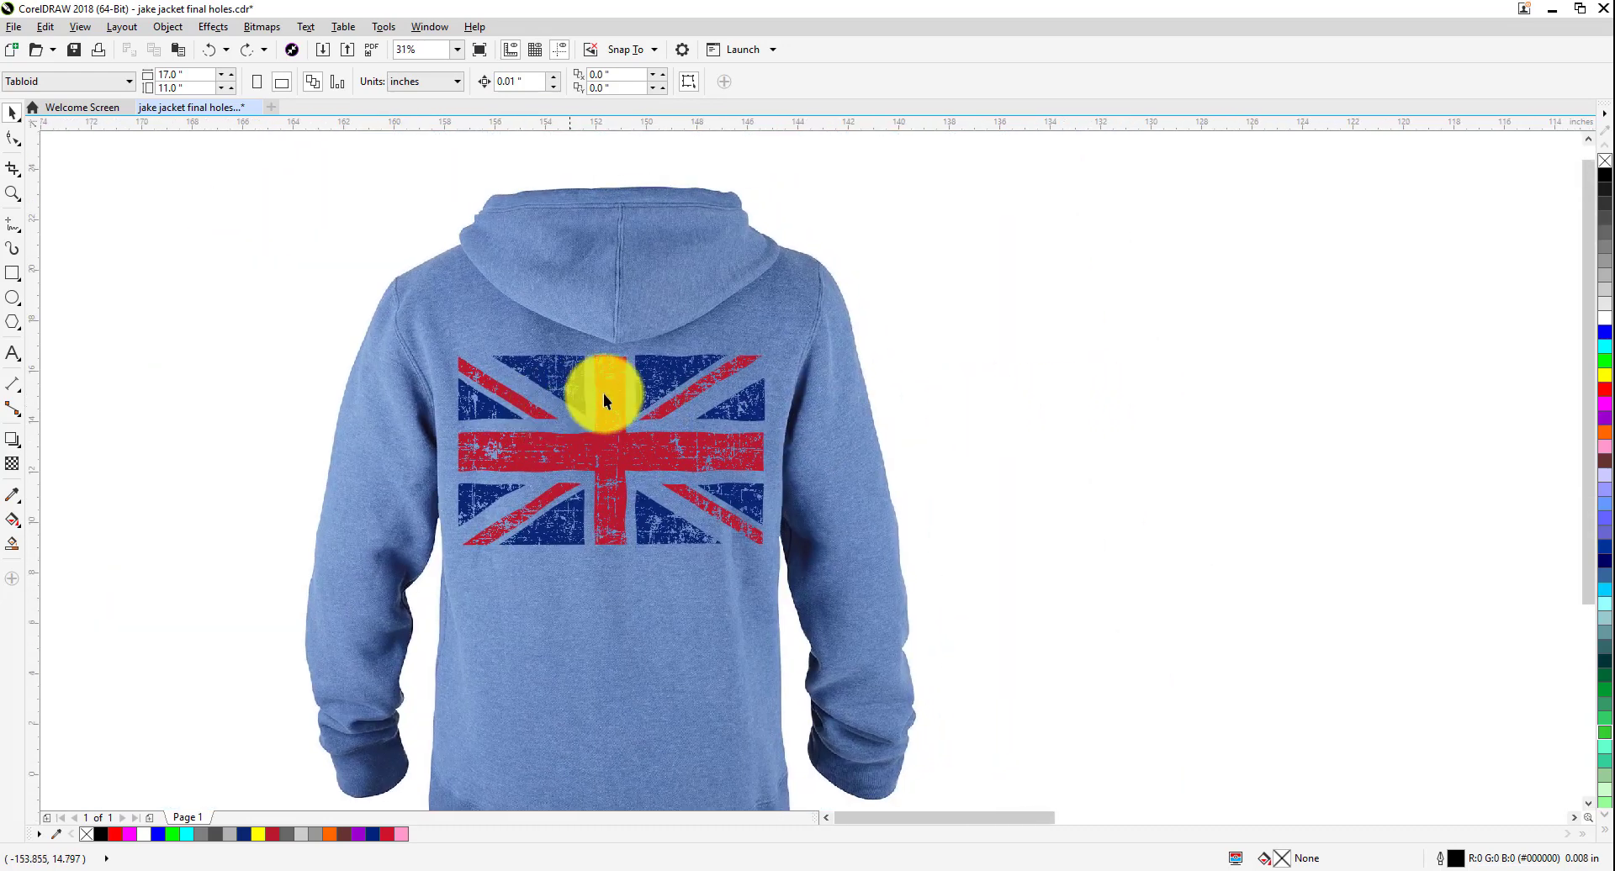
scroll(754, 425, up, 4)
scroll(757, 423, right, 2)
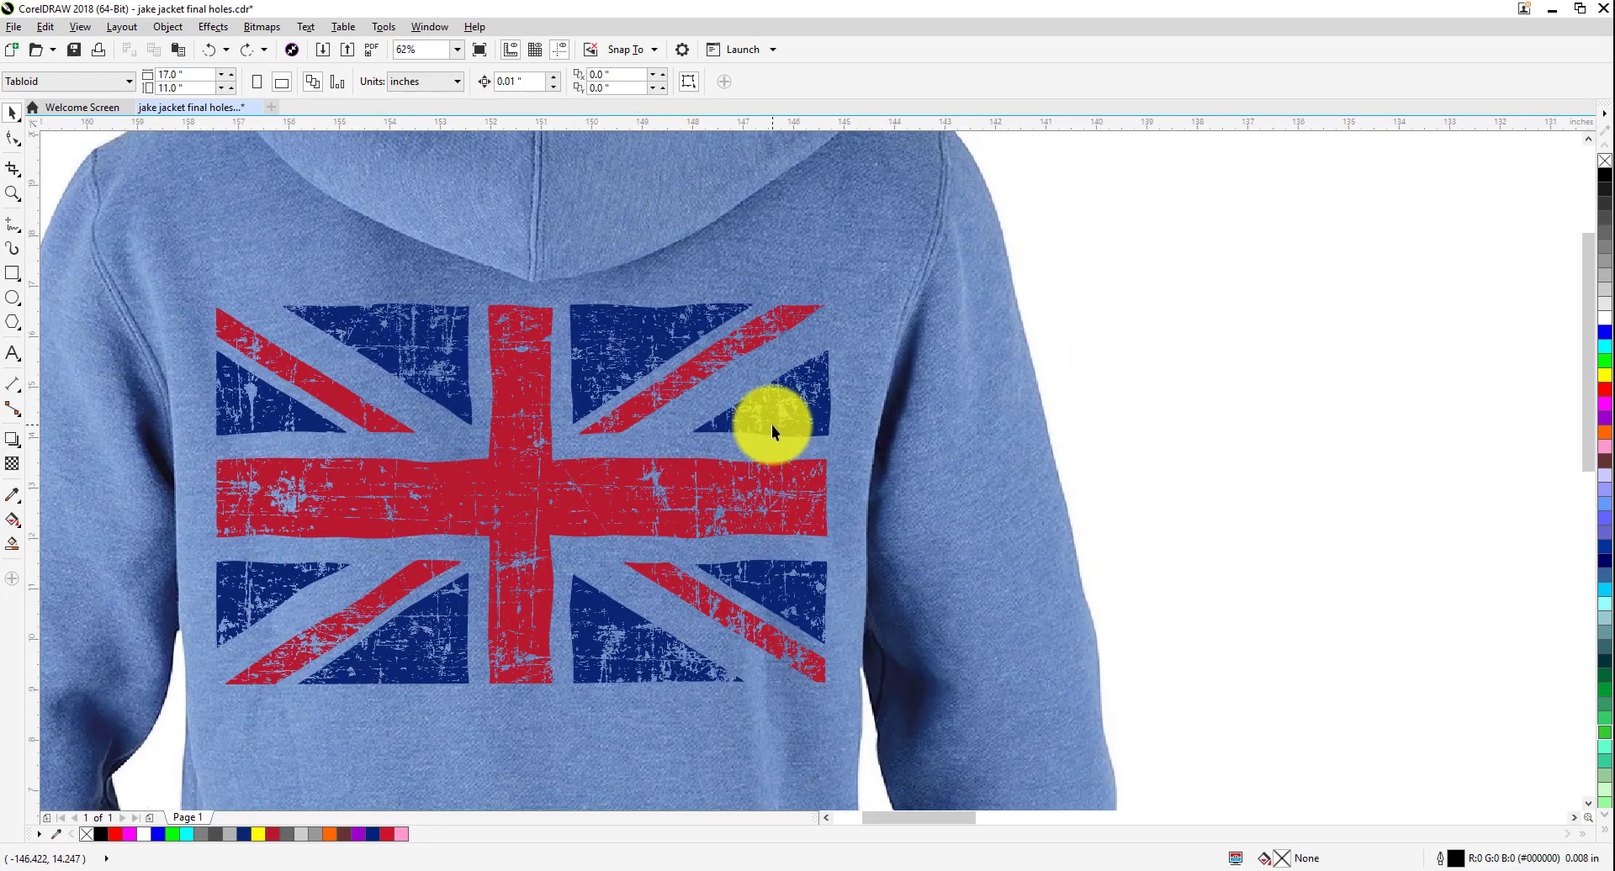
scroll(437, 488, down, 3)
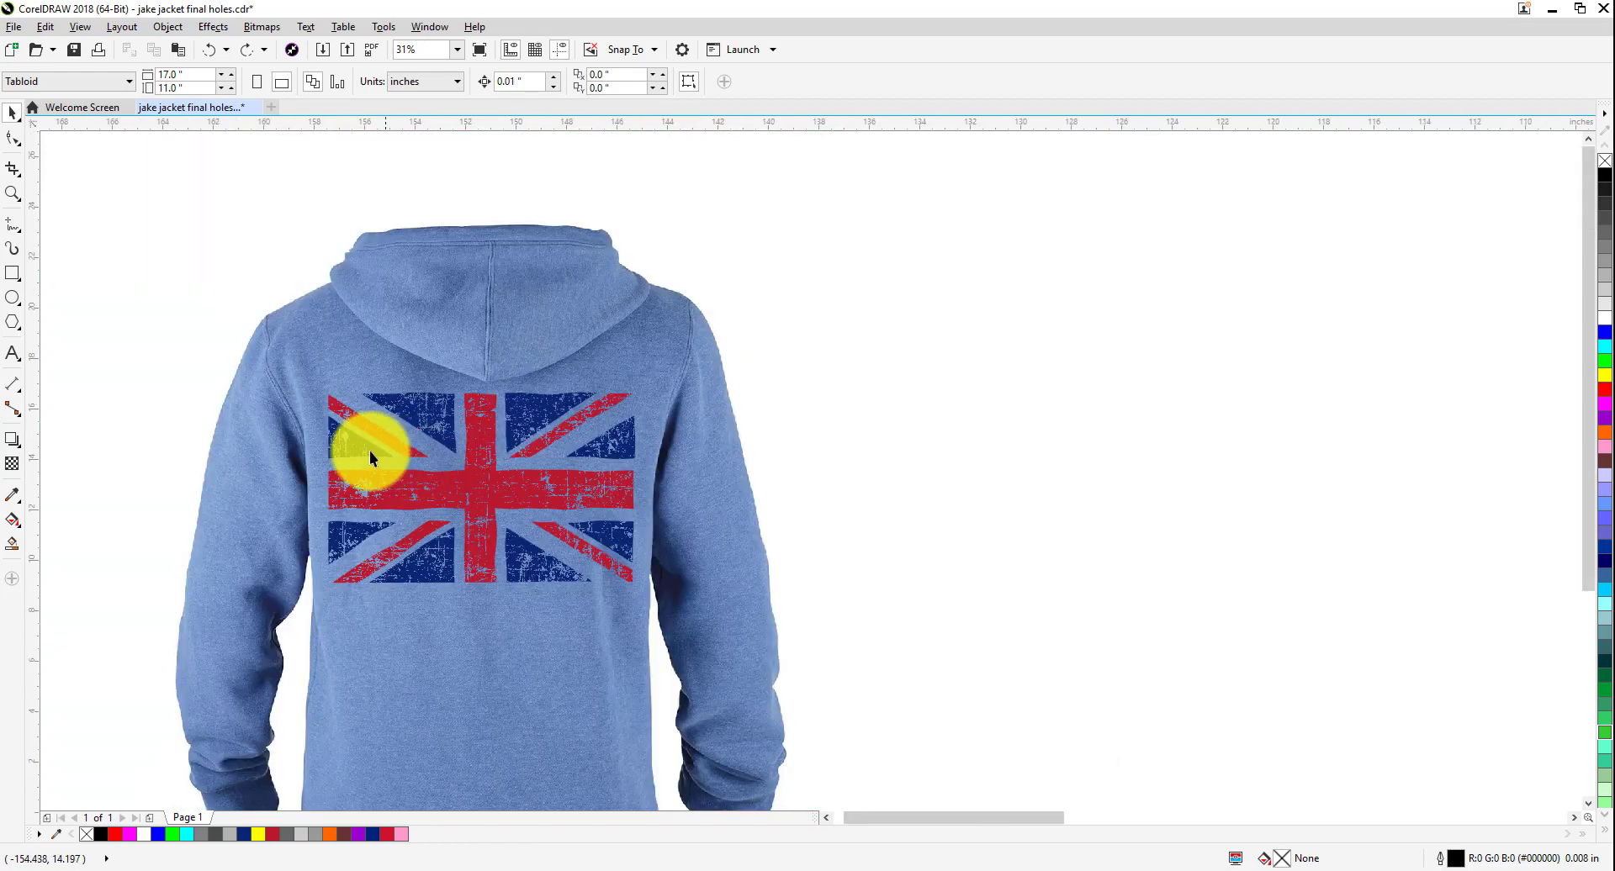
scroll(312, 489, up, 3)
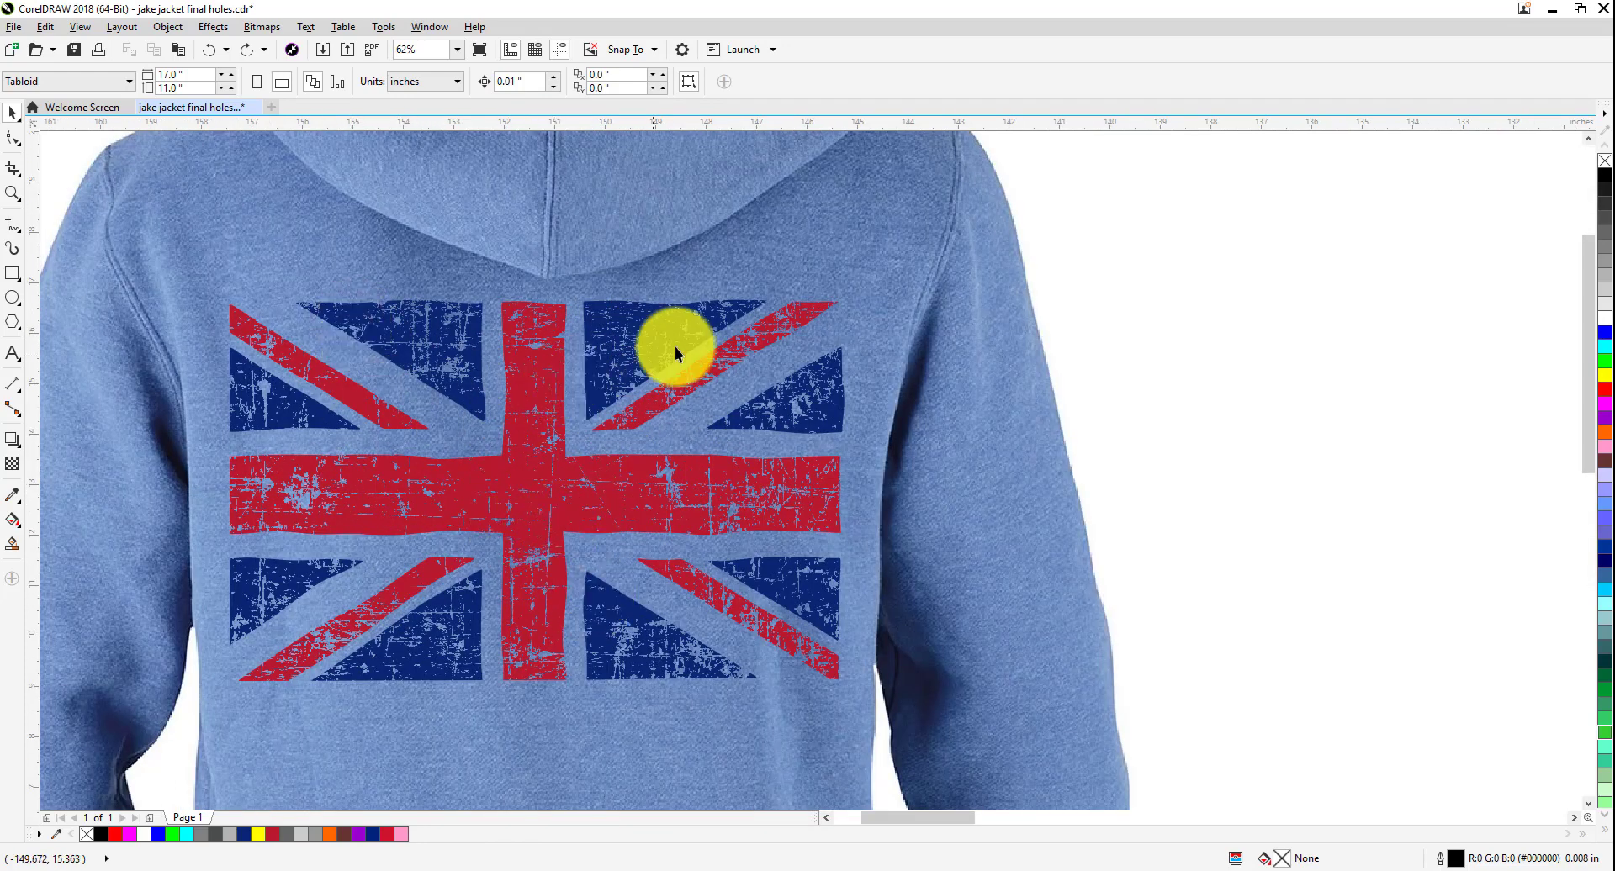
scroll(680, 397, down, 3)
scroll(604, 376, up, 3)
scroll(604, 378, down, 2)
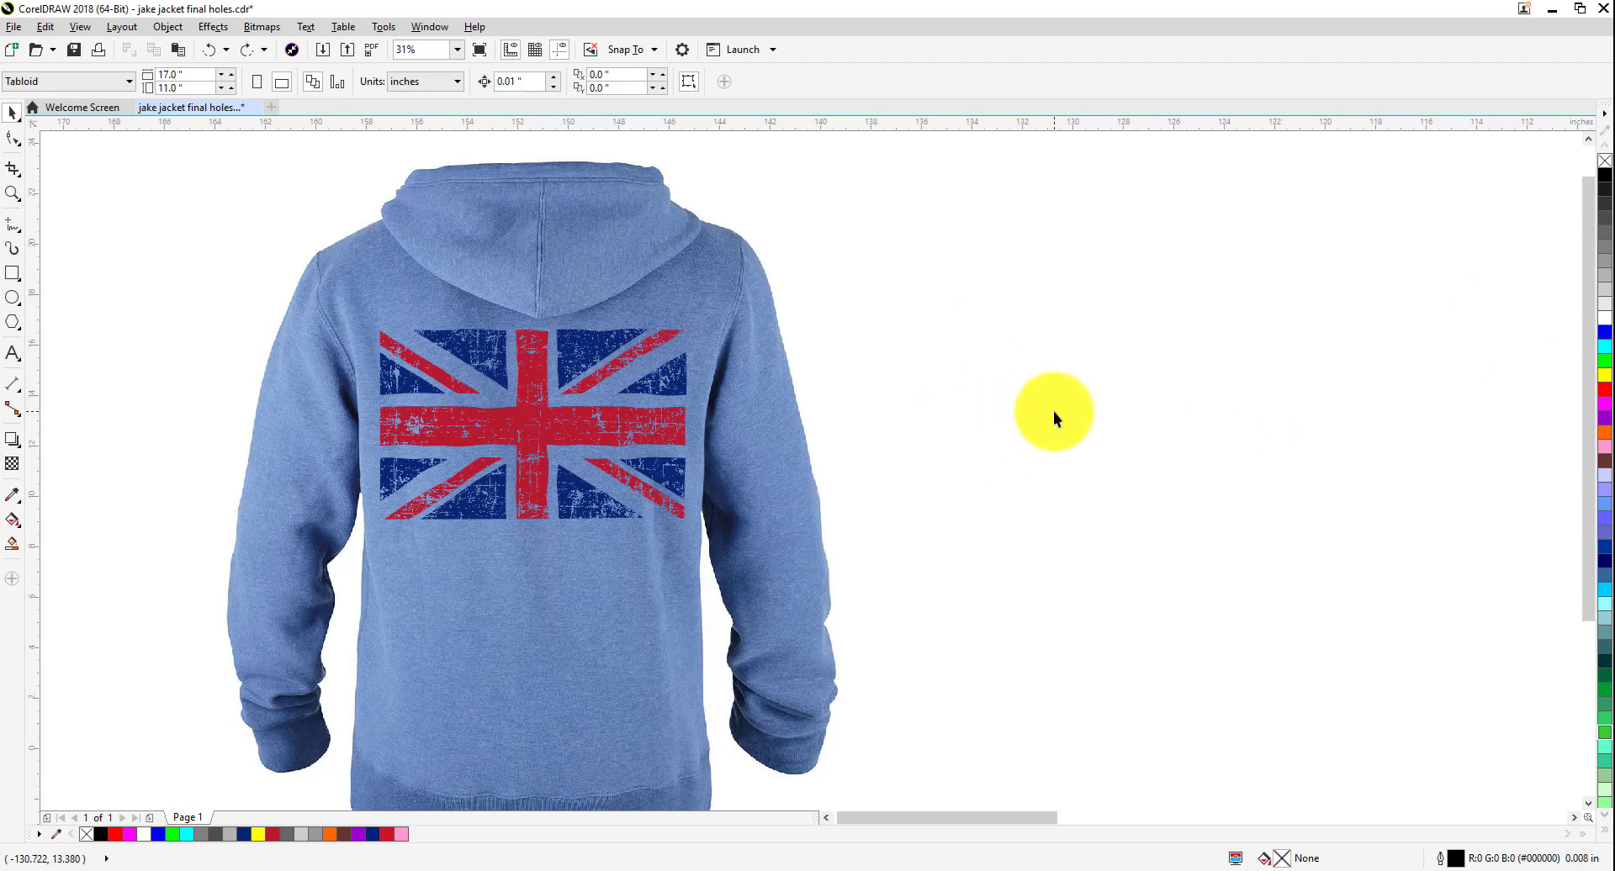
Copy the large British Flag desktop background image from Chrome's Google Images results.
key(alt+Tab)
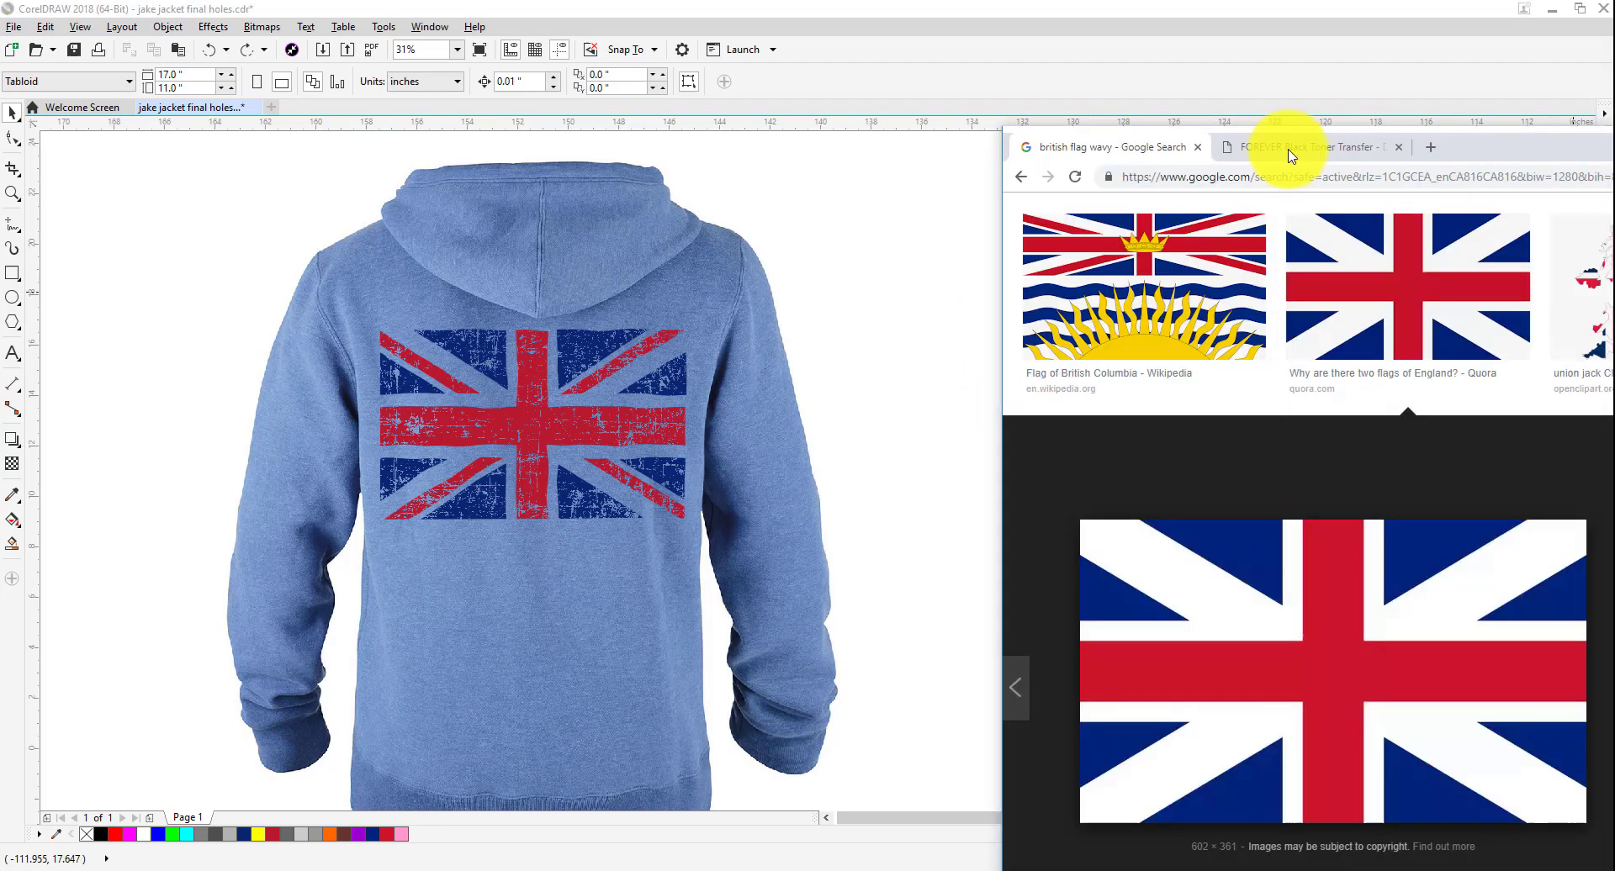
drag(1287, 150, 955, 72)
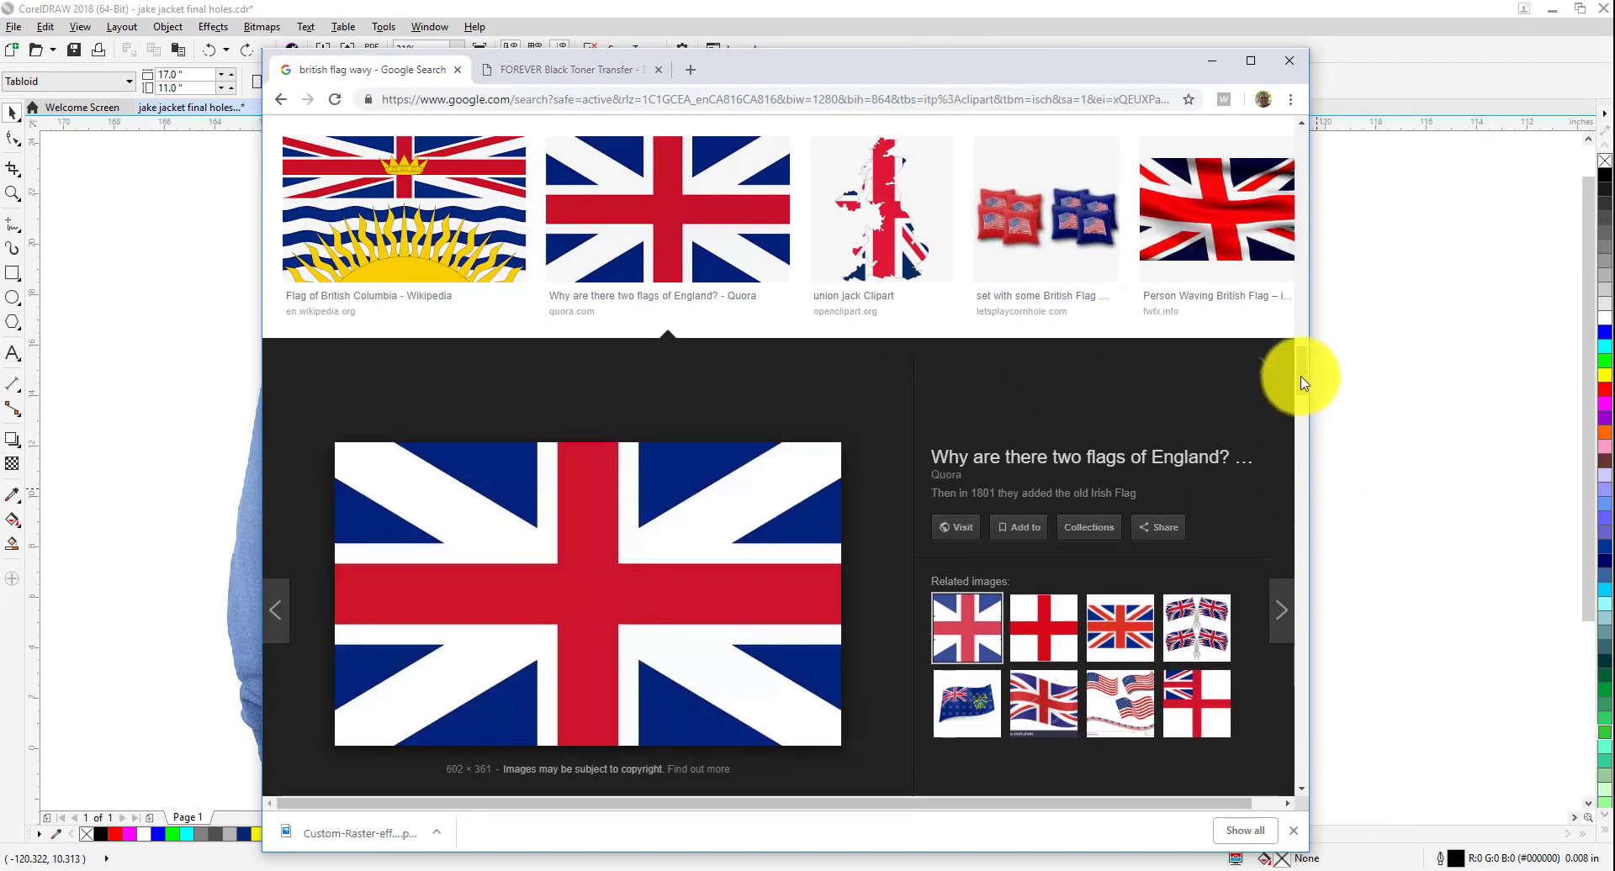
mouse_move(1302, 371)
mouse_down()
mouse_move(1319, 150)
mouse_move(1332, 416)
mouse_up()
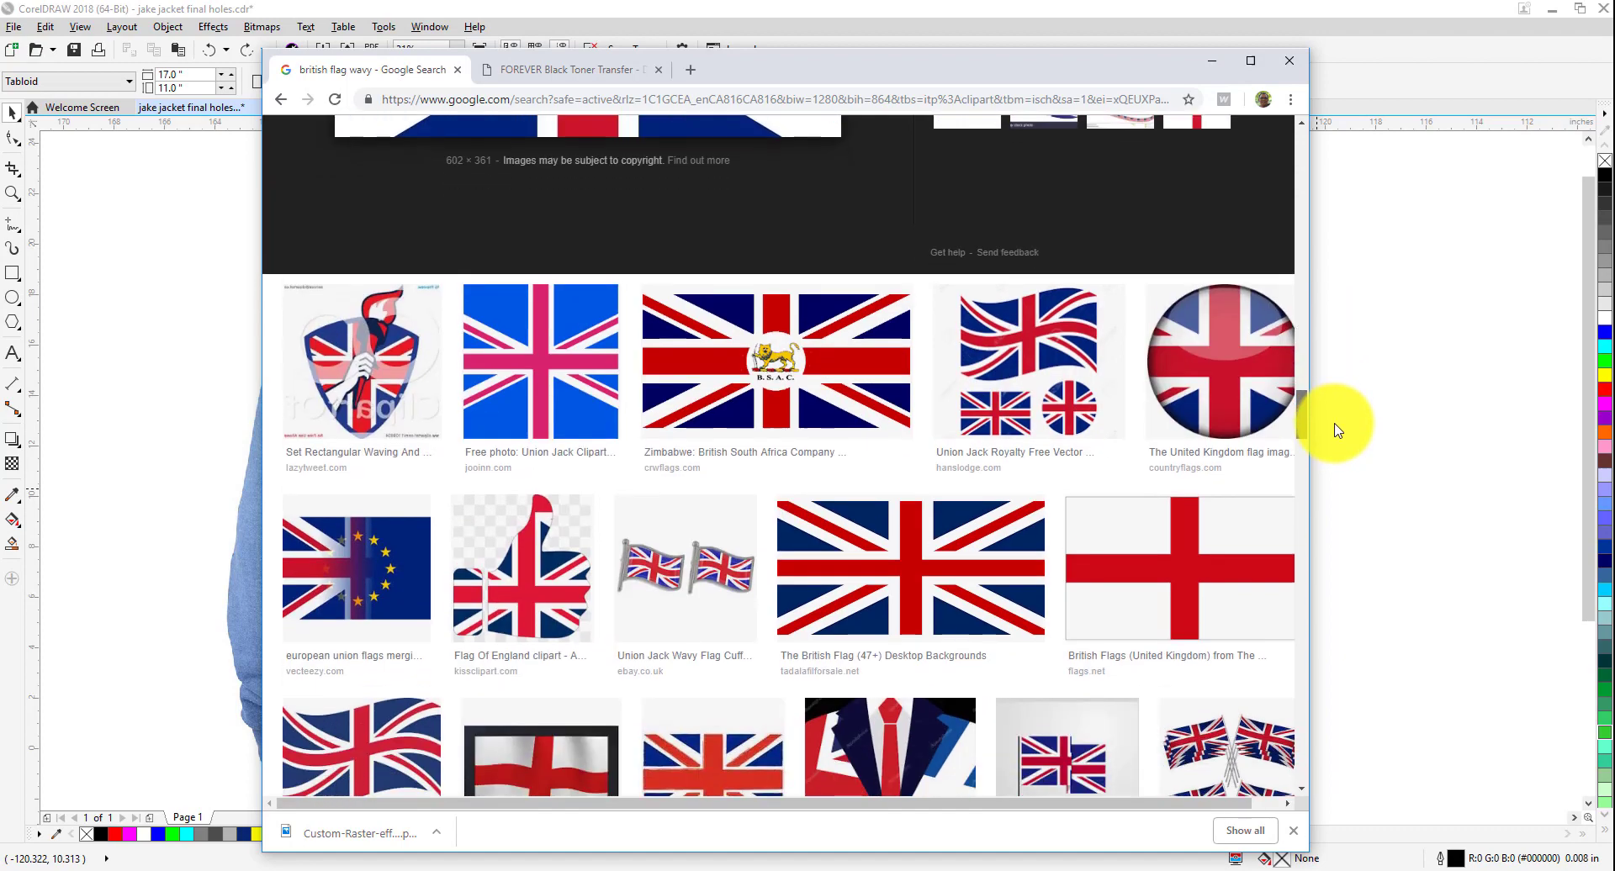
drag(1332, 416, 1335, 425)
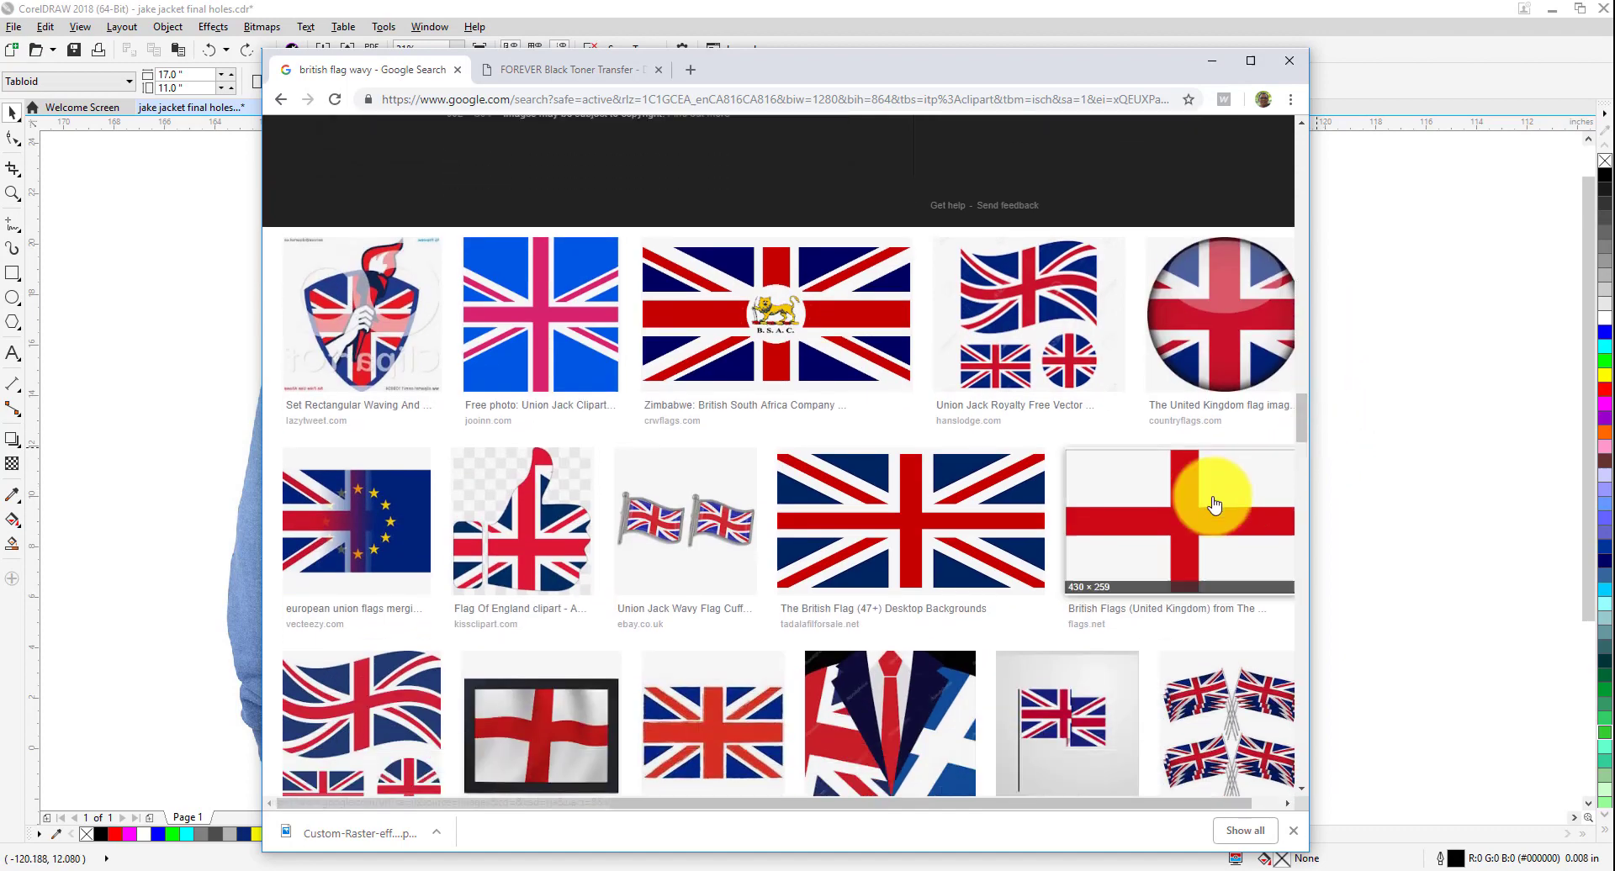
click(975, 516)
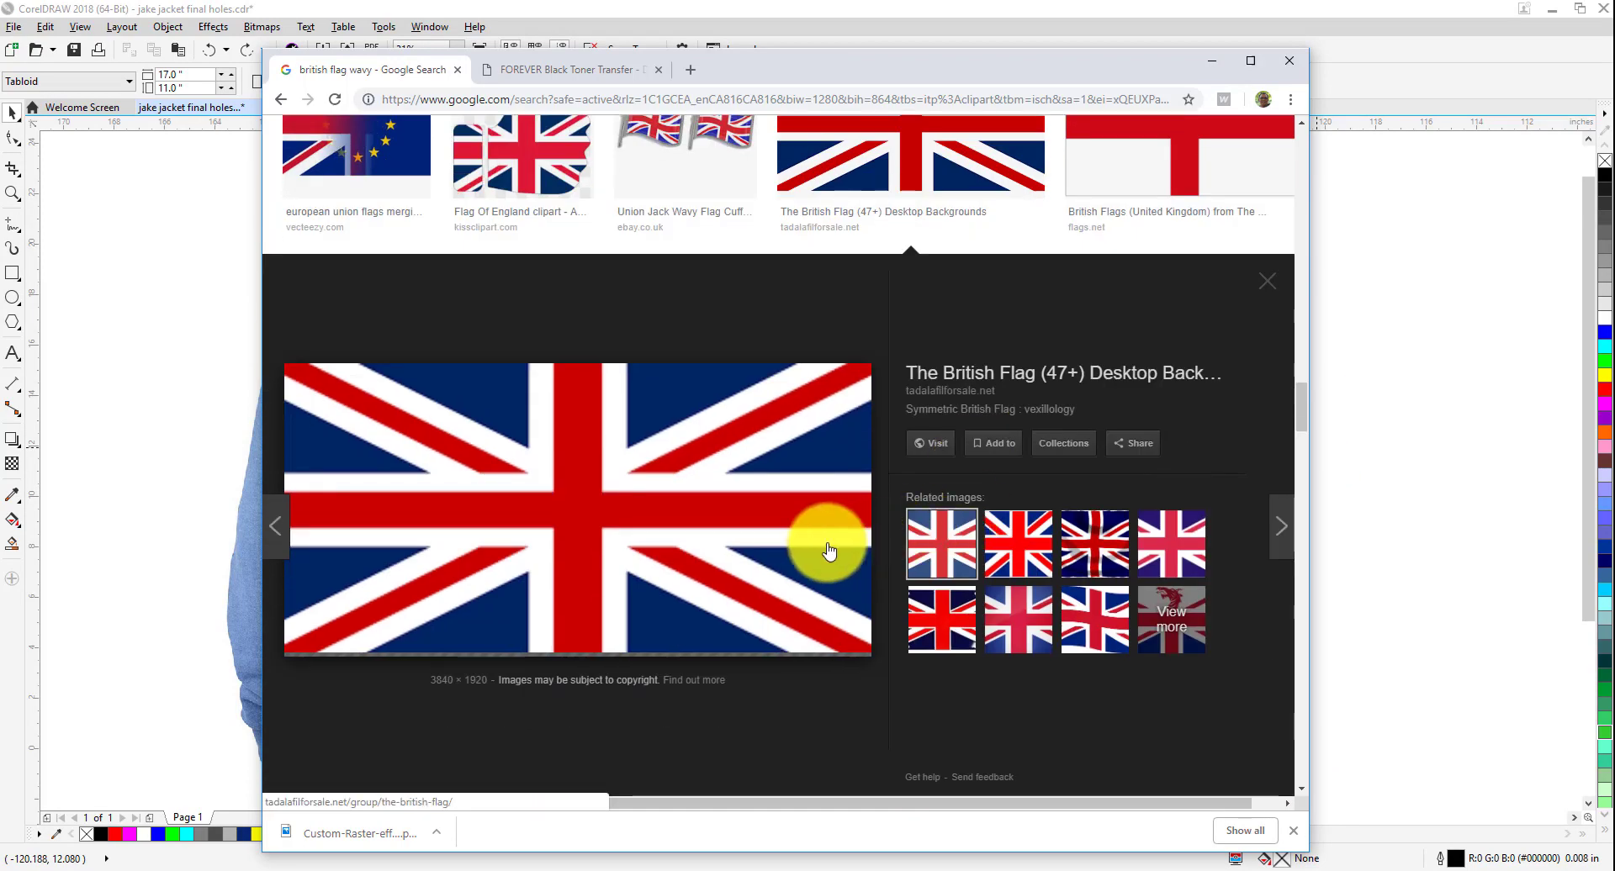
right_click(636, 492)
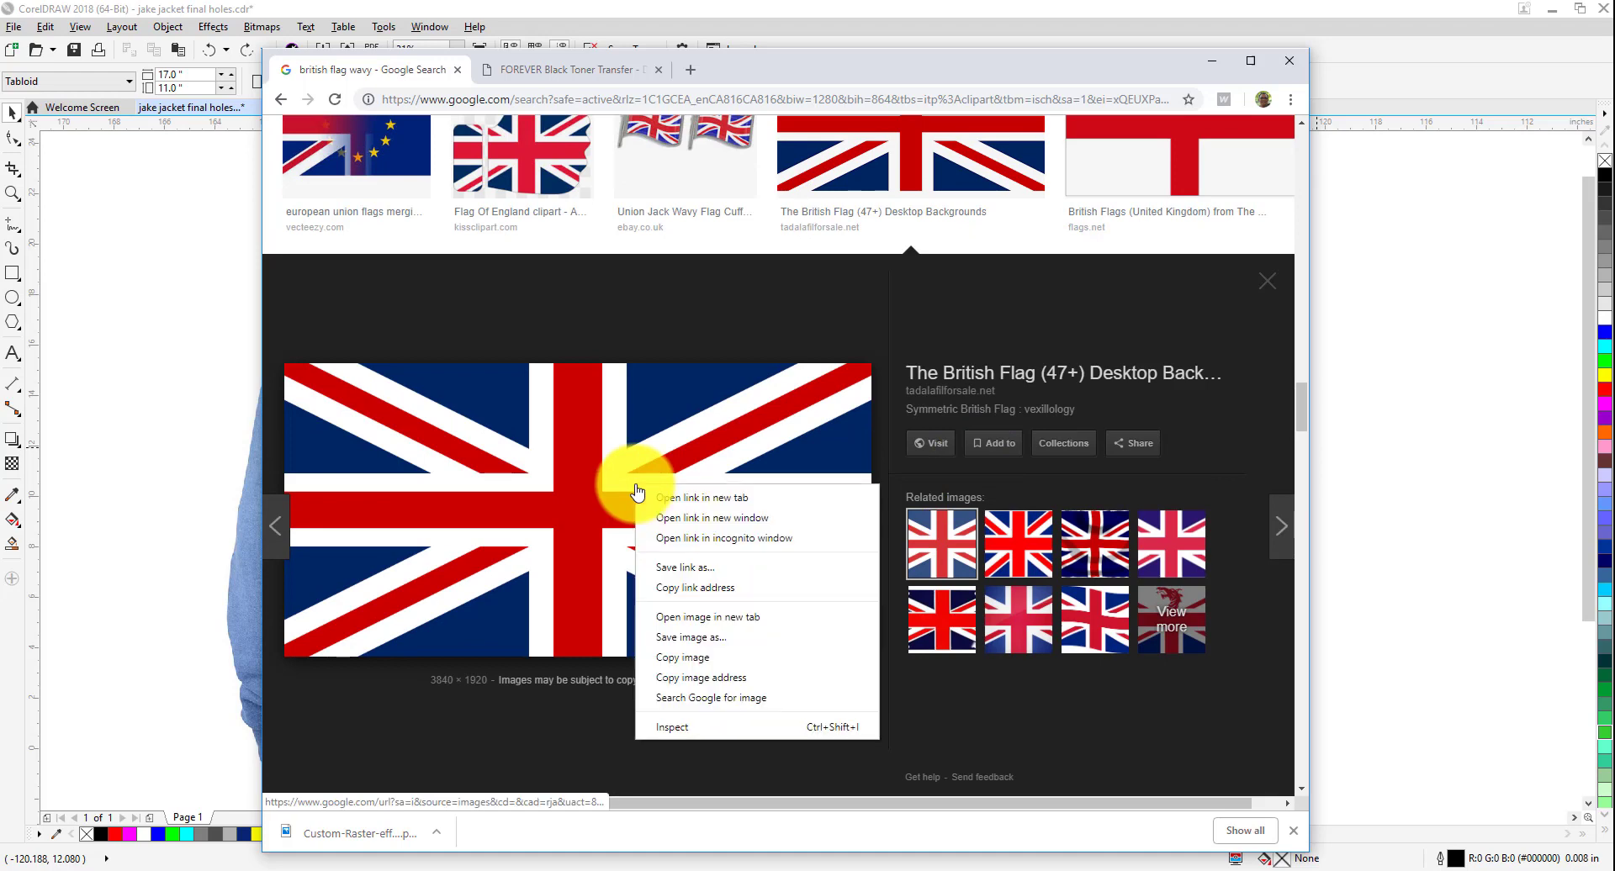
click(697, 663)
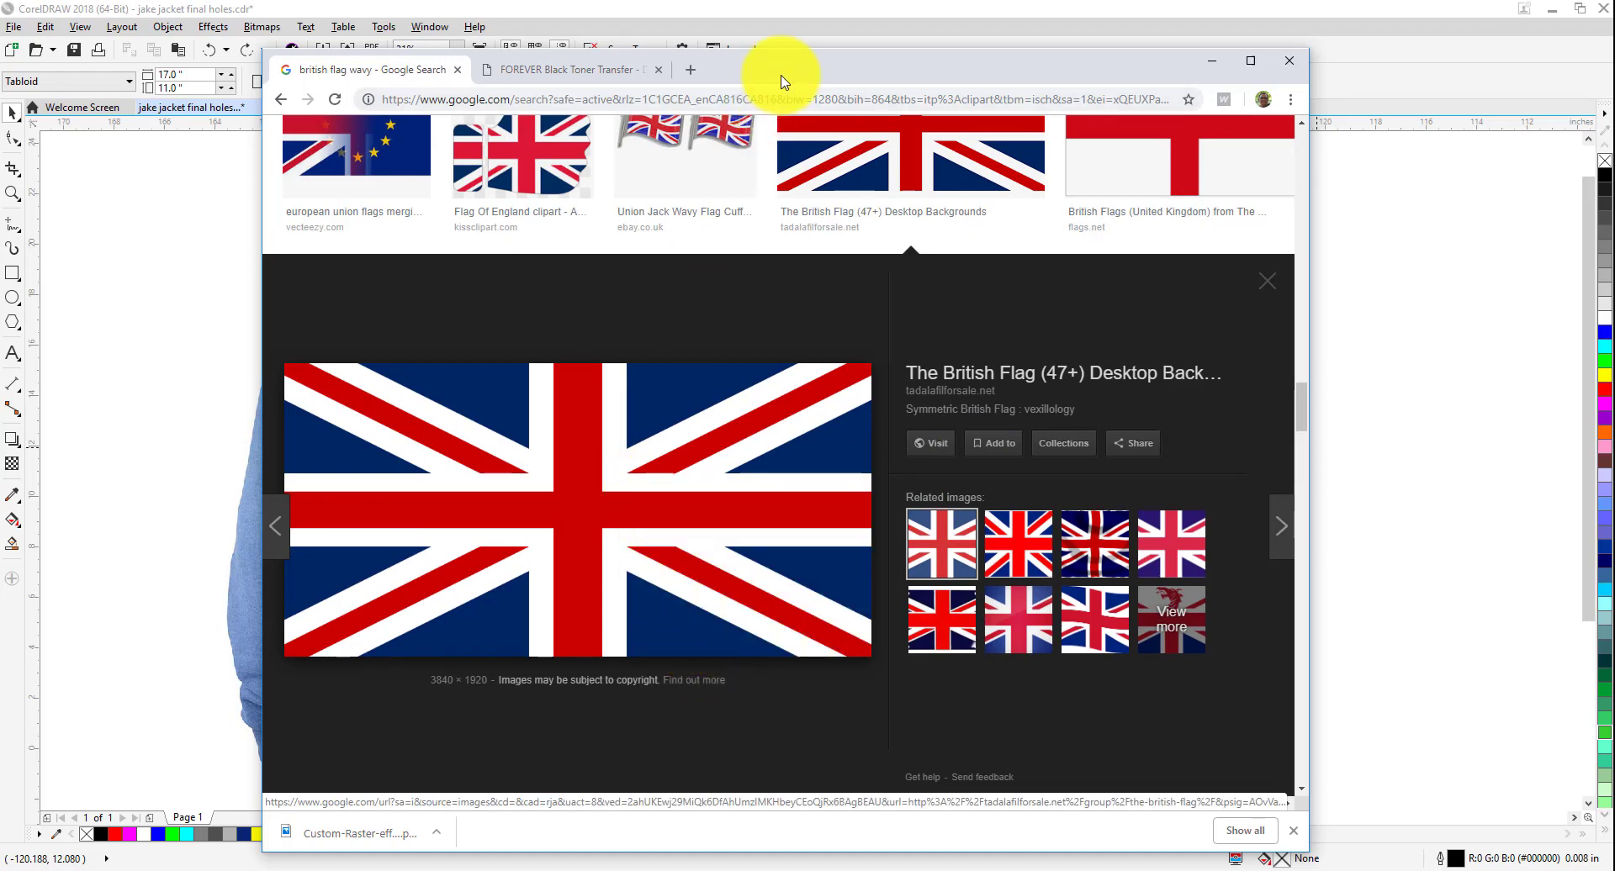
click(1462, 293)
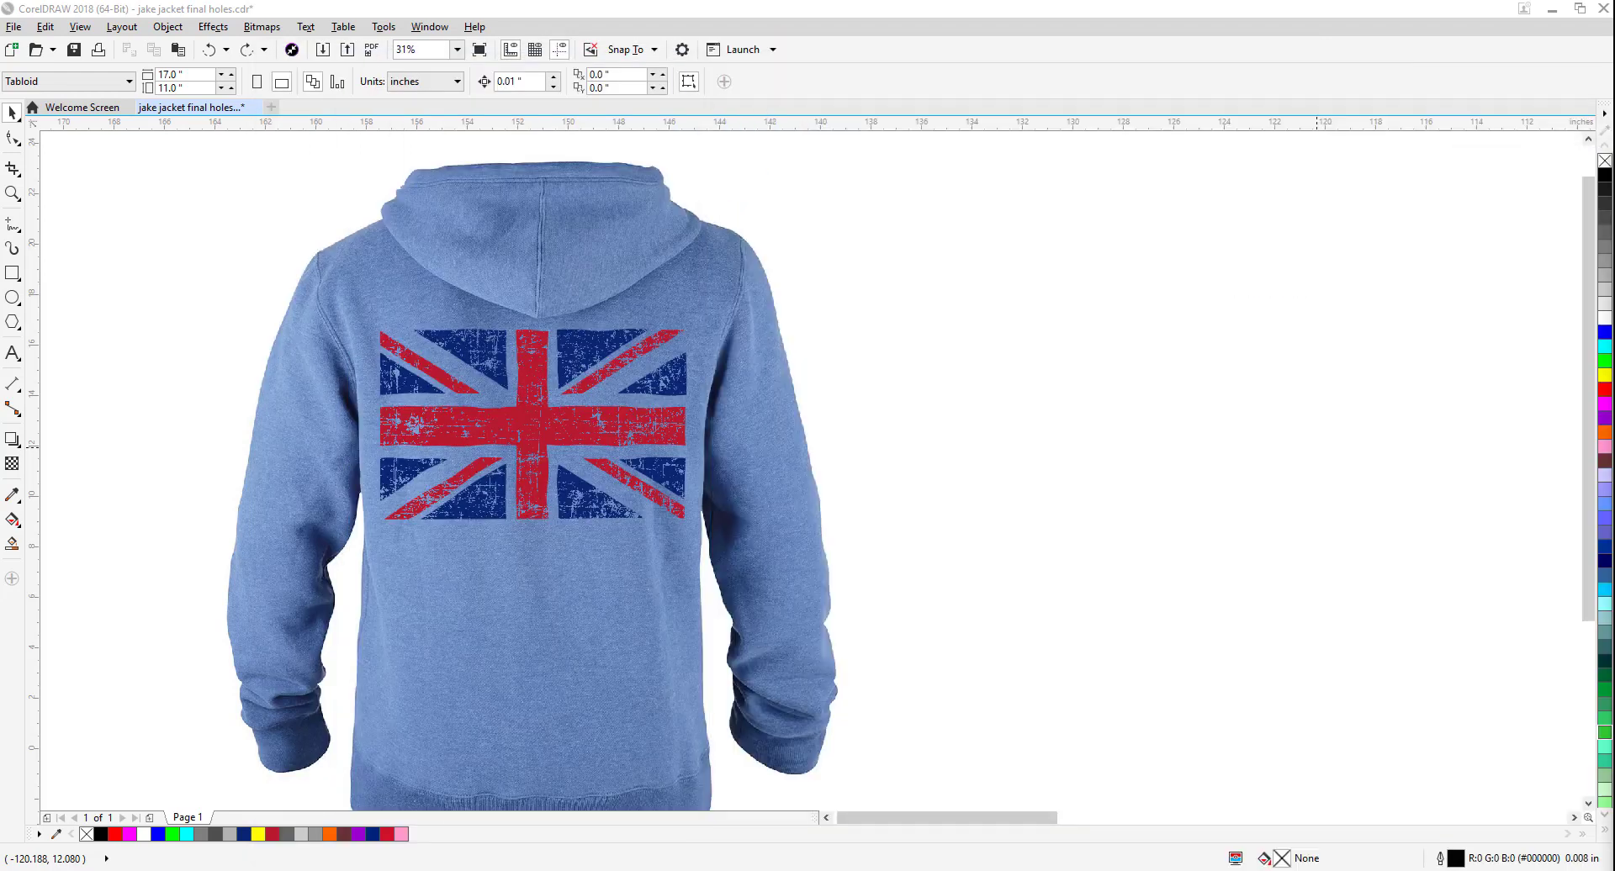
Paste the Union Jack bitmap and scale it down to 23.9%.
click(176, 56)
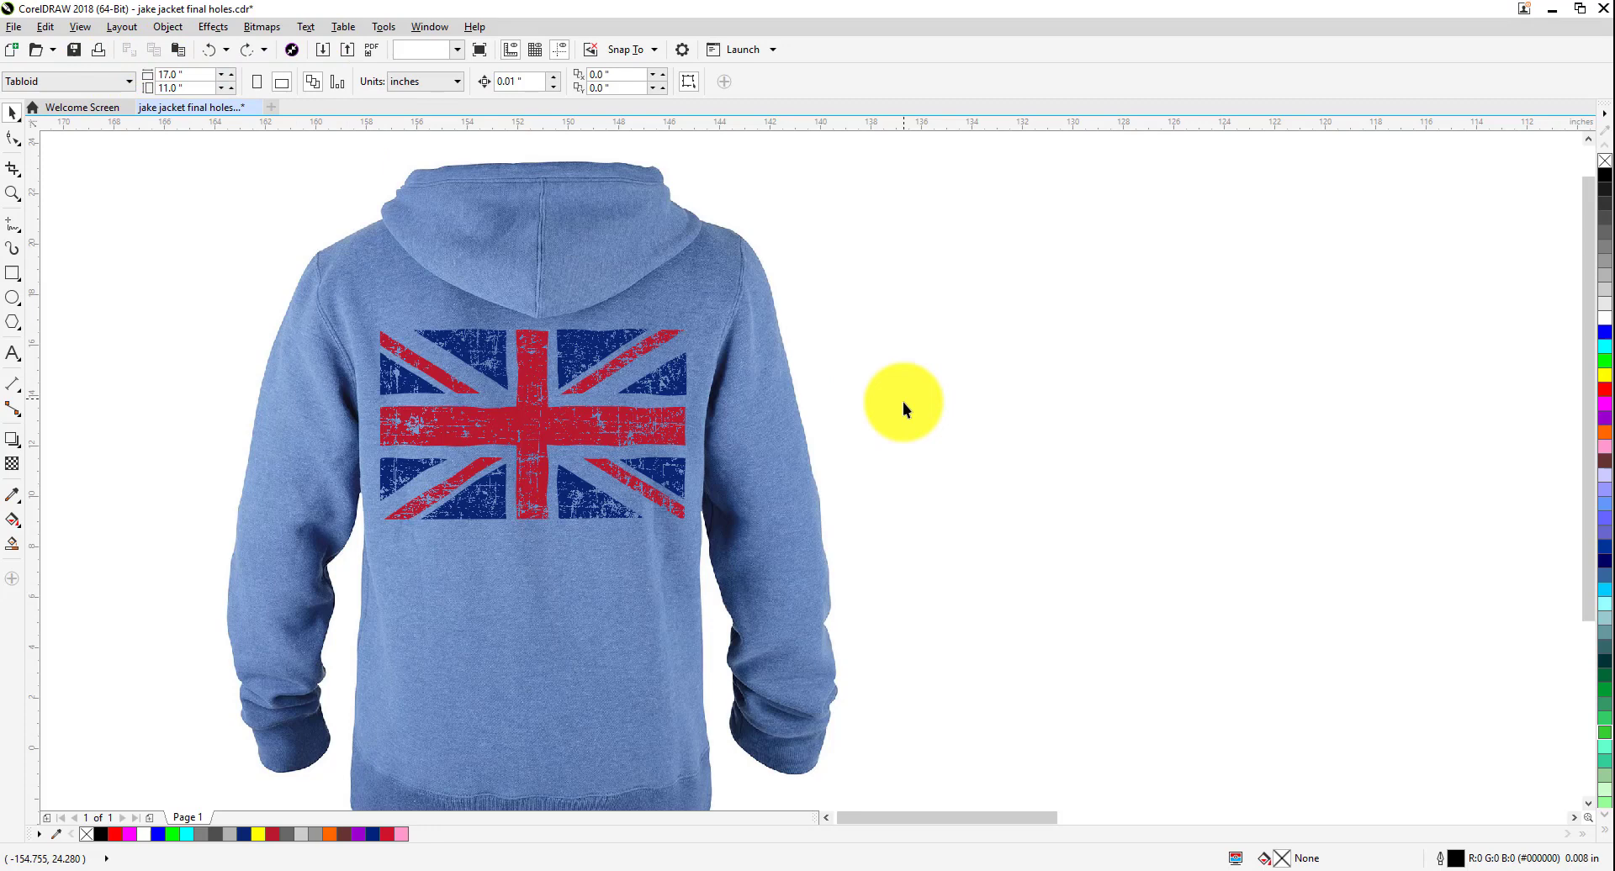
scroll(902, 402, down, 3)
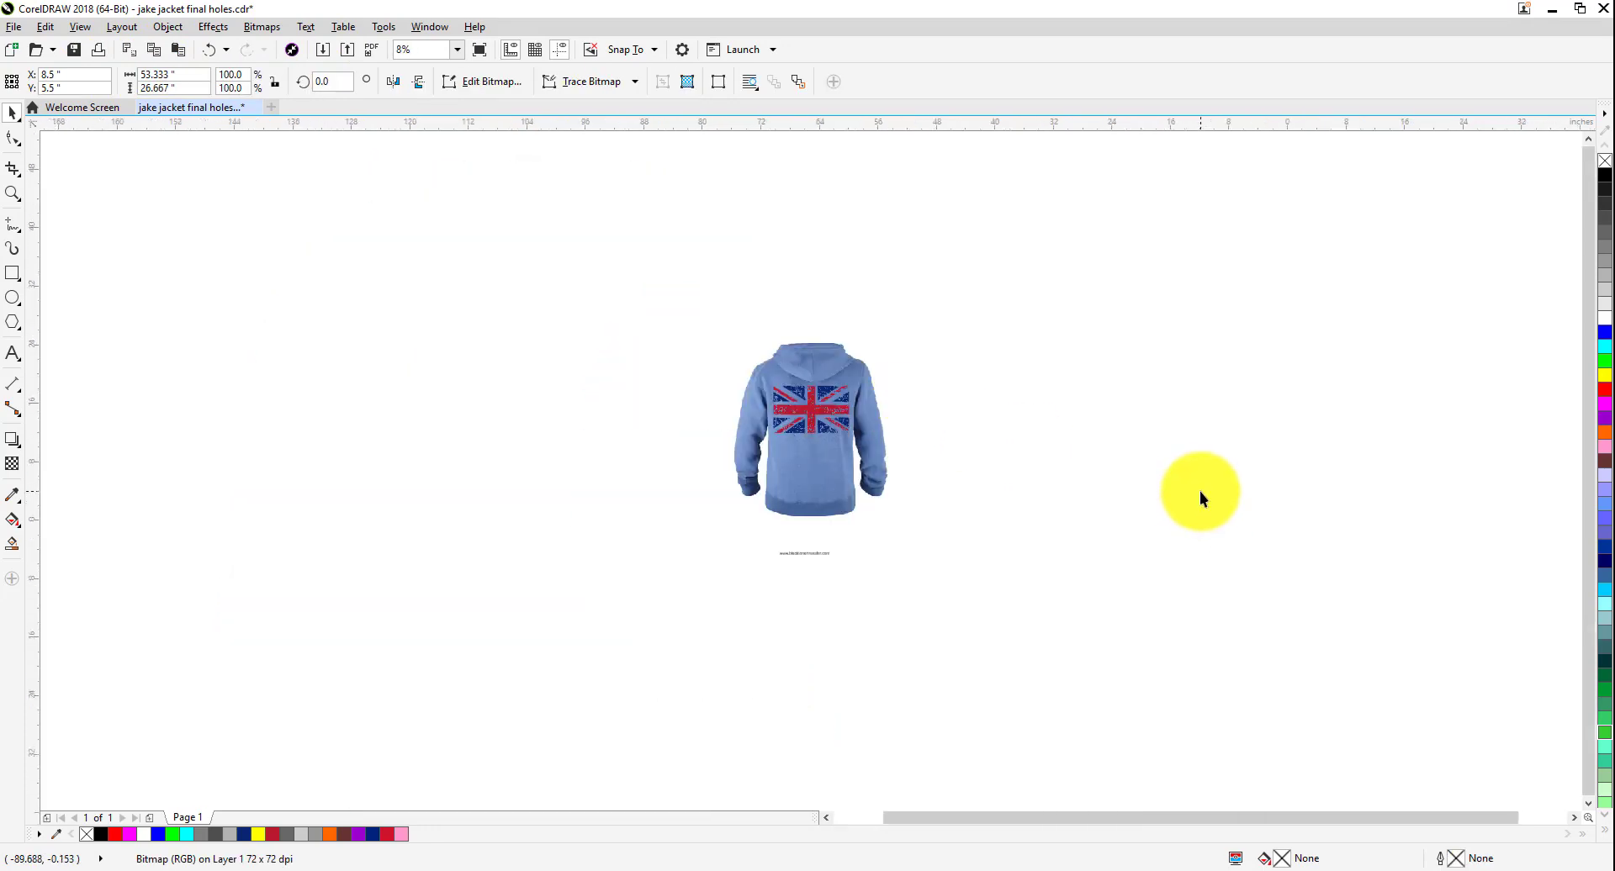
key(F4)
drag(1319, 479, 471, 418)
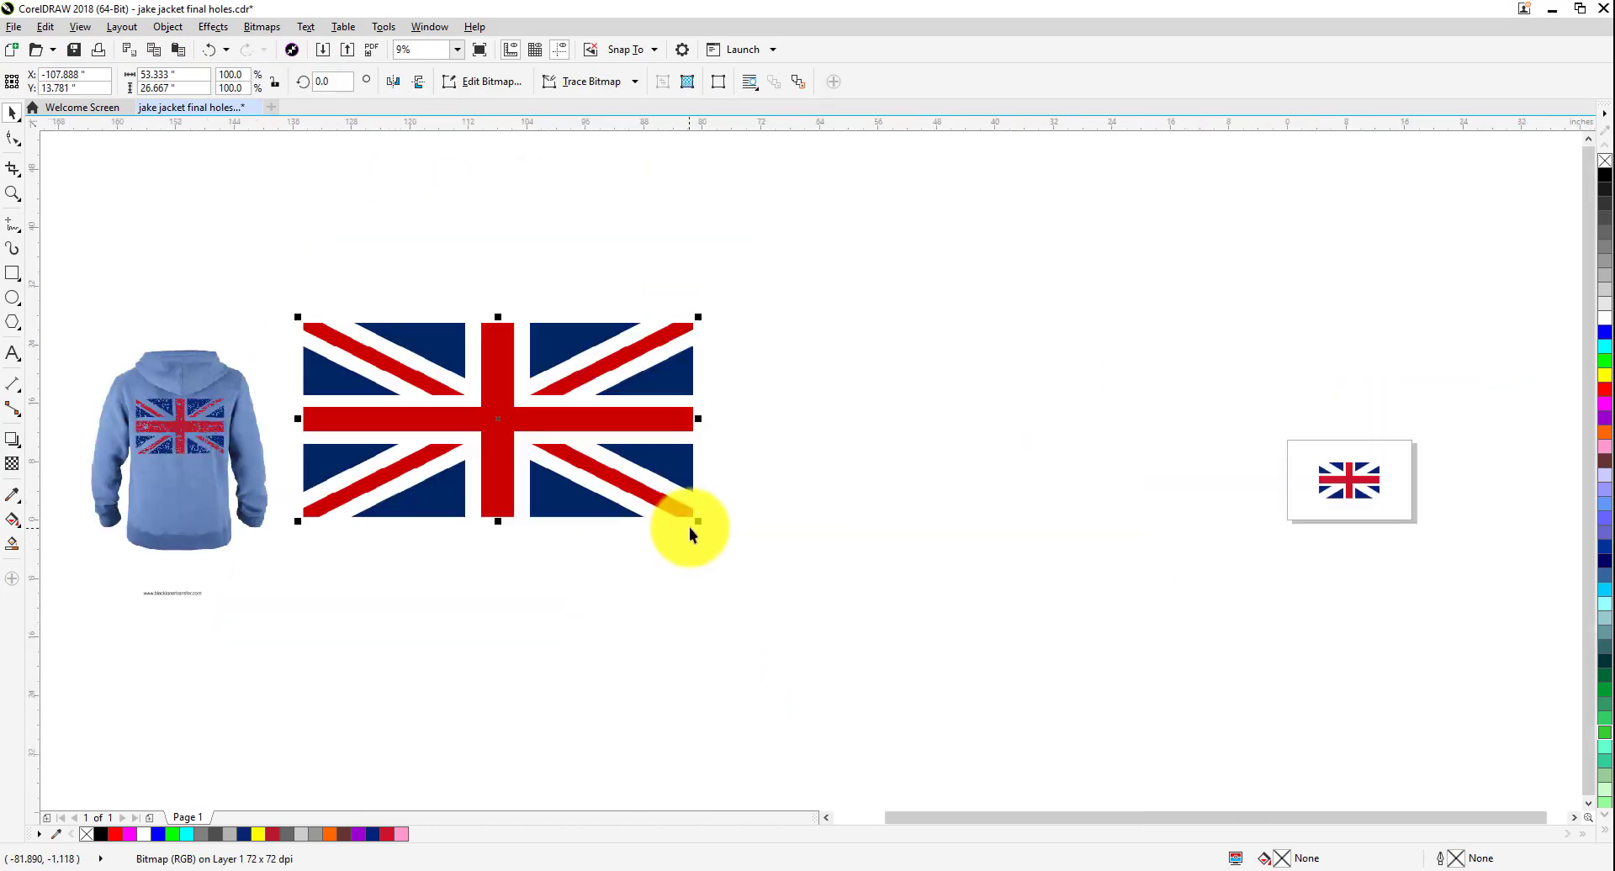
drag(696, 523, 396, 367)
Position the small flag just to the right of the hoodie.
scroll(840, 558, up, 2)
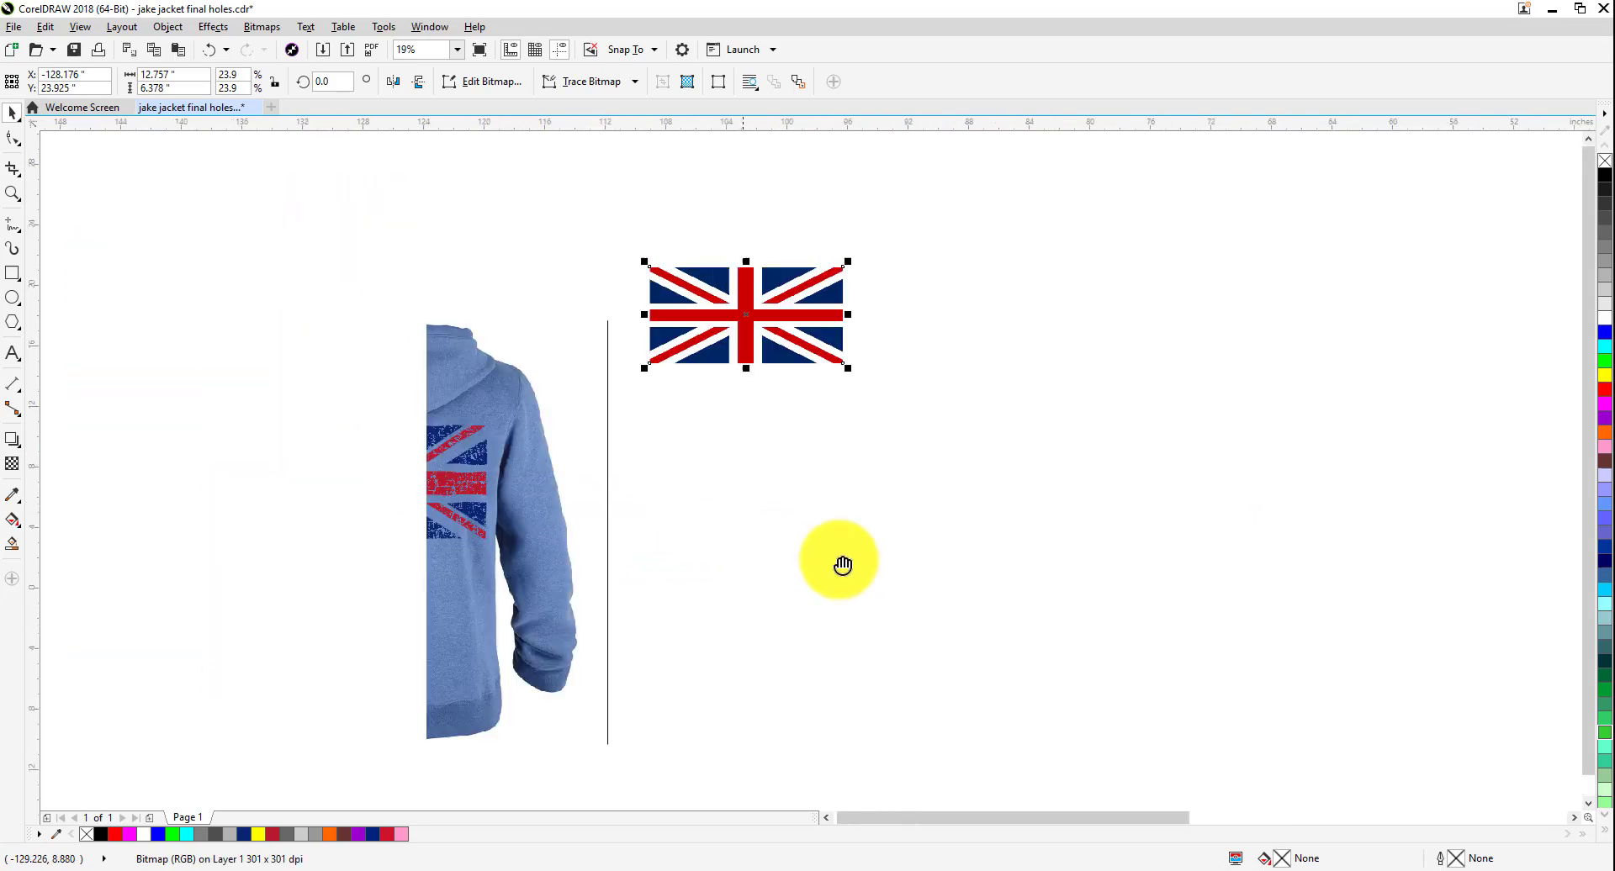
mouse_move(1011, 334)
mouse_down()
mouse_move(888, 561)
mouse_move(855, 576)
mouse_up()
scroll(799, 488, up, 2)
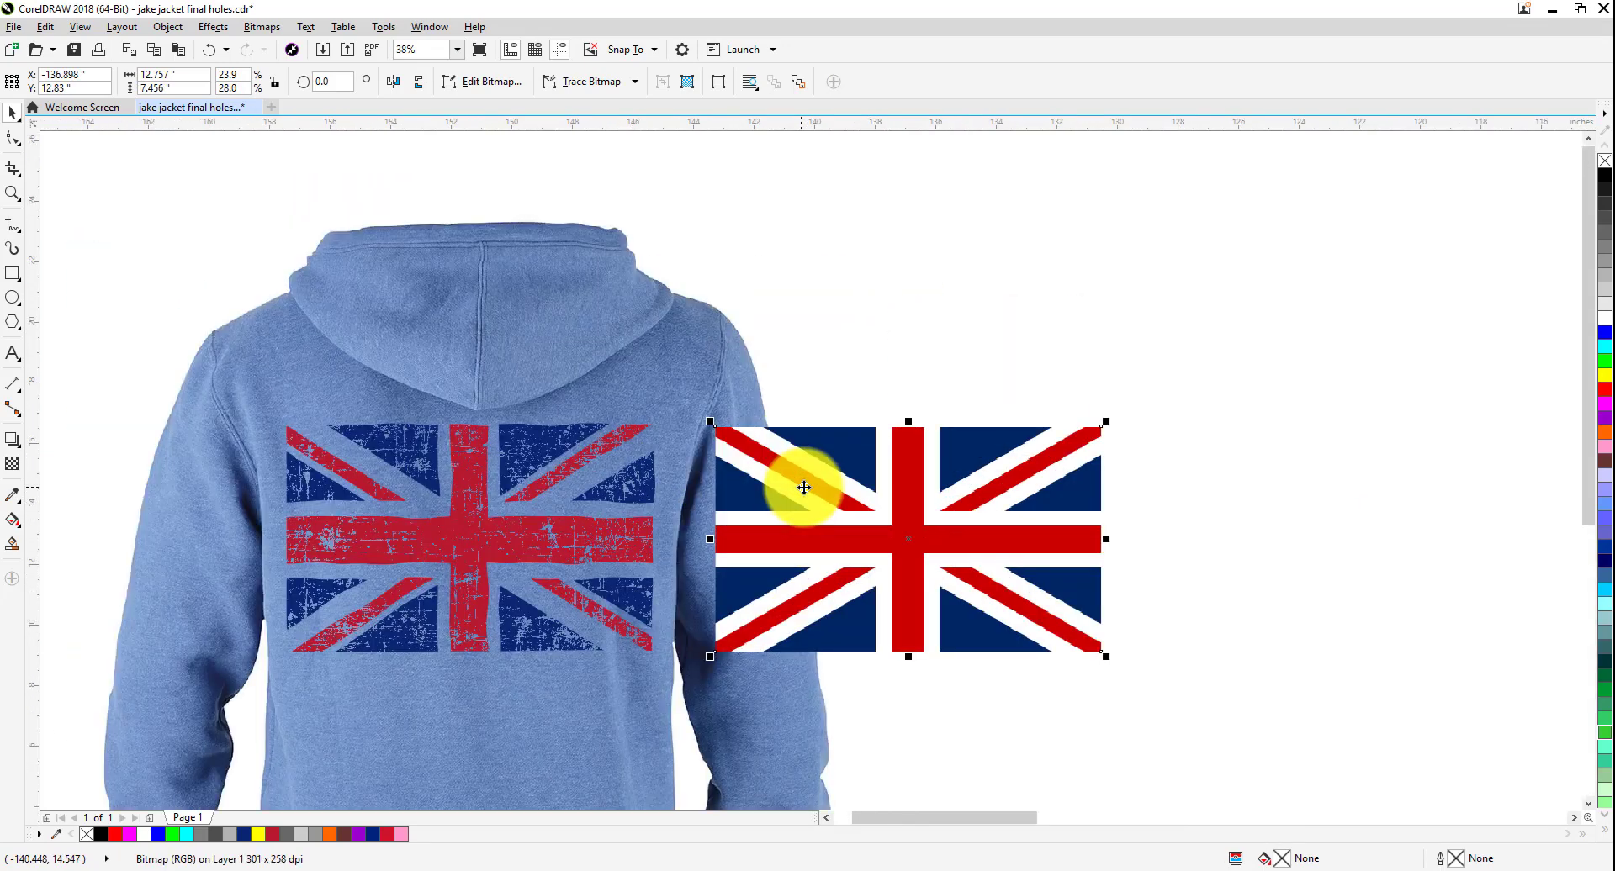
drag(880, 515, 1032, 503)
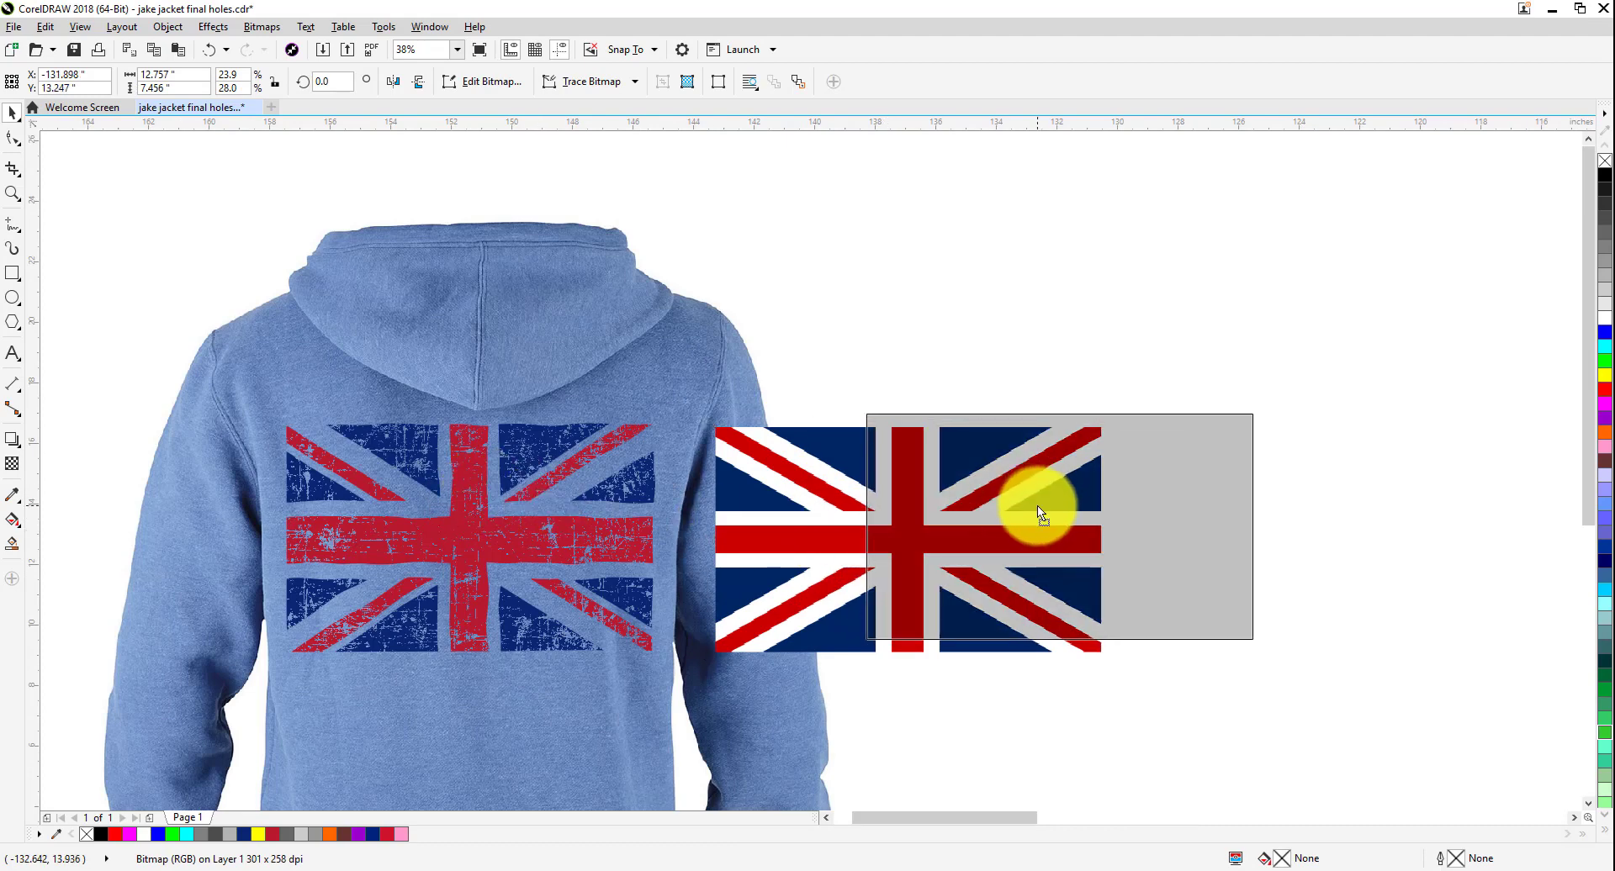
click(1058, 725)
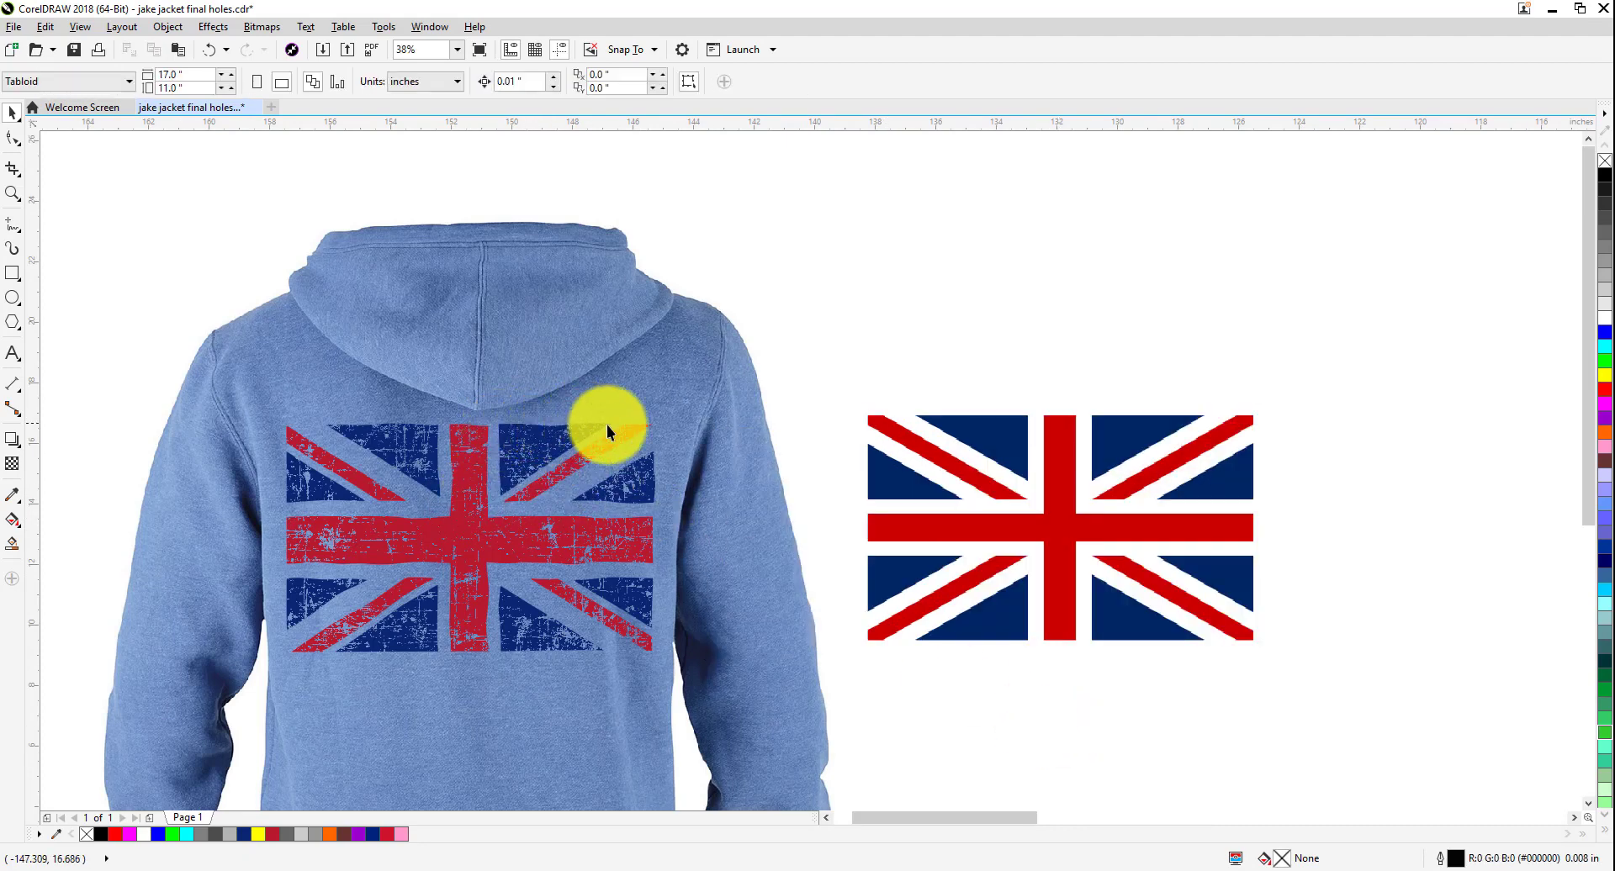
drag(998, 472, 967, 469)
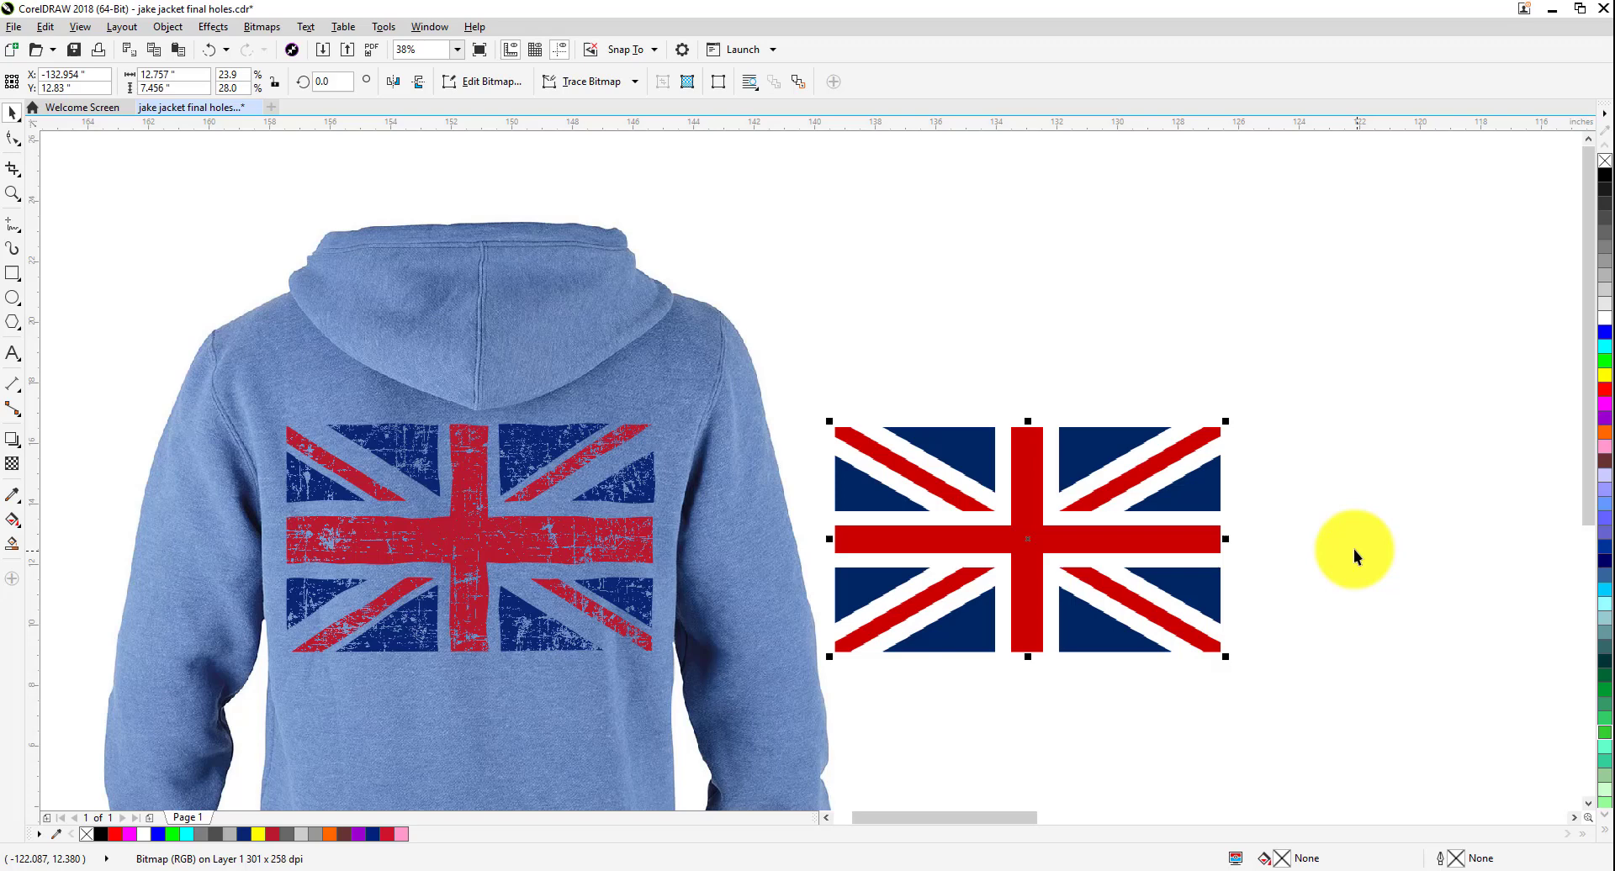
scroll(1001, 541, up, 2)
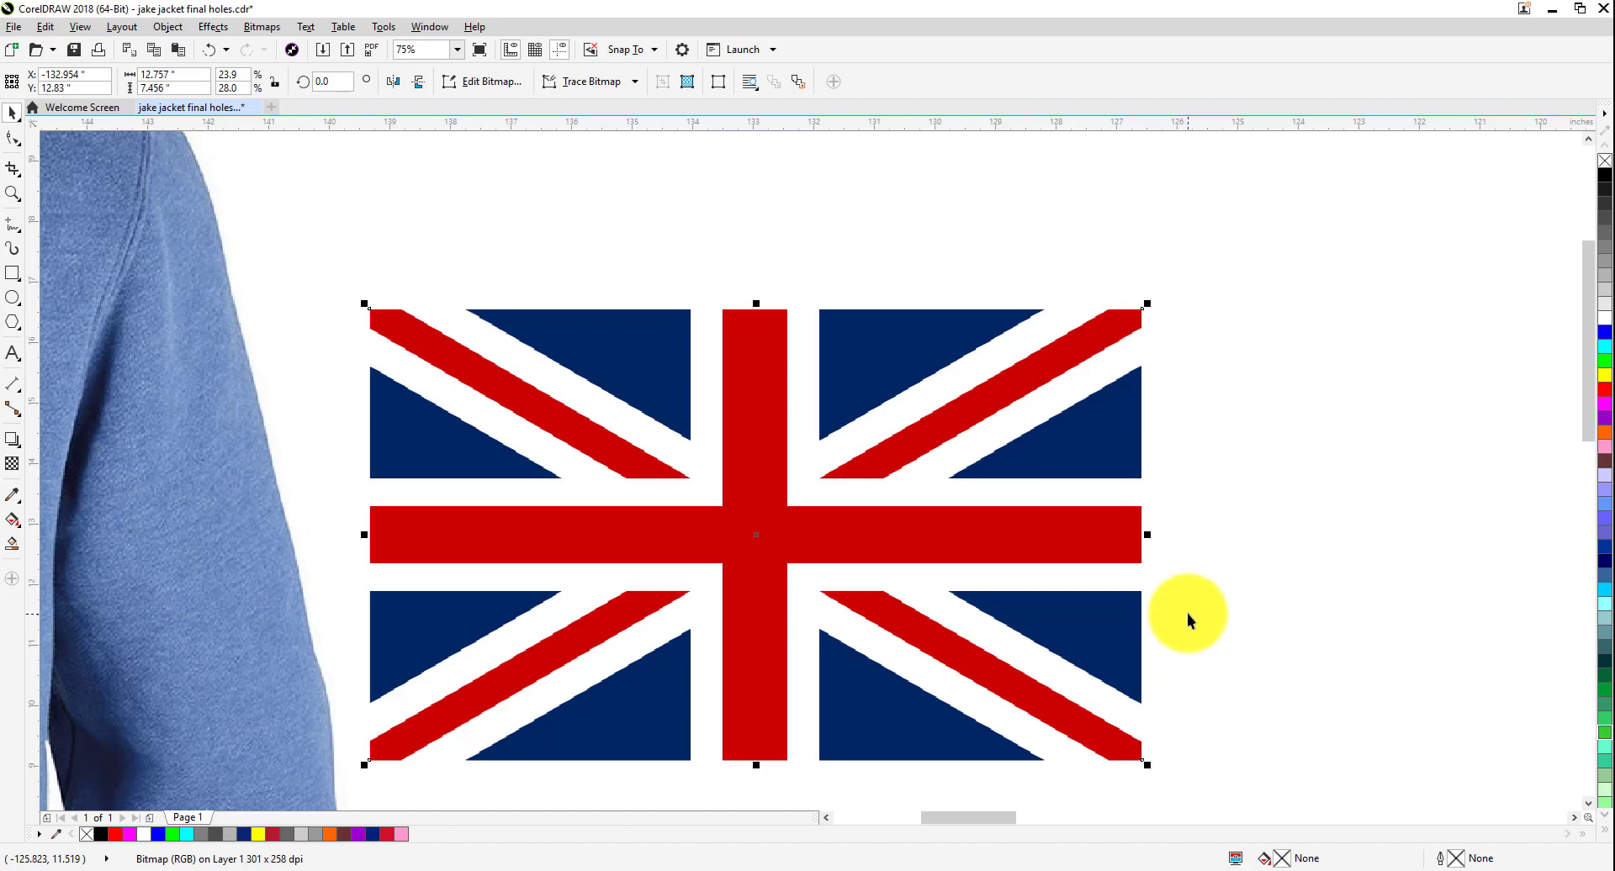
scroll(1188, 619, down, 1)
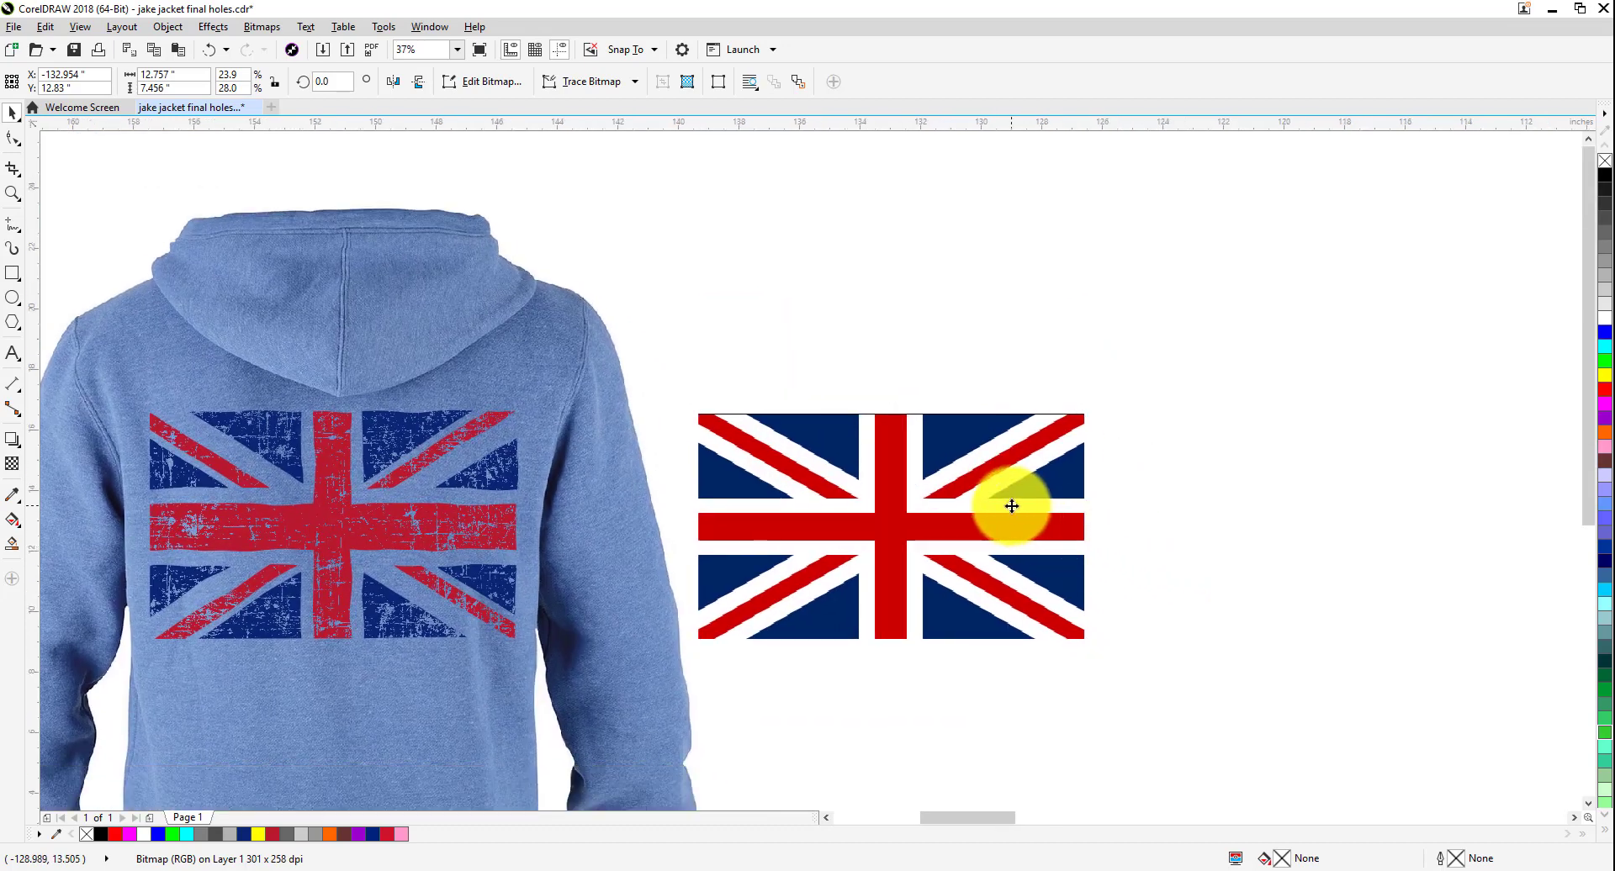
scroll(1011, 506, up, 1)
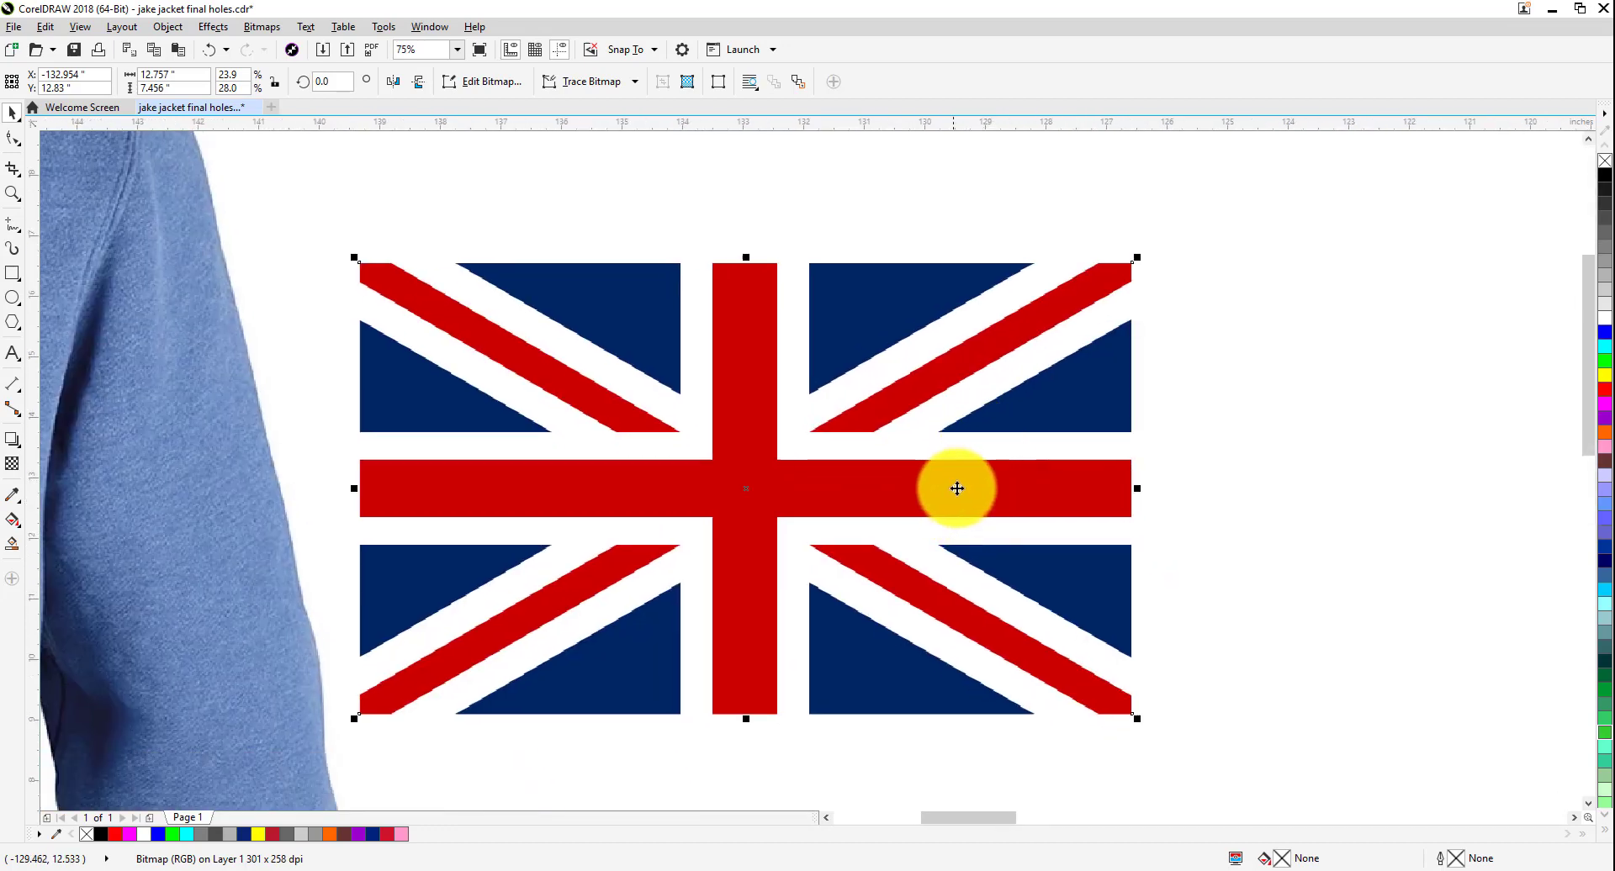
scroll(462, 288, down, 1)
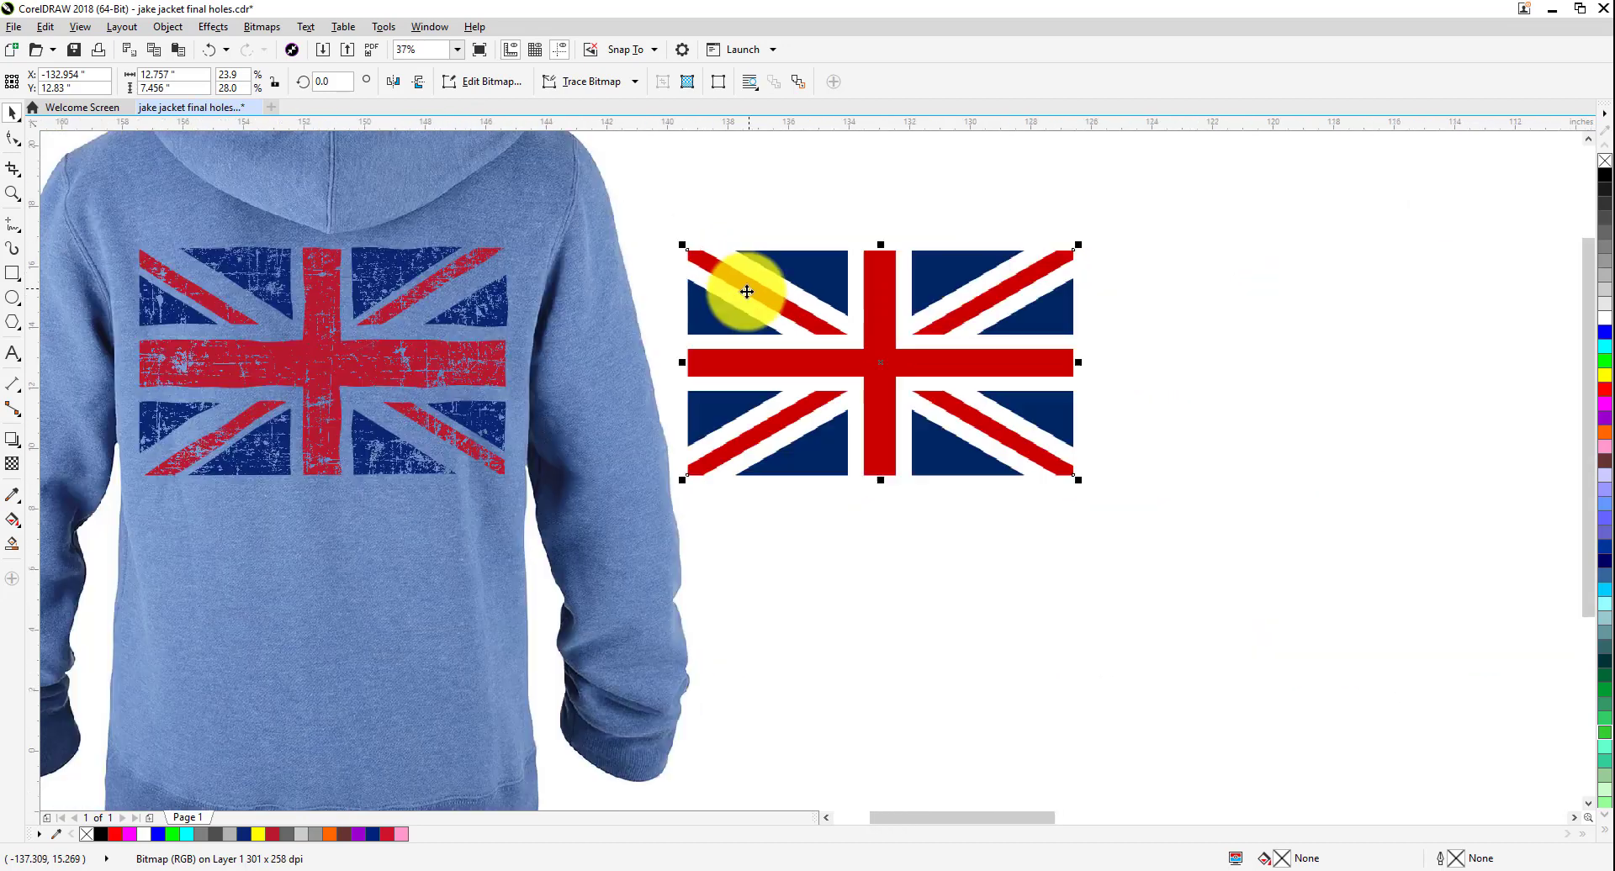
Check the flag in Wireframe view, switch back to Enhanced, and nudge the flag right.
scroll(694, 222, up, 1)
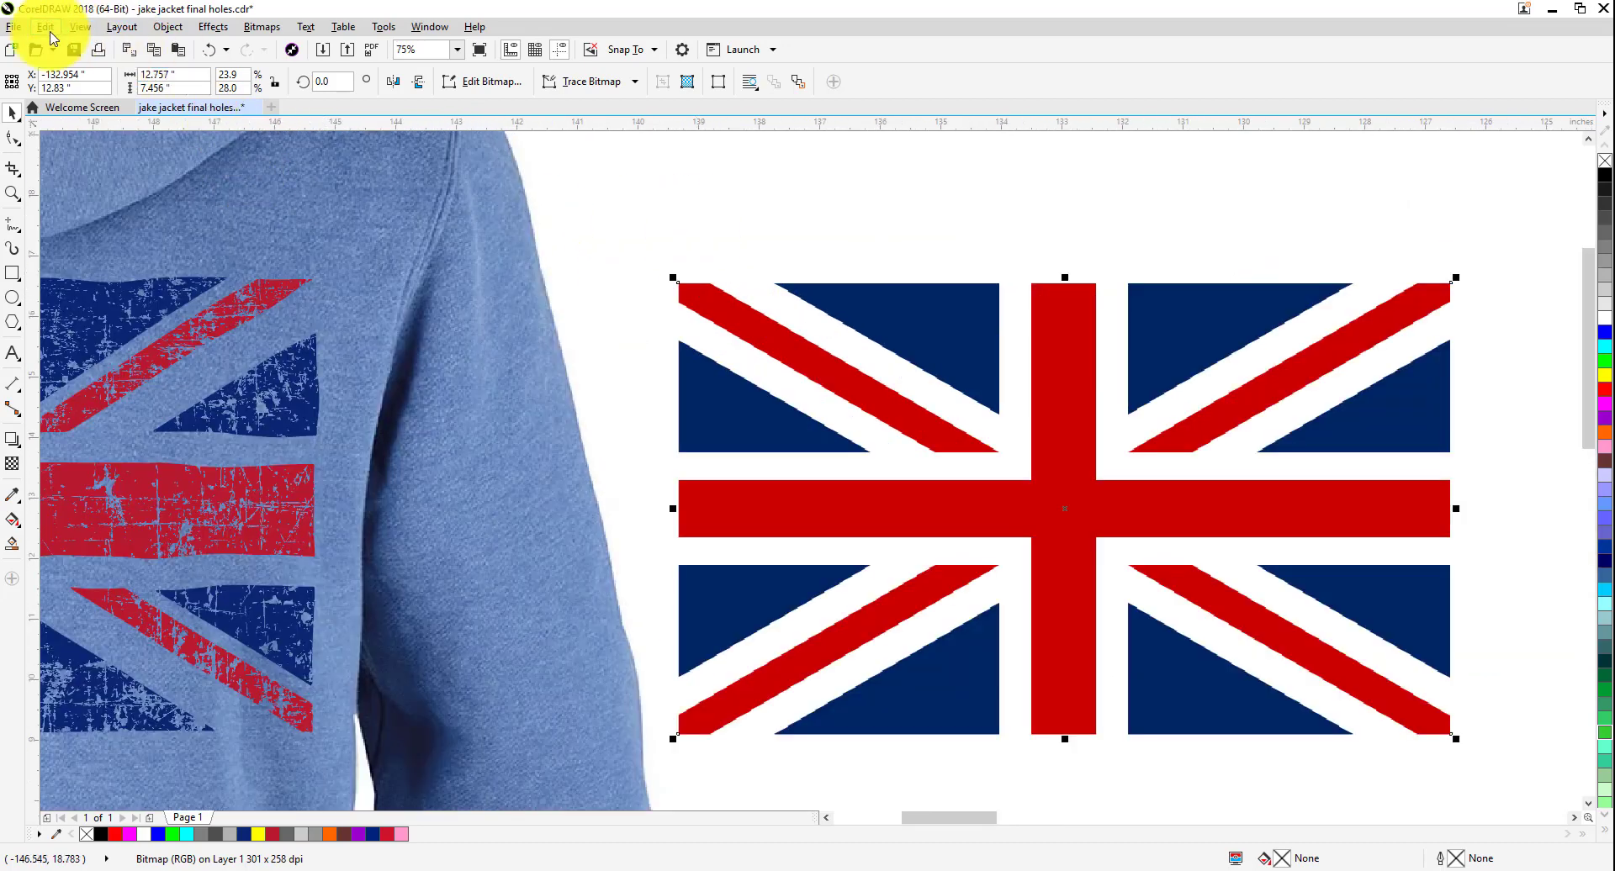
click(80, 27)
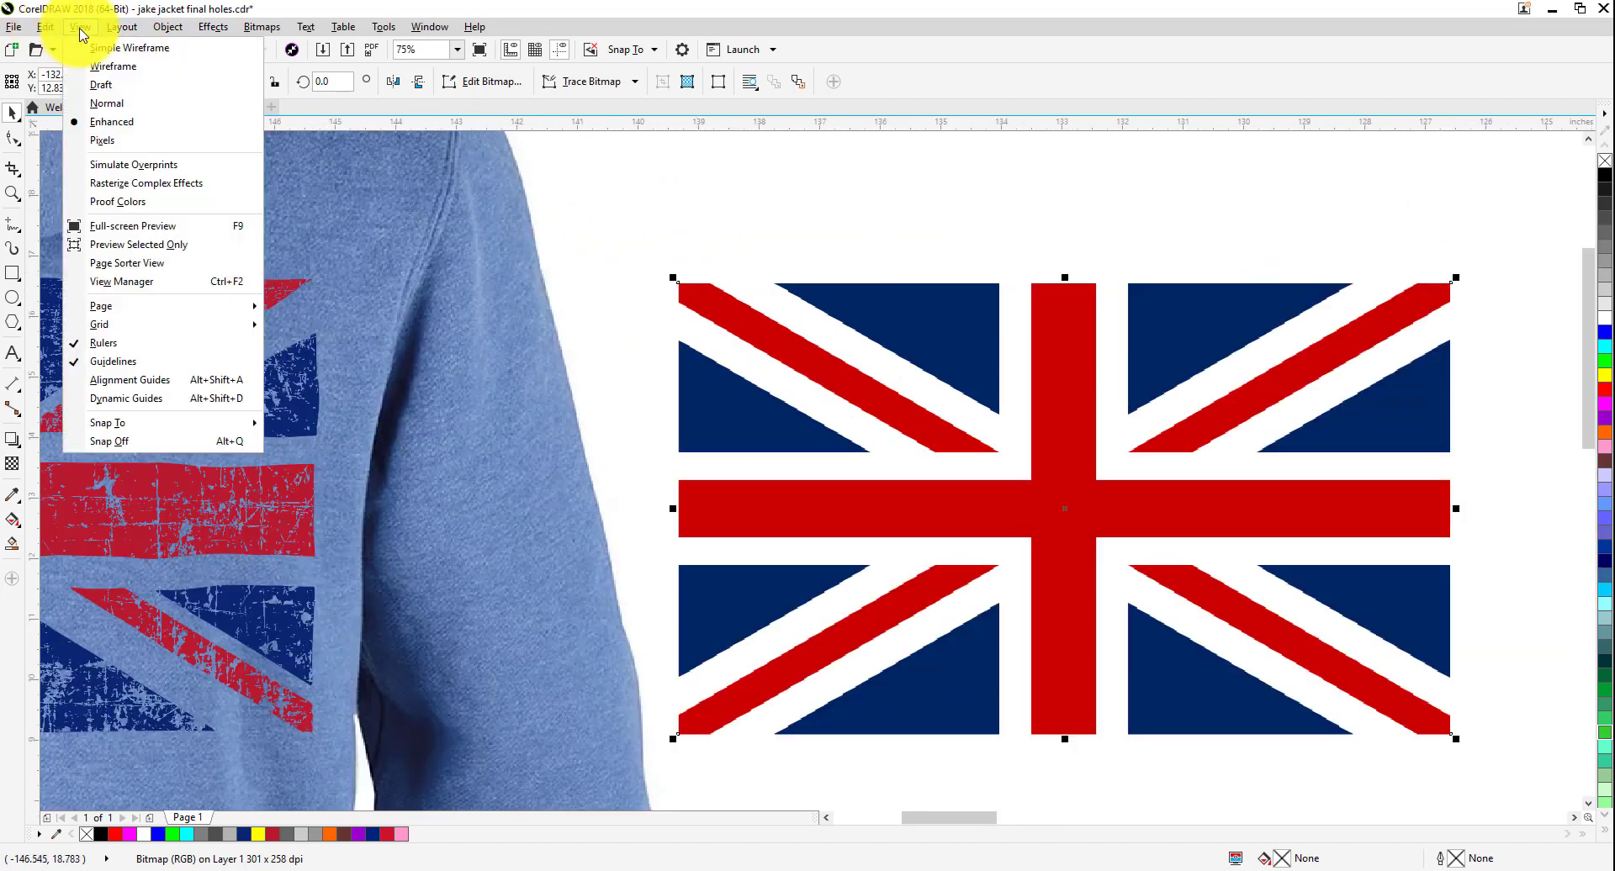
click(121, 66)
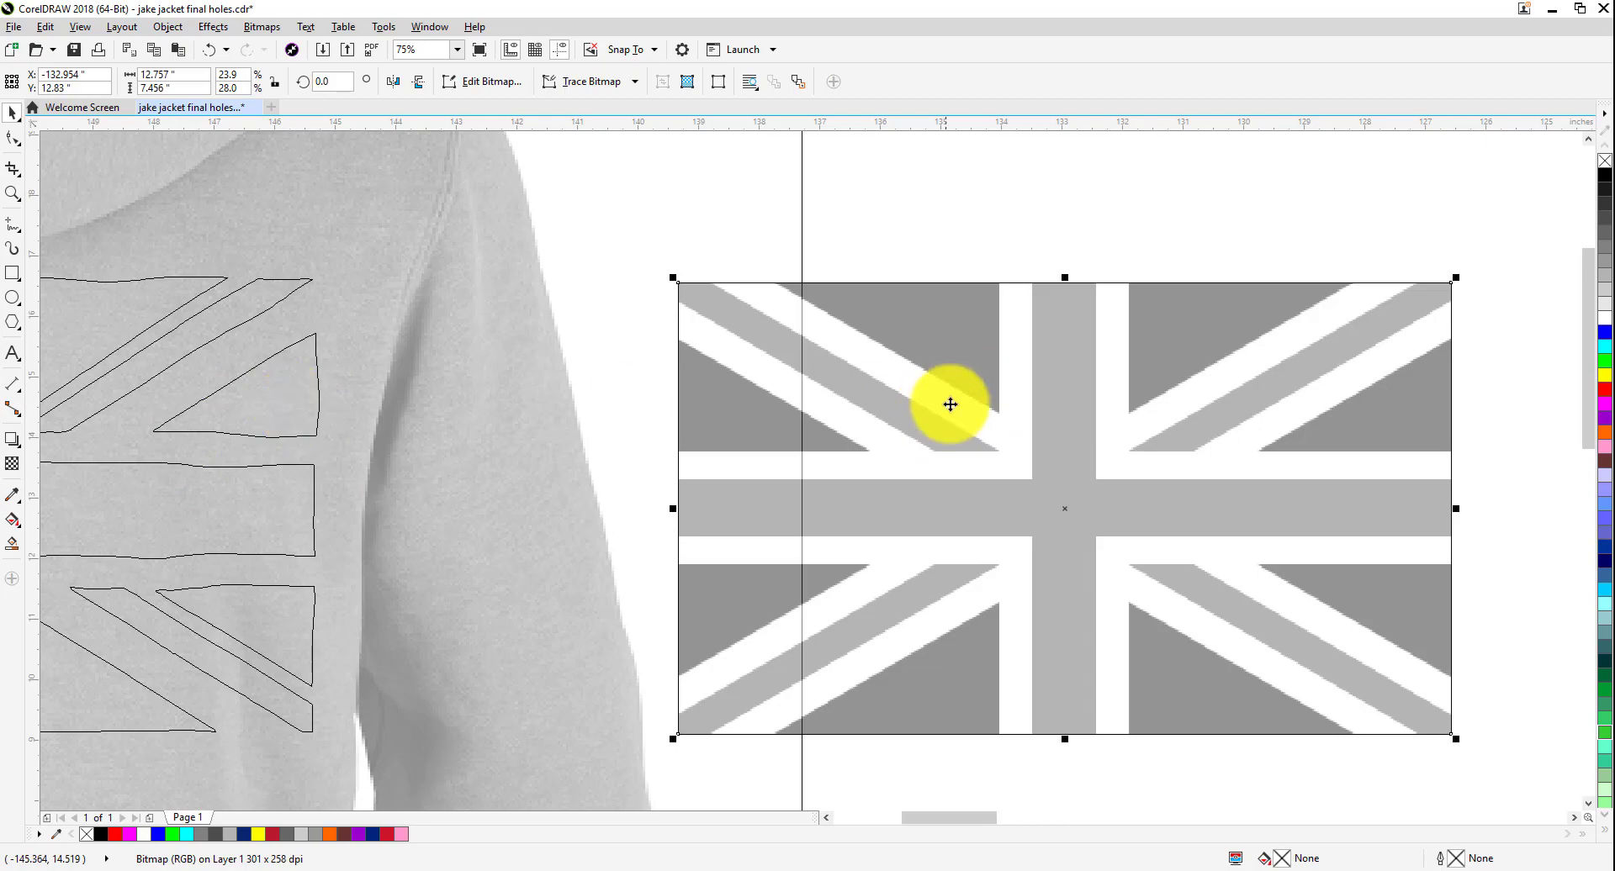
click(1025, 210)
click(80, 26)
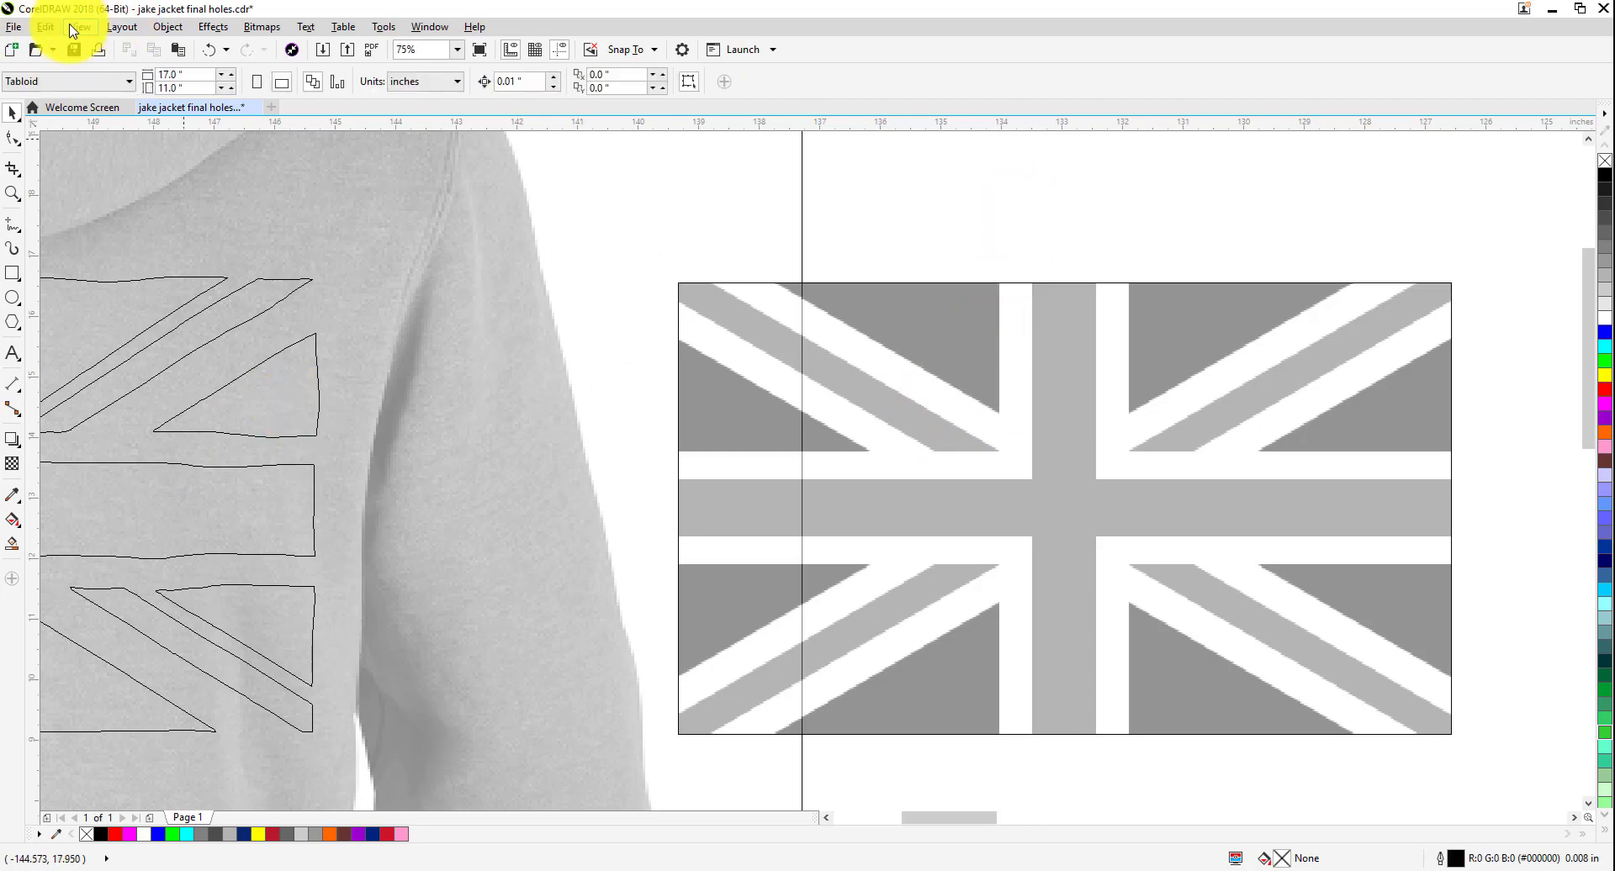
click(101, 130)
scroll(867, 303, down, 1)
scroll(673, 353, right, 5)
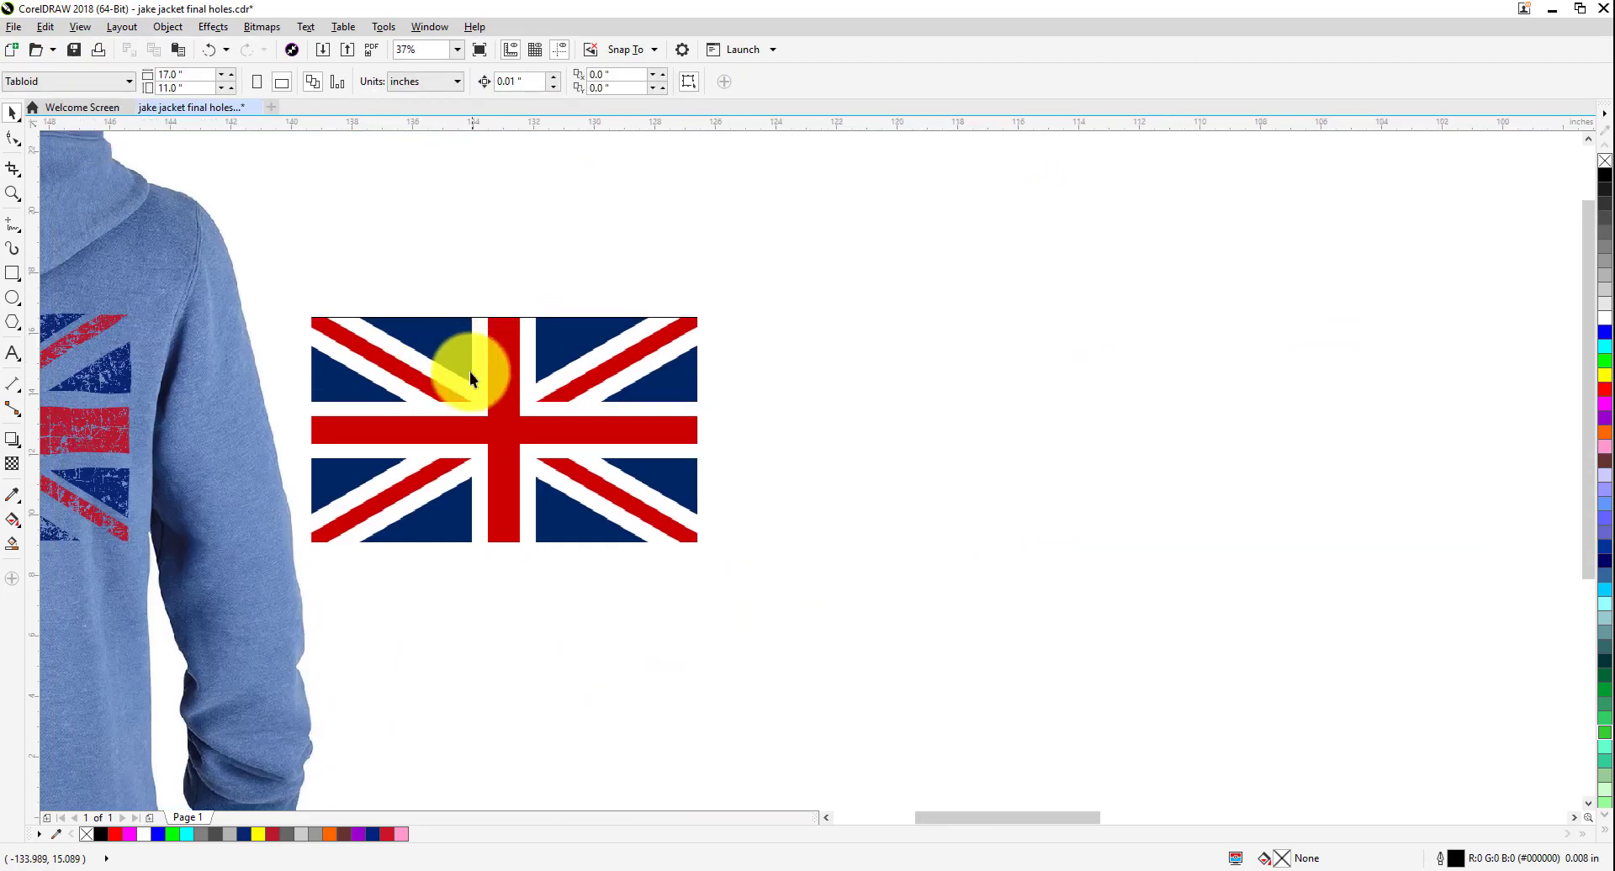
drag(469, 370, 694, 370)
scroll(962, 391, up, 2)
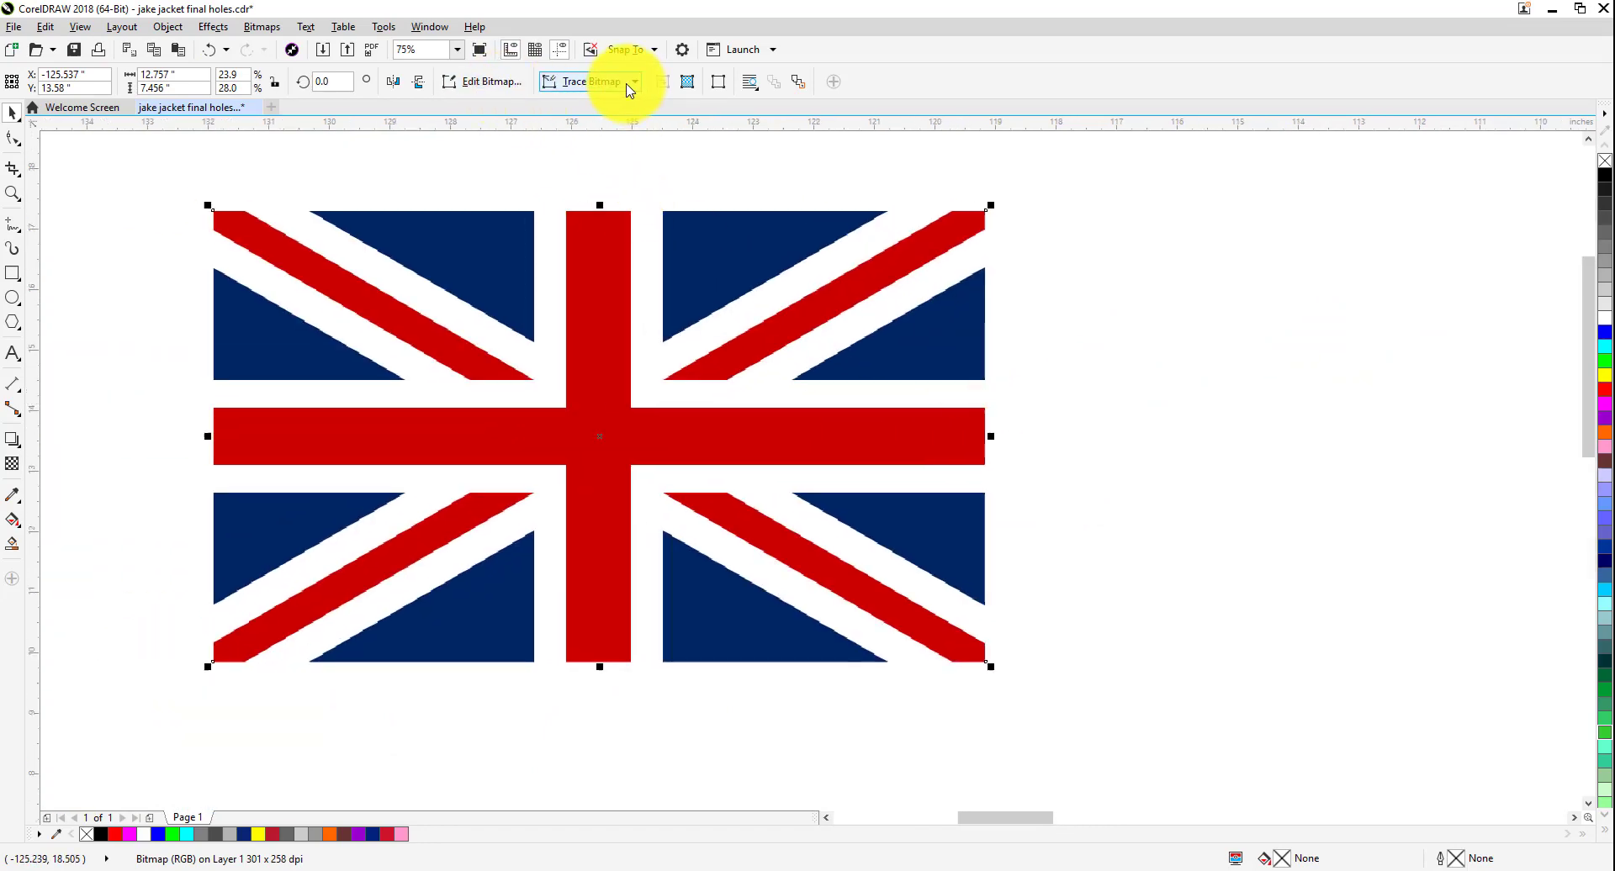
Quick Trace the flag bitmap, accepting Reduce bitmap.
click(625, 84)
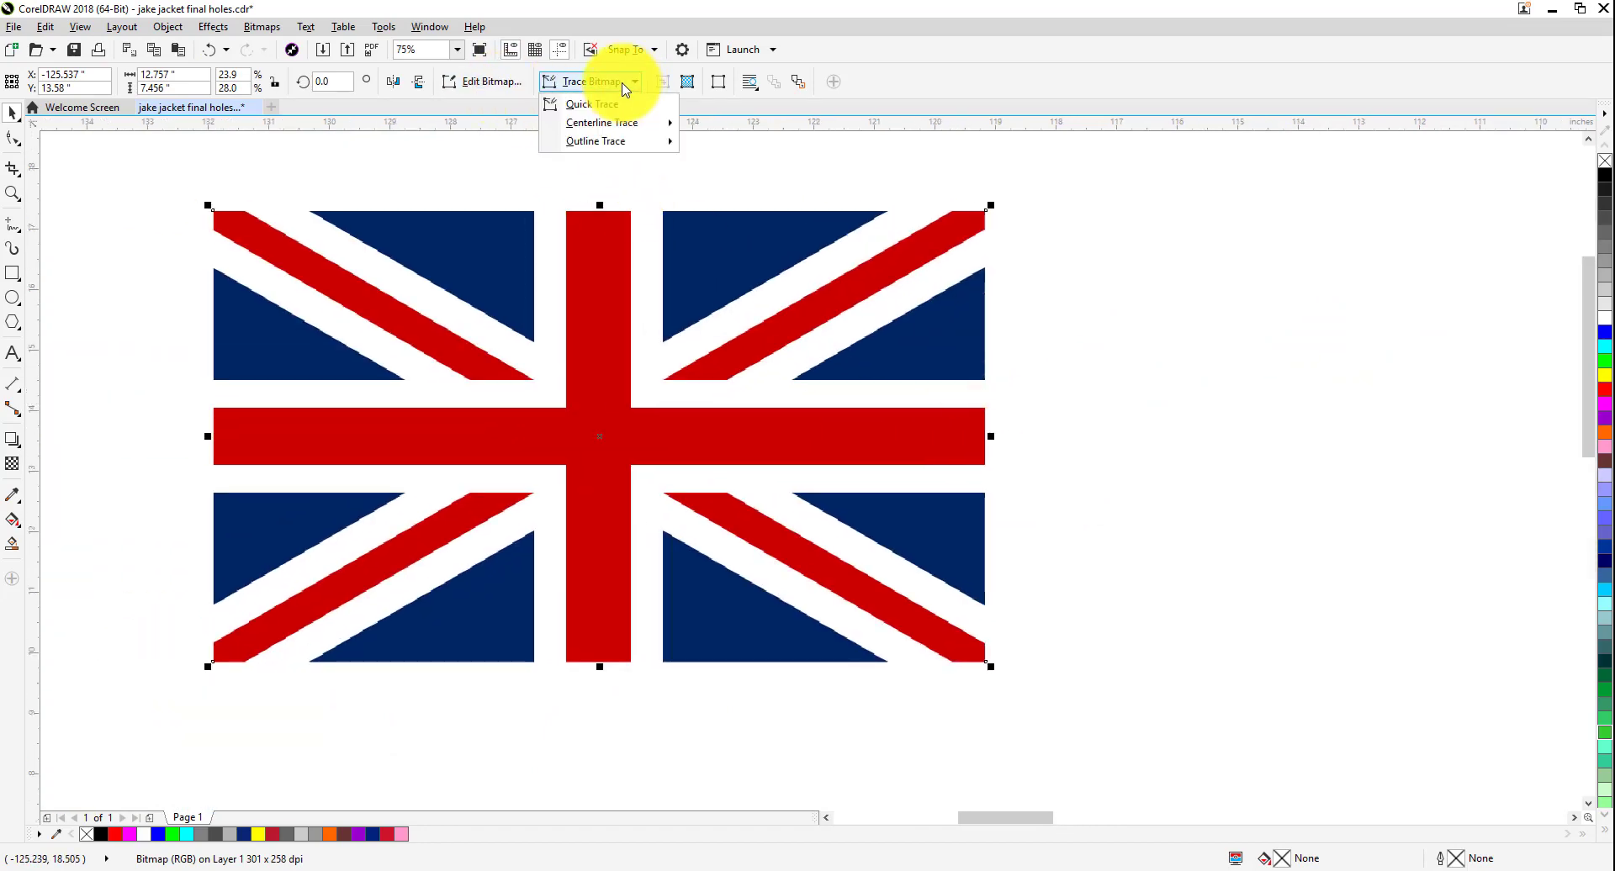
click(576, 106)
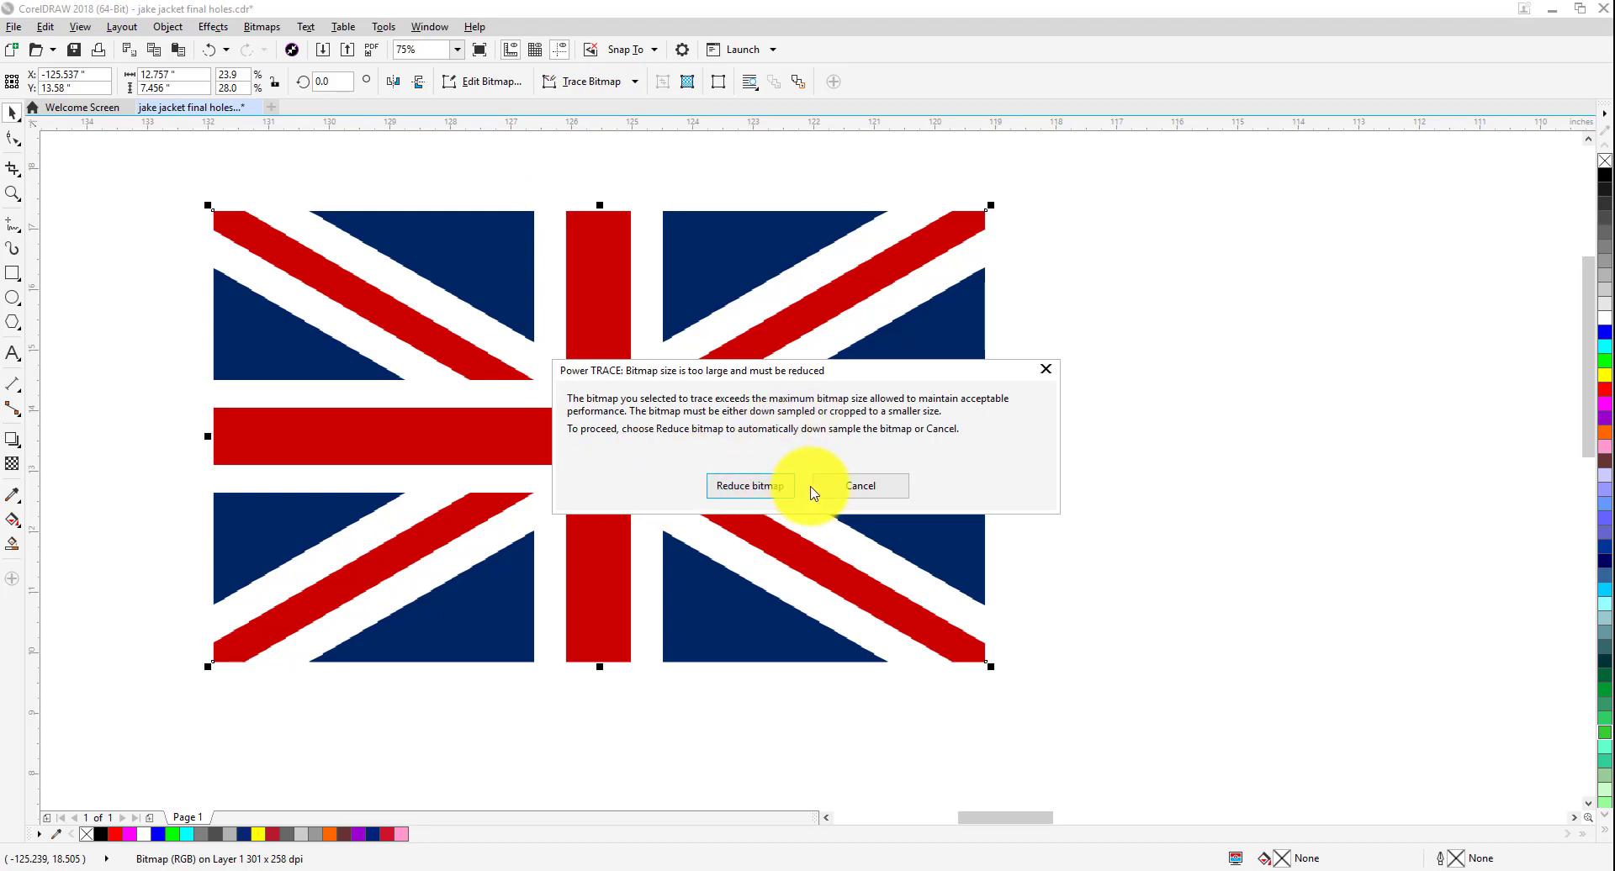
click(757, 492)
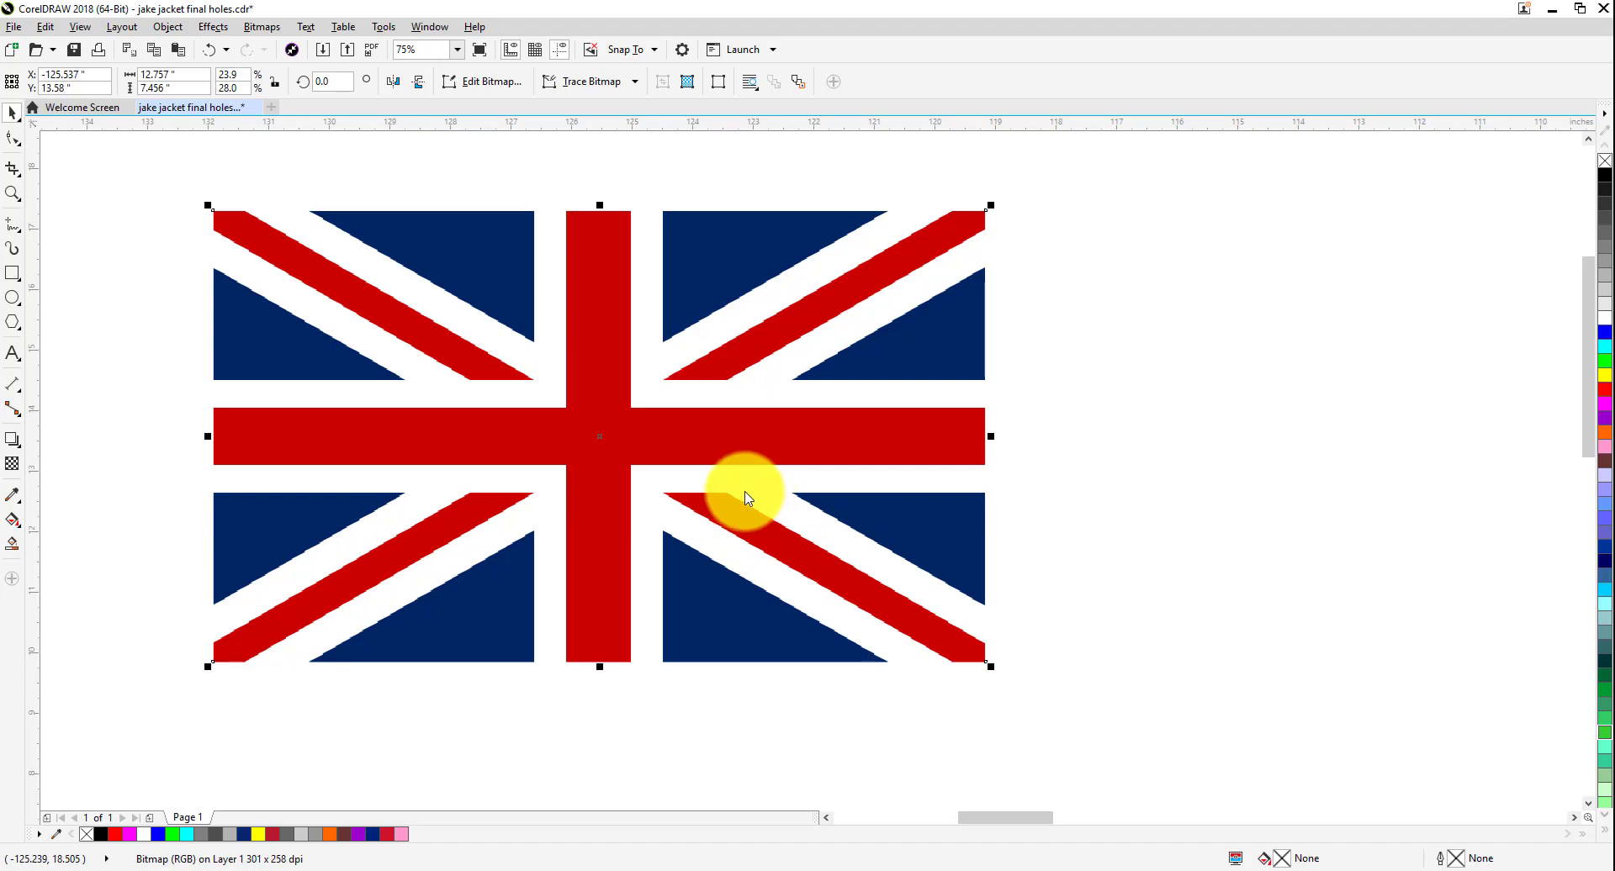
Move the traced vector flag group beside the original bitmap flag.
click(606, 427)
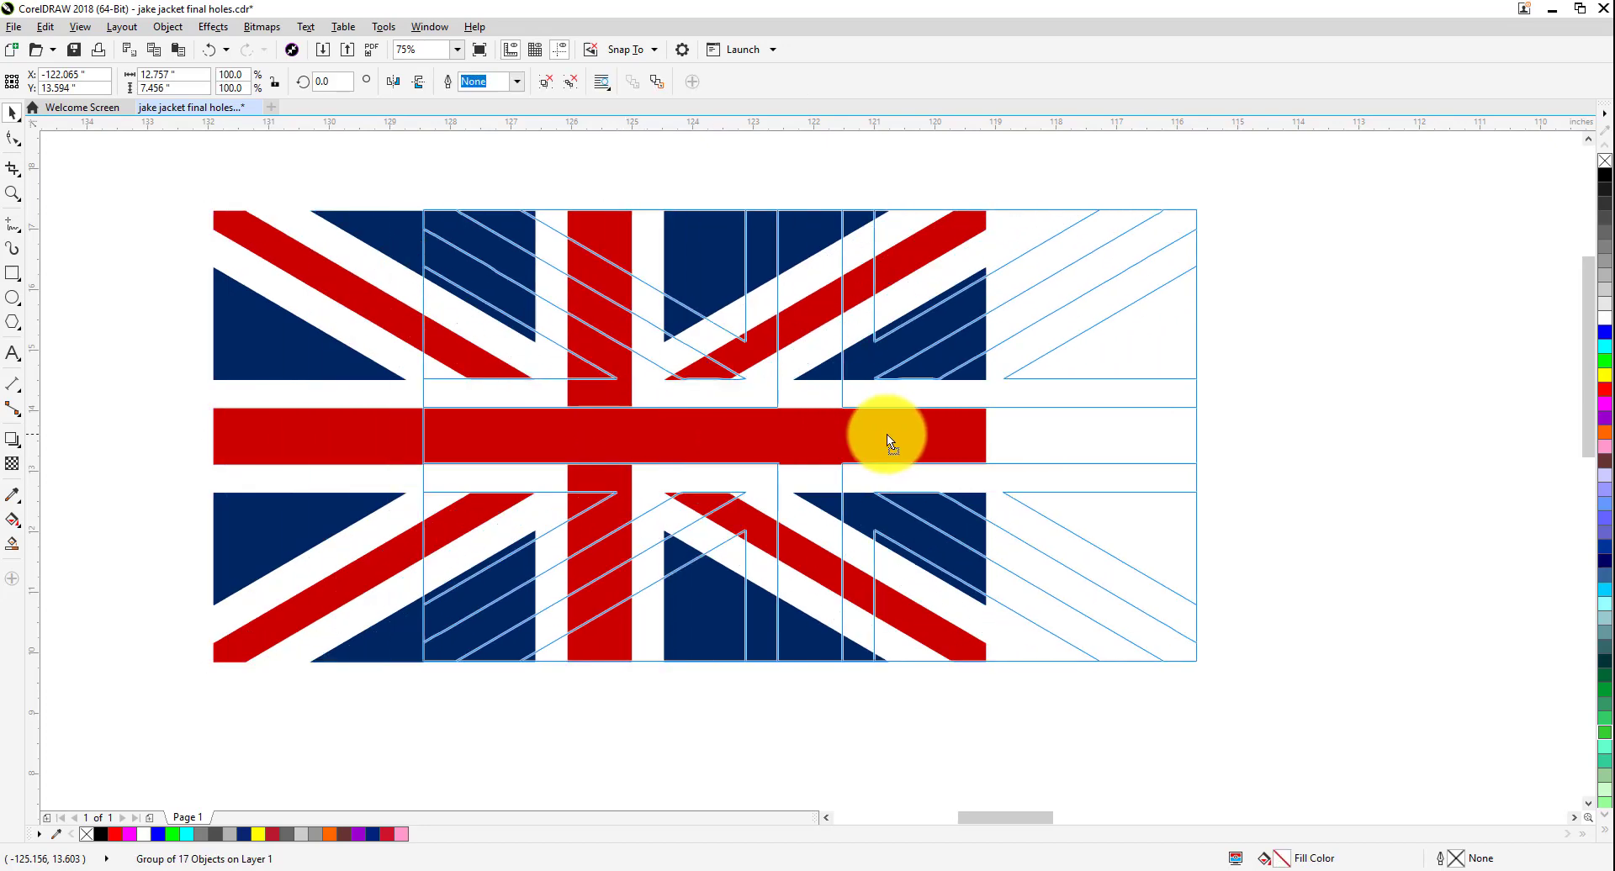
drag(624, 436, 1090, 433)
scroll(1021, 479, down, 2)
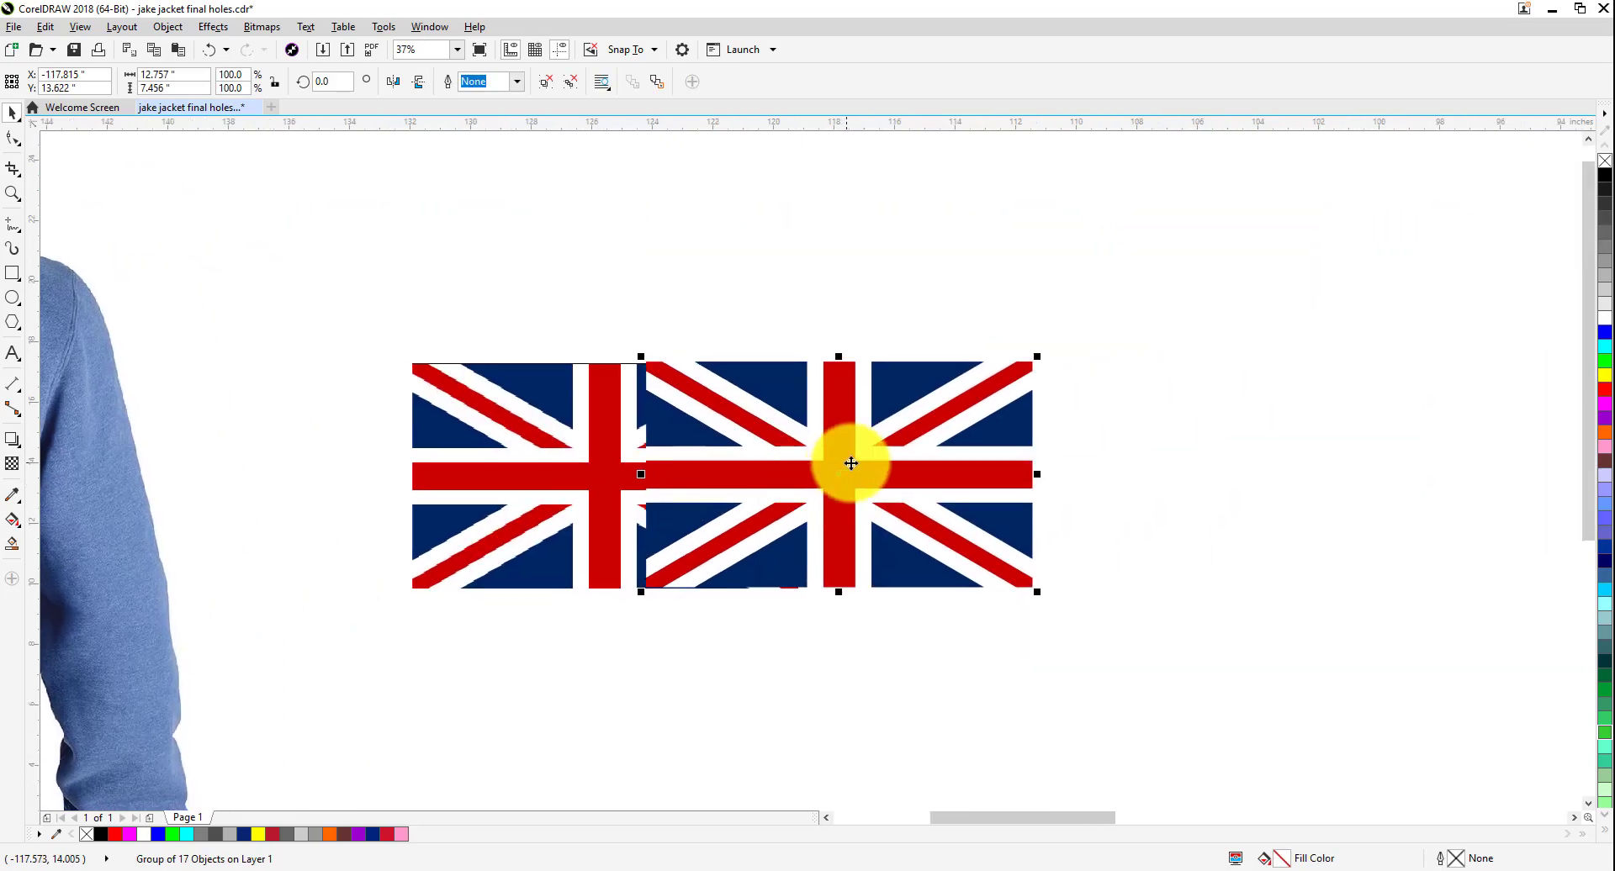
drag(850, 457, 1057, 463)
scroll(962, 581, up, 2)
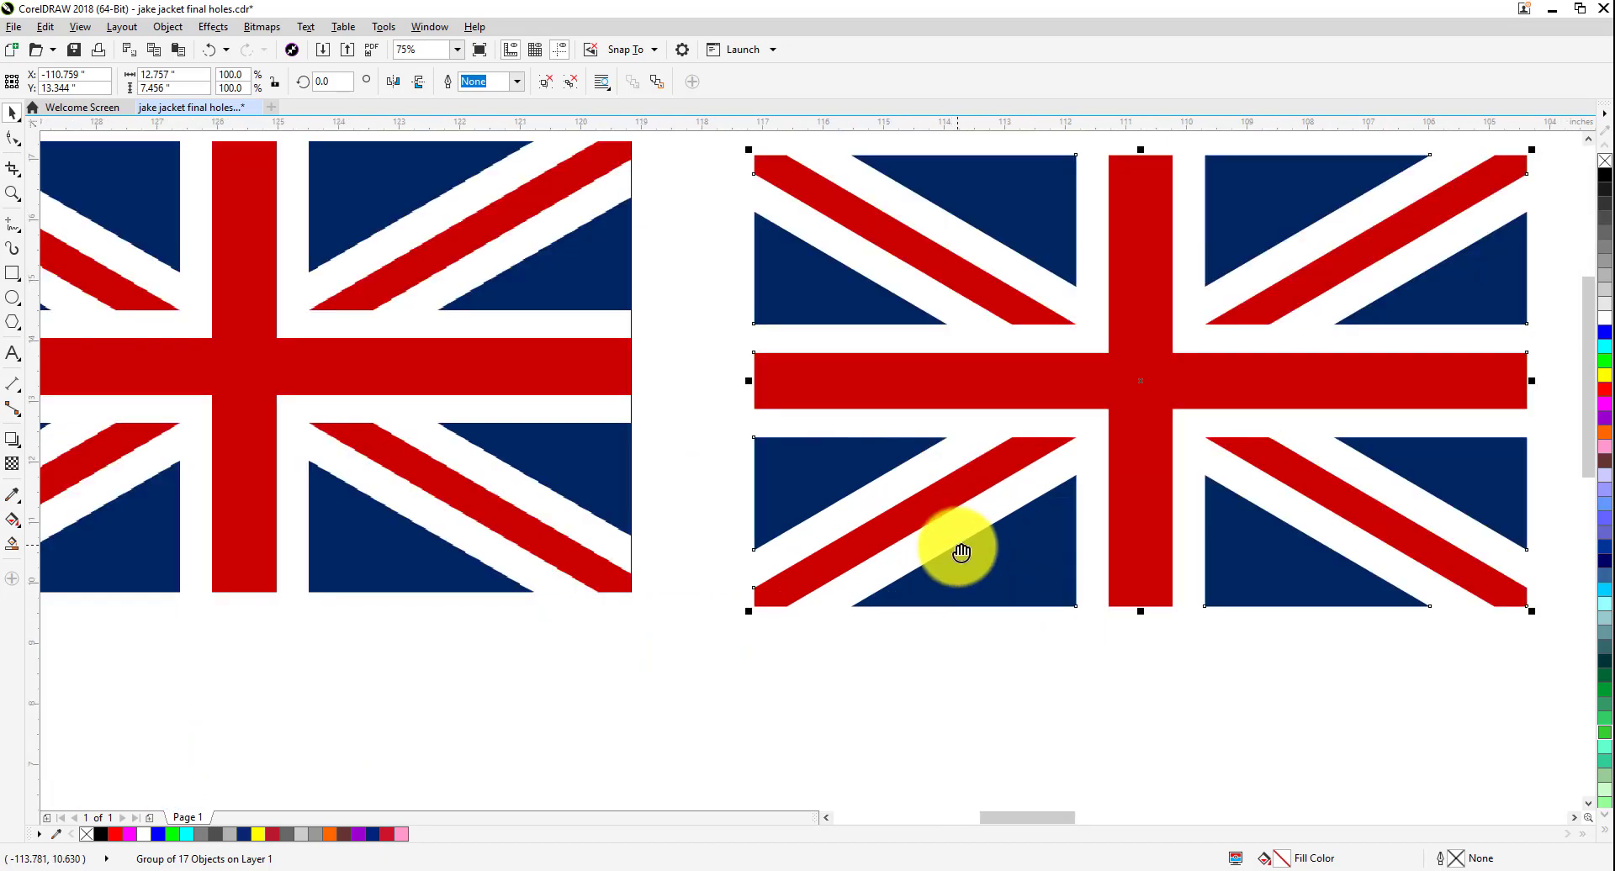
scroll(953, 599, down, 2)
drag(926, 487, 877, 486)
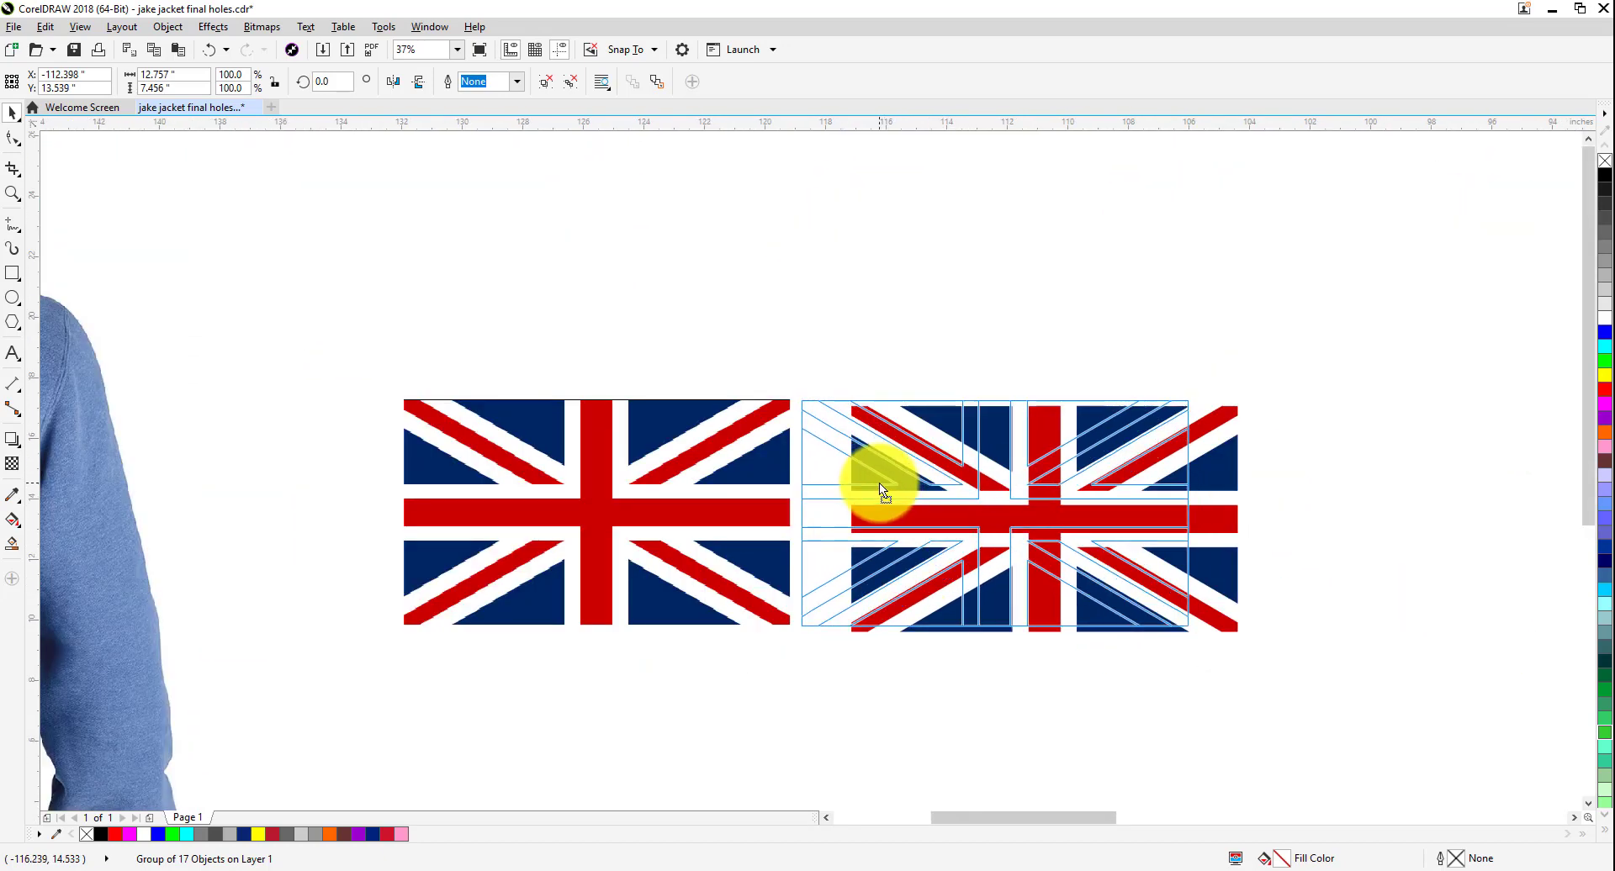
scroll(877, 485, up, 4)
scroll(837, 404, down, 2)
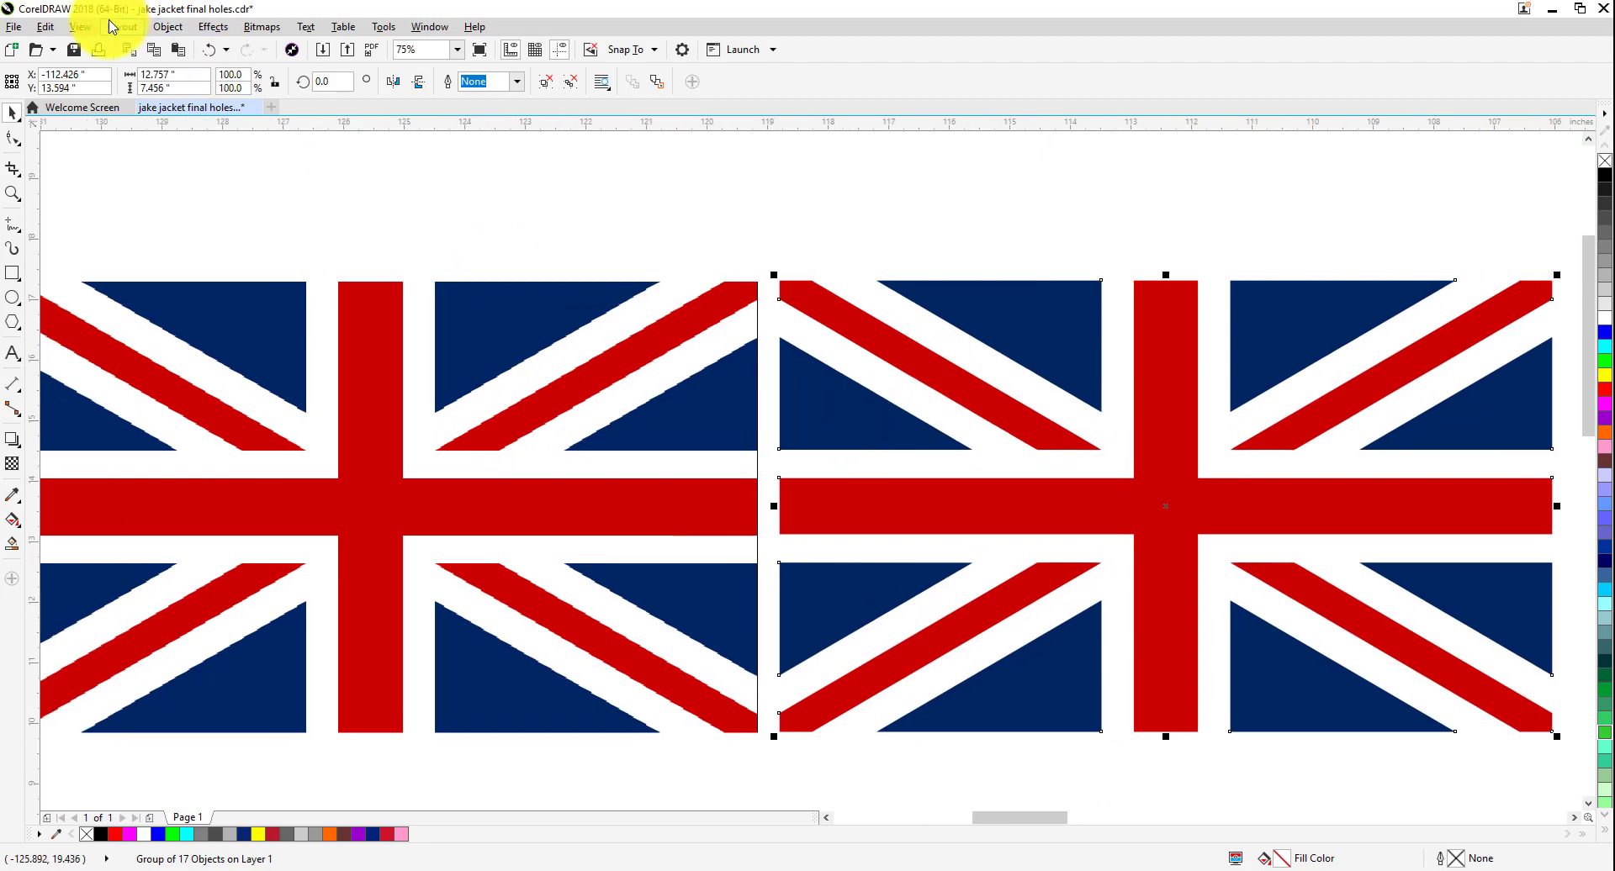
Switch the display to Wireframe and deselect the traced flag.
click(82, 26)
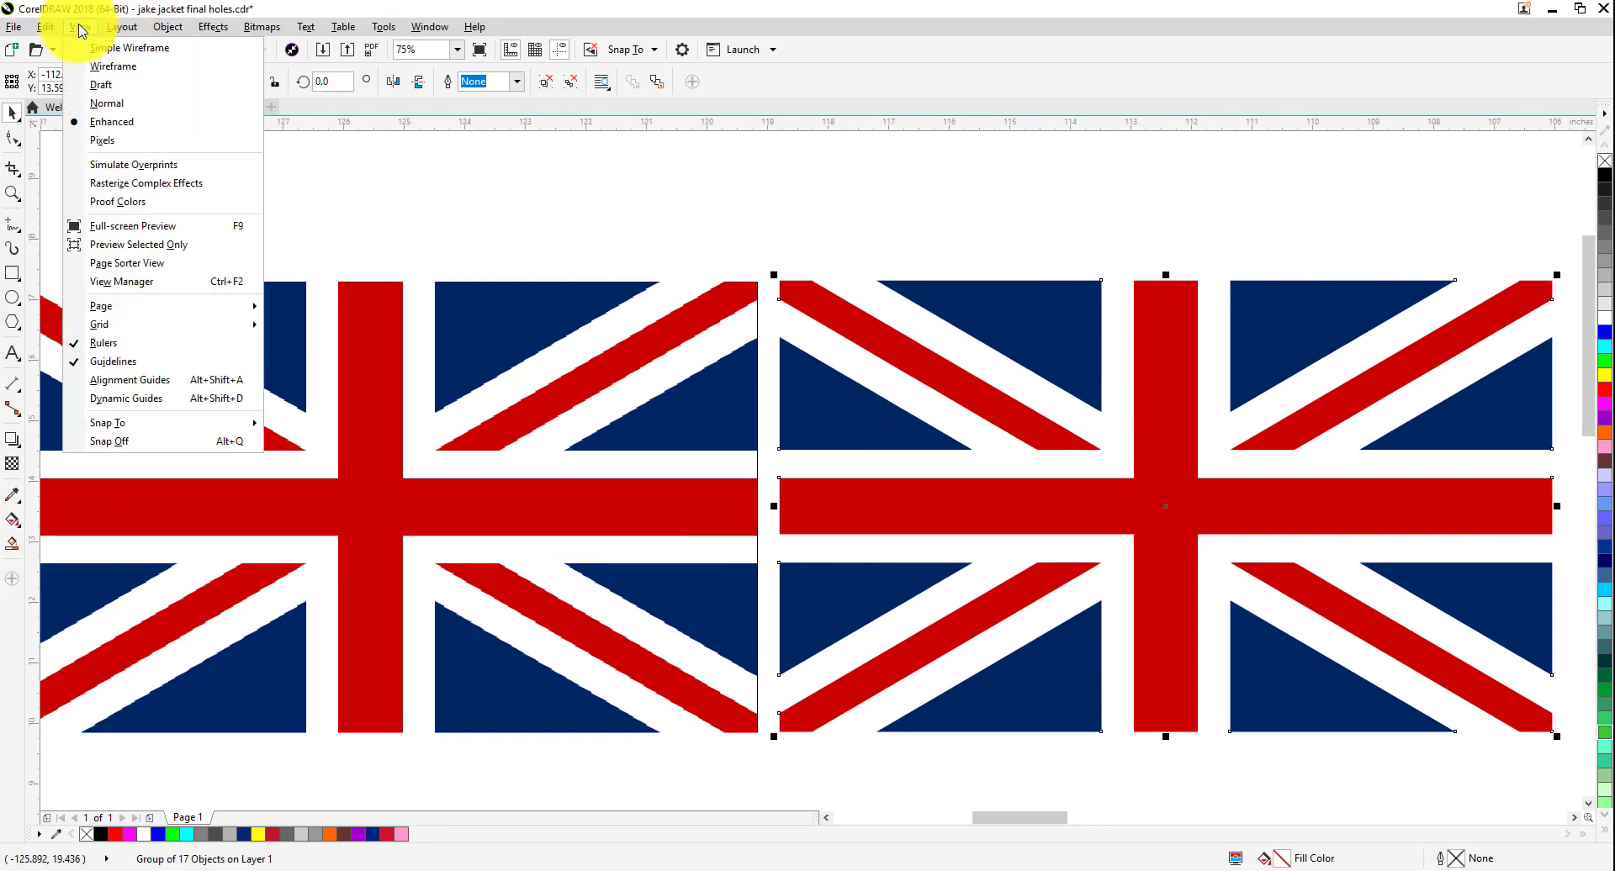
click(109, 66)
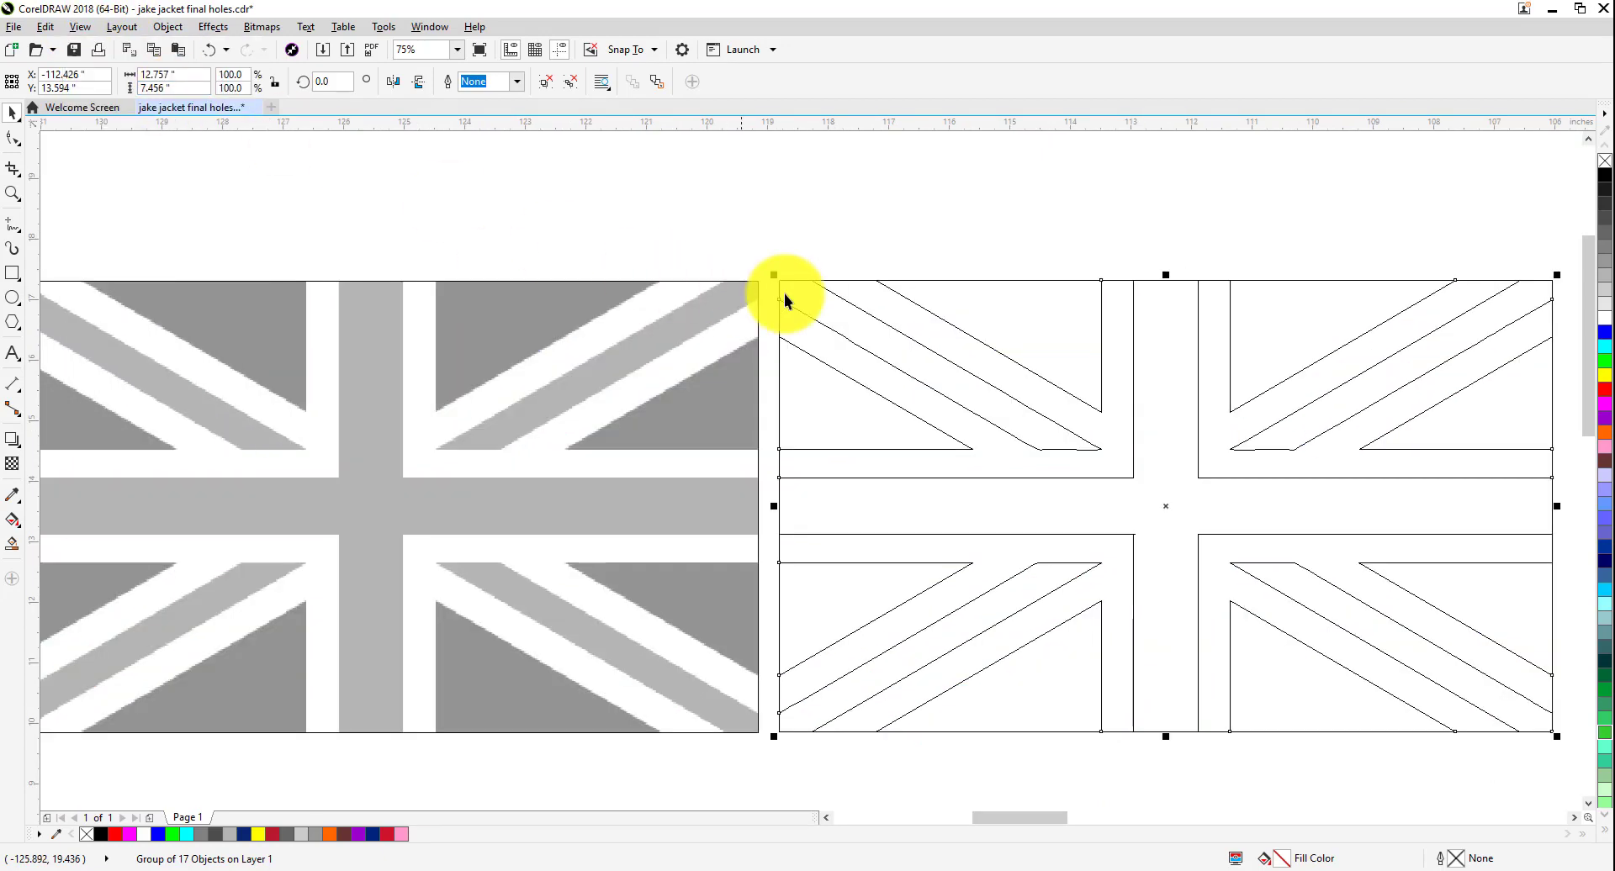
click(850, 202)
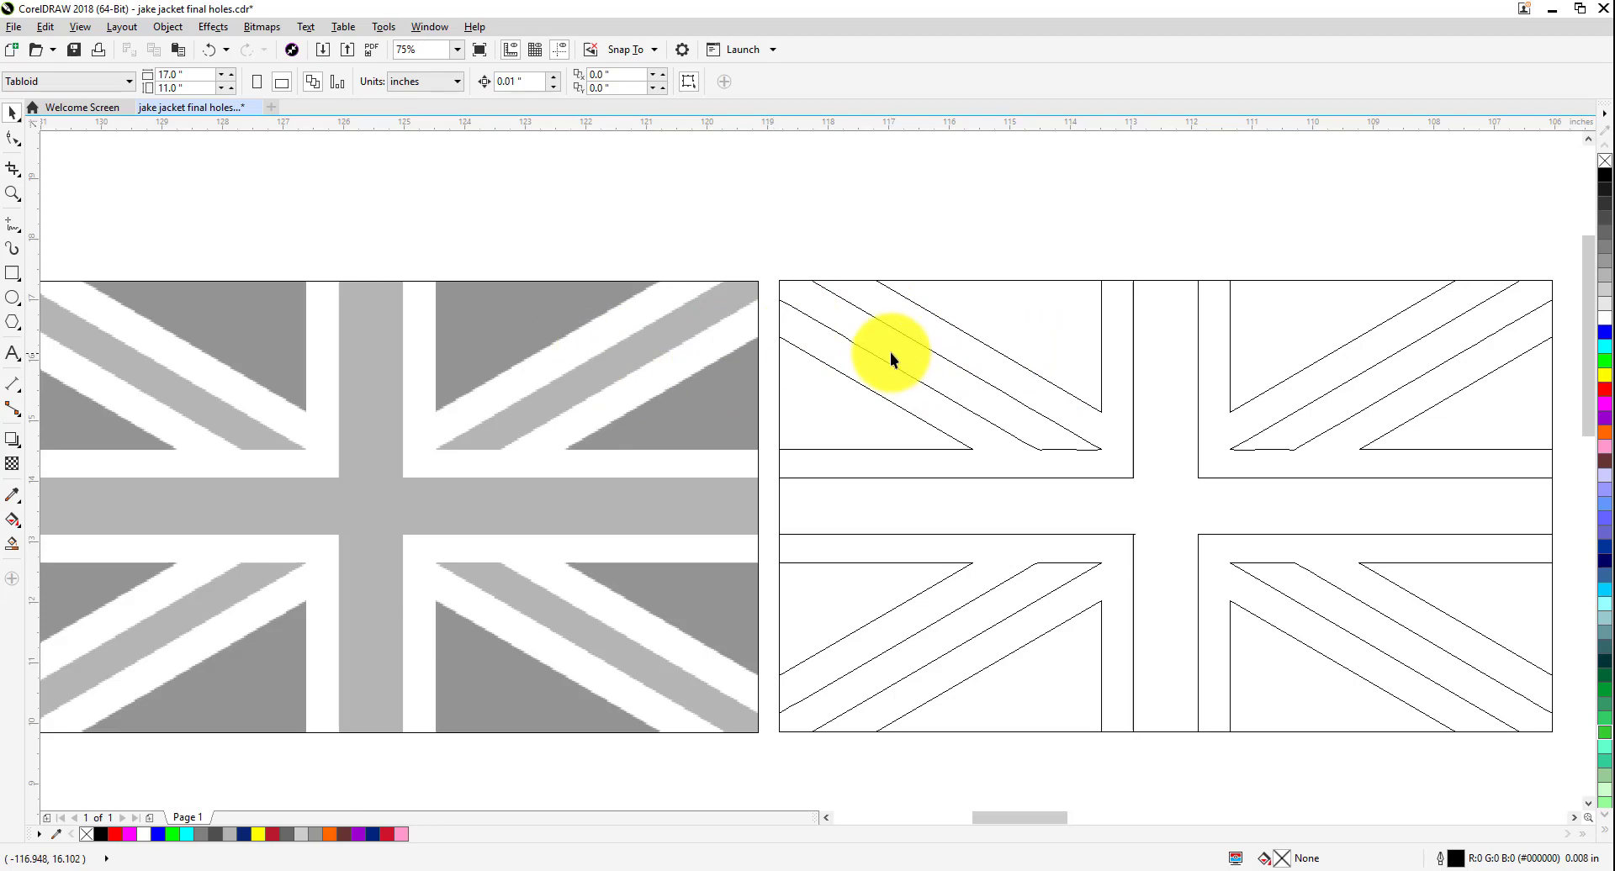
In Enhanced view, draw a yellow rectangle and send it behind the traced flag.
click(82, 26)
click(115, 131)
scroll(547, 252, down, 2)
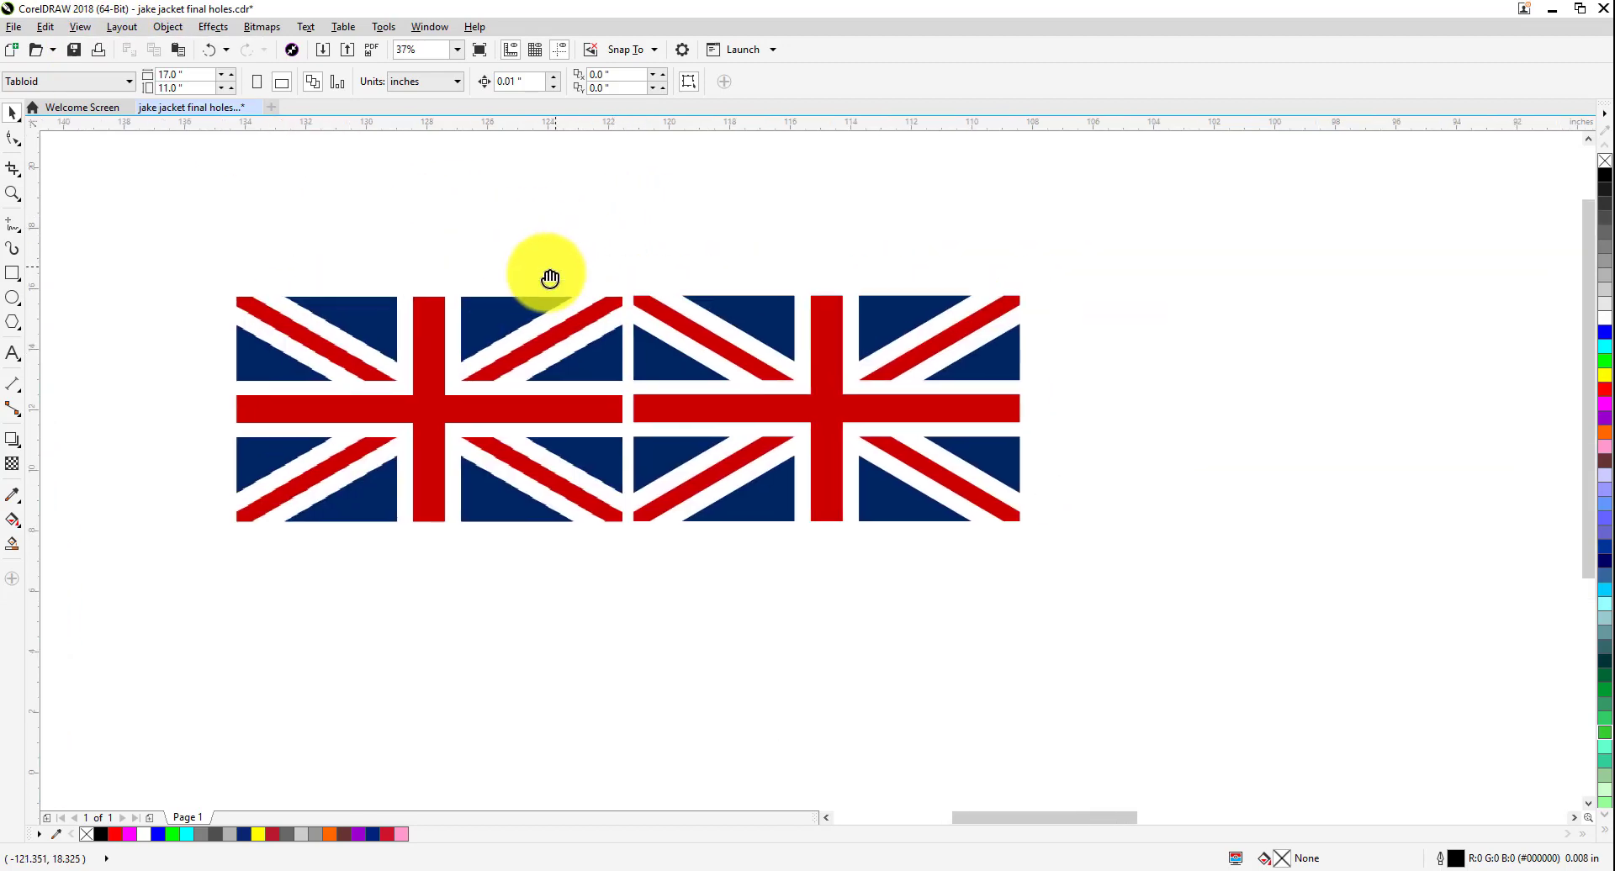
click(13, 273)
drag(719, 217, 1117, 650)
click(1605, 378)
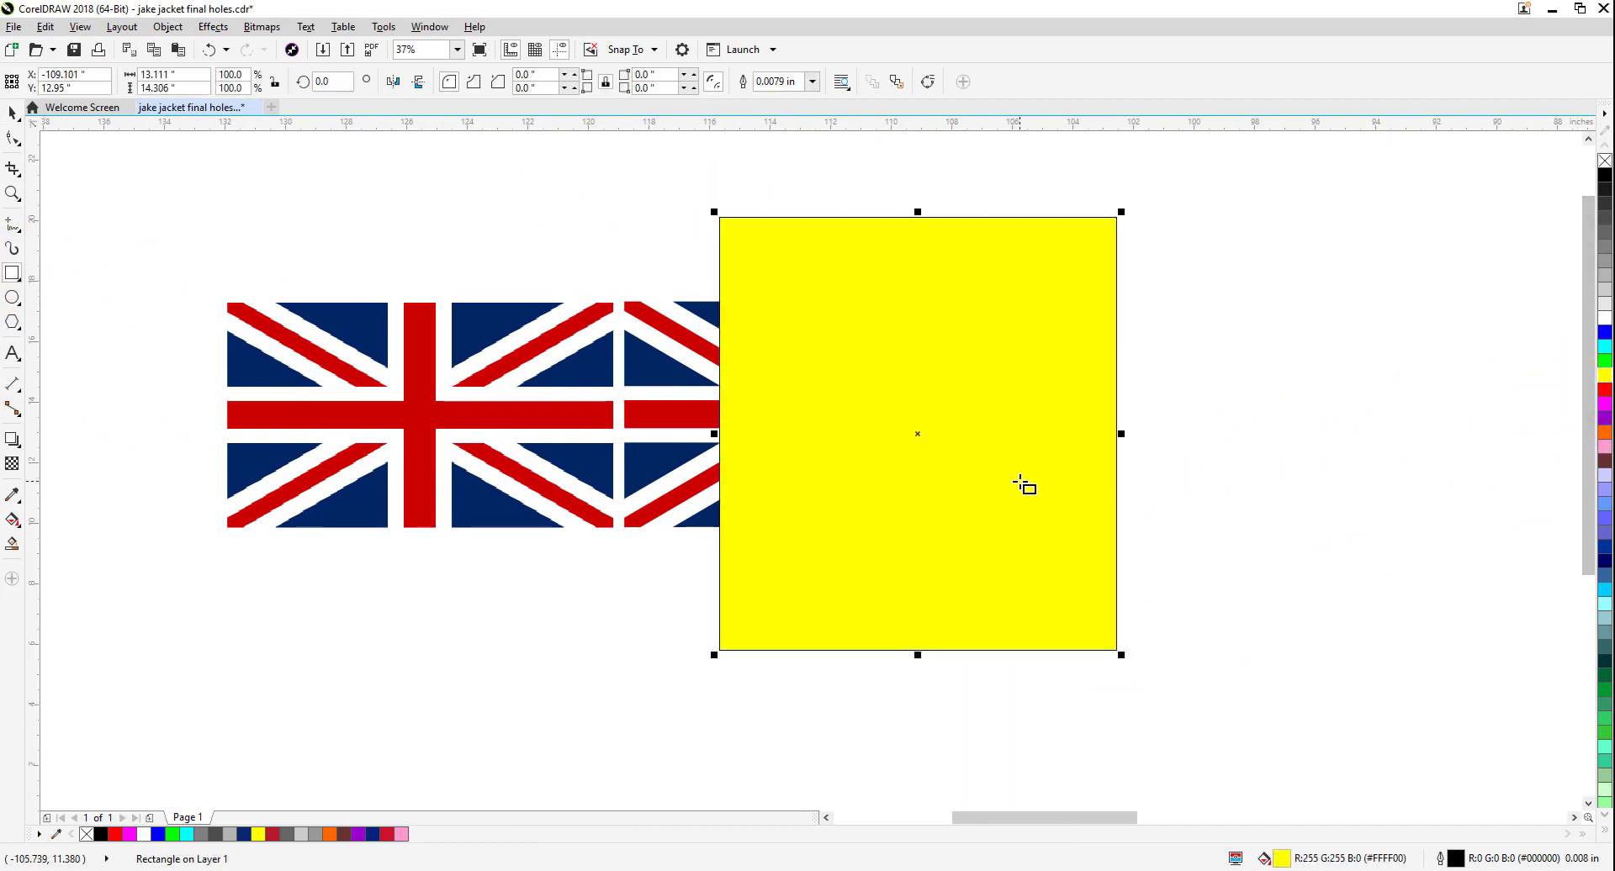
key(shift+Page_Down)
click(13, 112)
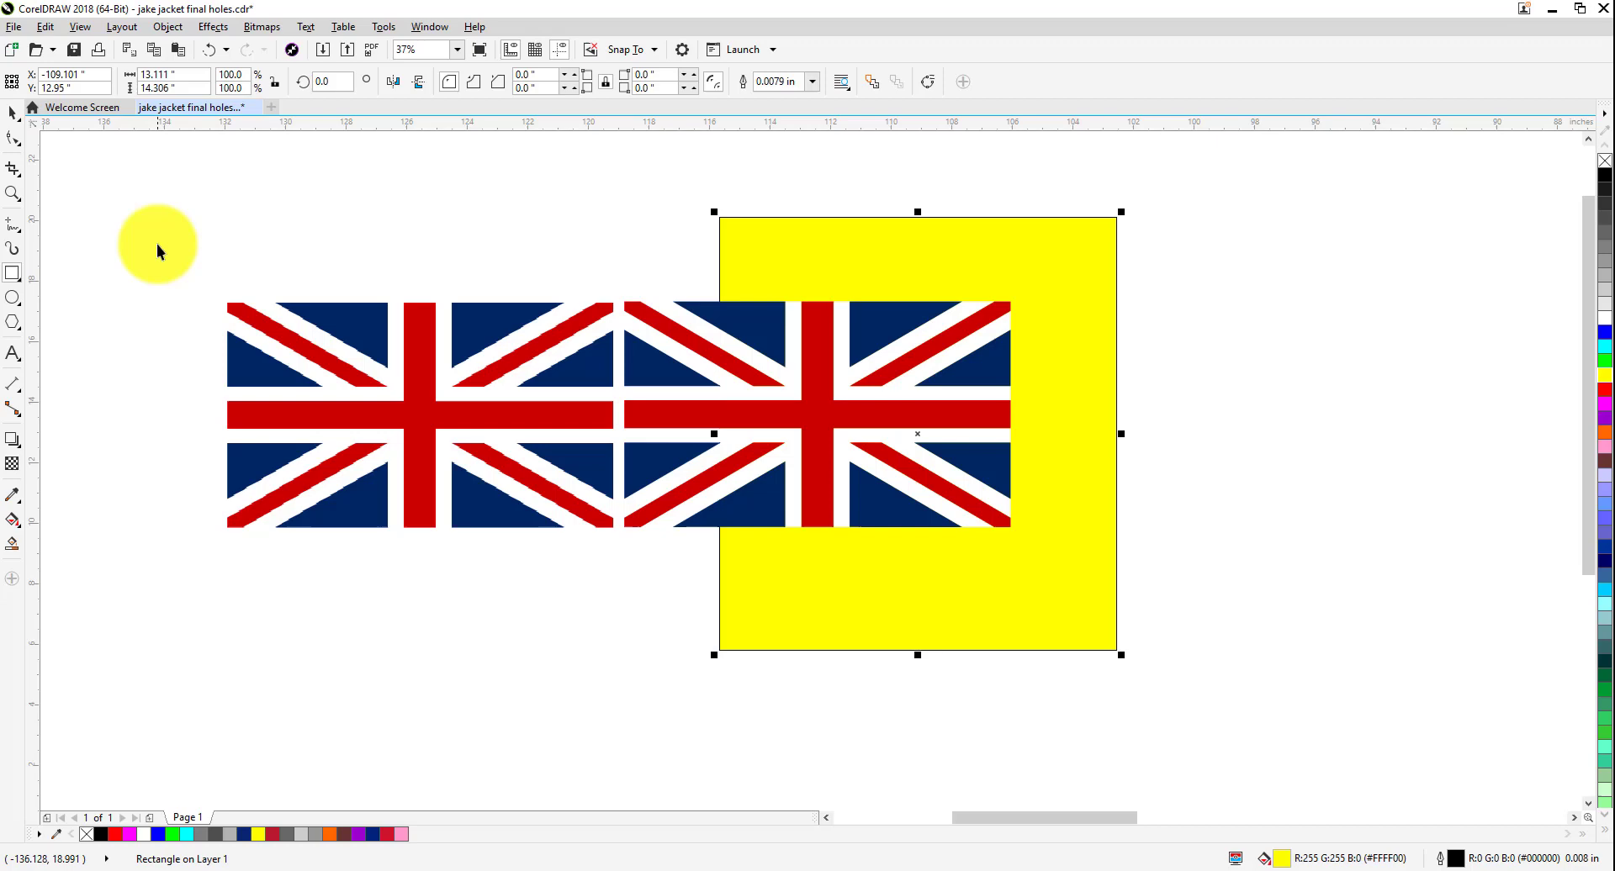
Nudge the bitmap flag slightly left and select the traced flag group.
scroll(288, 307, down, 2)
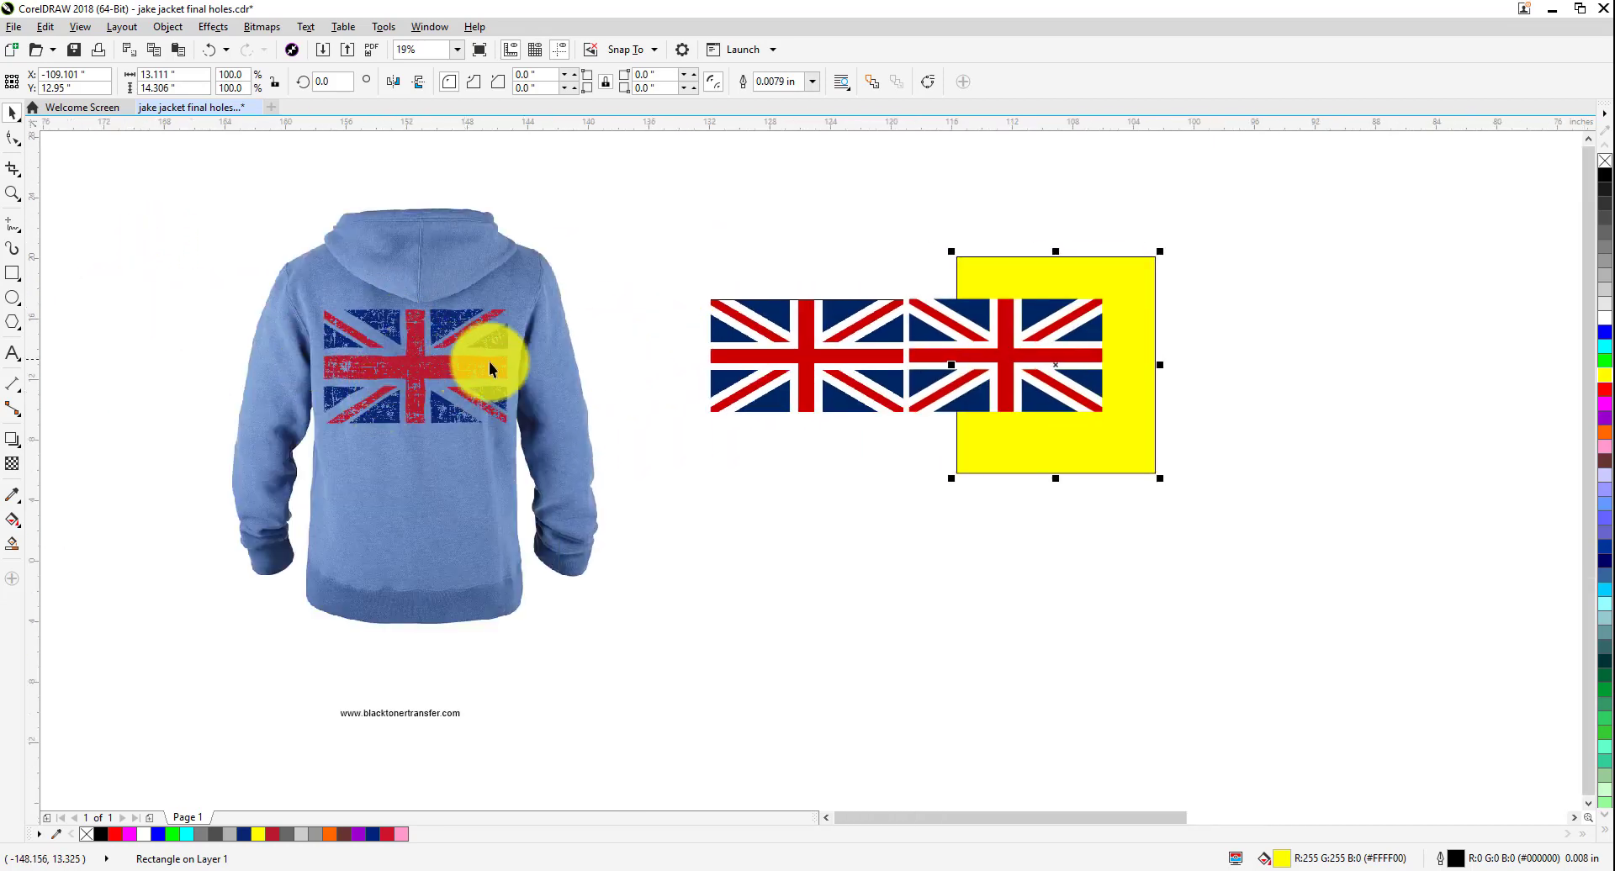
scroll(998, 357, up, 2)
scroll(741, 219, up, 2)
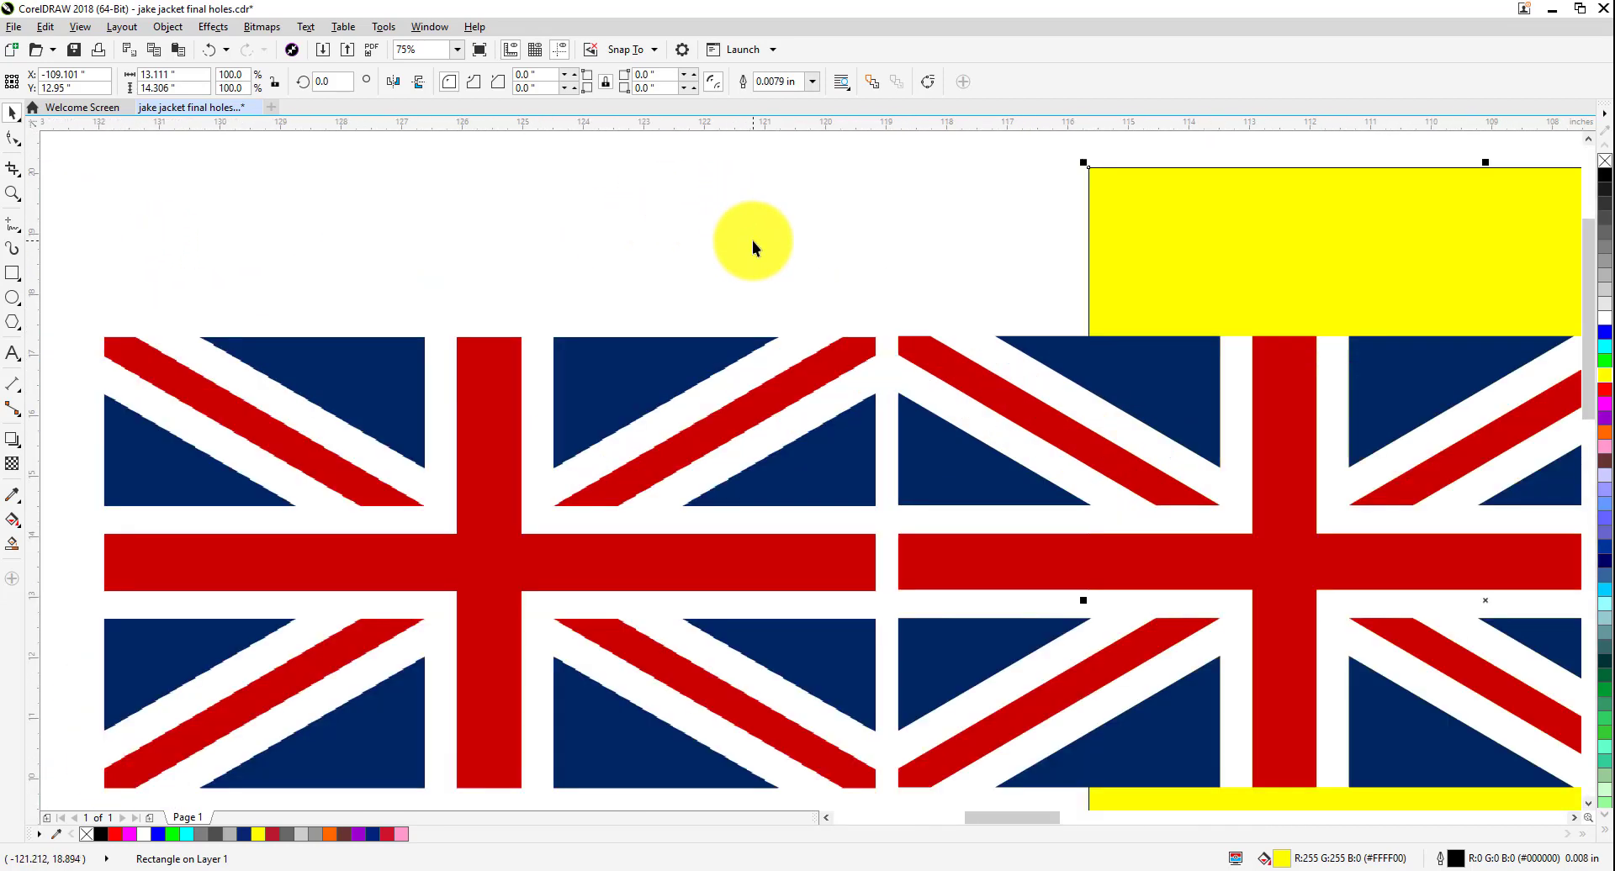
scroll(752, 240, down, 2)
drag(703, 350, 630, 371)
scroll(777, 282, right, 2)
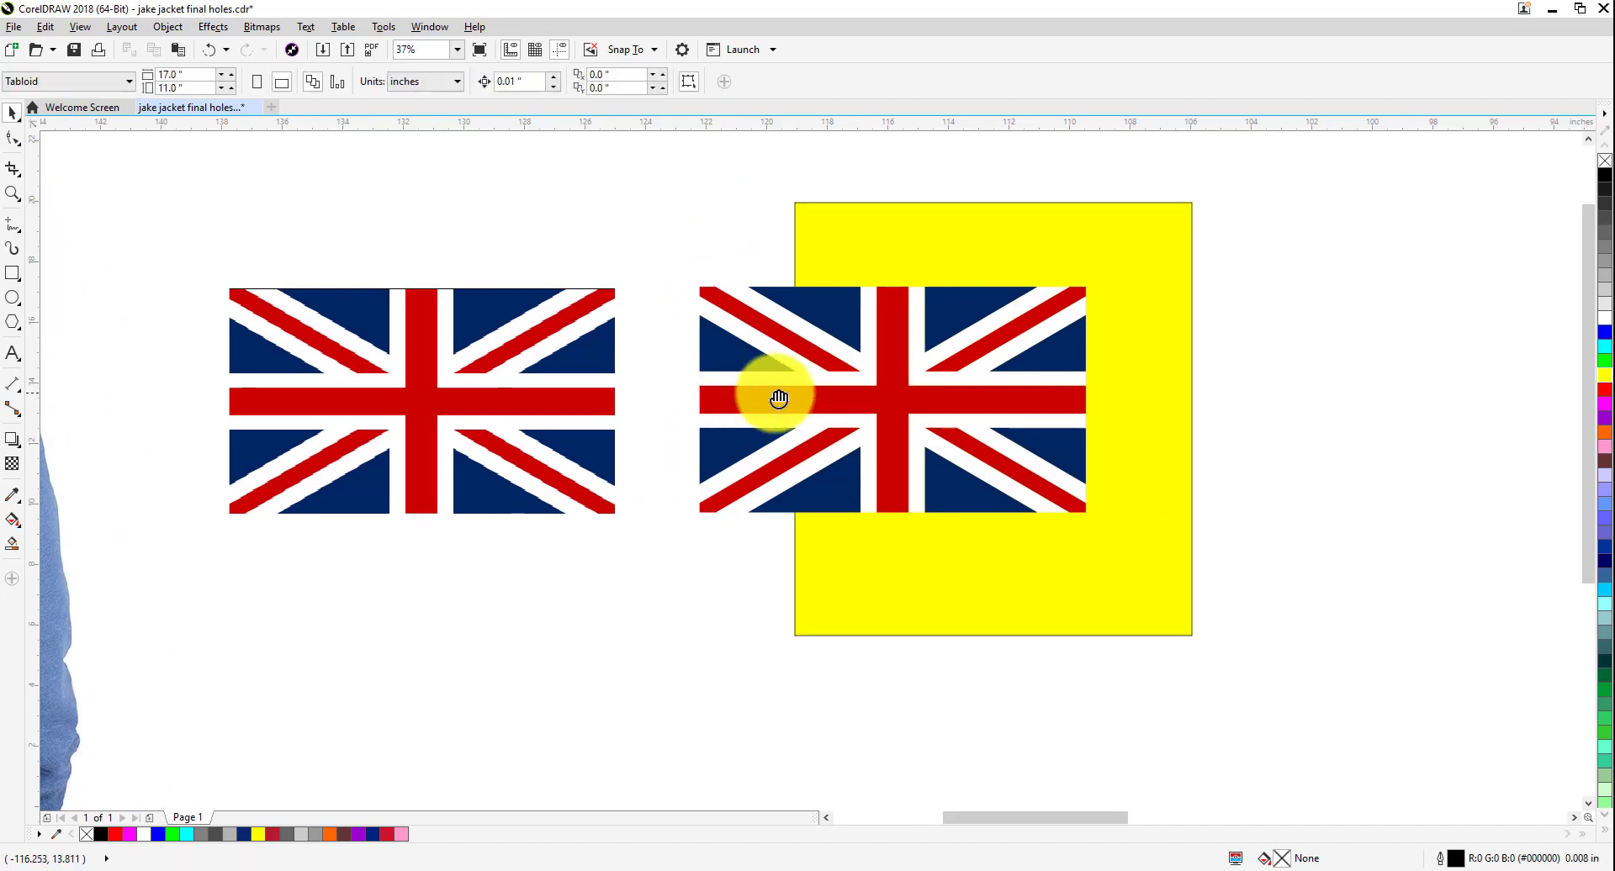
click(841, 326)
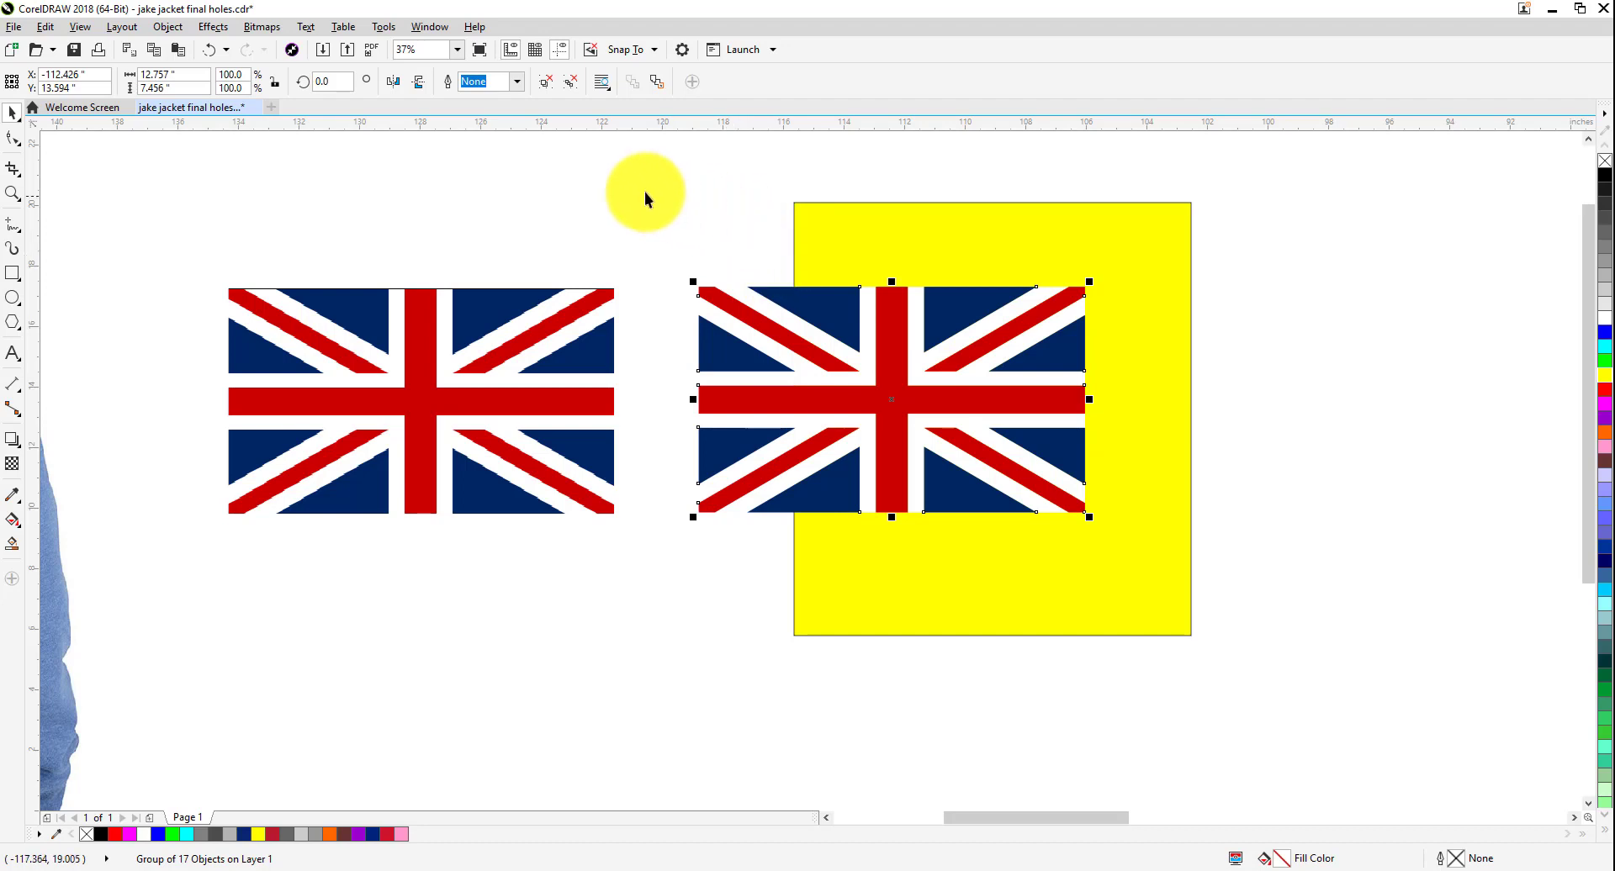
Ungroup the traced flag and delete four diagonal stripe pieces.
click(546, 85)
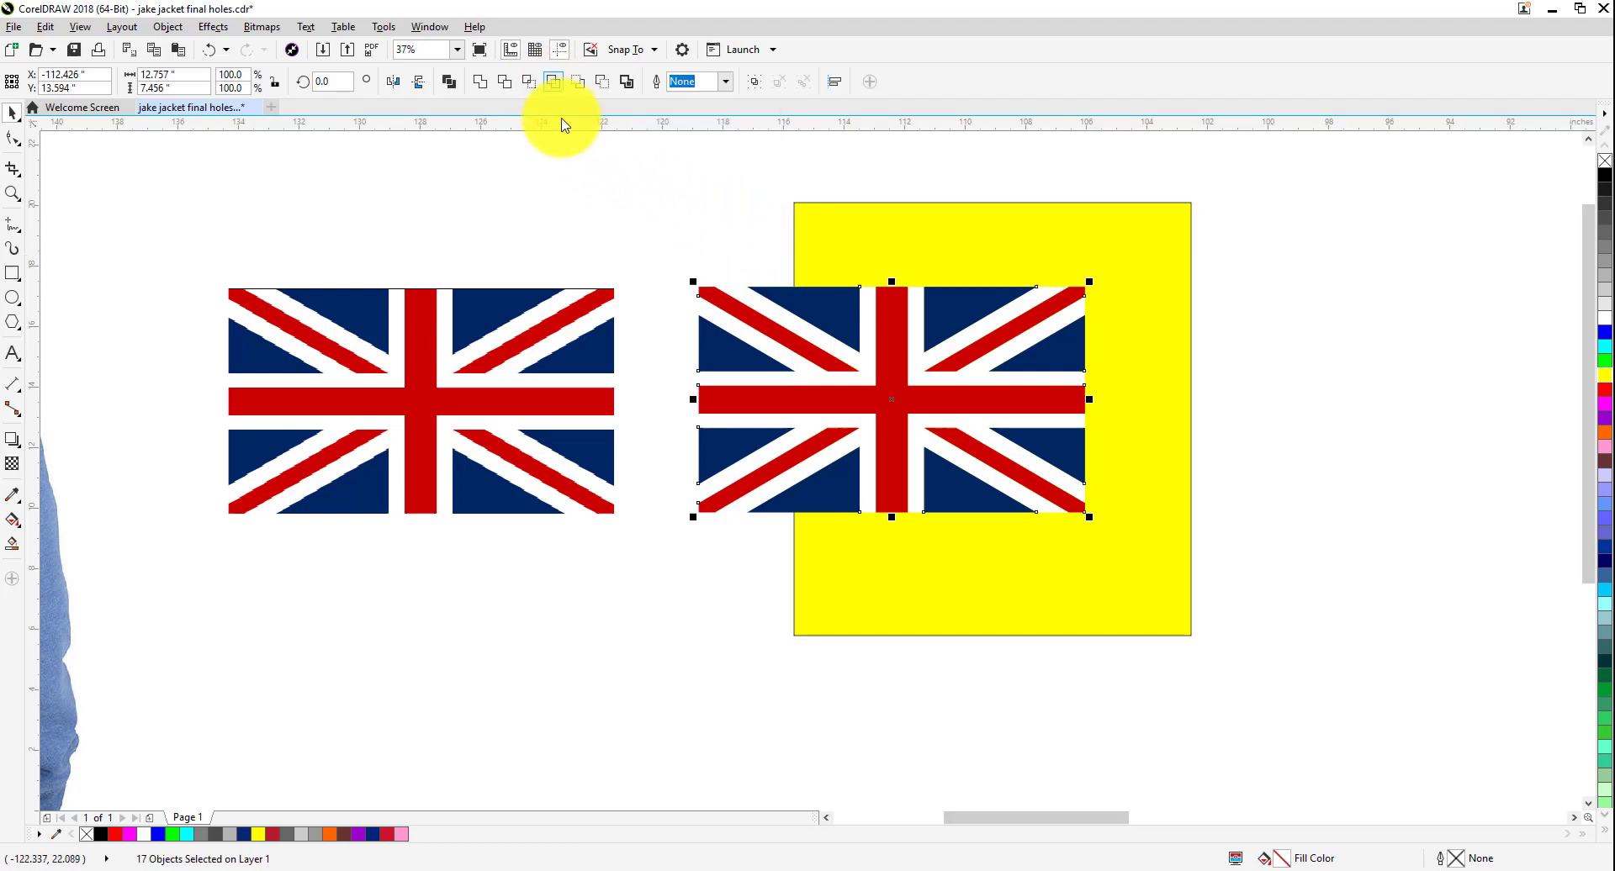
click(645, 255)
click(851, 328)
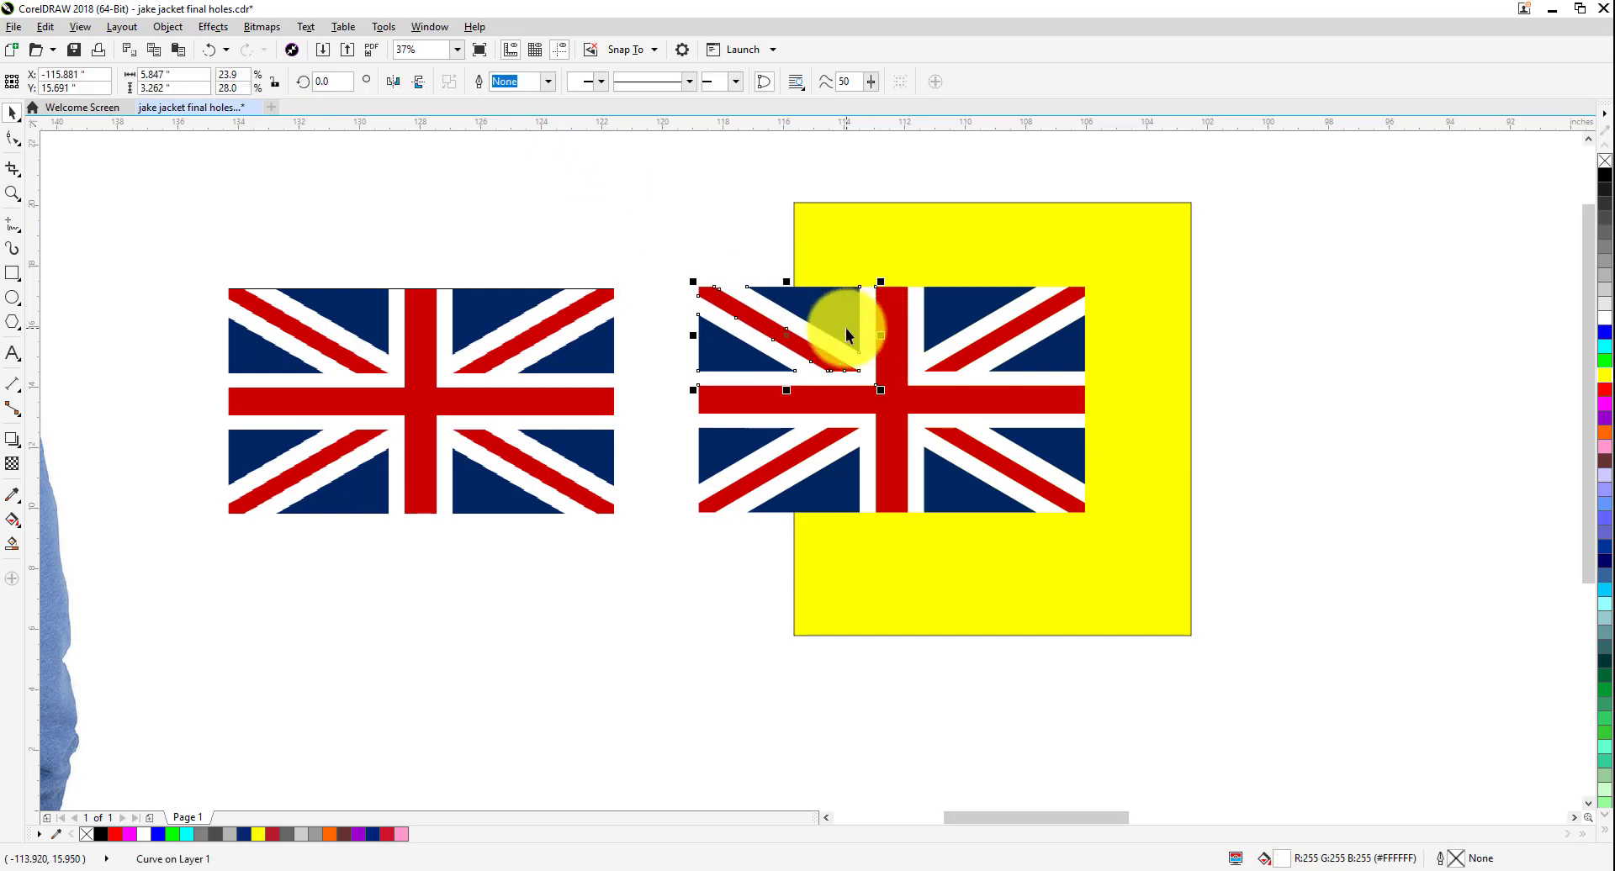
key(Delete)
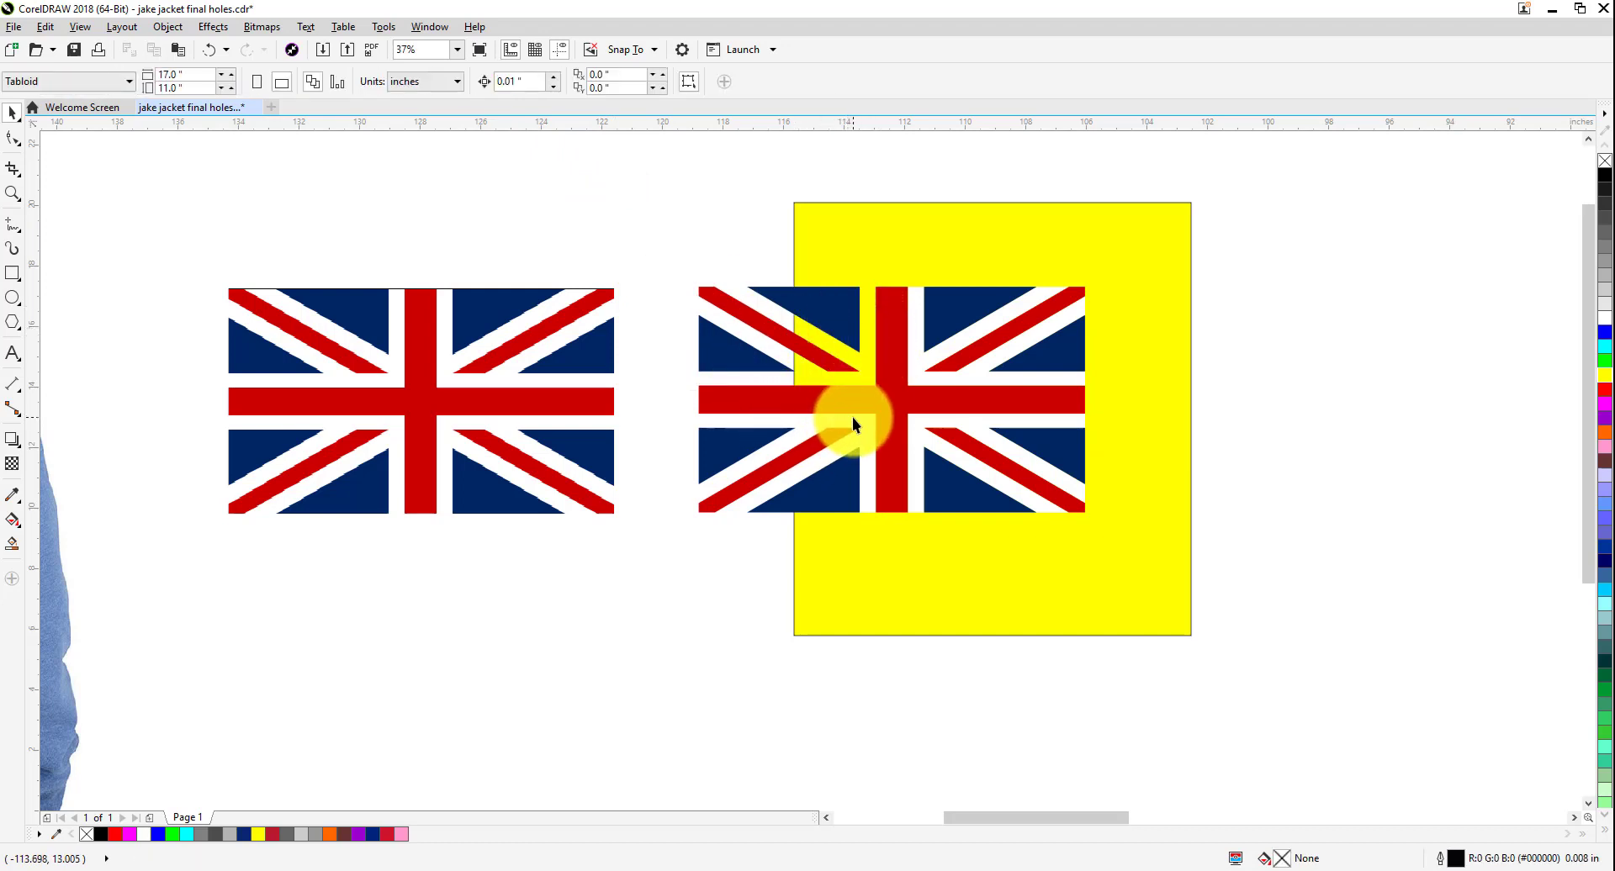
click(851, 417)
key(Delete)
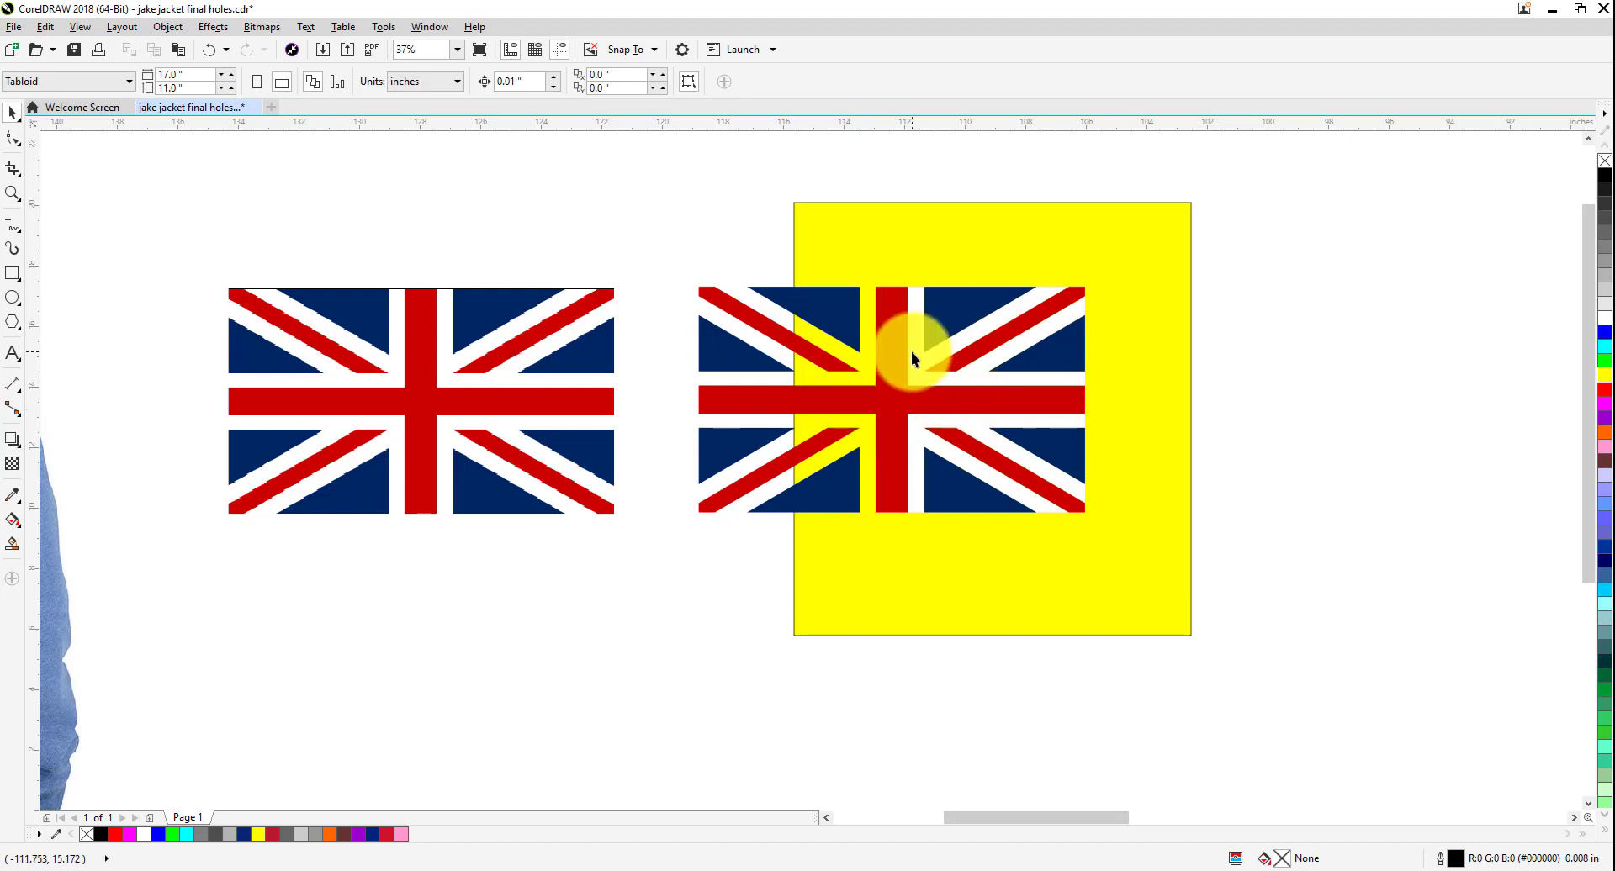
click(911, 352)
key(Delete)
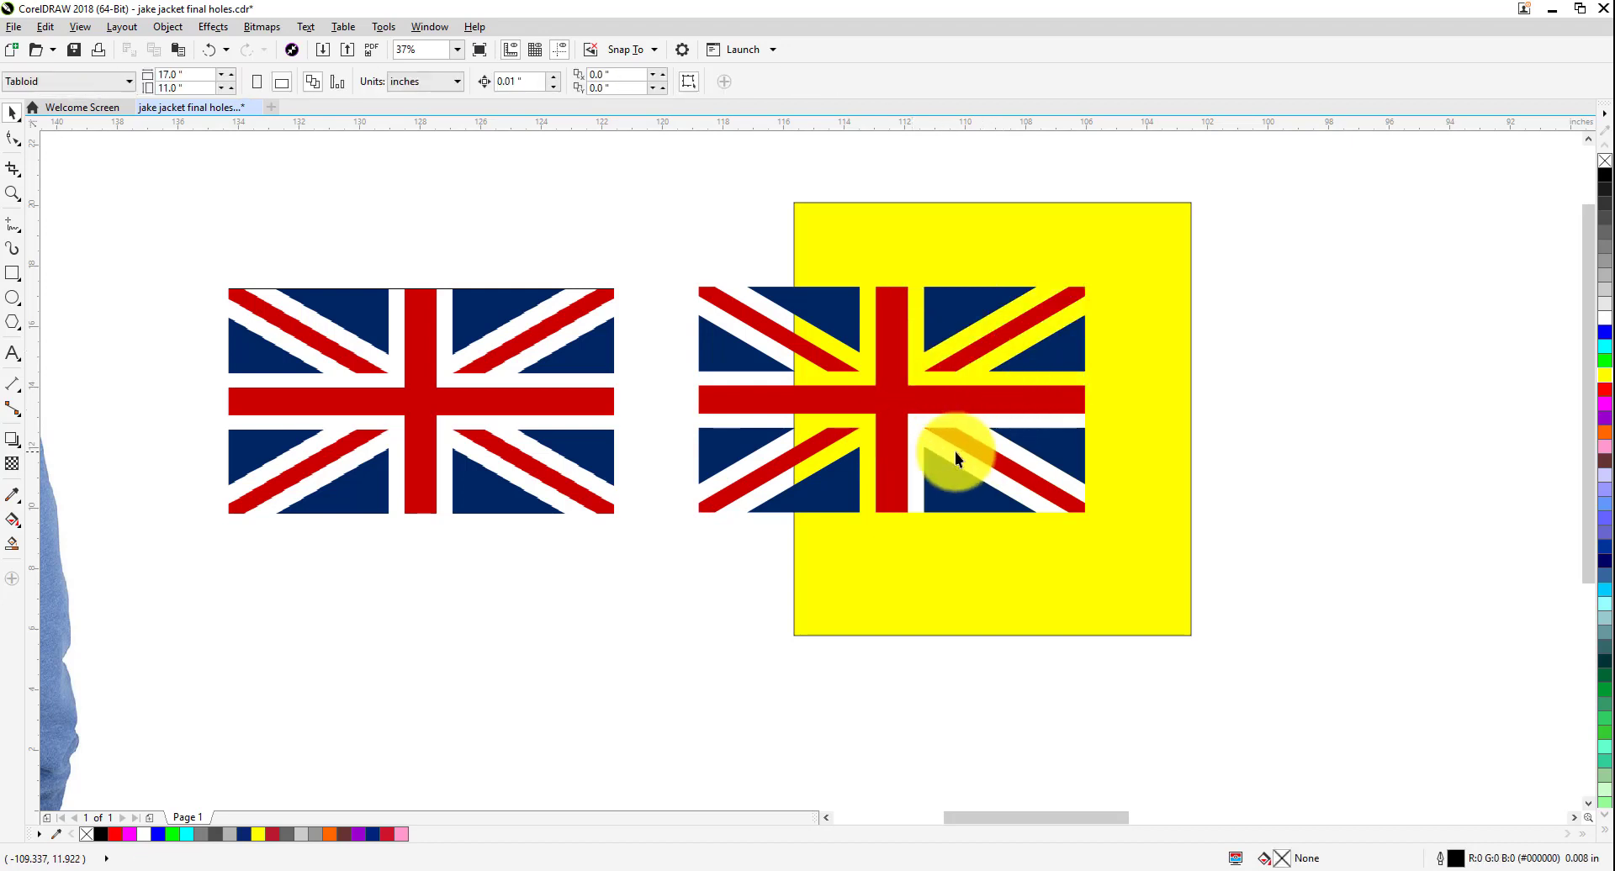
click(925, 420)
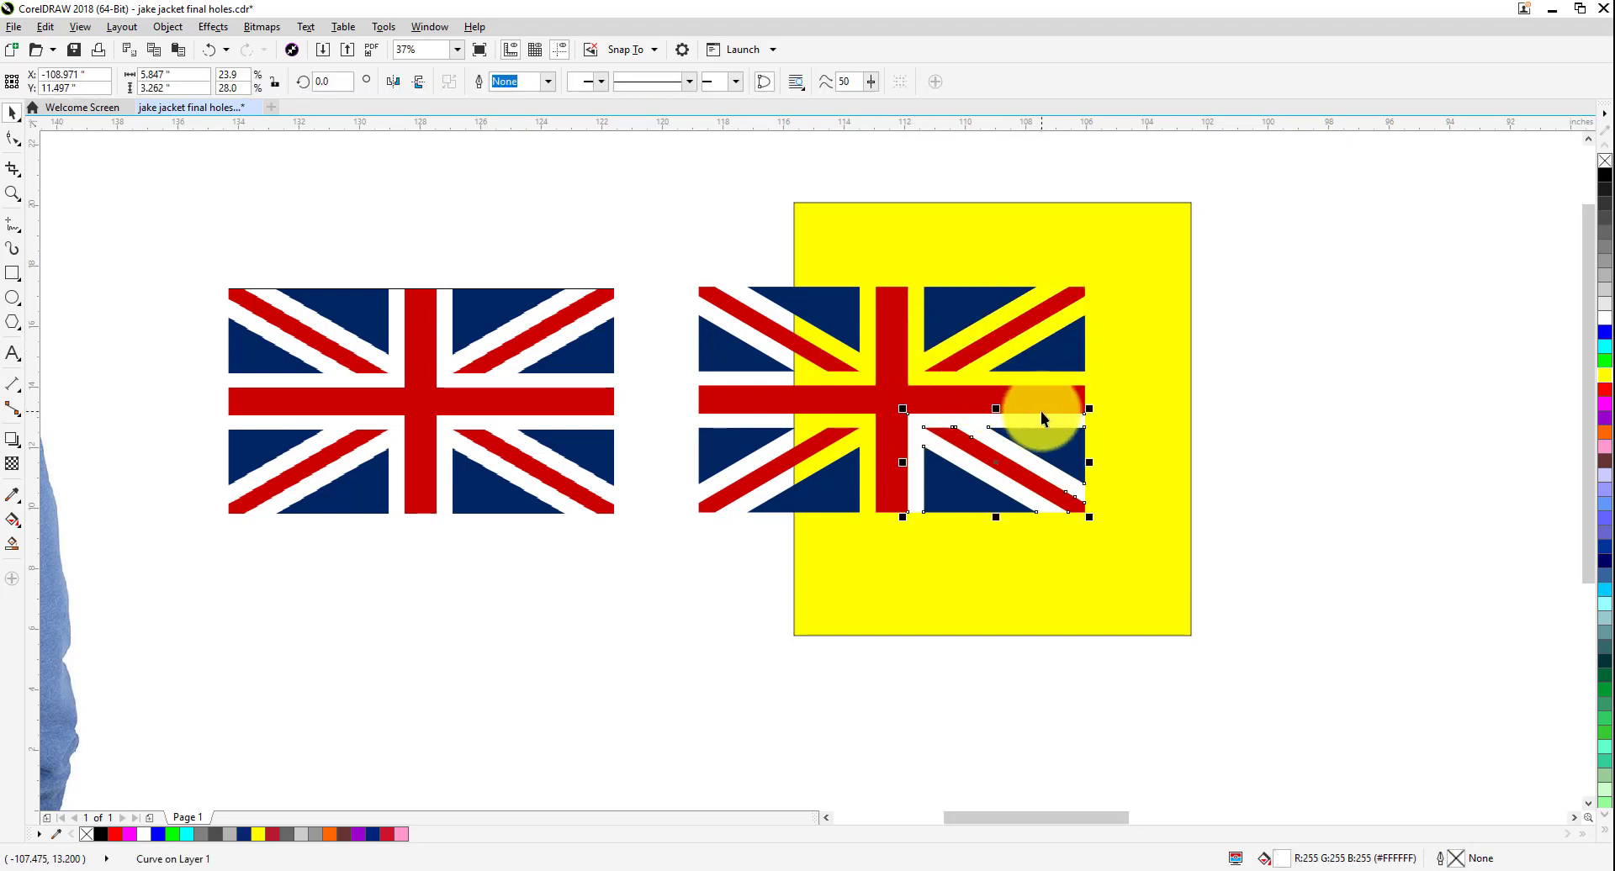
key(Delete)
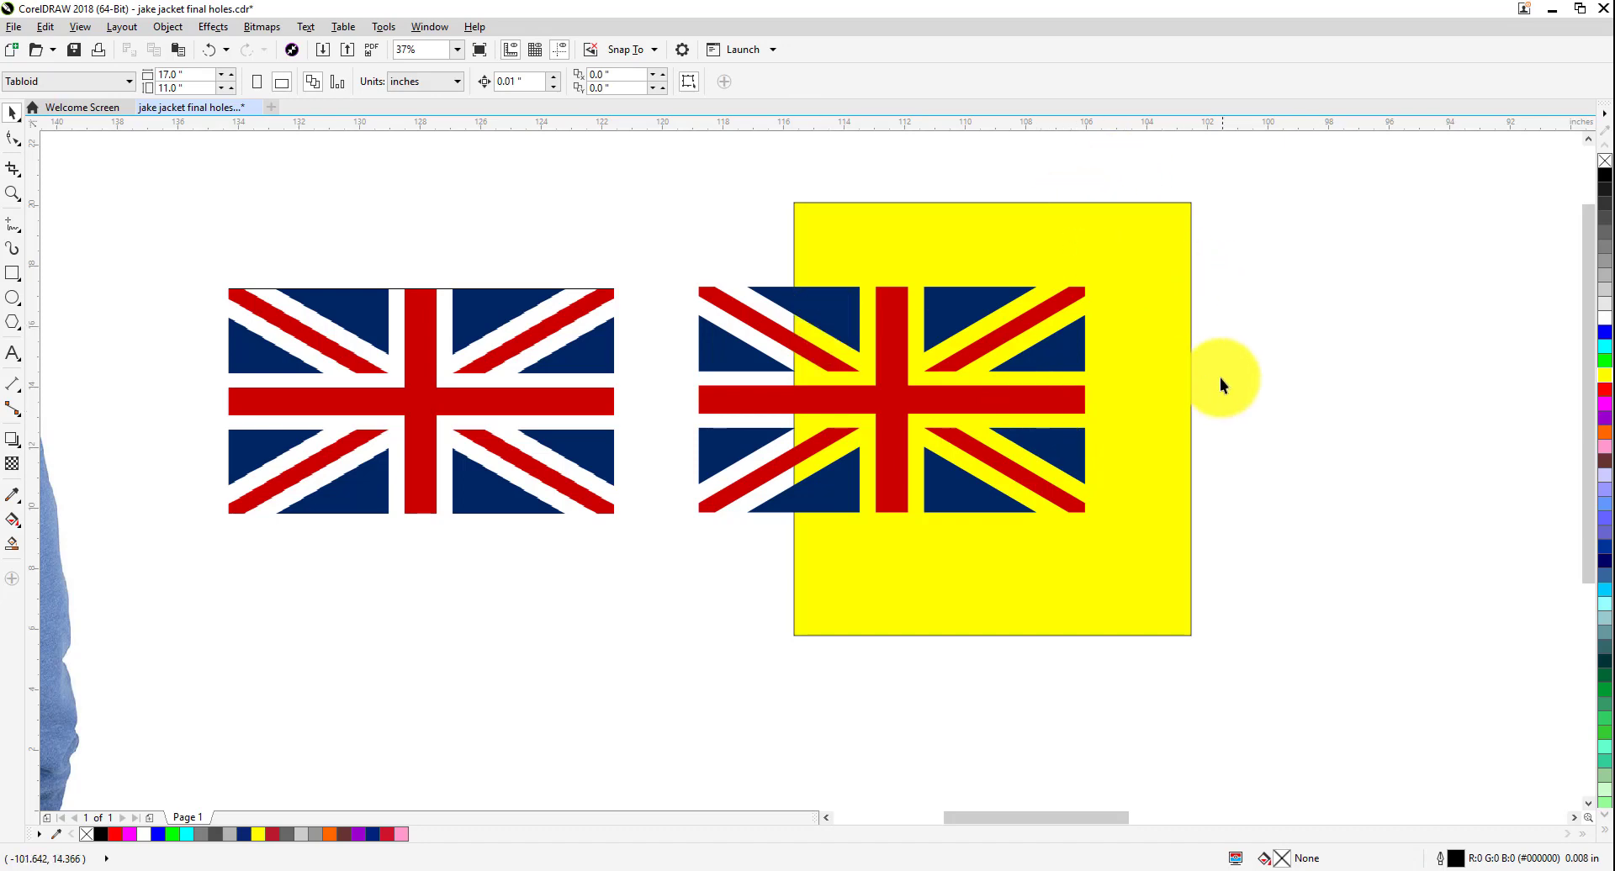
Stretch the yellow rectangle downward and to the right.
scroll(1164, 537, down, 4)
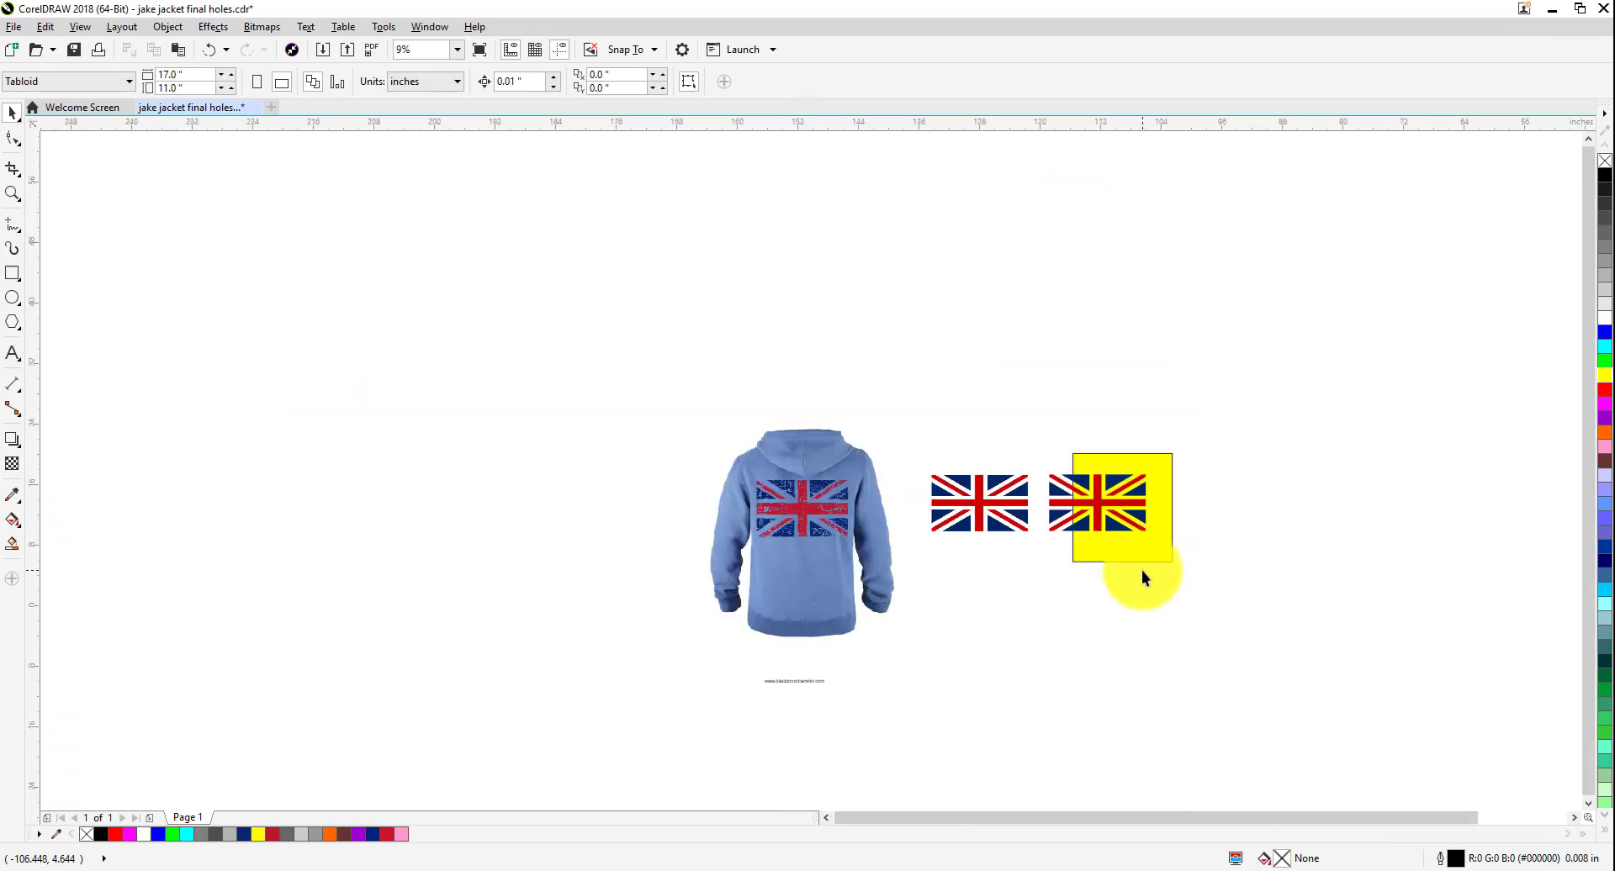
scroll(1125, 563, up, 4)
click(994, 587)
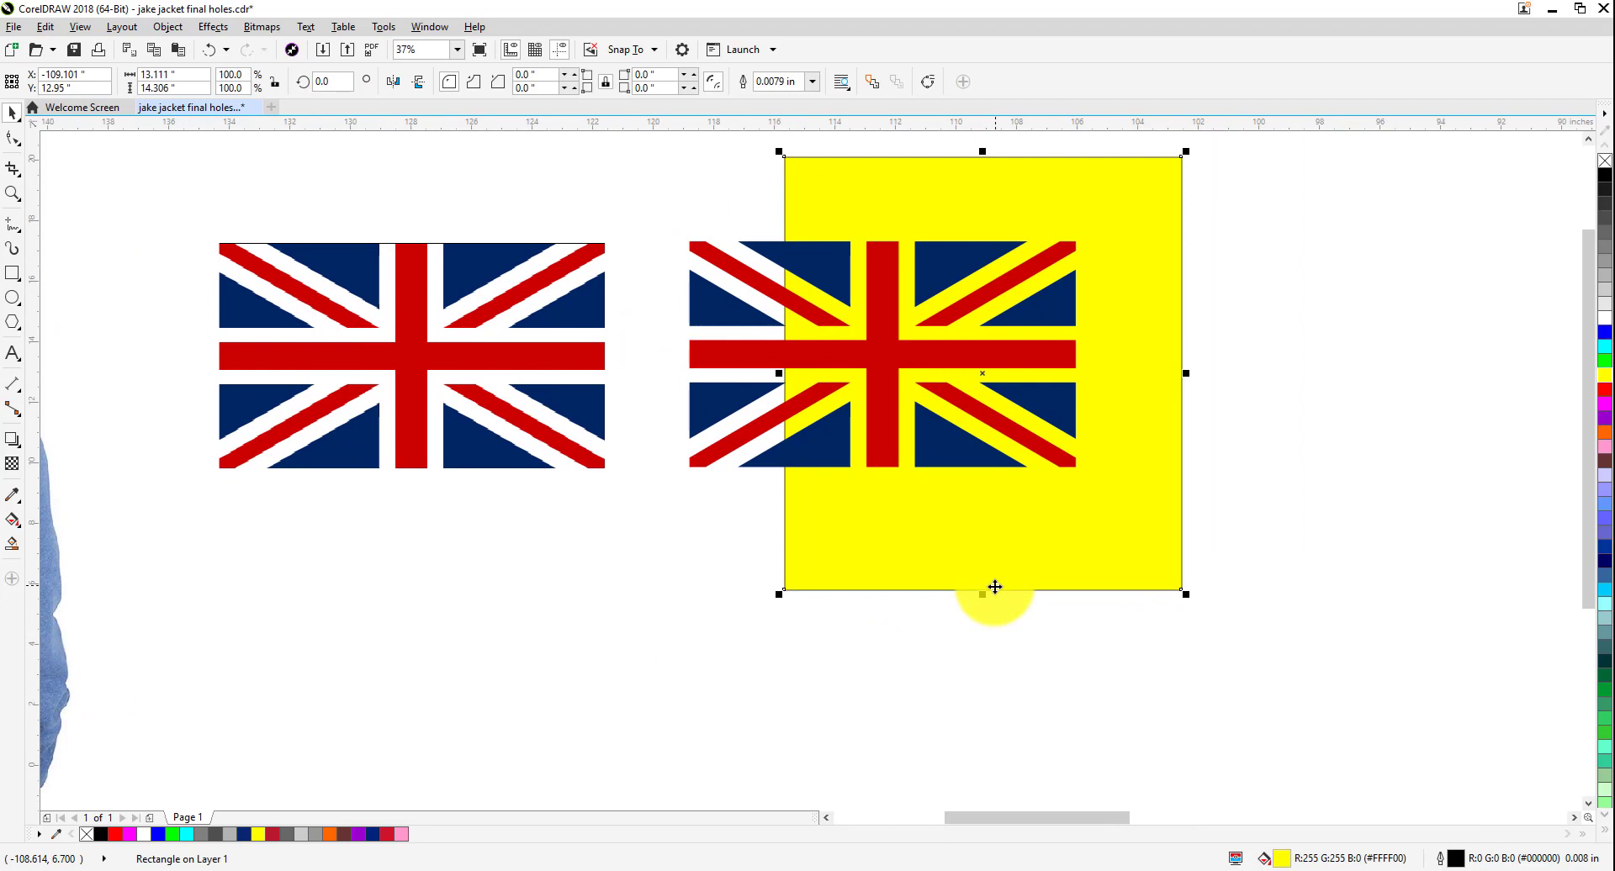
drag(984, 599, 983, 799)
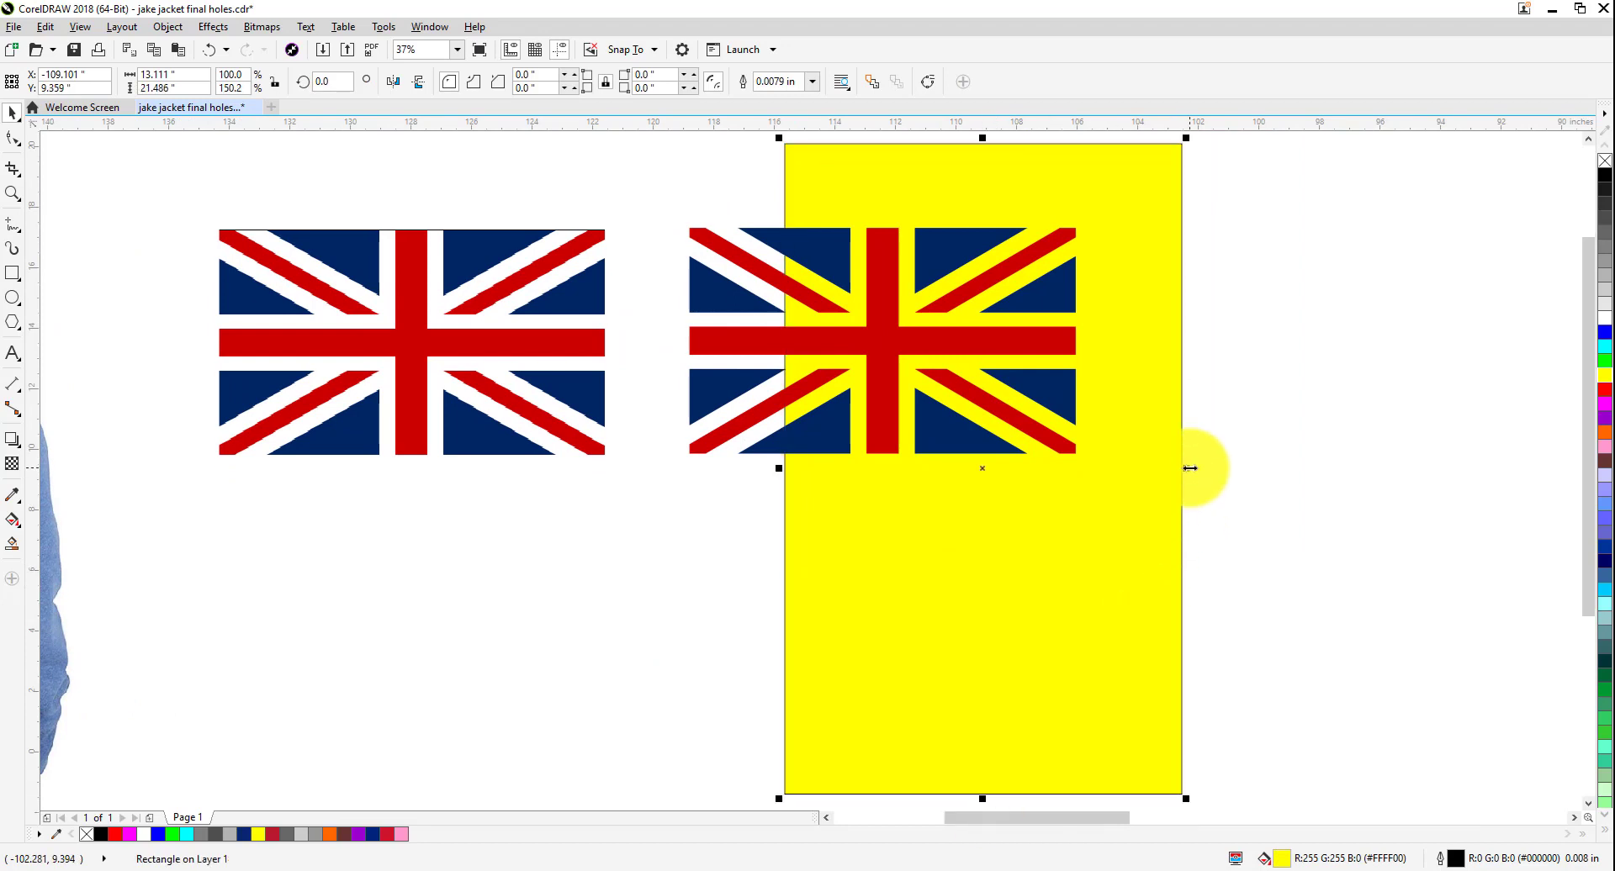
drag(1186, 465, 1302, 480)
drag(1099, 564, 1096, 629)
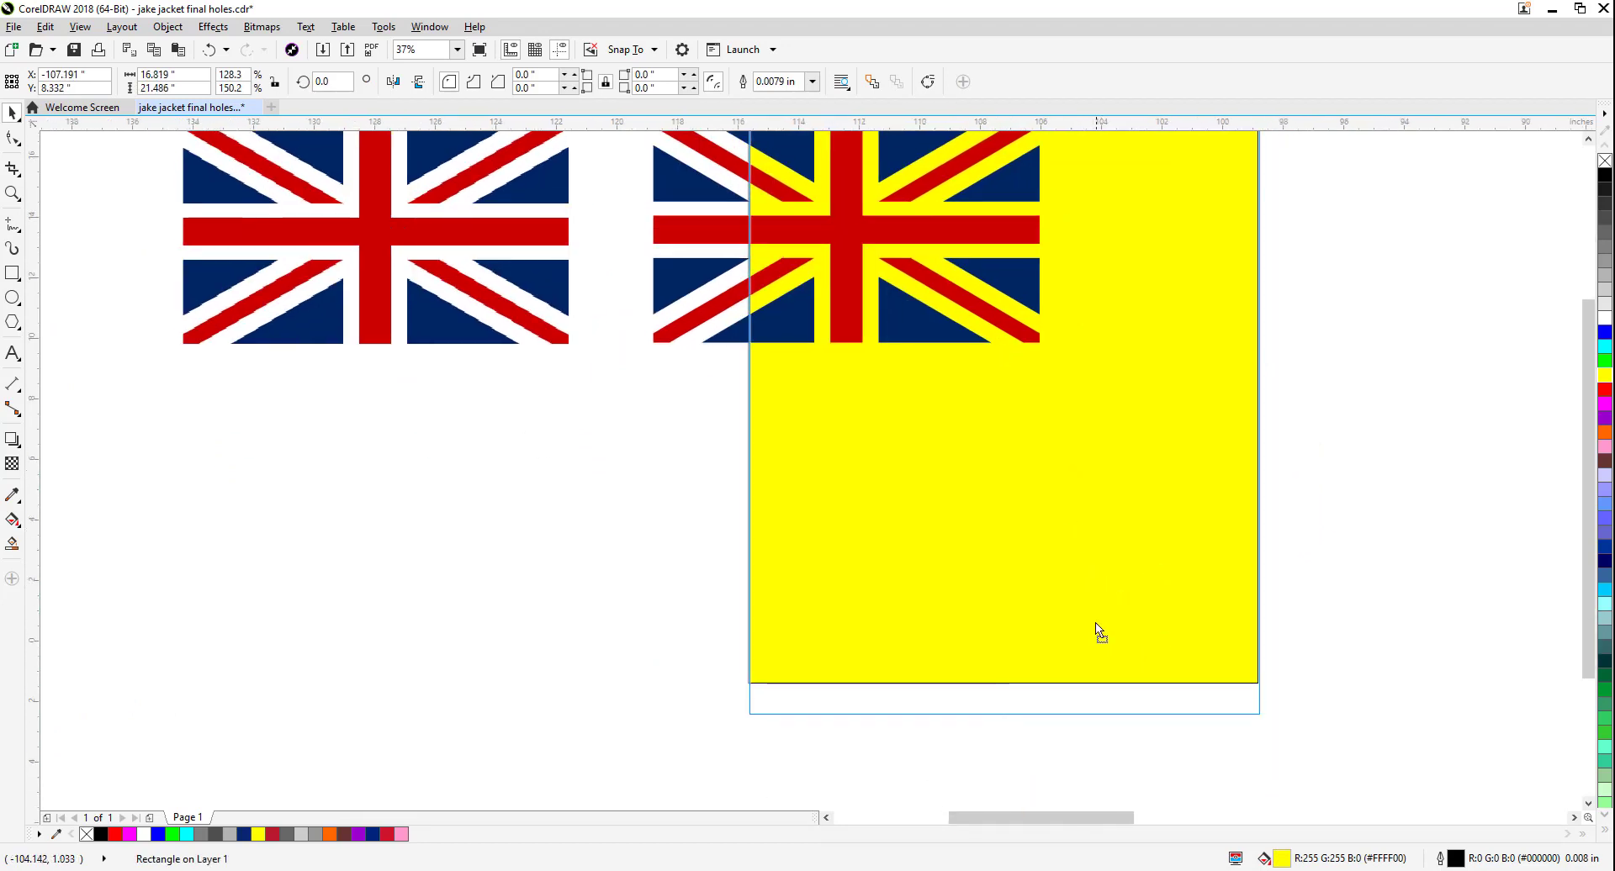
scroll(1209, 563, up, 2)
click(1371, 602)
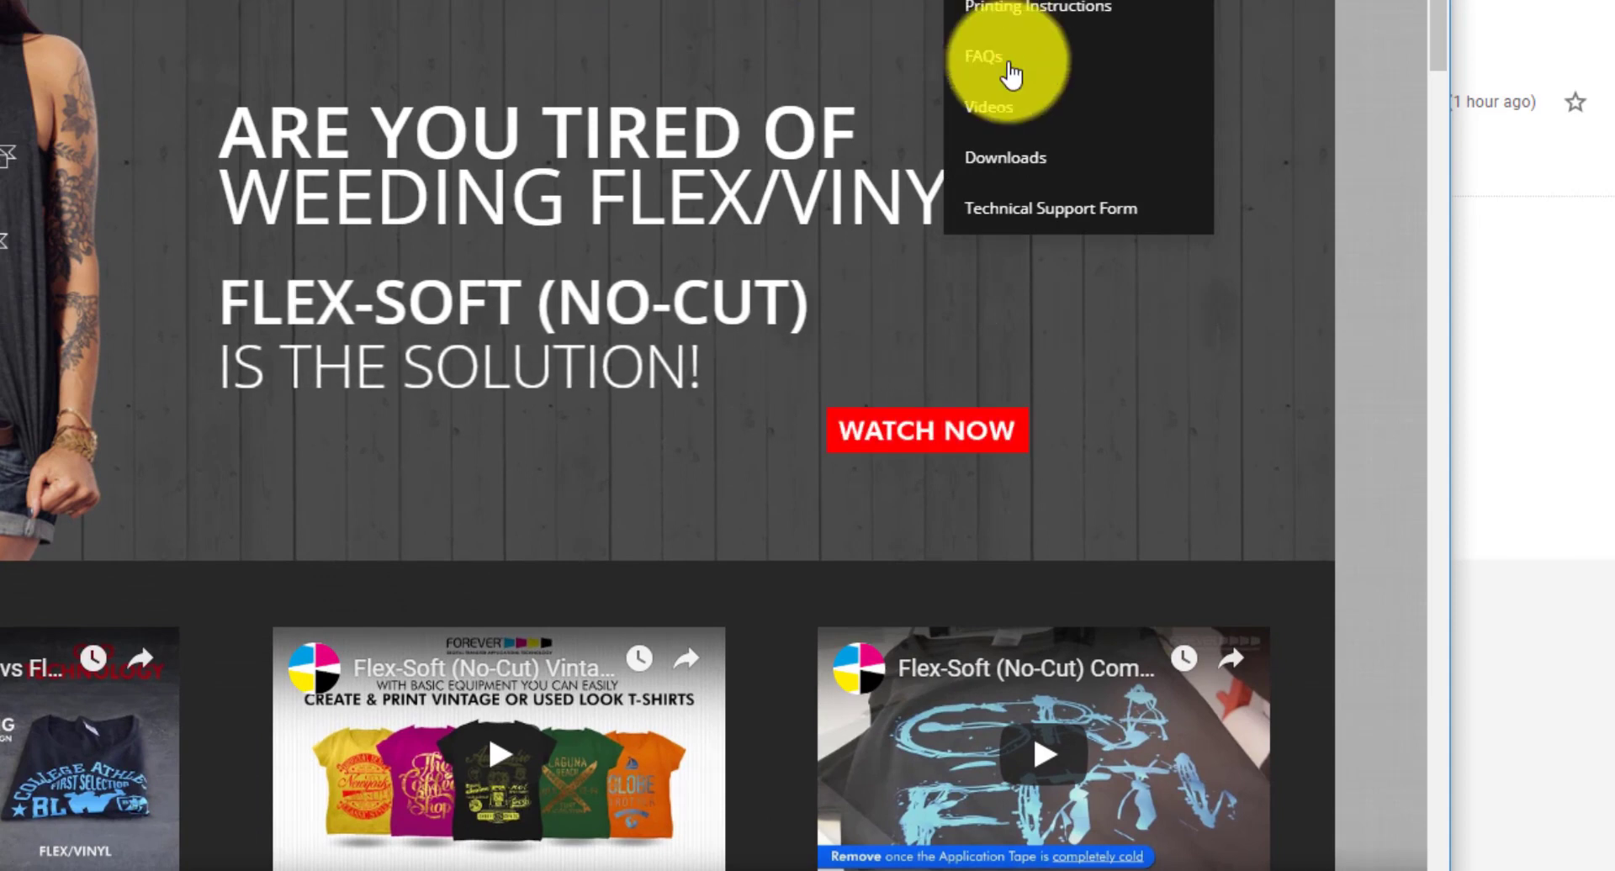
Open the FOREVER Support Center page from the site header.
click(1012, 158)
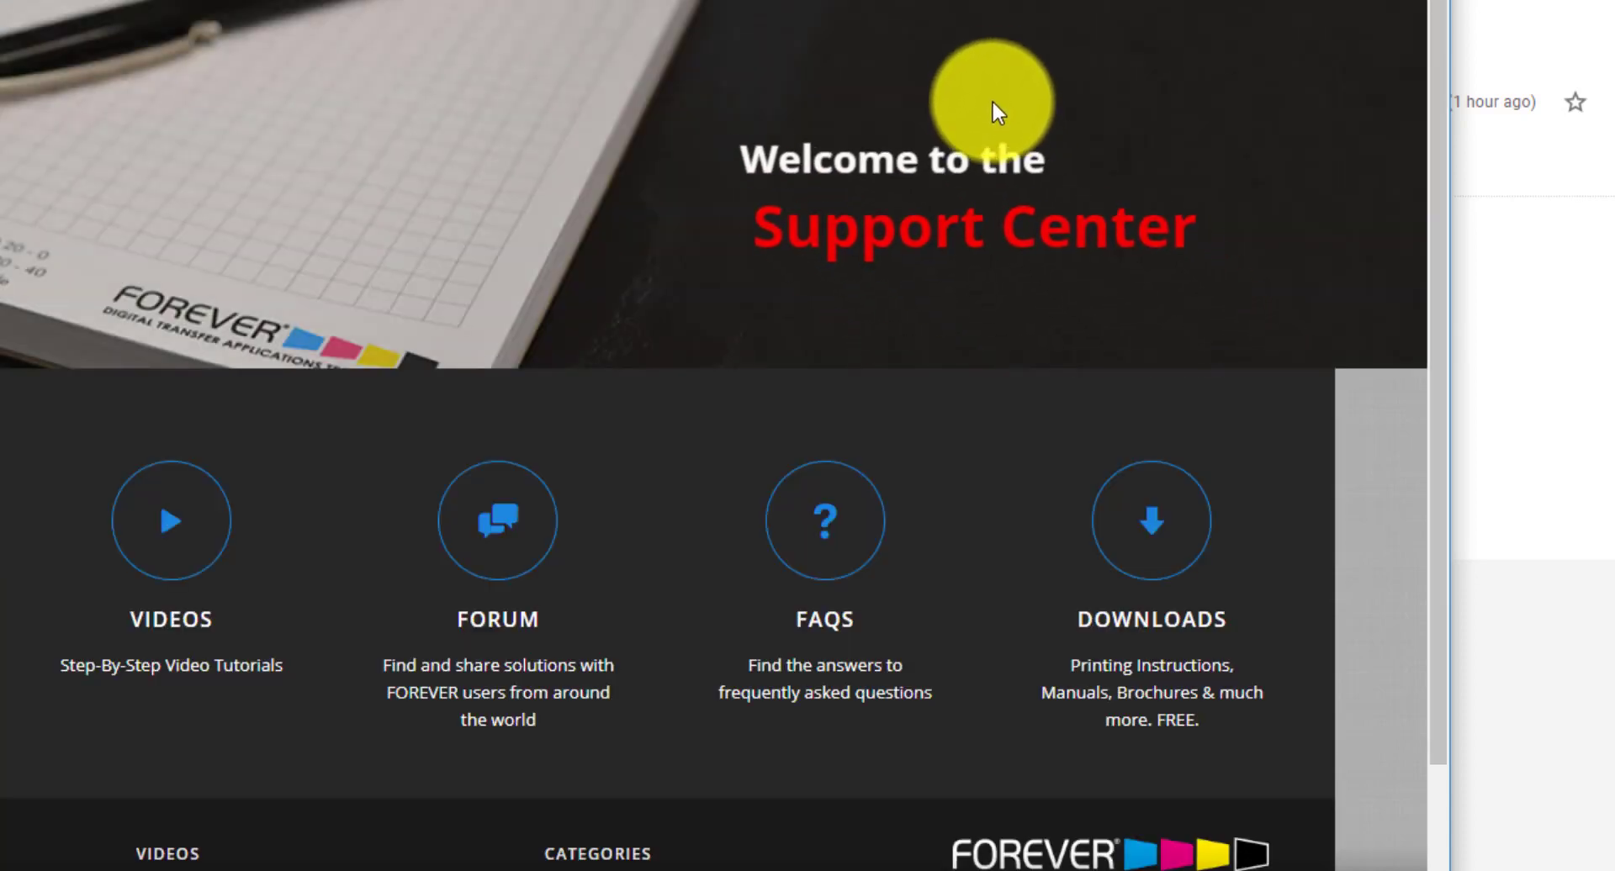
scroll(989, 110, down, 3)
scroll(992, 172, up, 3)
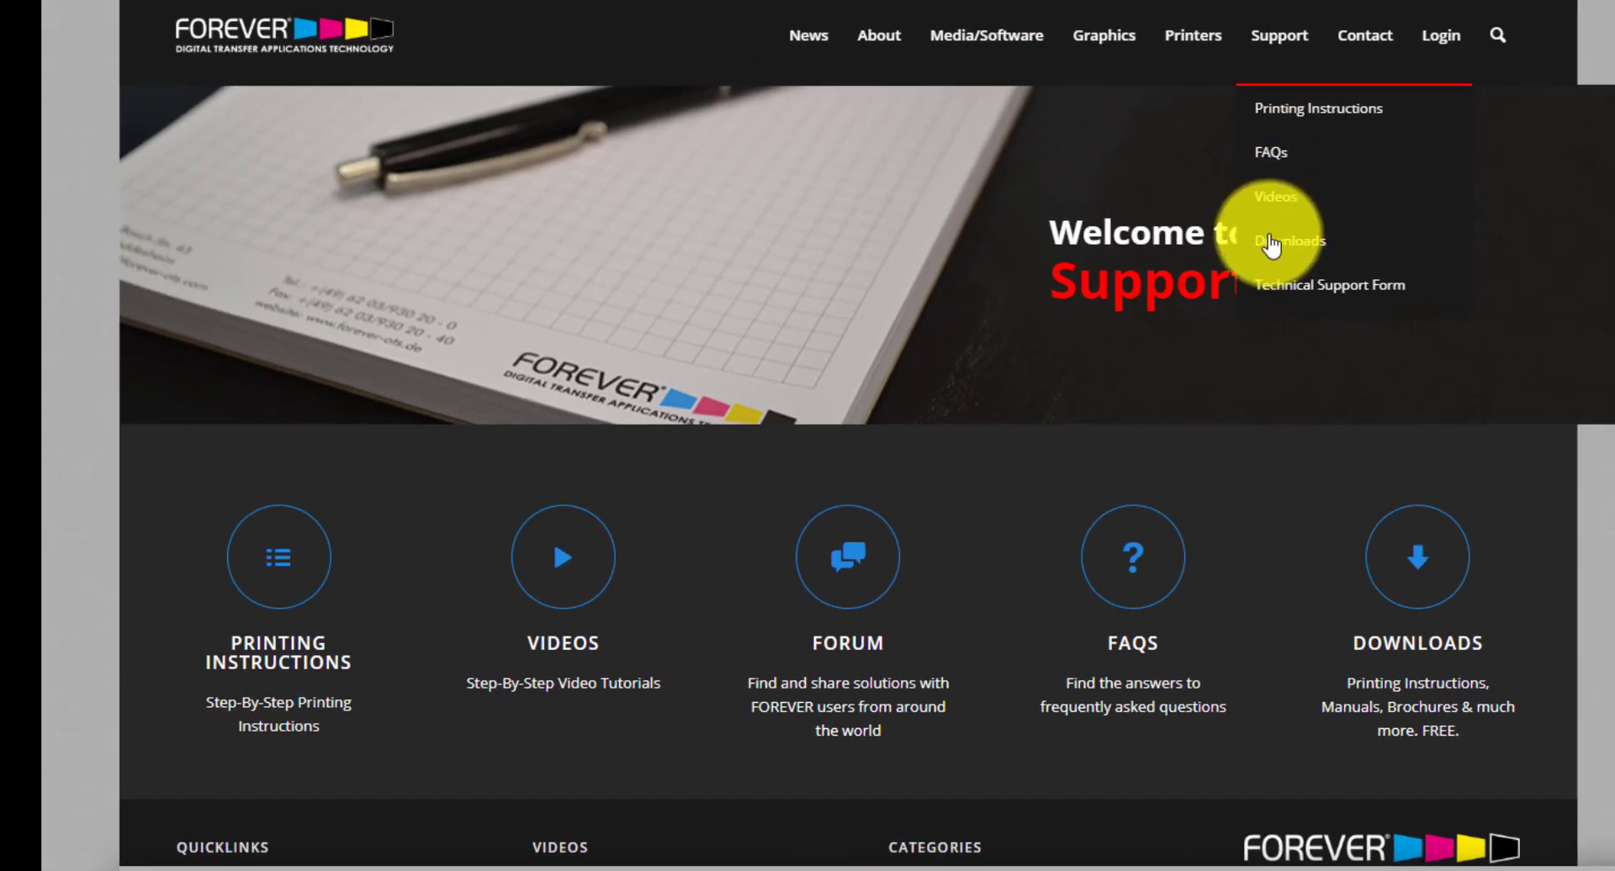
Go to Downloads and expand the Vintage Textures links to reach the Scratches texture.
click(1269, 241)
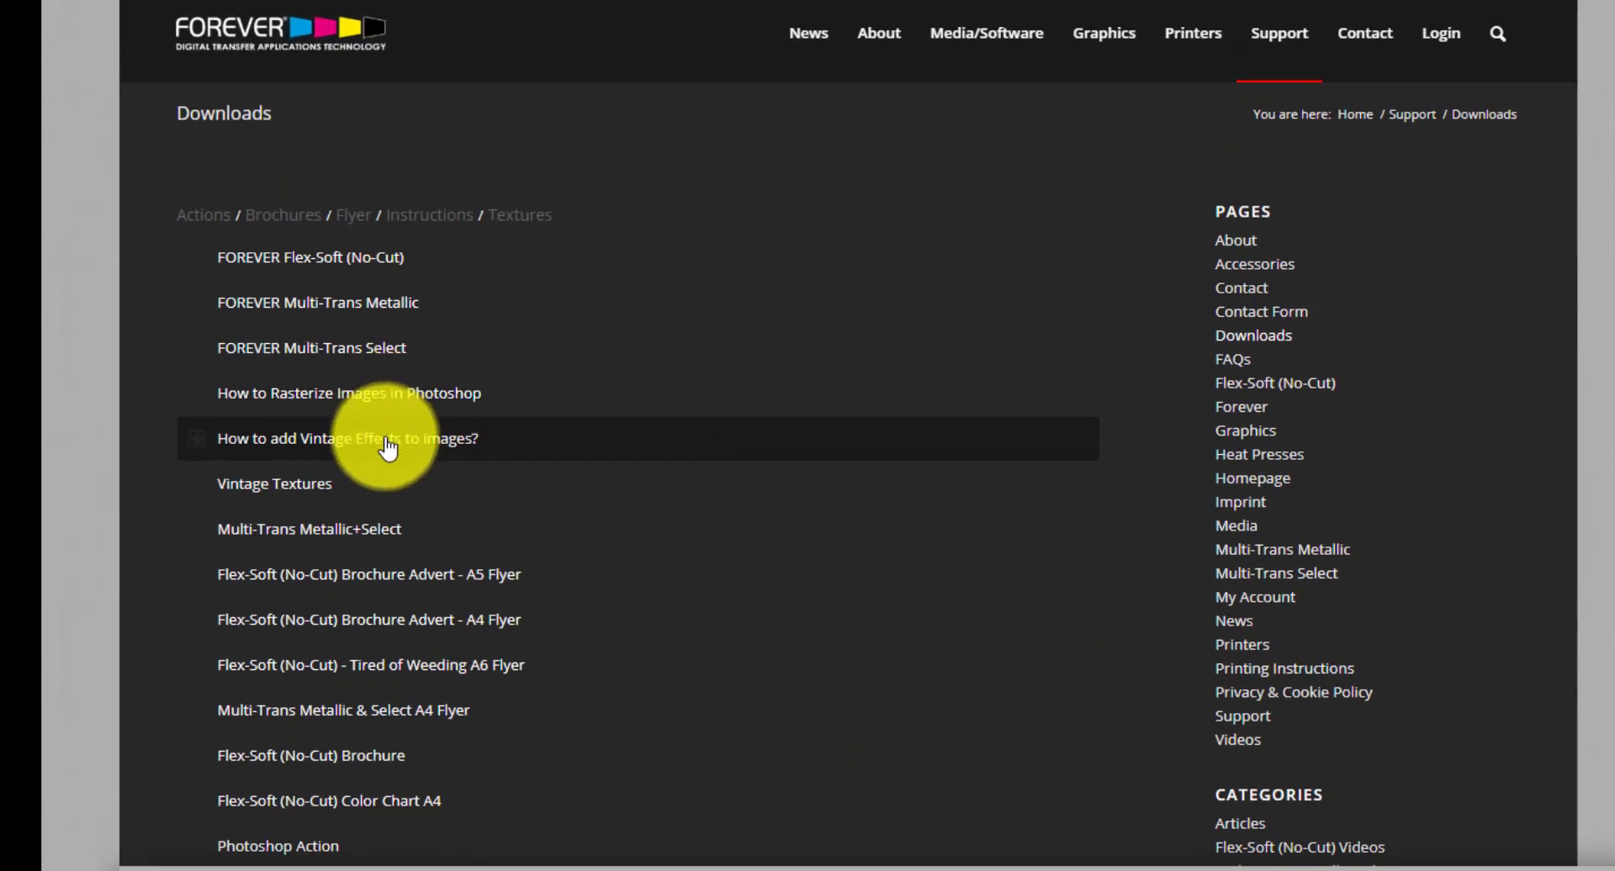
scroll(353, 446, down, 3)
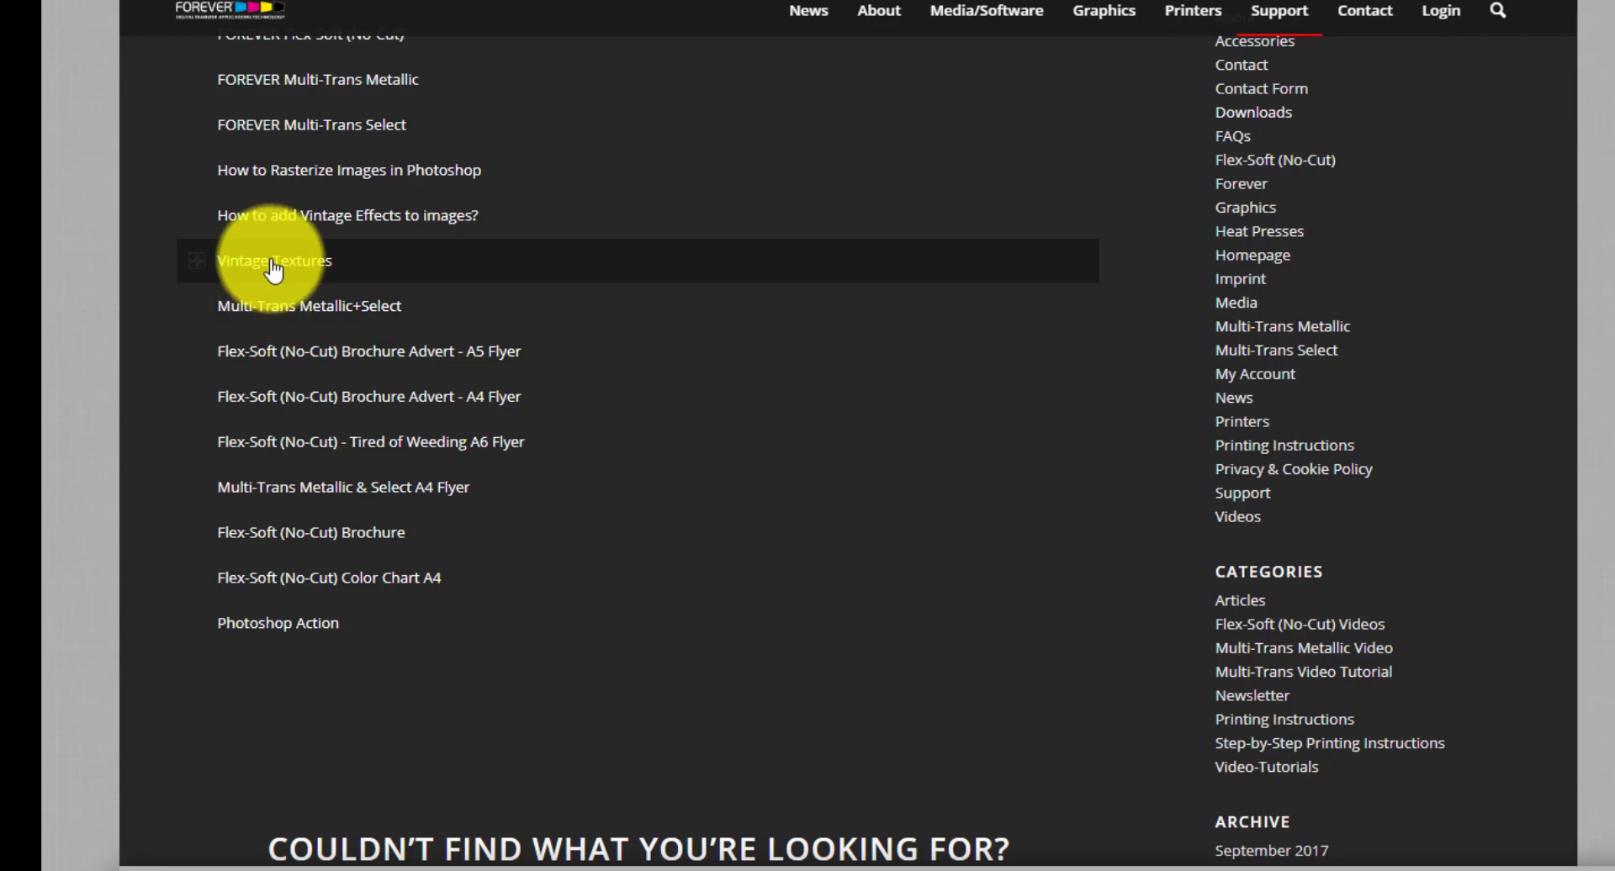
click(200, 267)
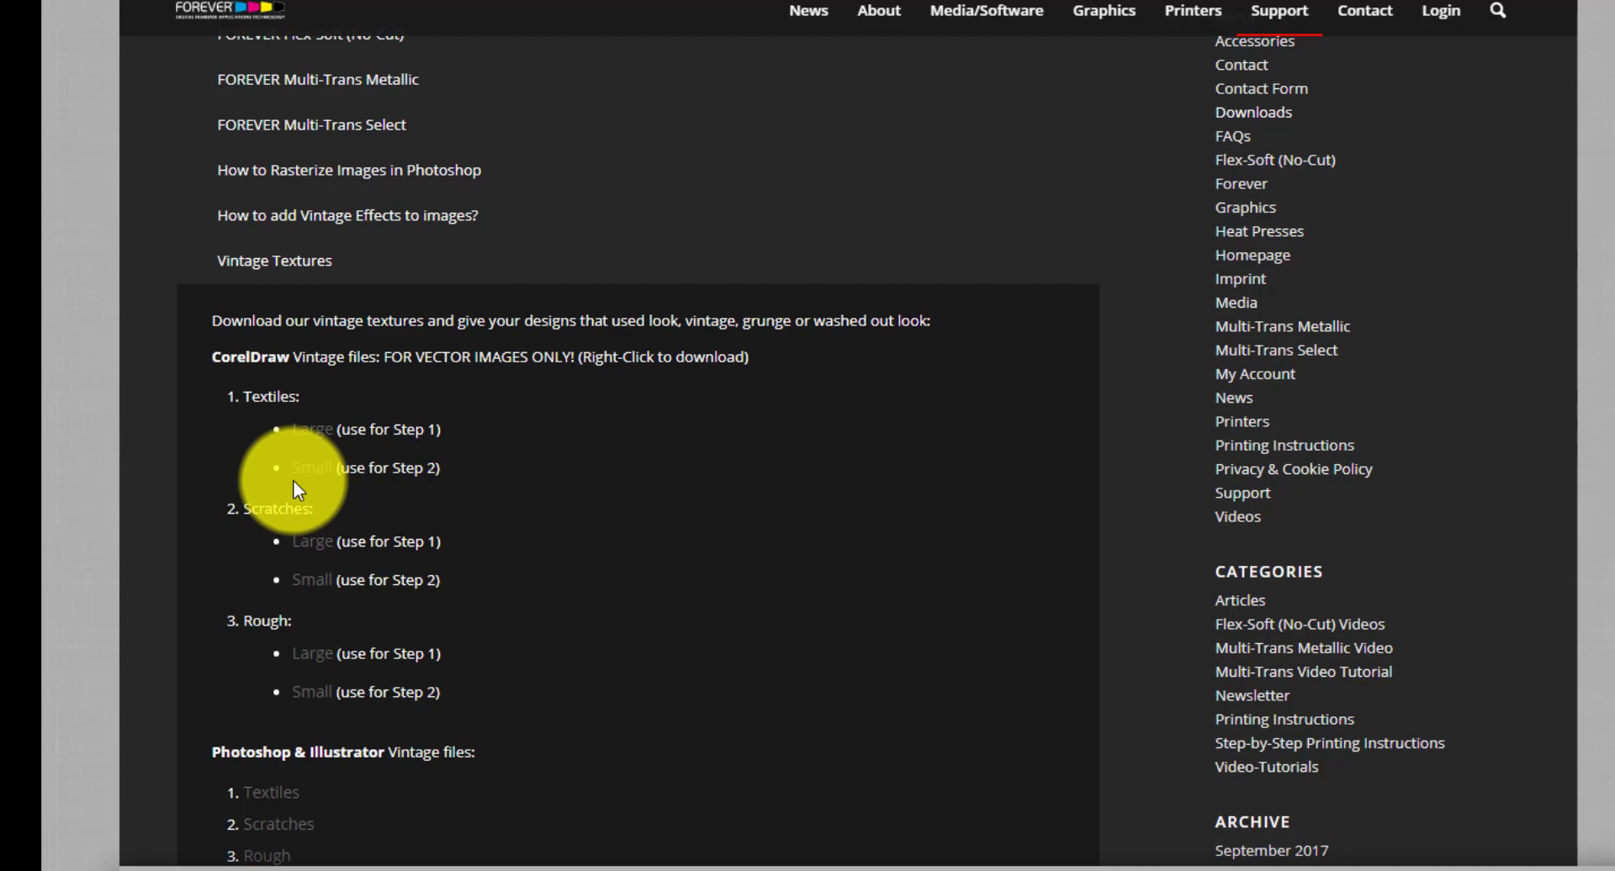
scroll(290, 415, down, 1)
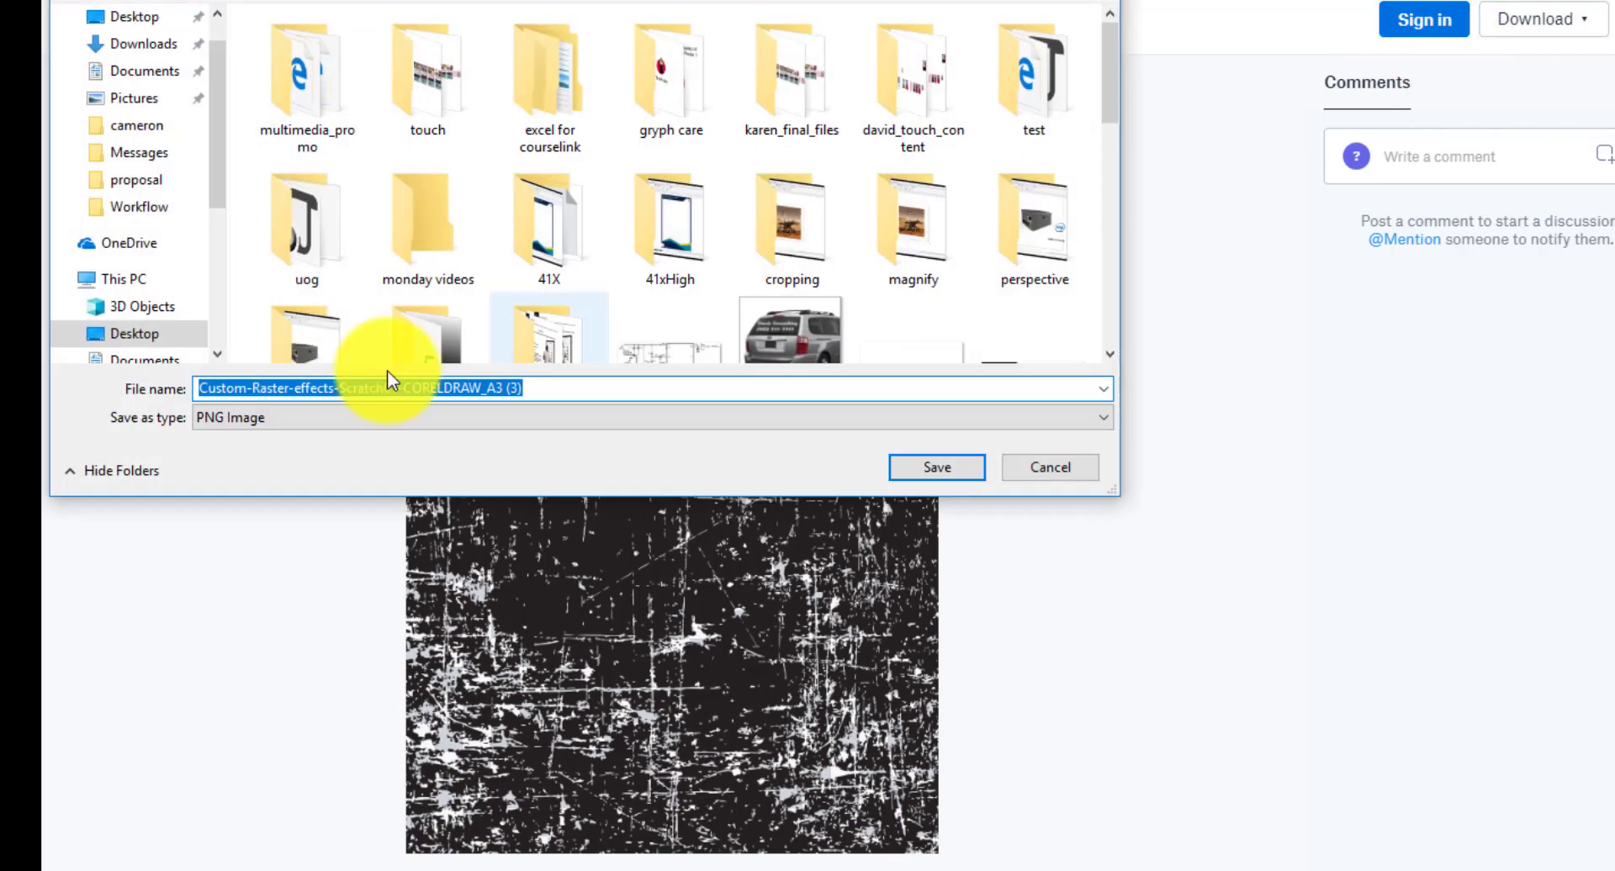
Save the scratch PNG, then import the Custom-Raster-effects Scratch file into CorelDRAW.
click(947, 467)
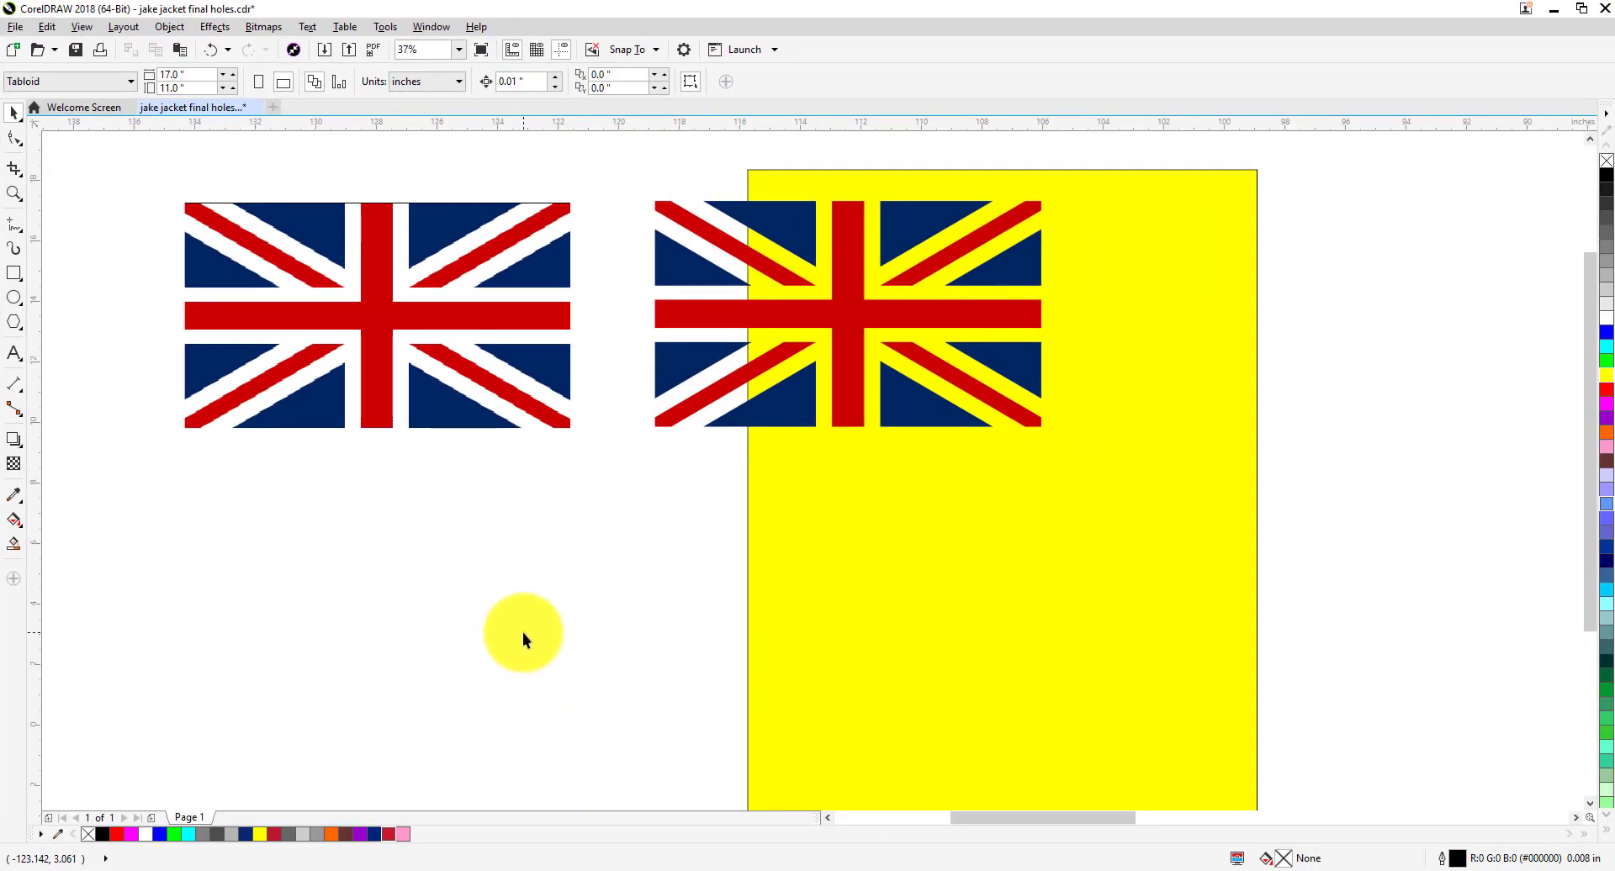
drag(522, 632, 564, 640)
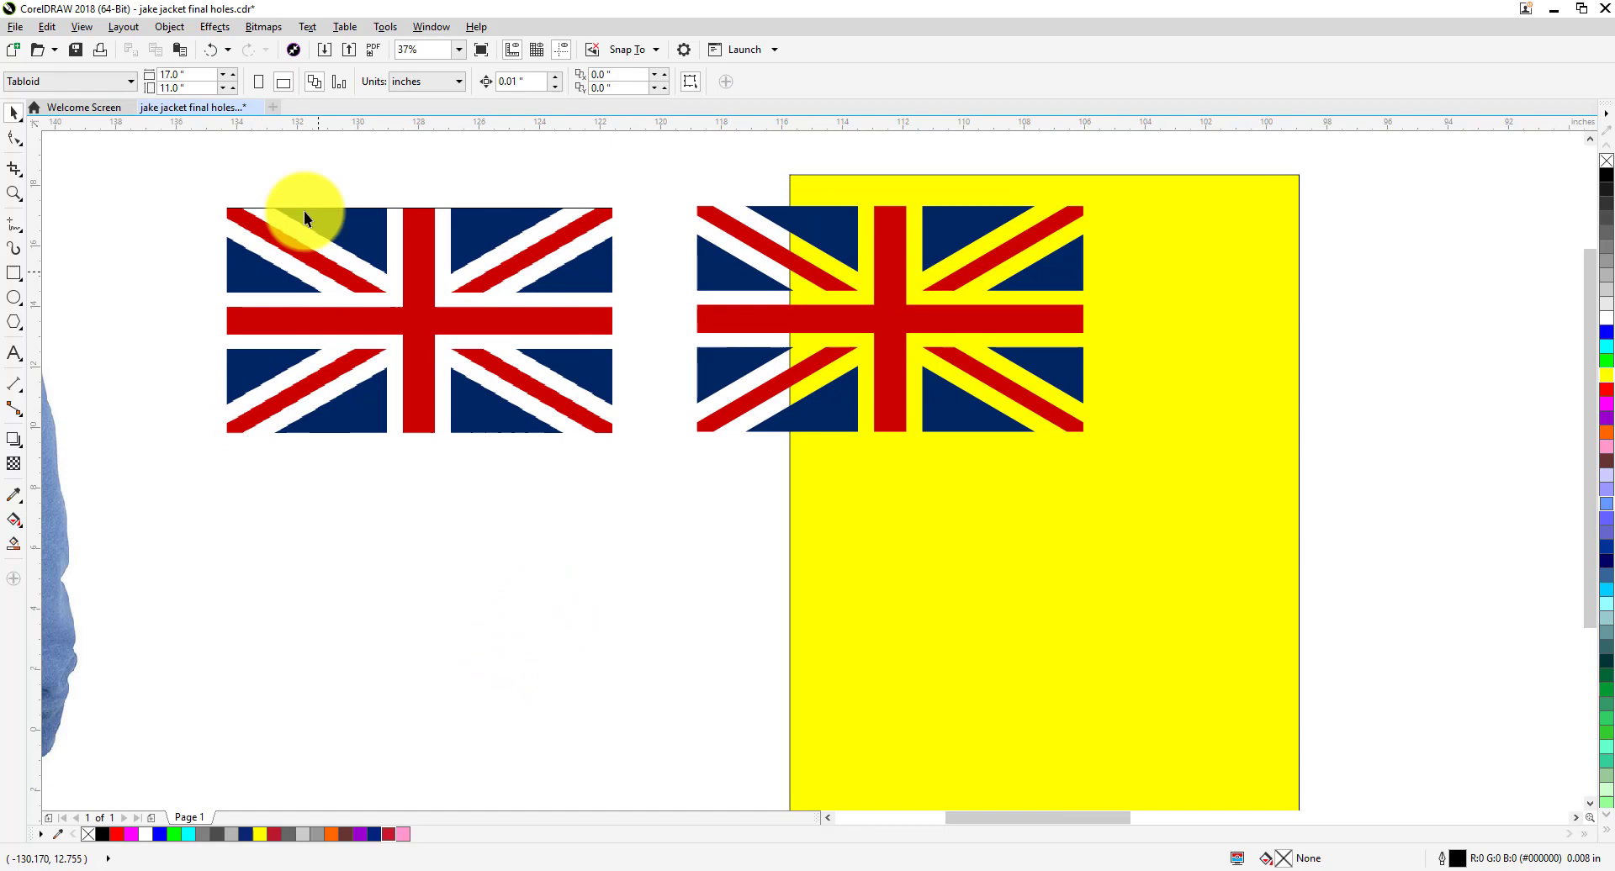
click(328, 50)
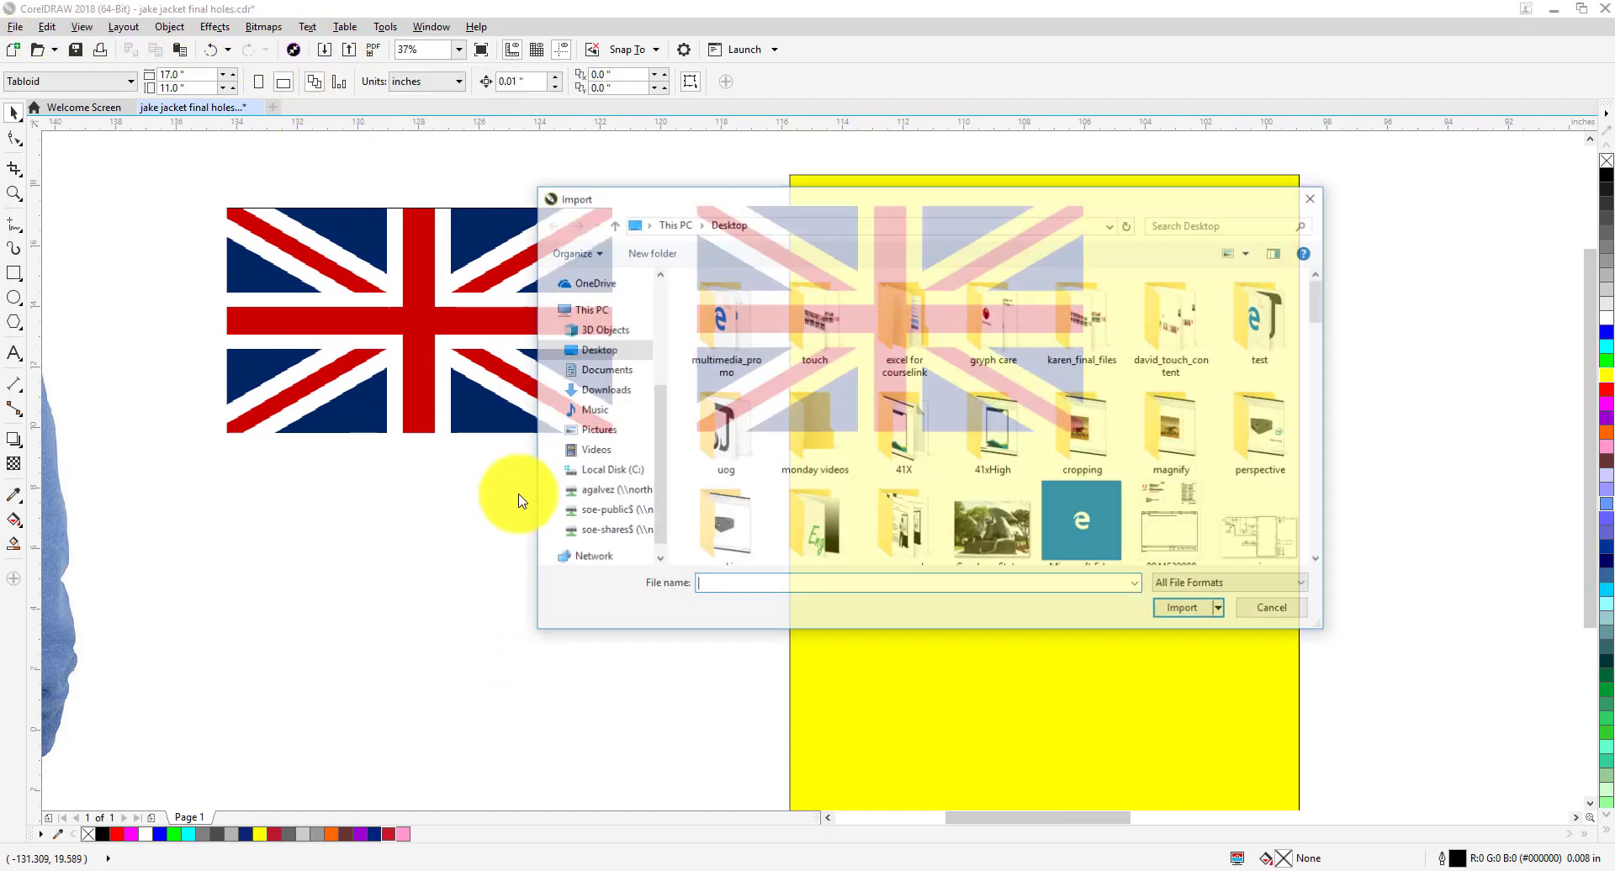
drag(1318, 313, 1332, 581)
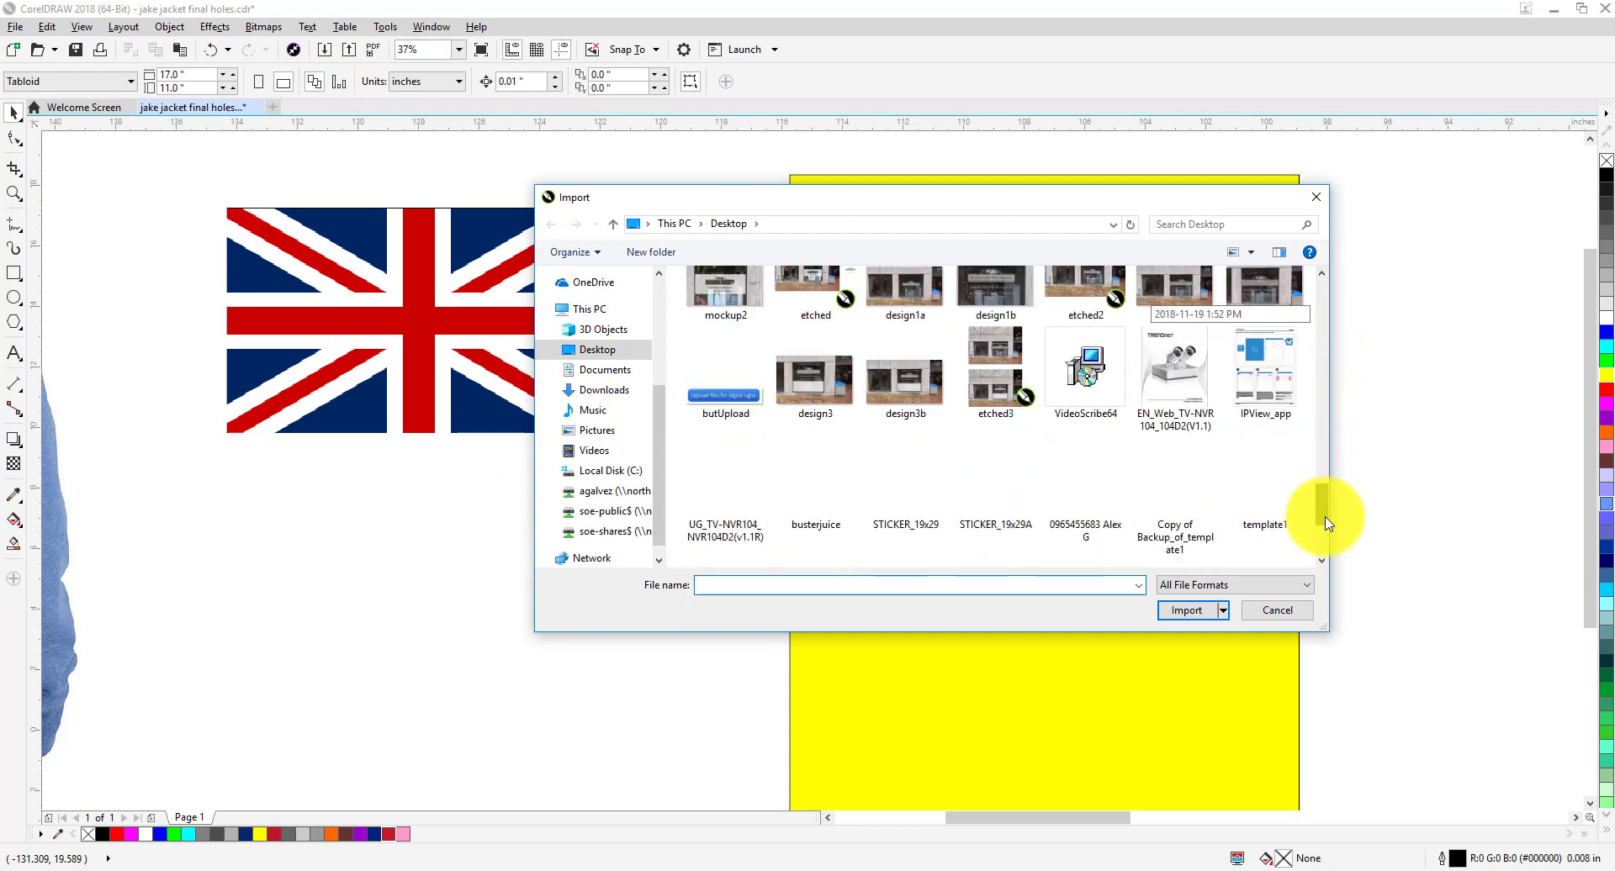
double_click(930, 508)
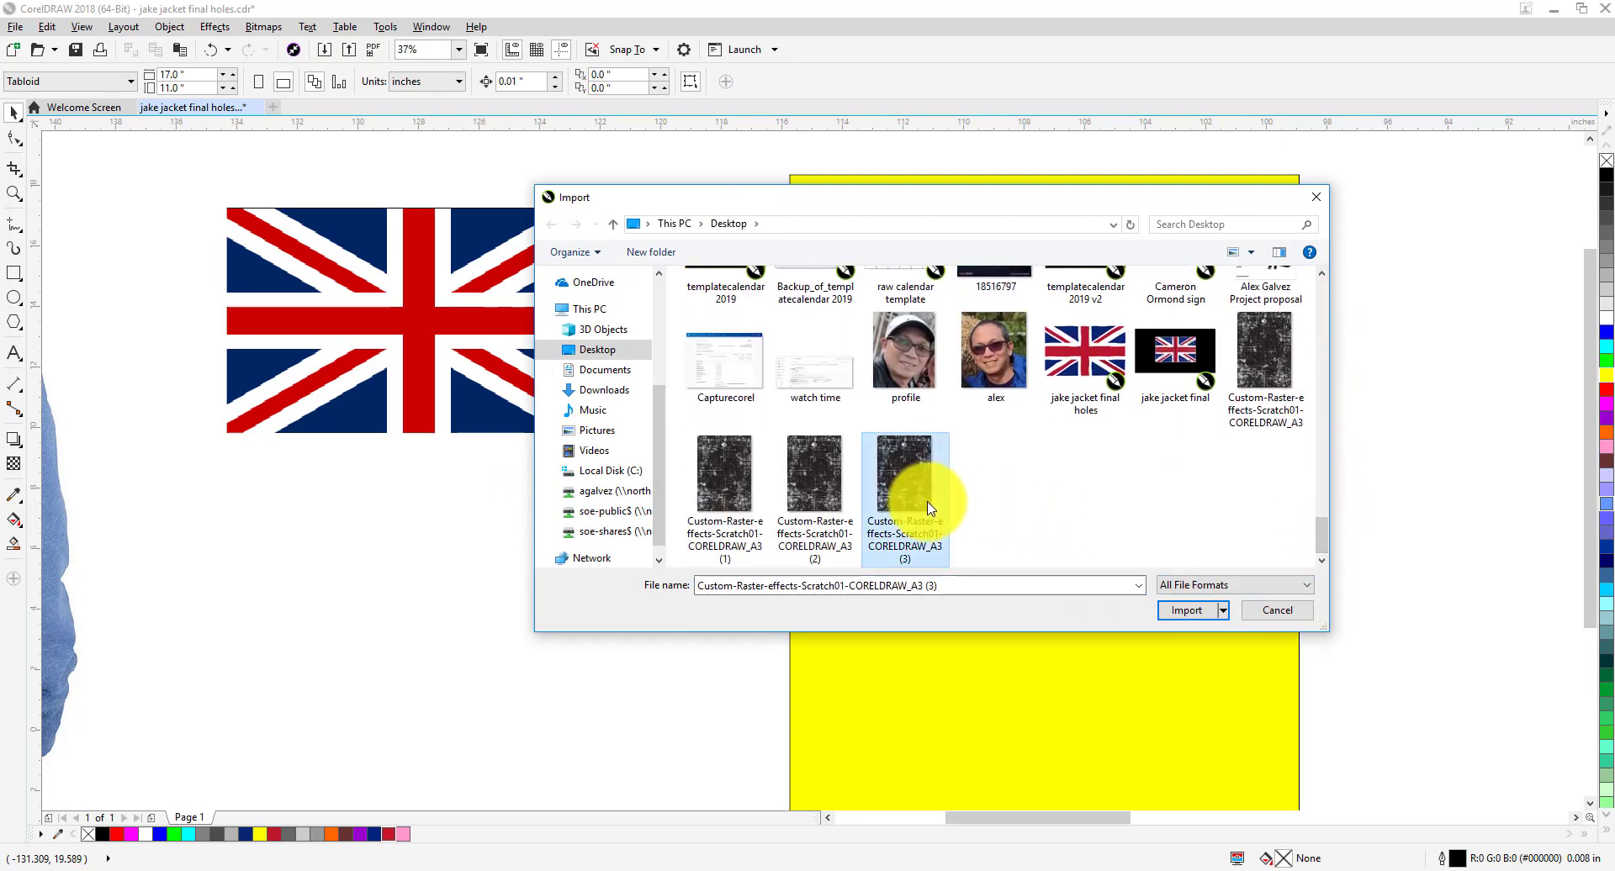
scroll(1110, 413, down, 2)
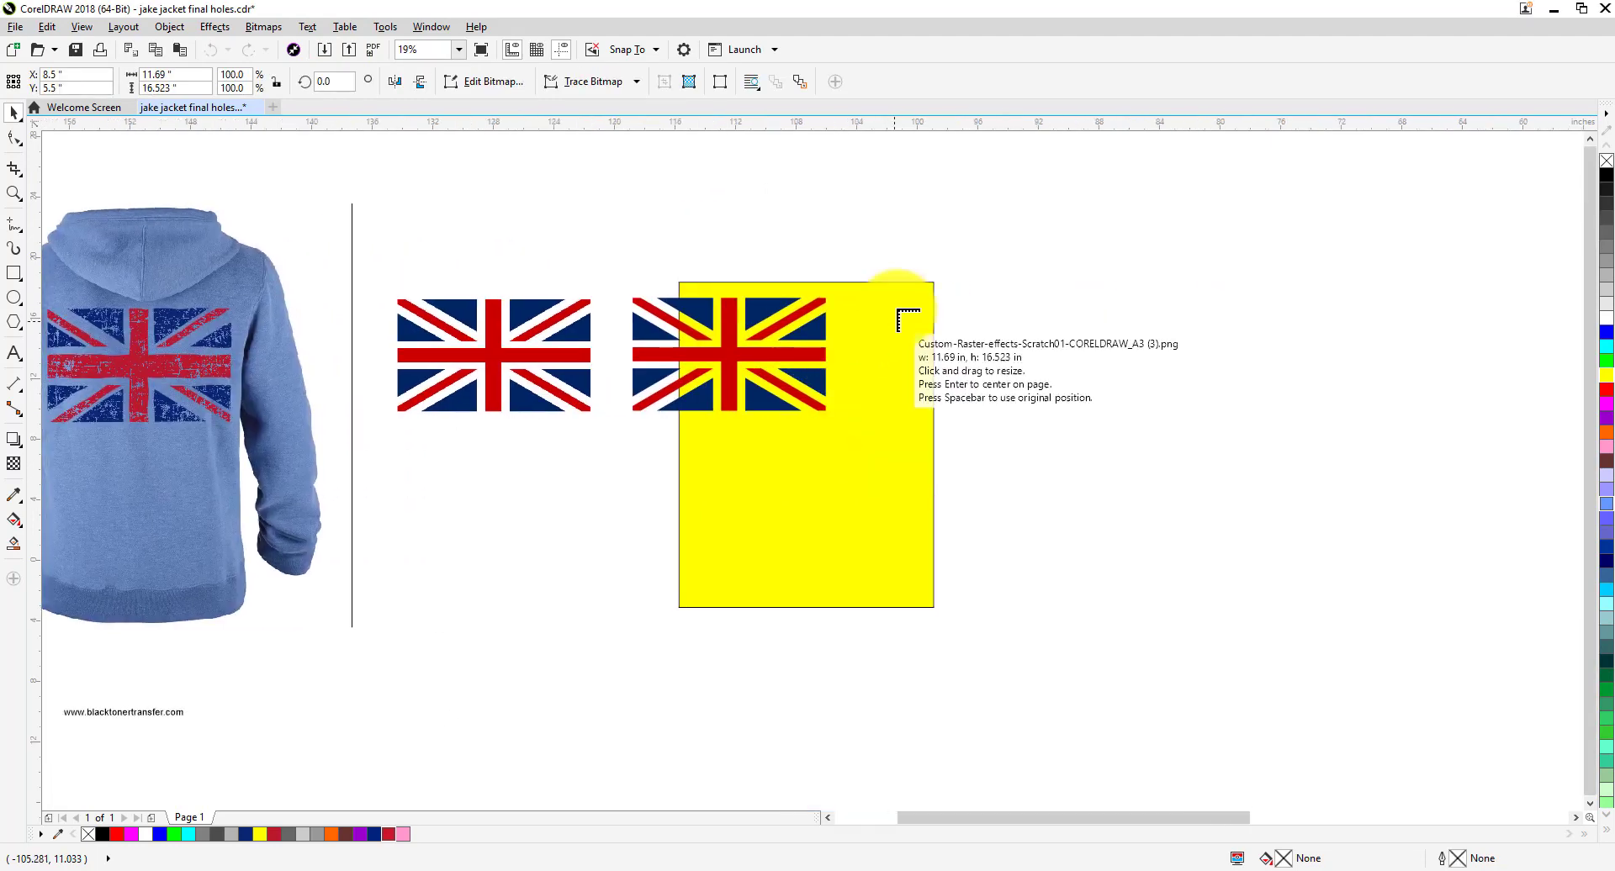
Place the scratch bitmap and rotate it 90°.
drag(892, 284, 1104, 510)
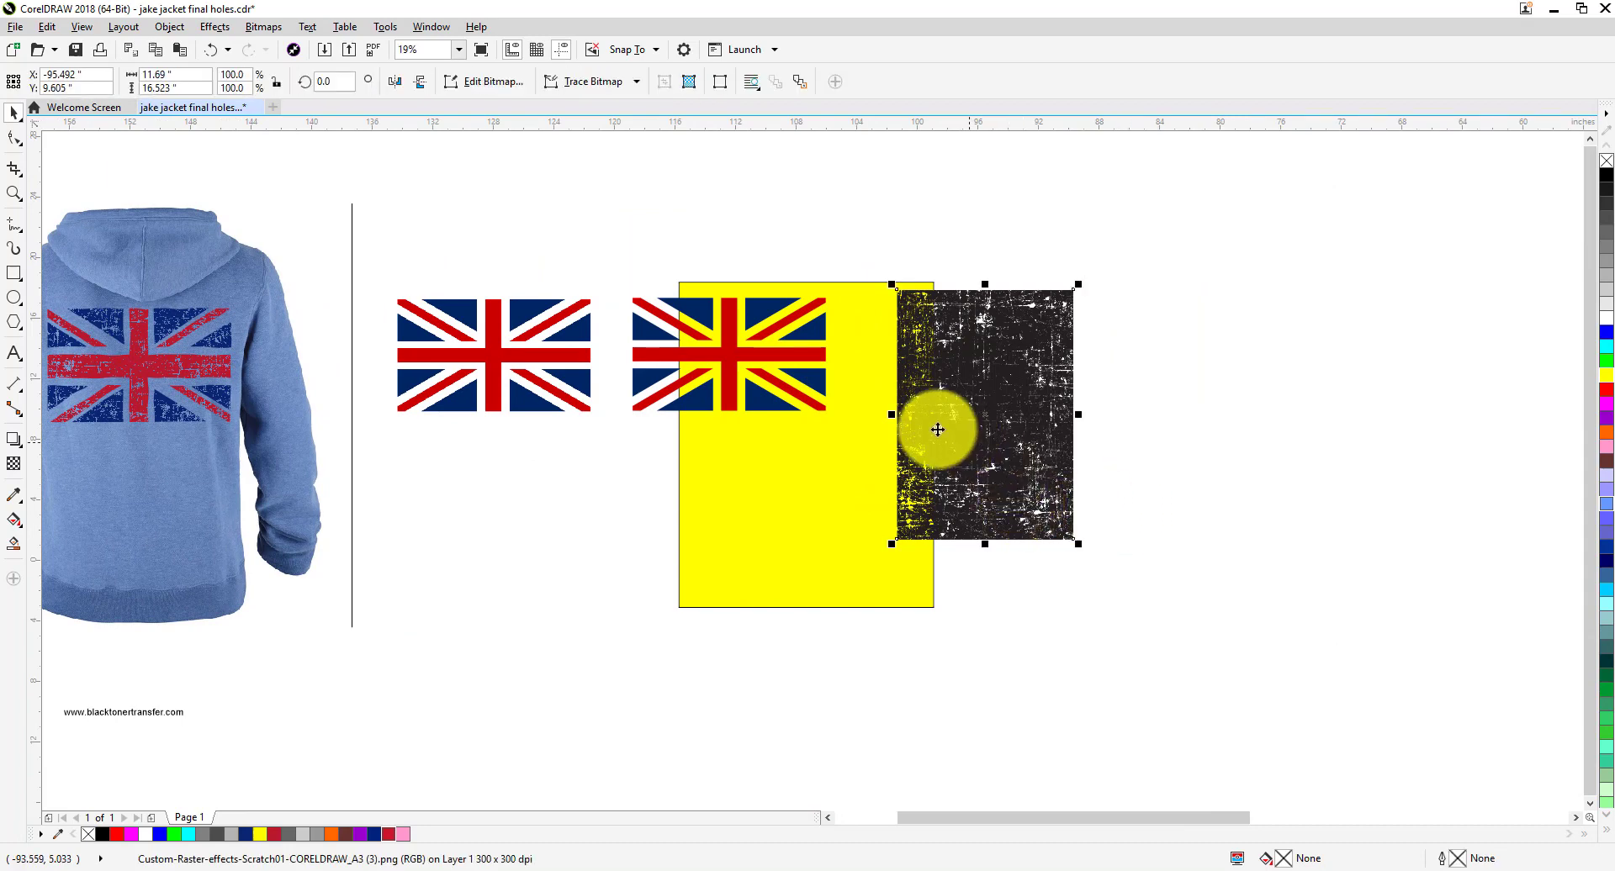
drag(918, 441, 876, 496)
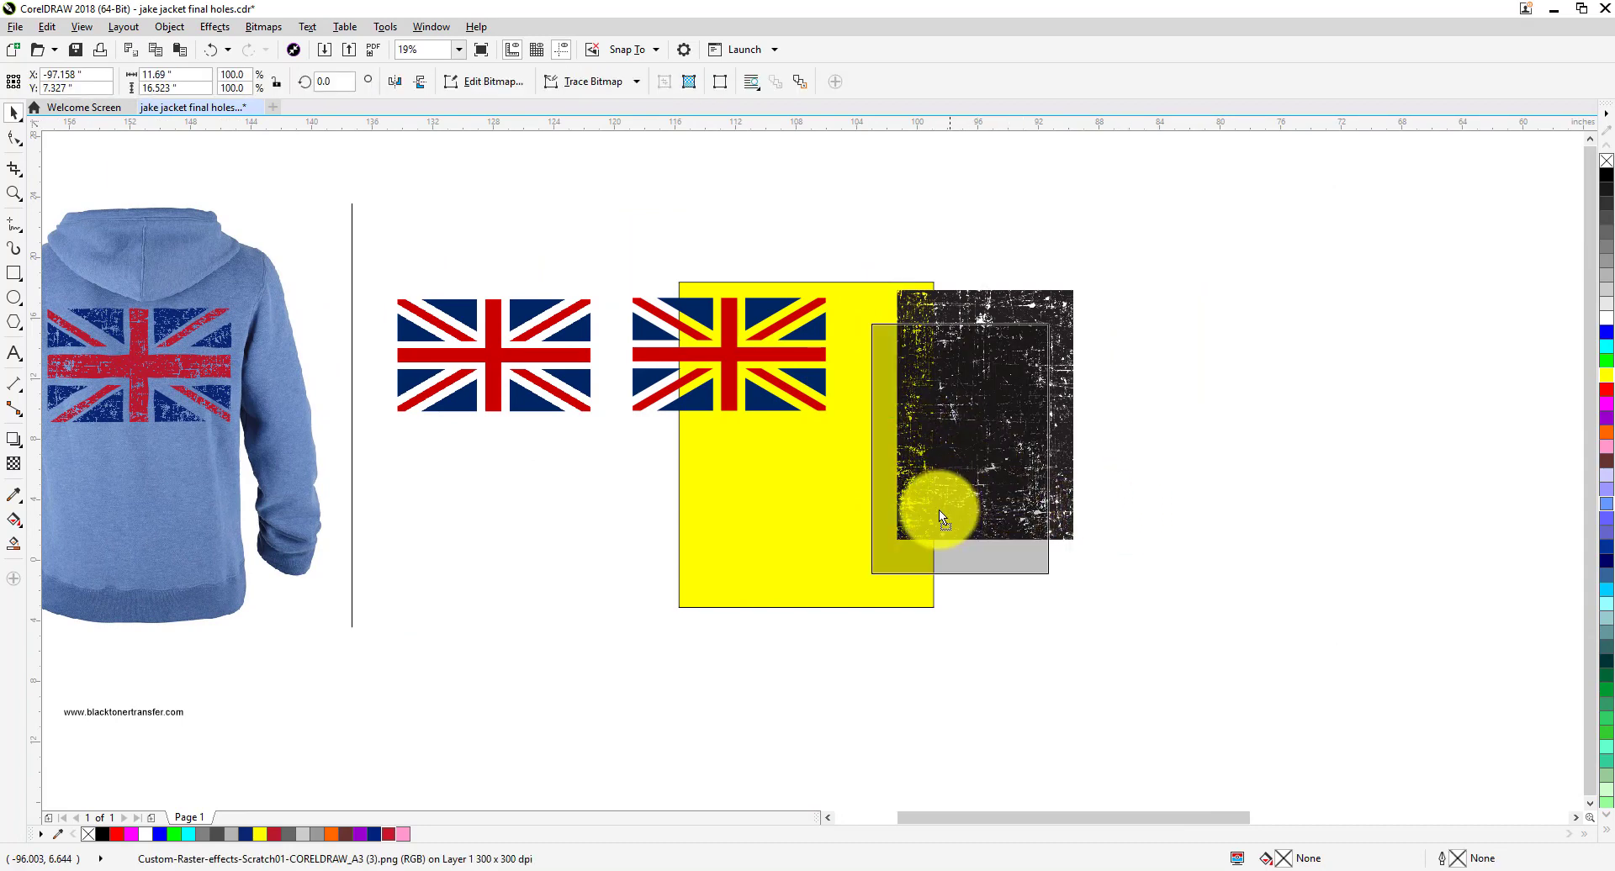
click(336, 80)
text(90)
key(Return)
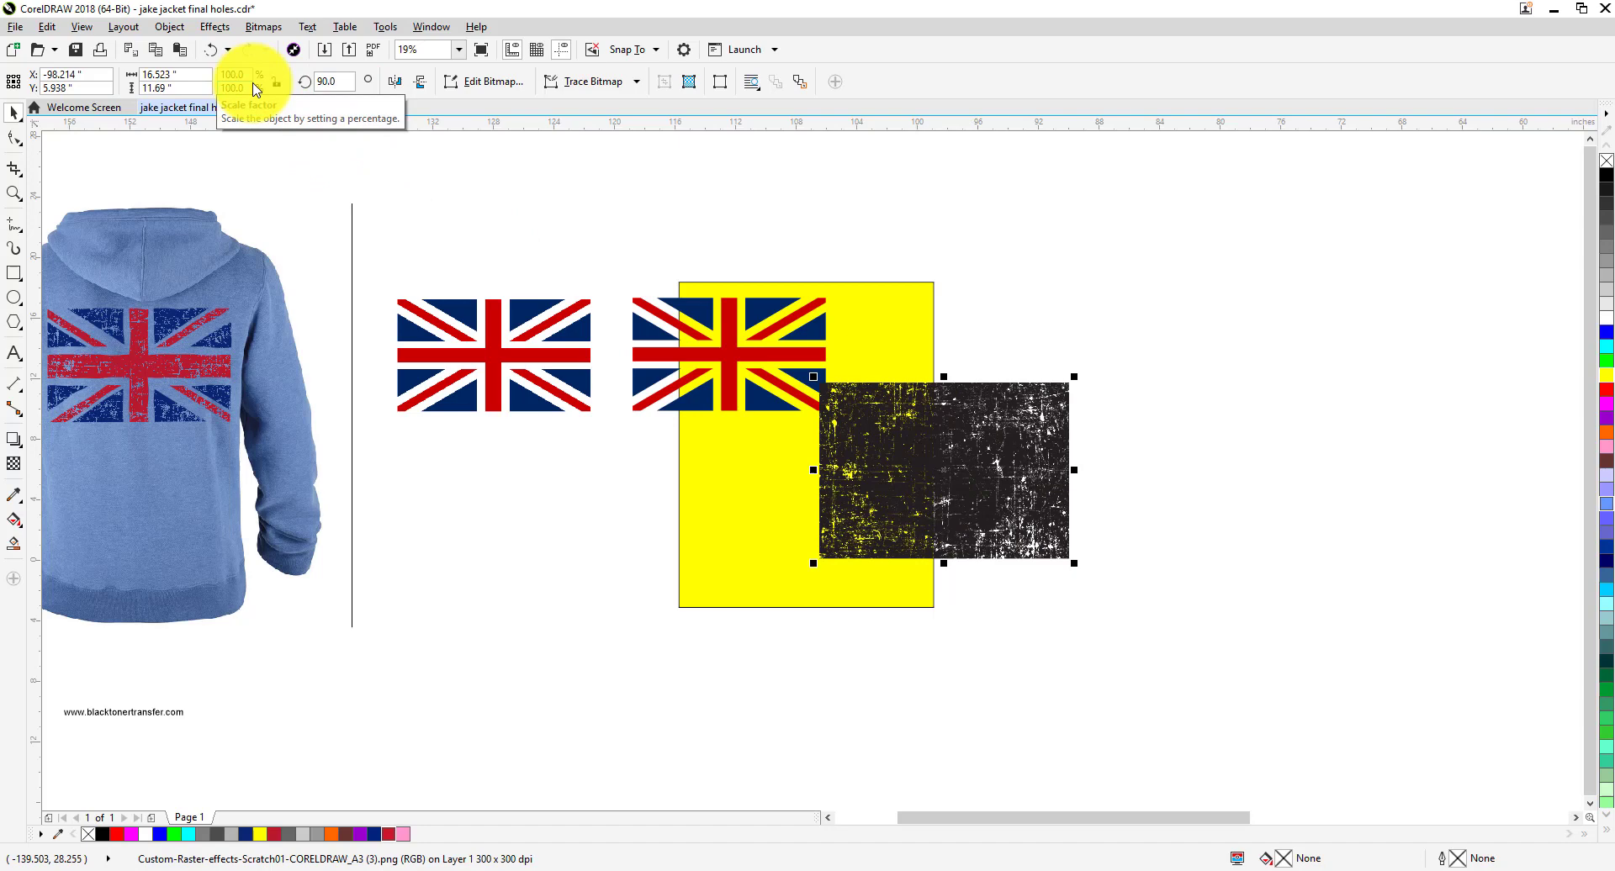
Resize the scratch texture to match the flag's height and width.
drag(917, 463, 725, 374)
drag(876, 474, 817, 432)
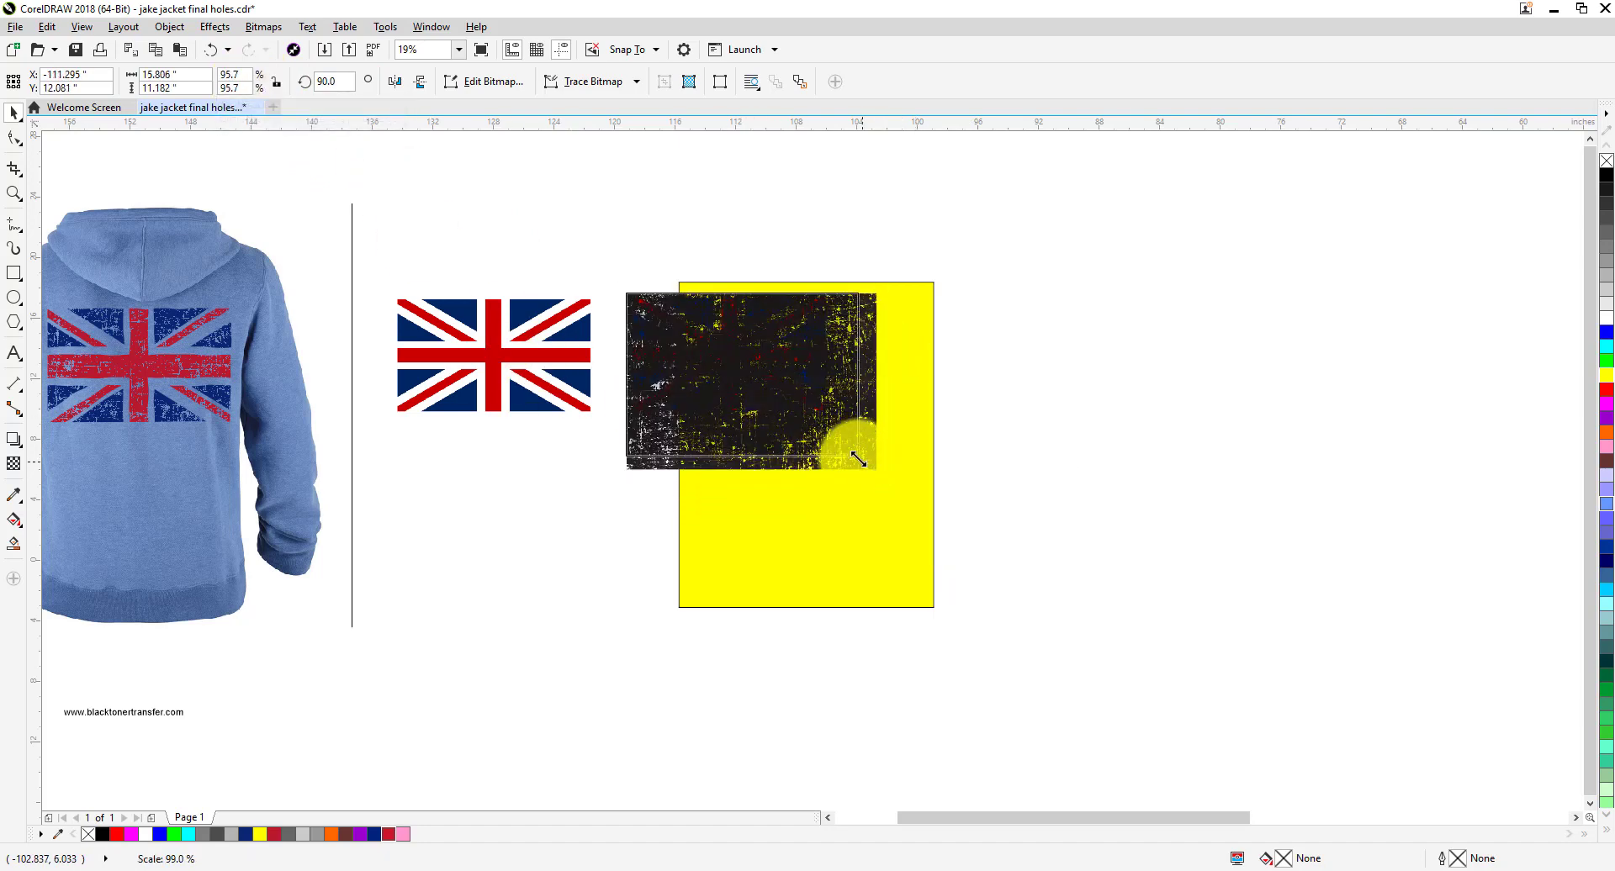
scroll(743, 388, up, 2)
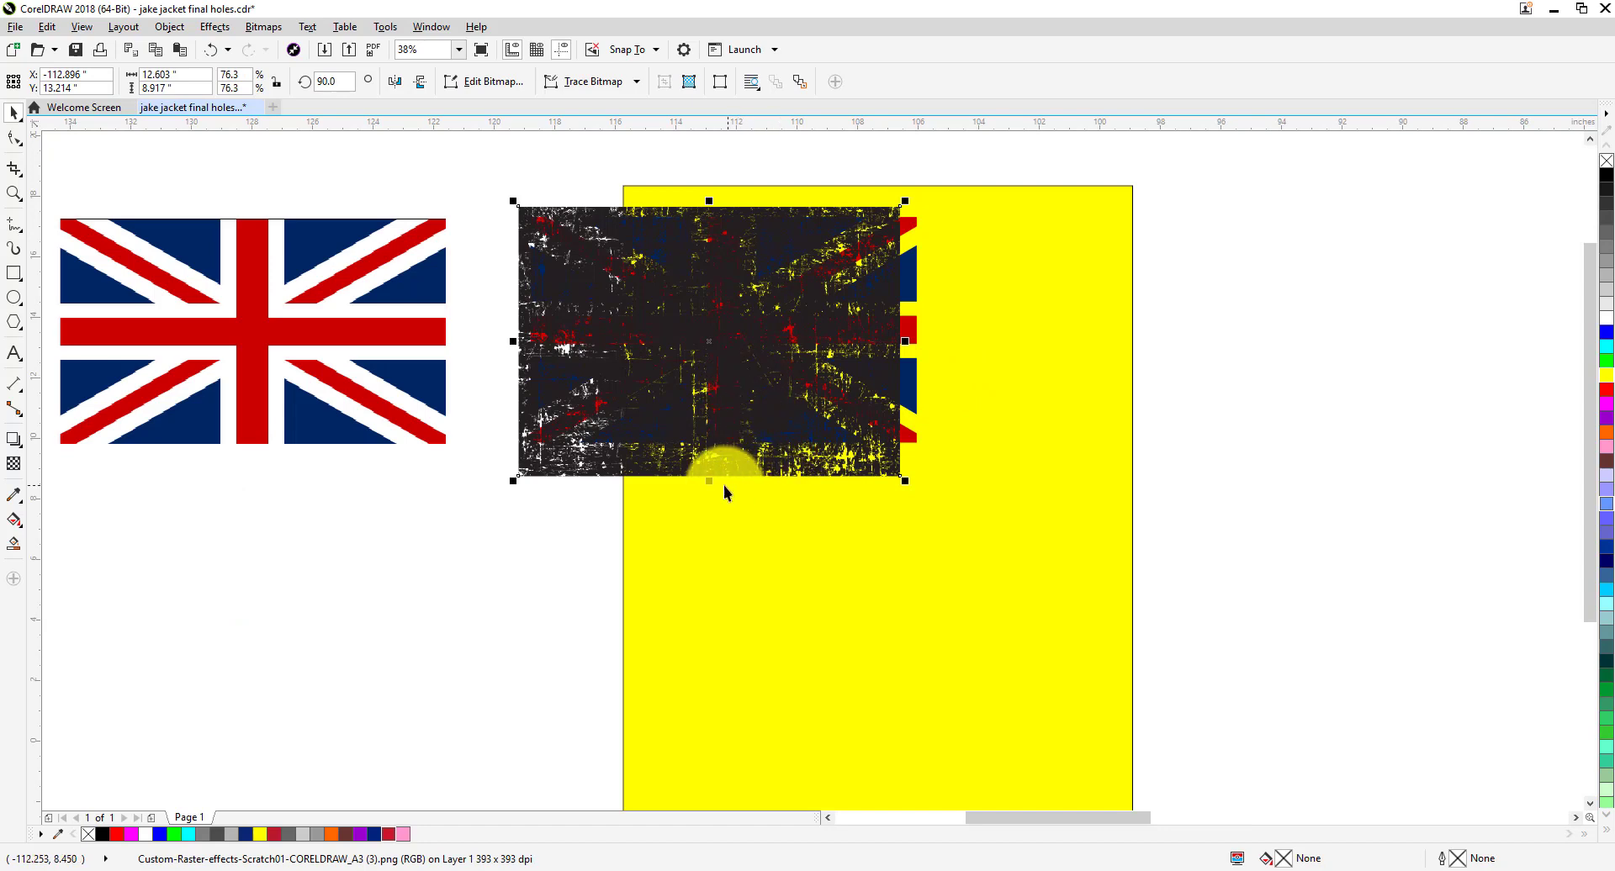
drag(709, 481, 709, 451)
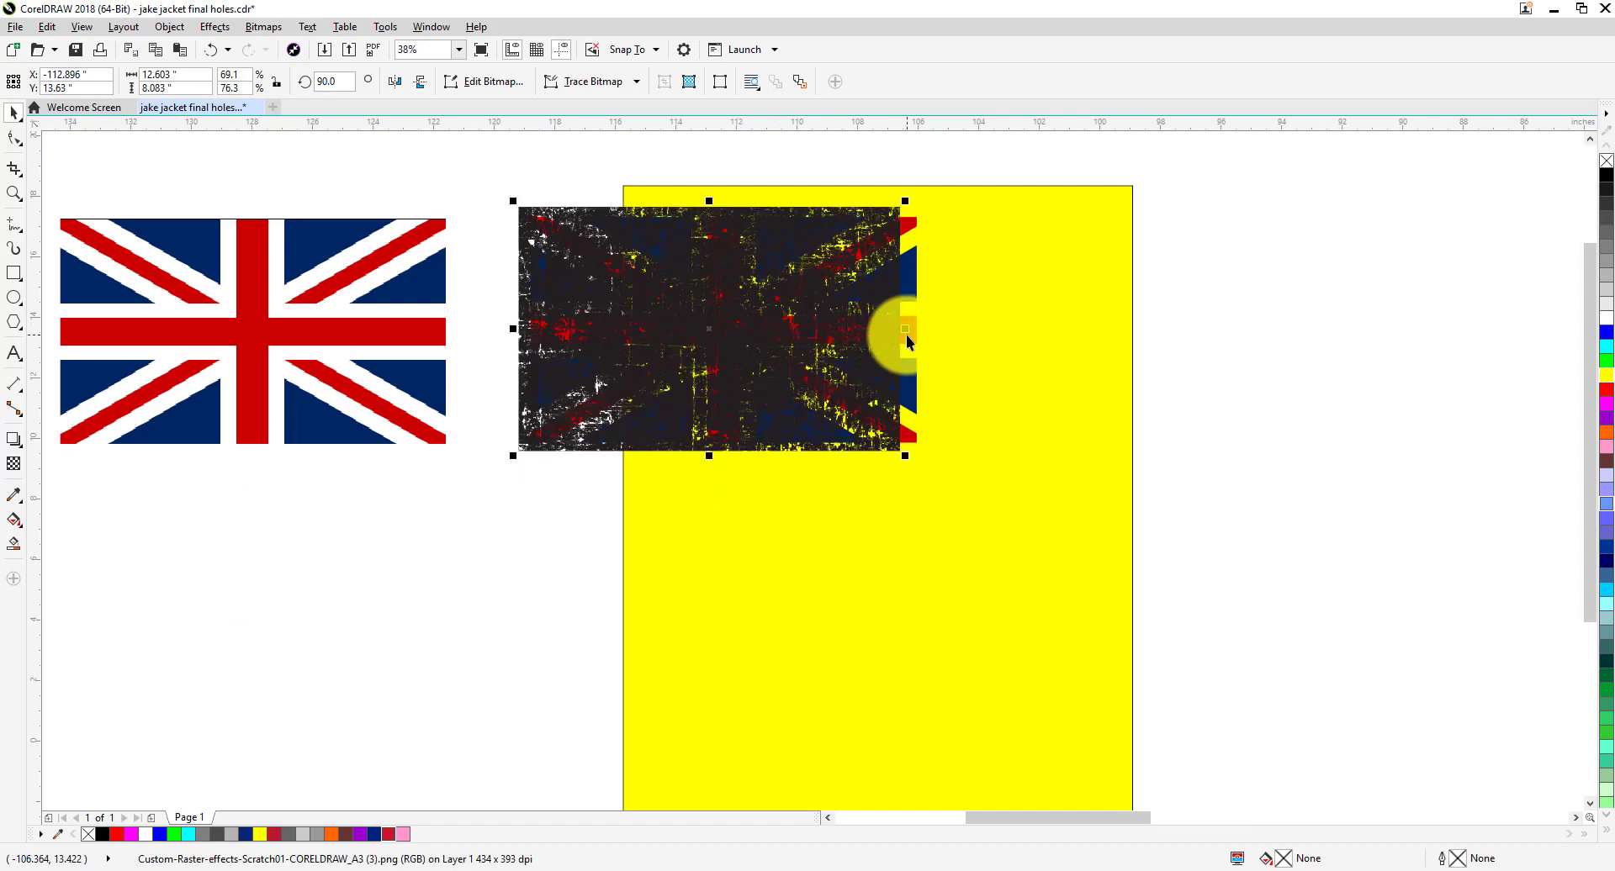
drag(904, 336, 927, 336)
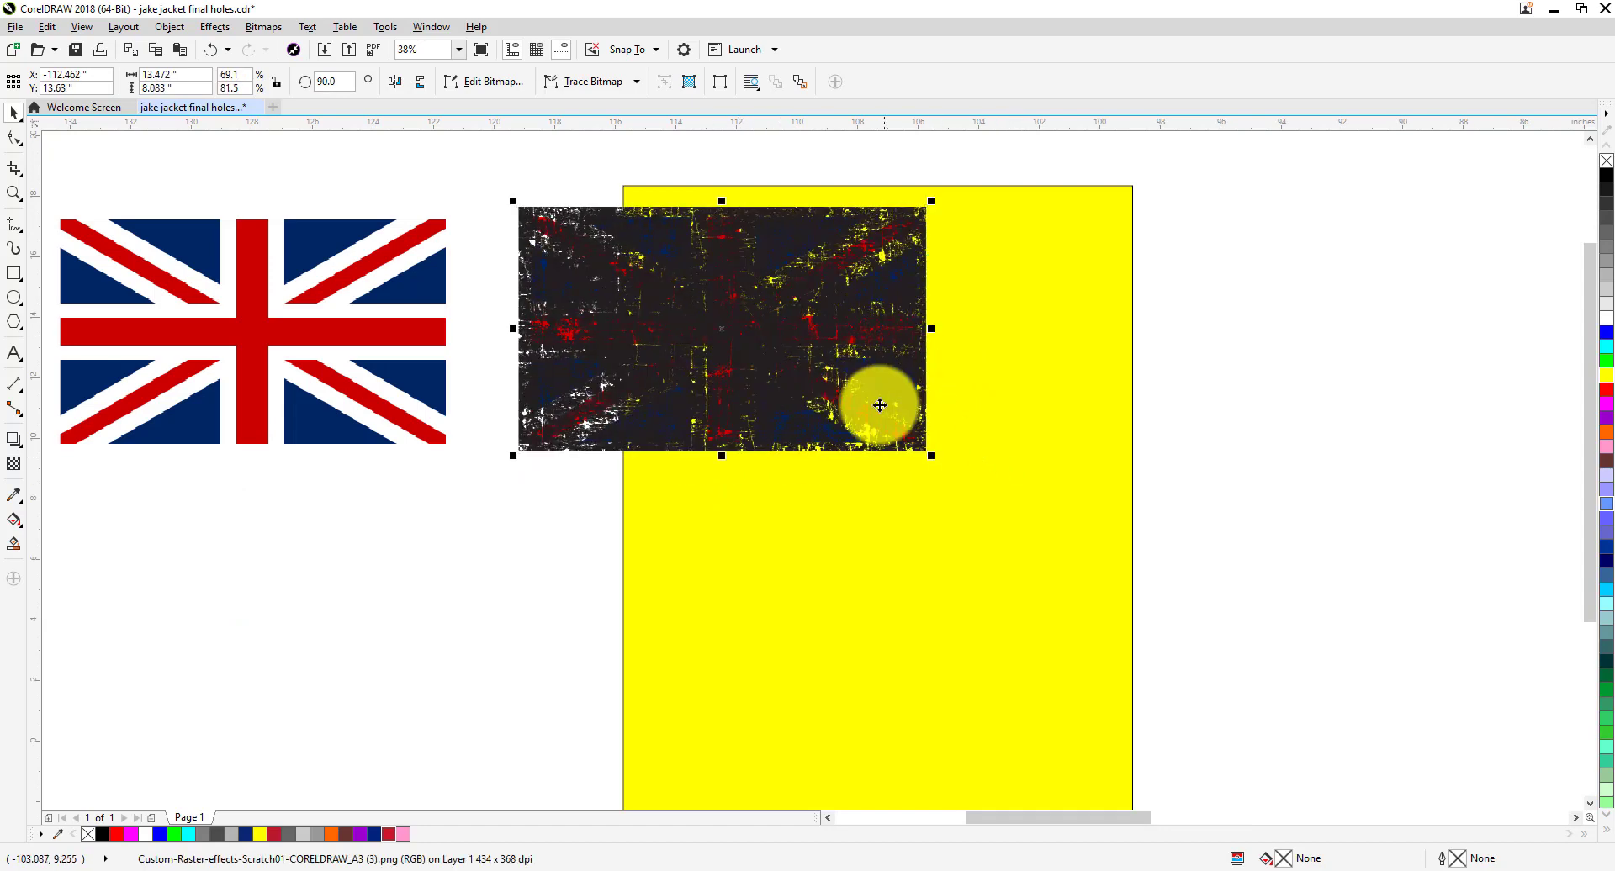
mouse_move(875, 407)
mouse_down()
mouse_move(879, 476)
mouse_move(1026, 677)
mouse_up()
Nudge the scratch texture slightly upward on the yellow rectangle.
scroll(1173, 509, down, 2)
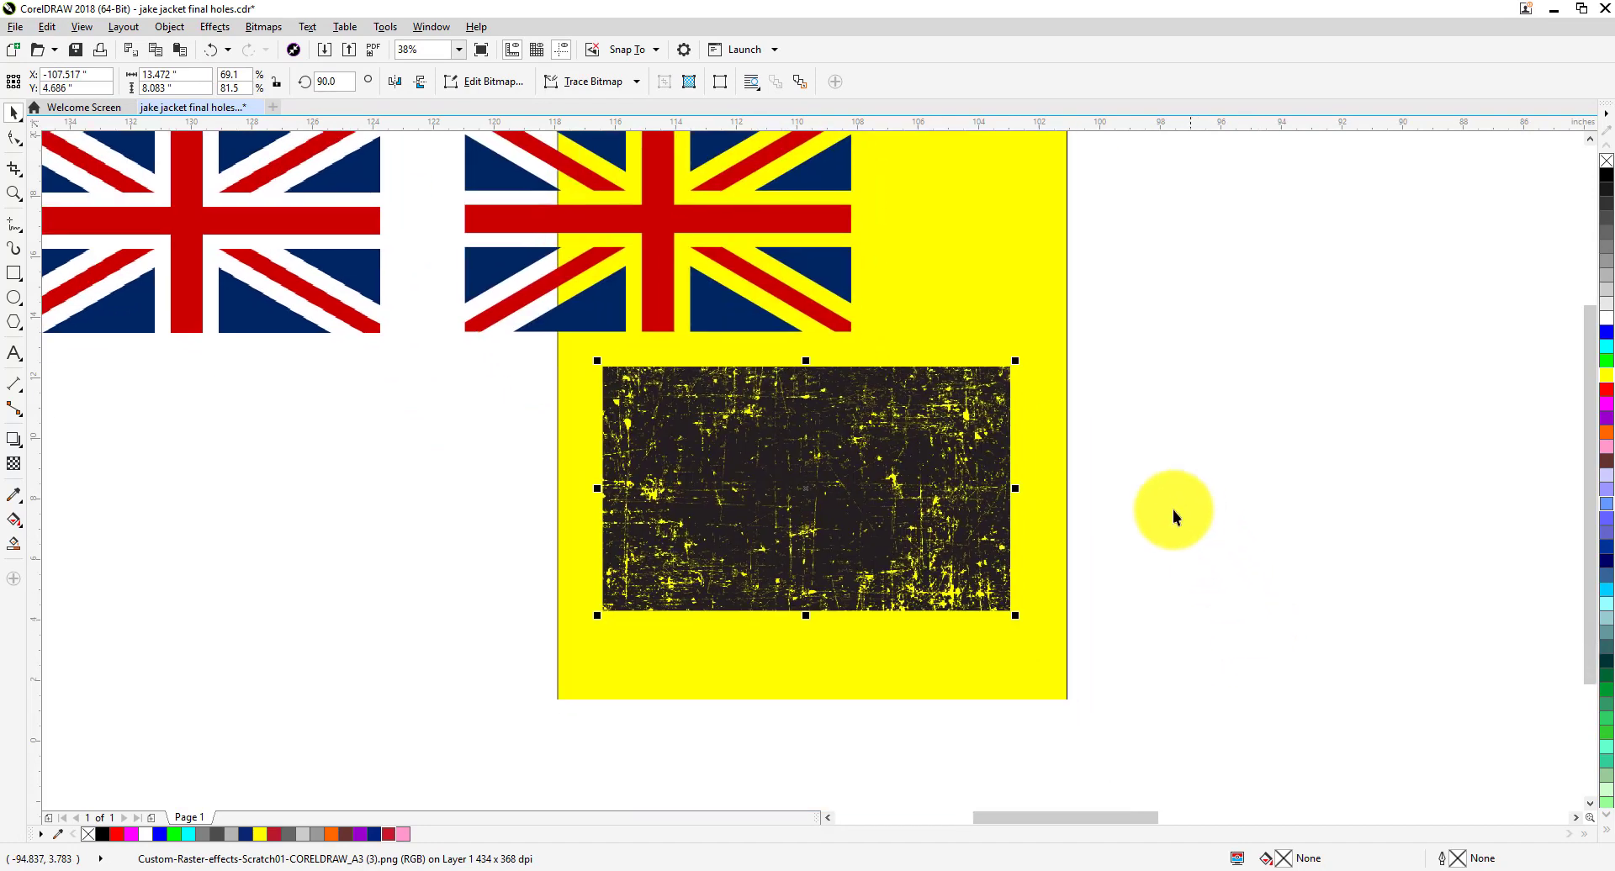
click(1207, 481)
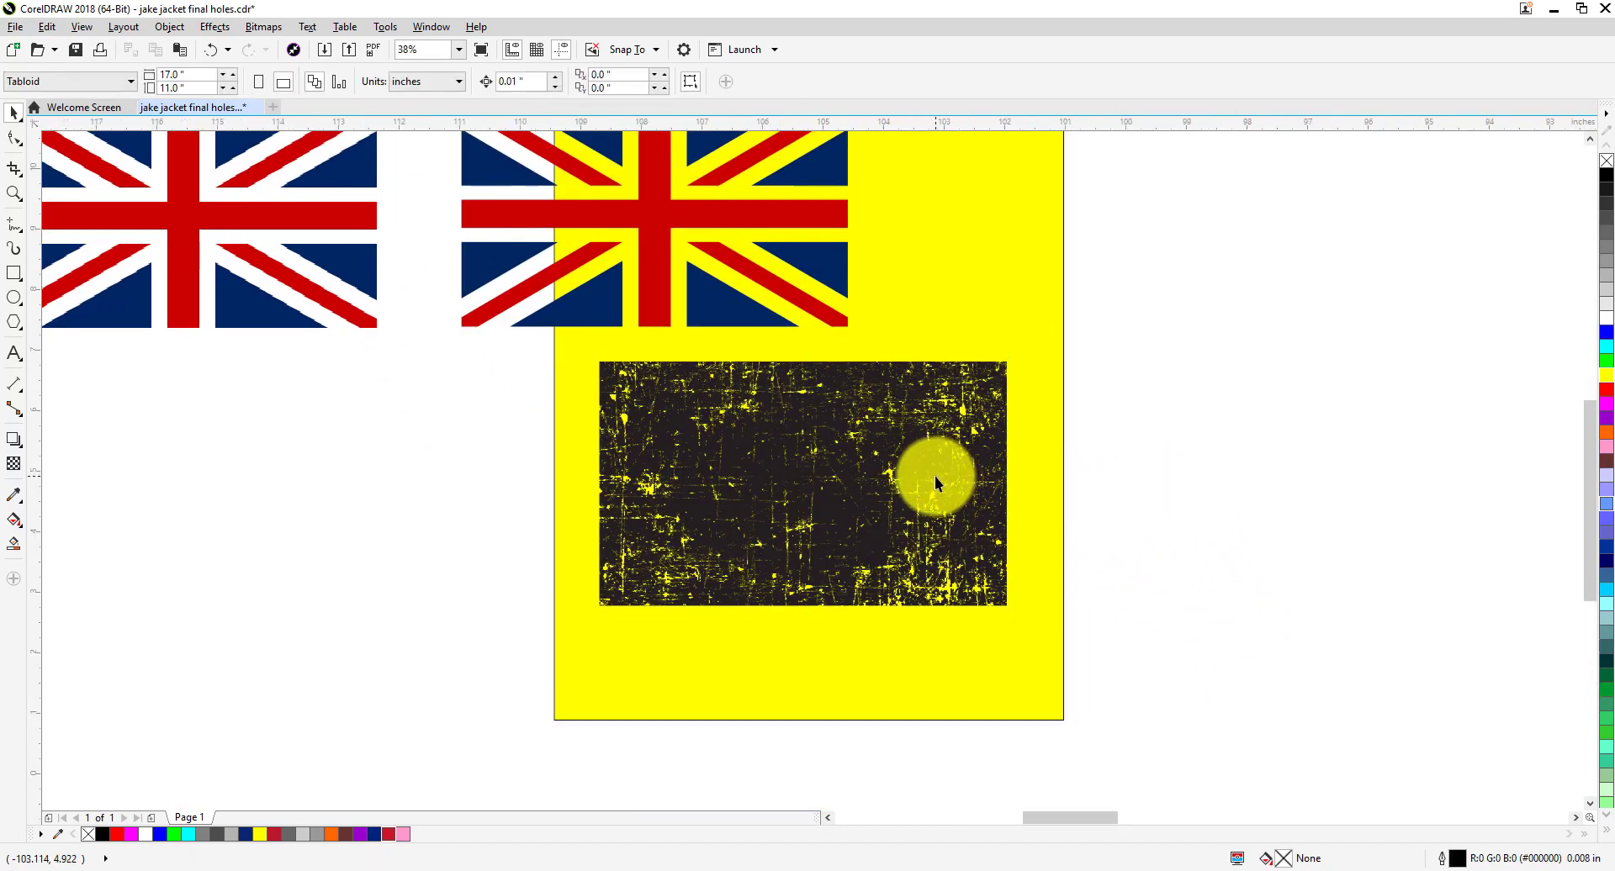
scroll(935, 476, up, 2)
click(692, 395)
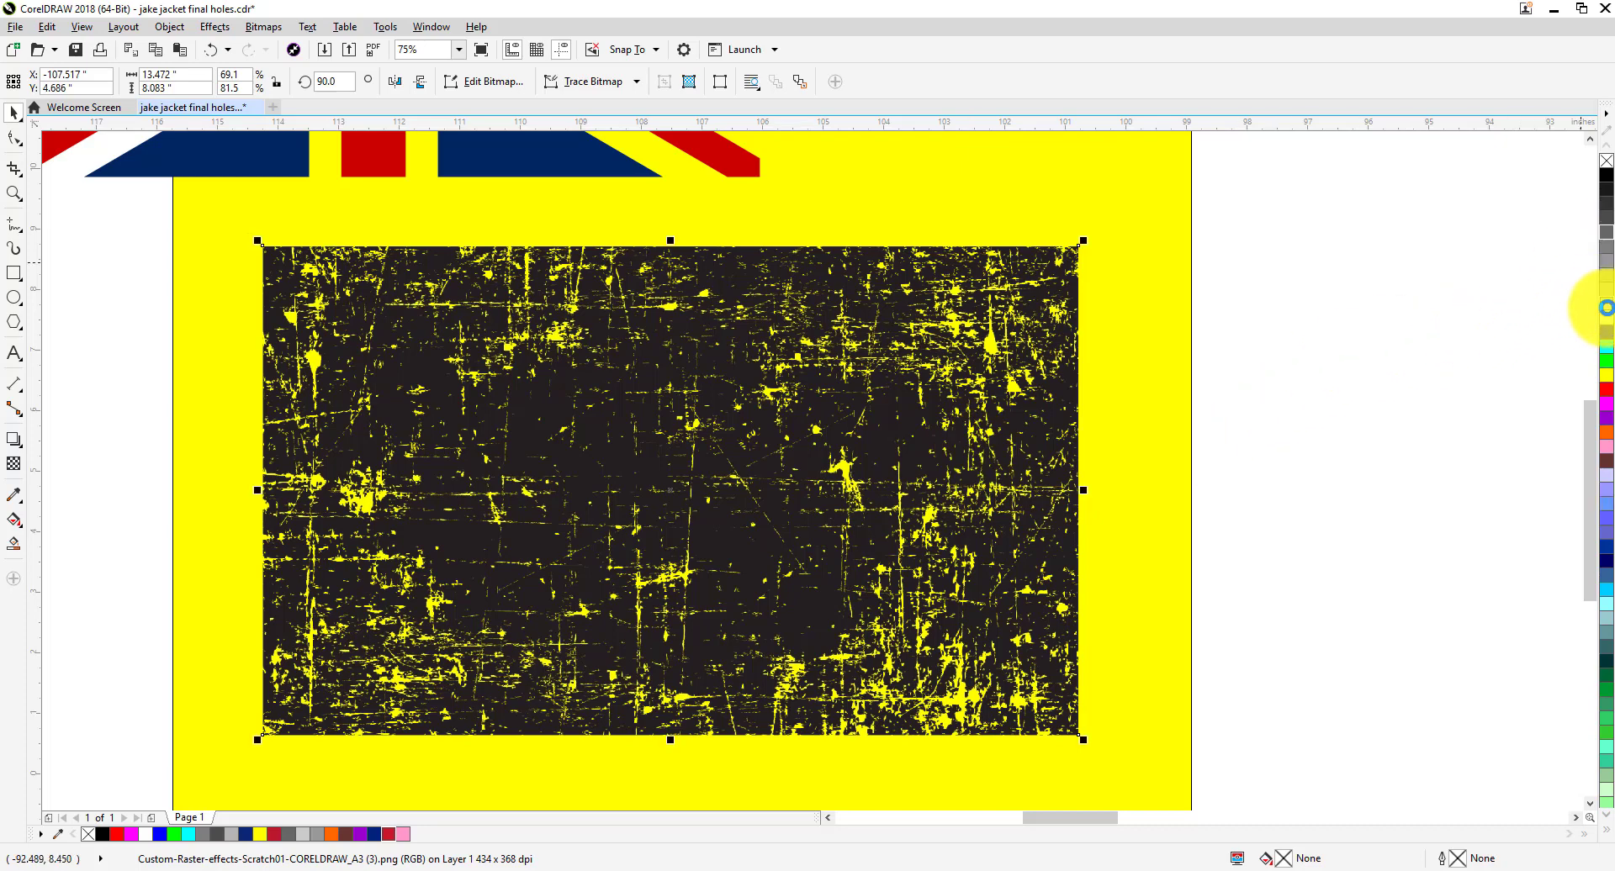
scroll(1364, 380, down, 2)
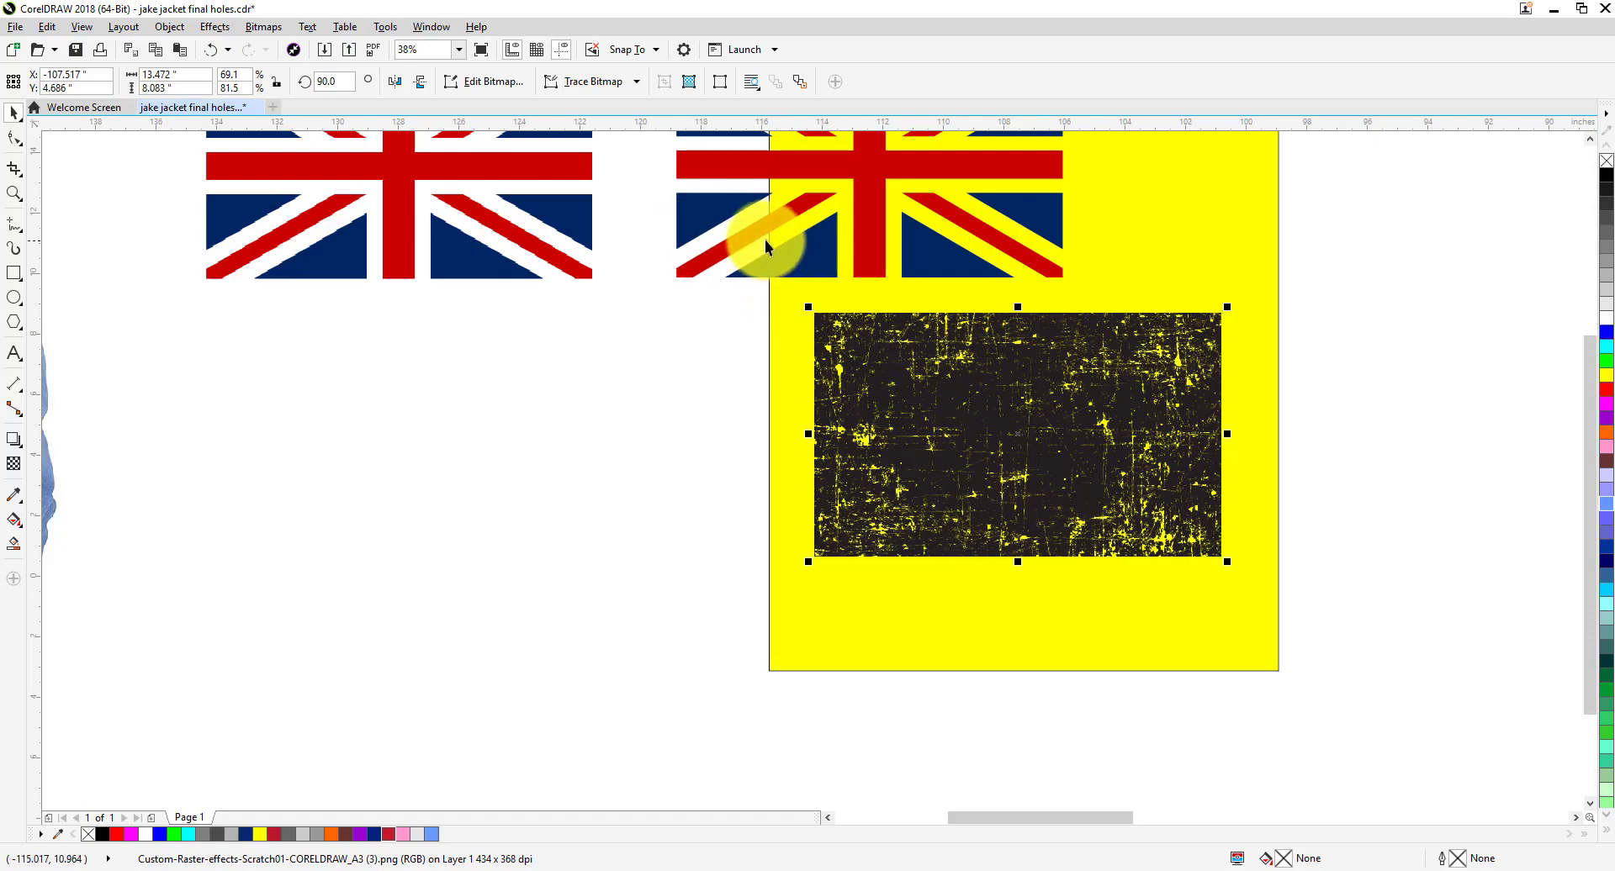
scroll(1038, 493, up, 2)
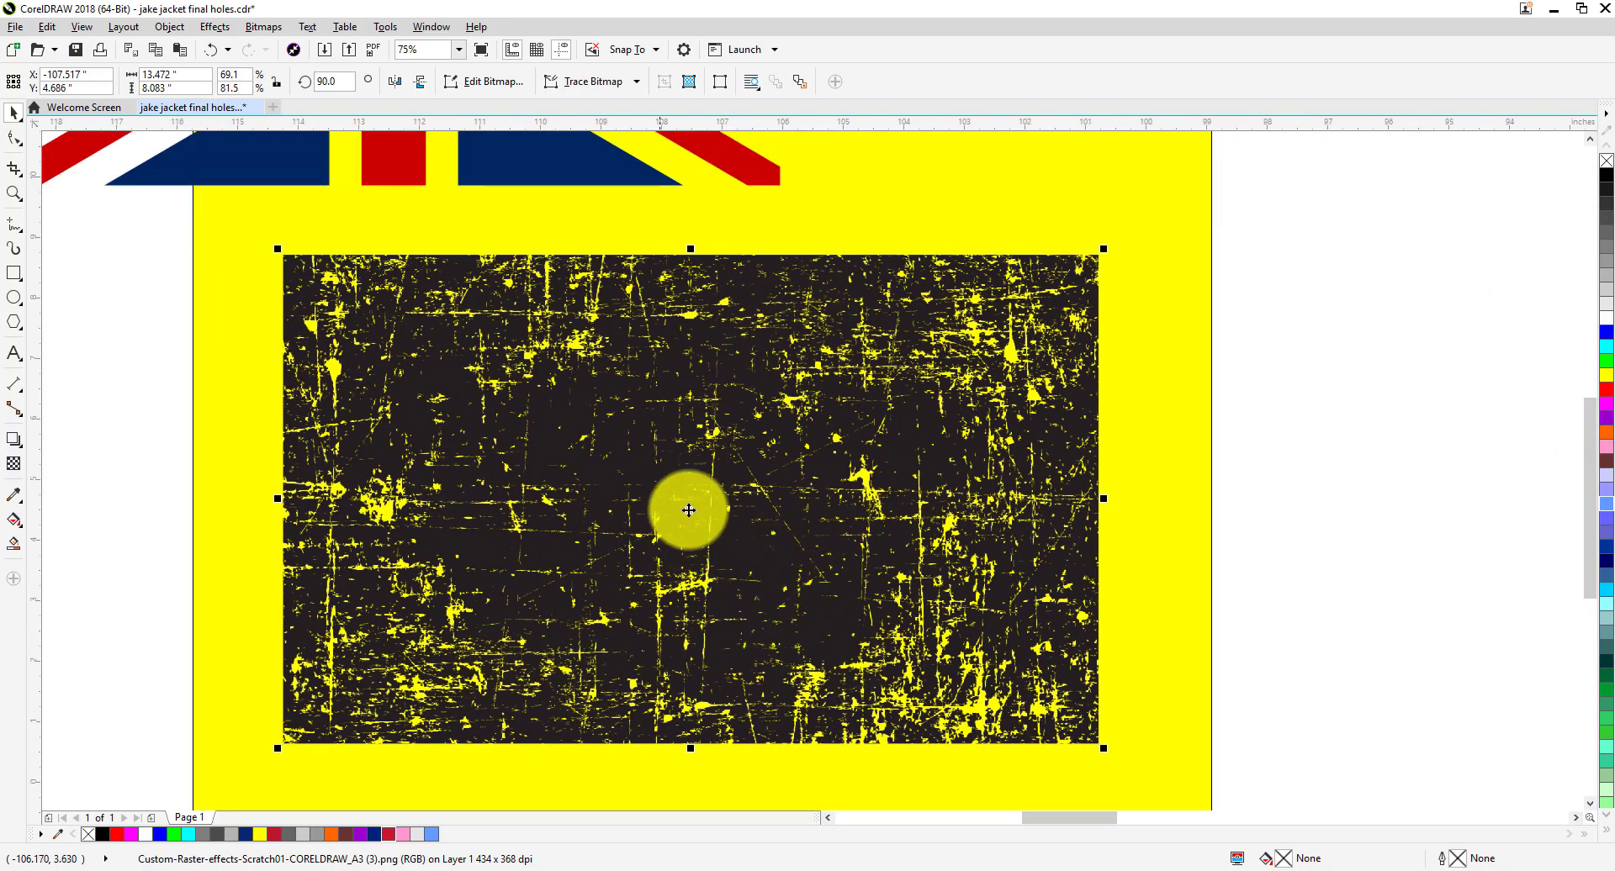
drag(667, 378, 670, 344)
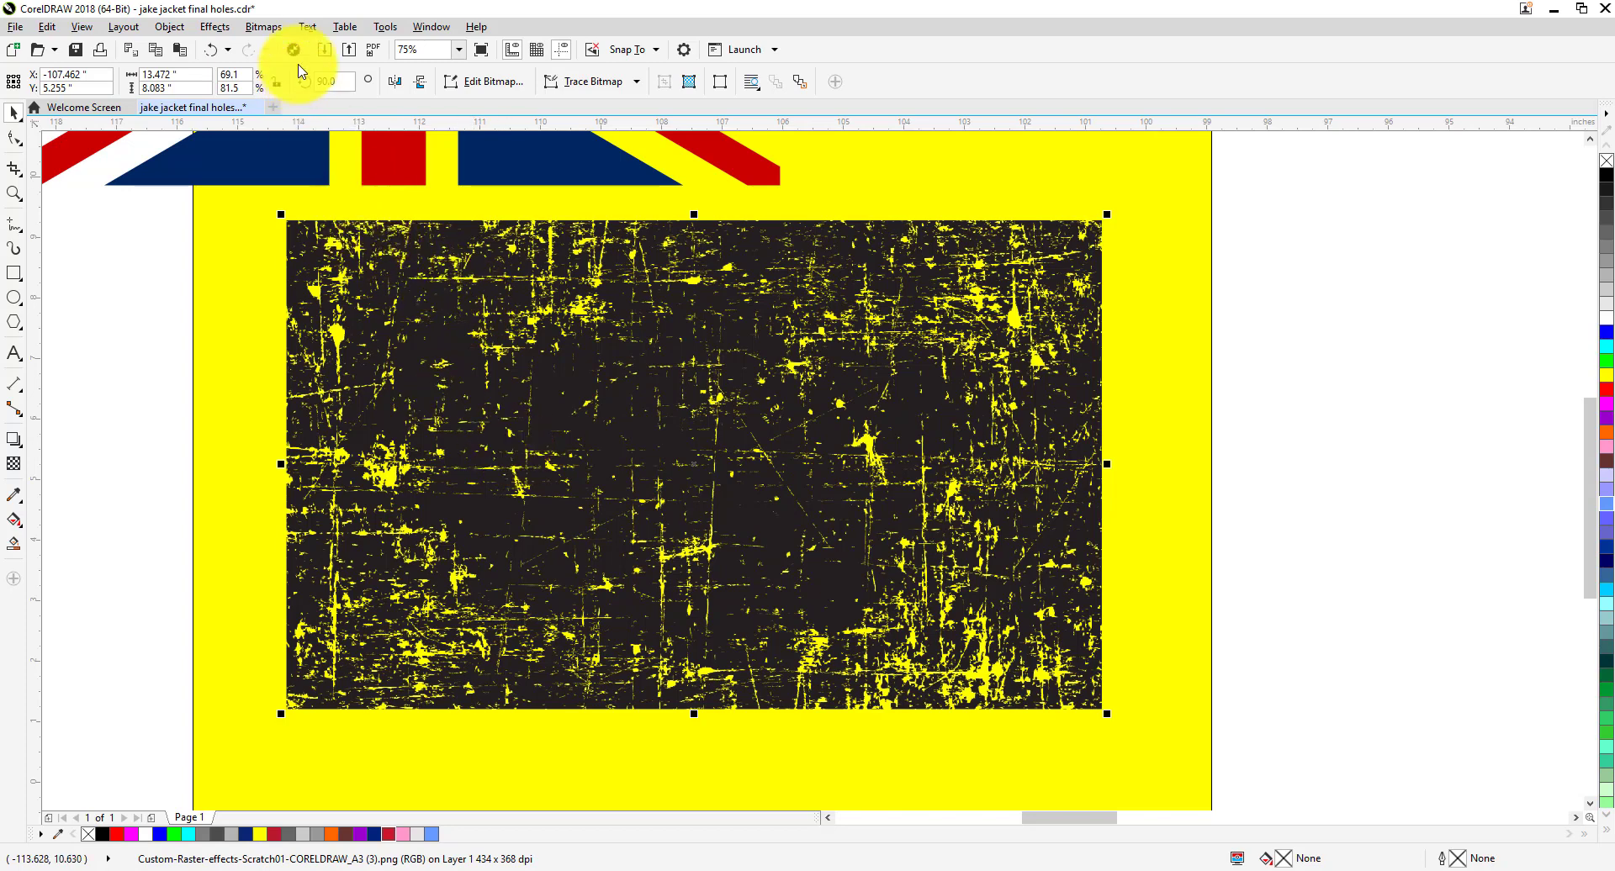
Convert the scratch image to a 300 dpi Black and White (1-bit) bitmap.
click(267, 27)
click(273, 49)
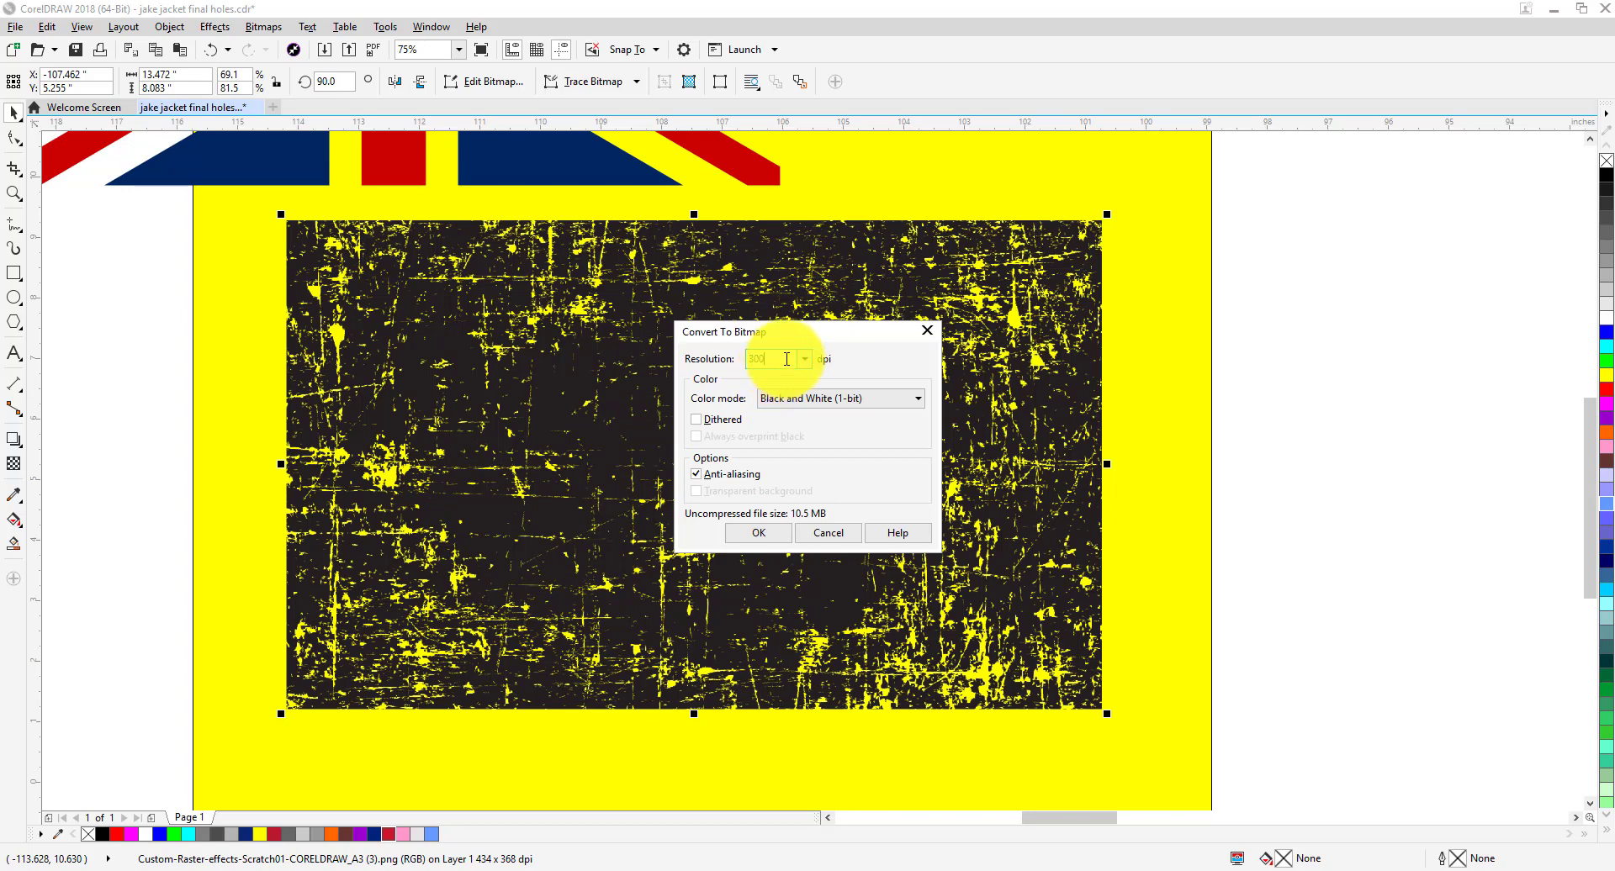
drag(786, 358, 713, 362)
click(782, 399)
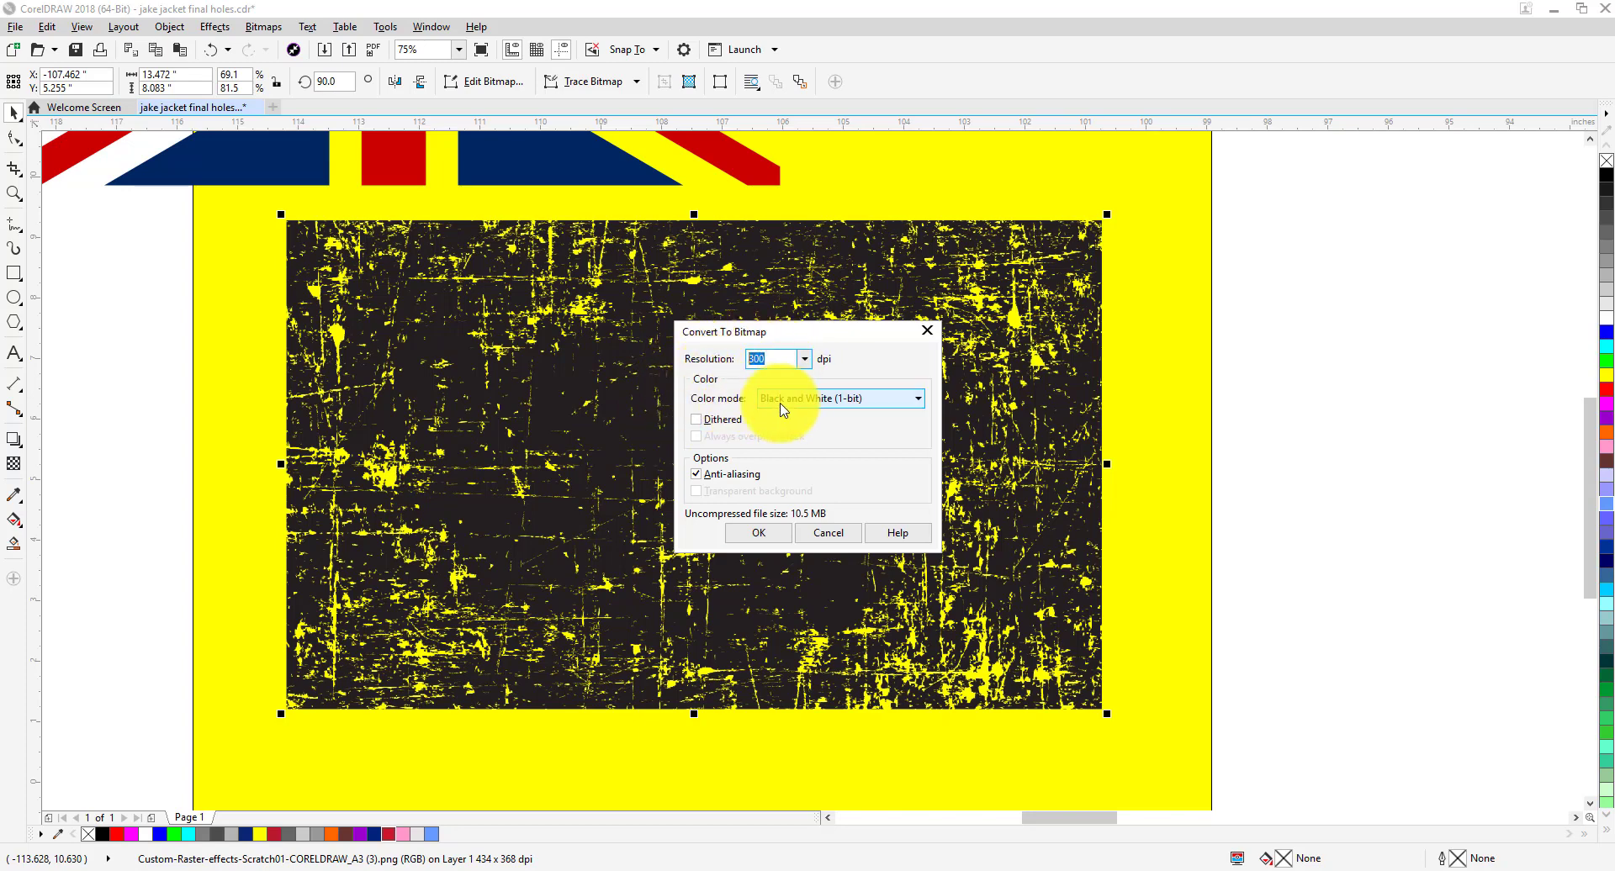
click(832, 414)
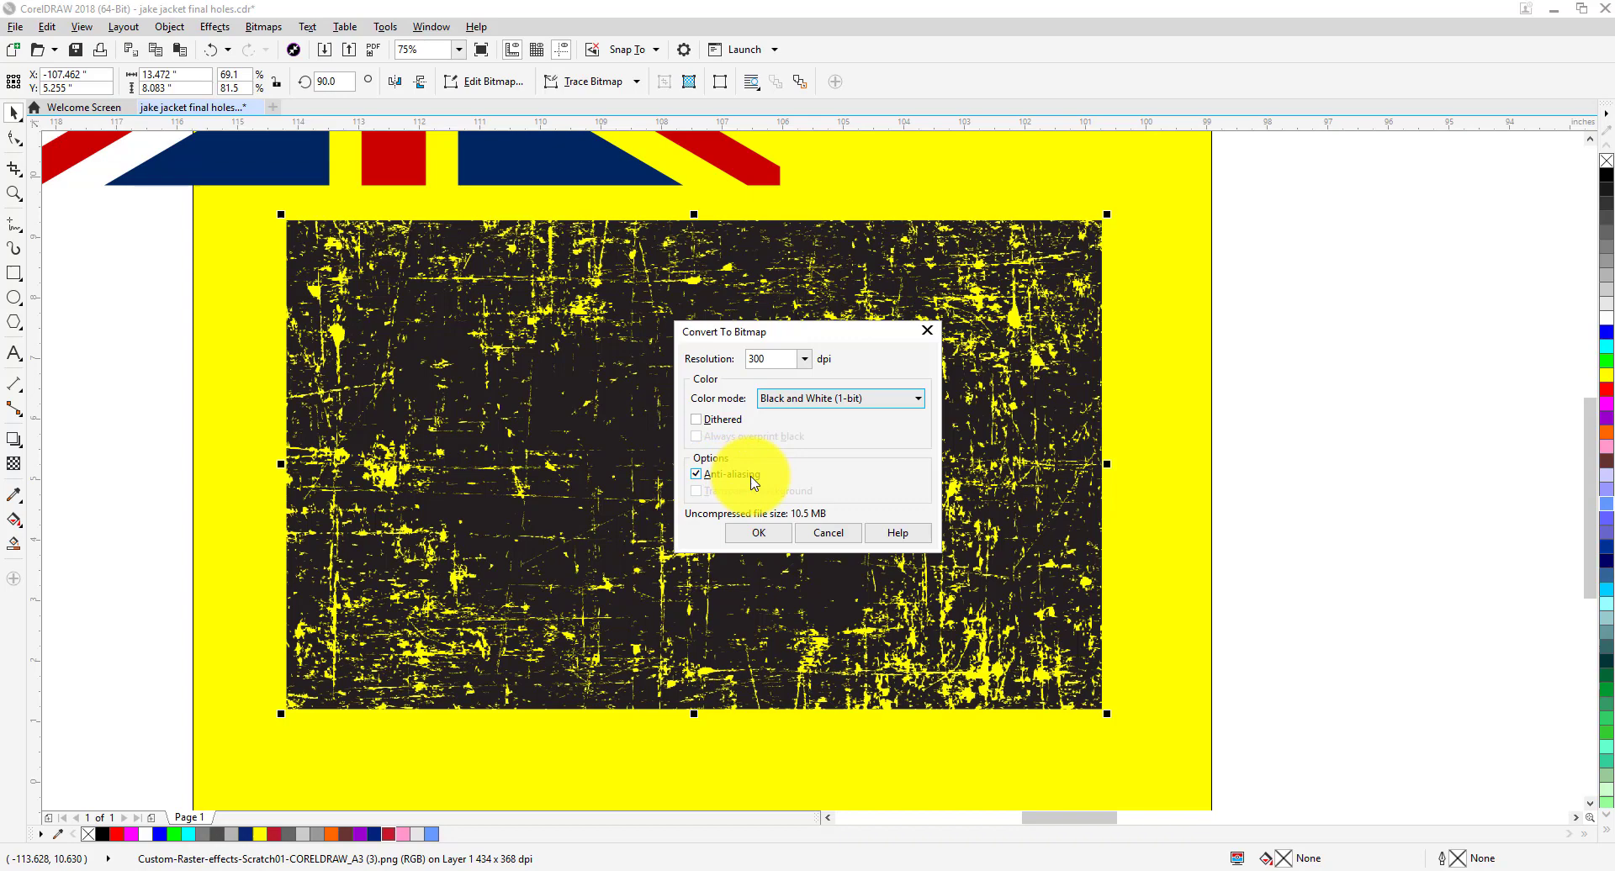
click(761, 535)
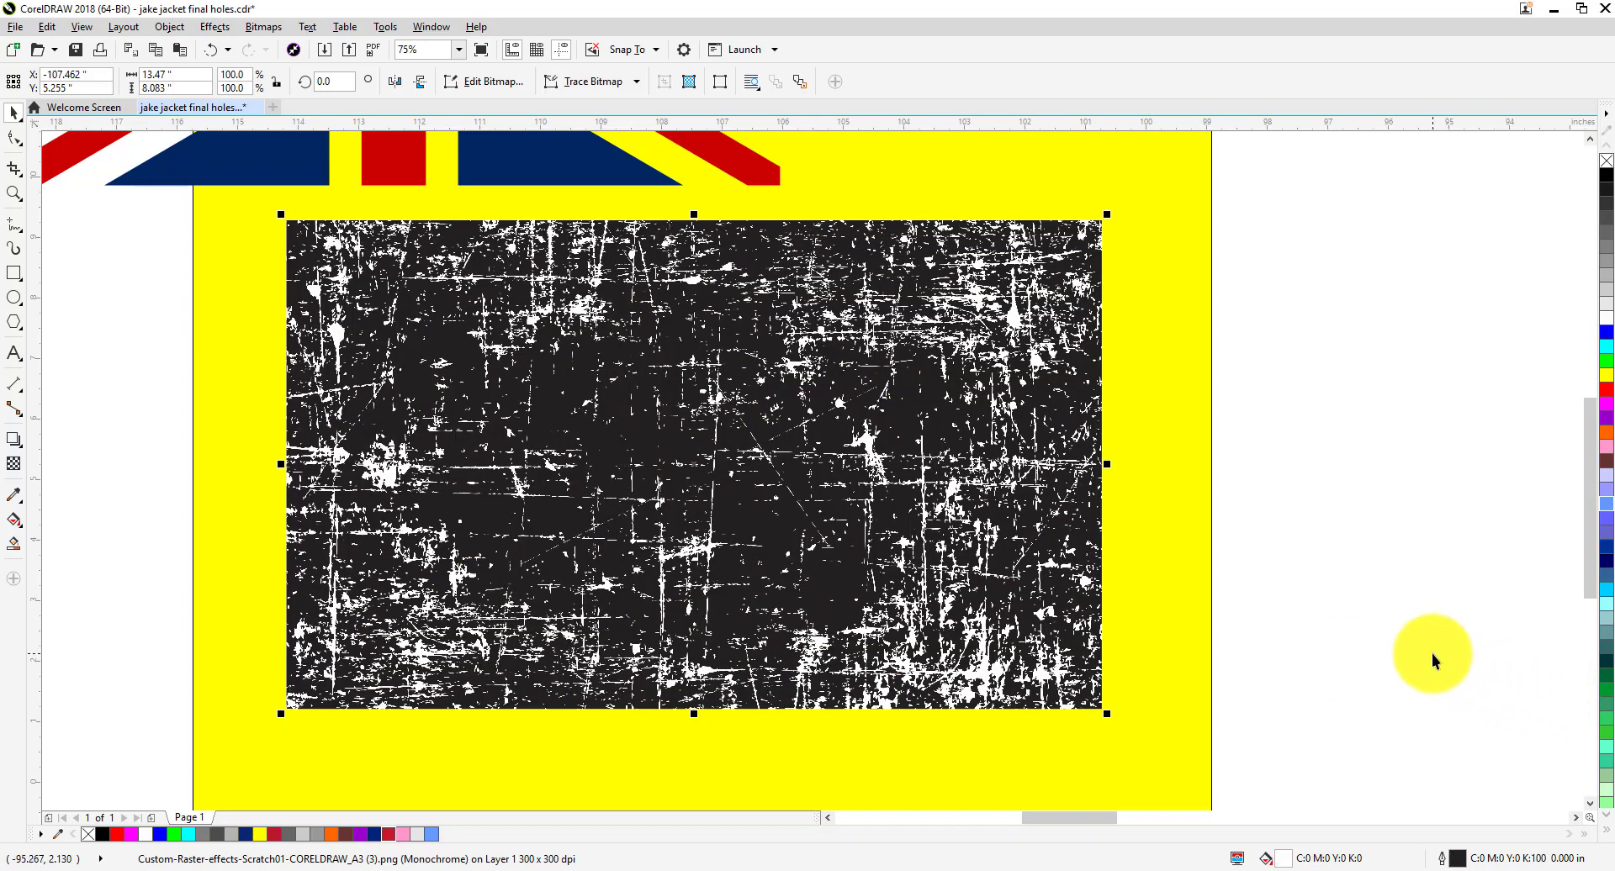
Nudge the scratch bitmap slightly lower and make its scratch marks pink.
scroll(1153, 569, down, 2)
scroll(1179, 566, up, 2)
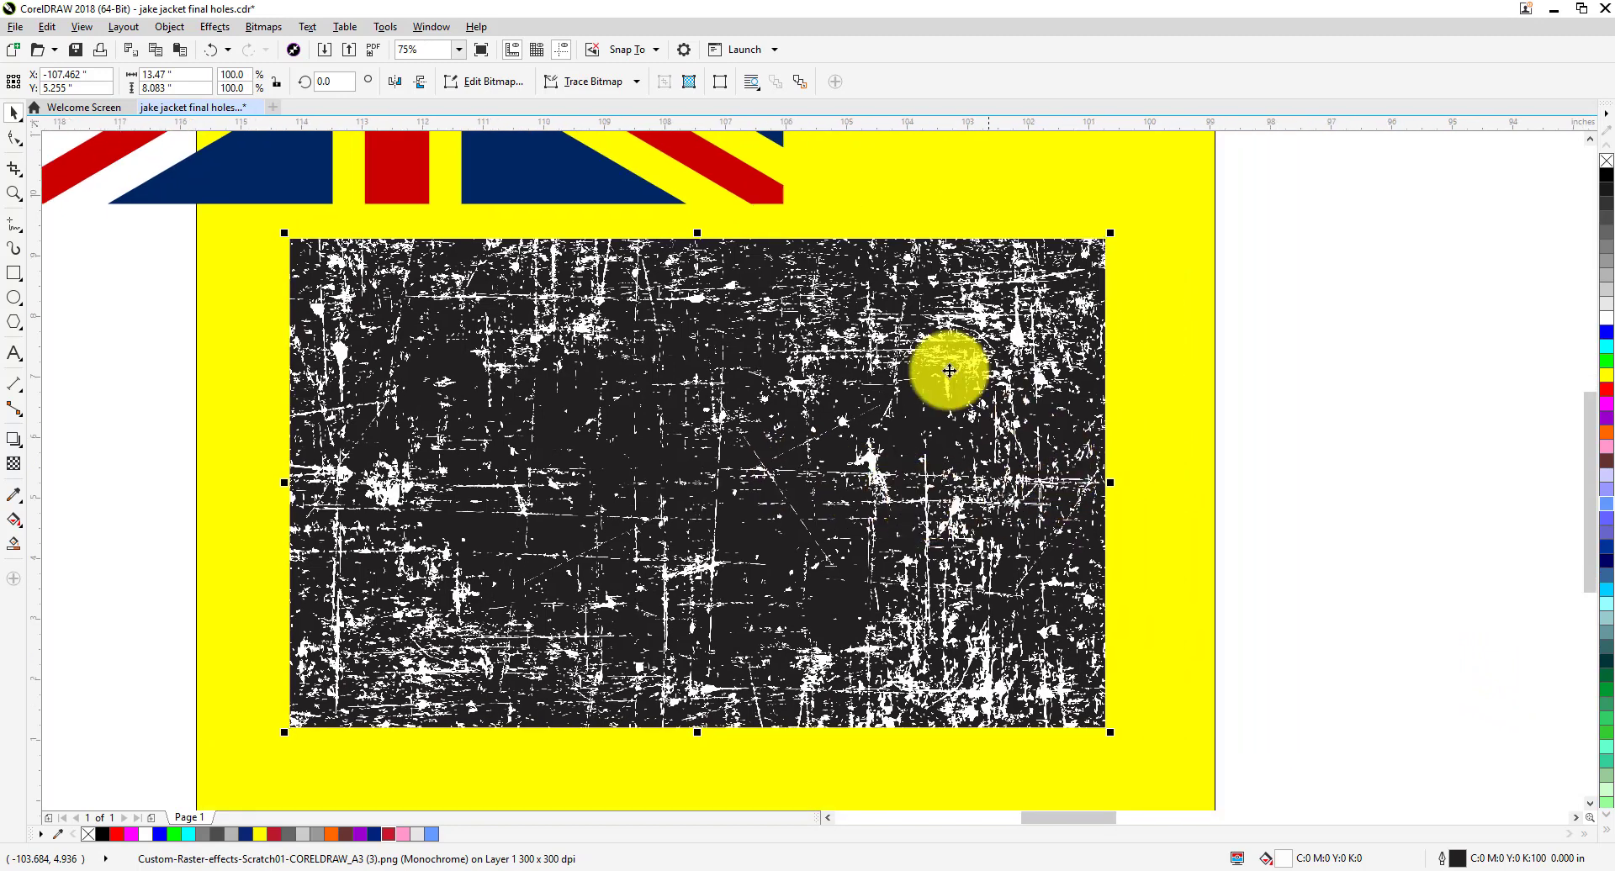
drag(952, 446, 953, 468)
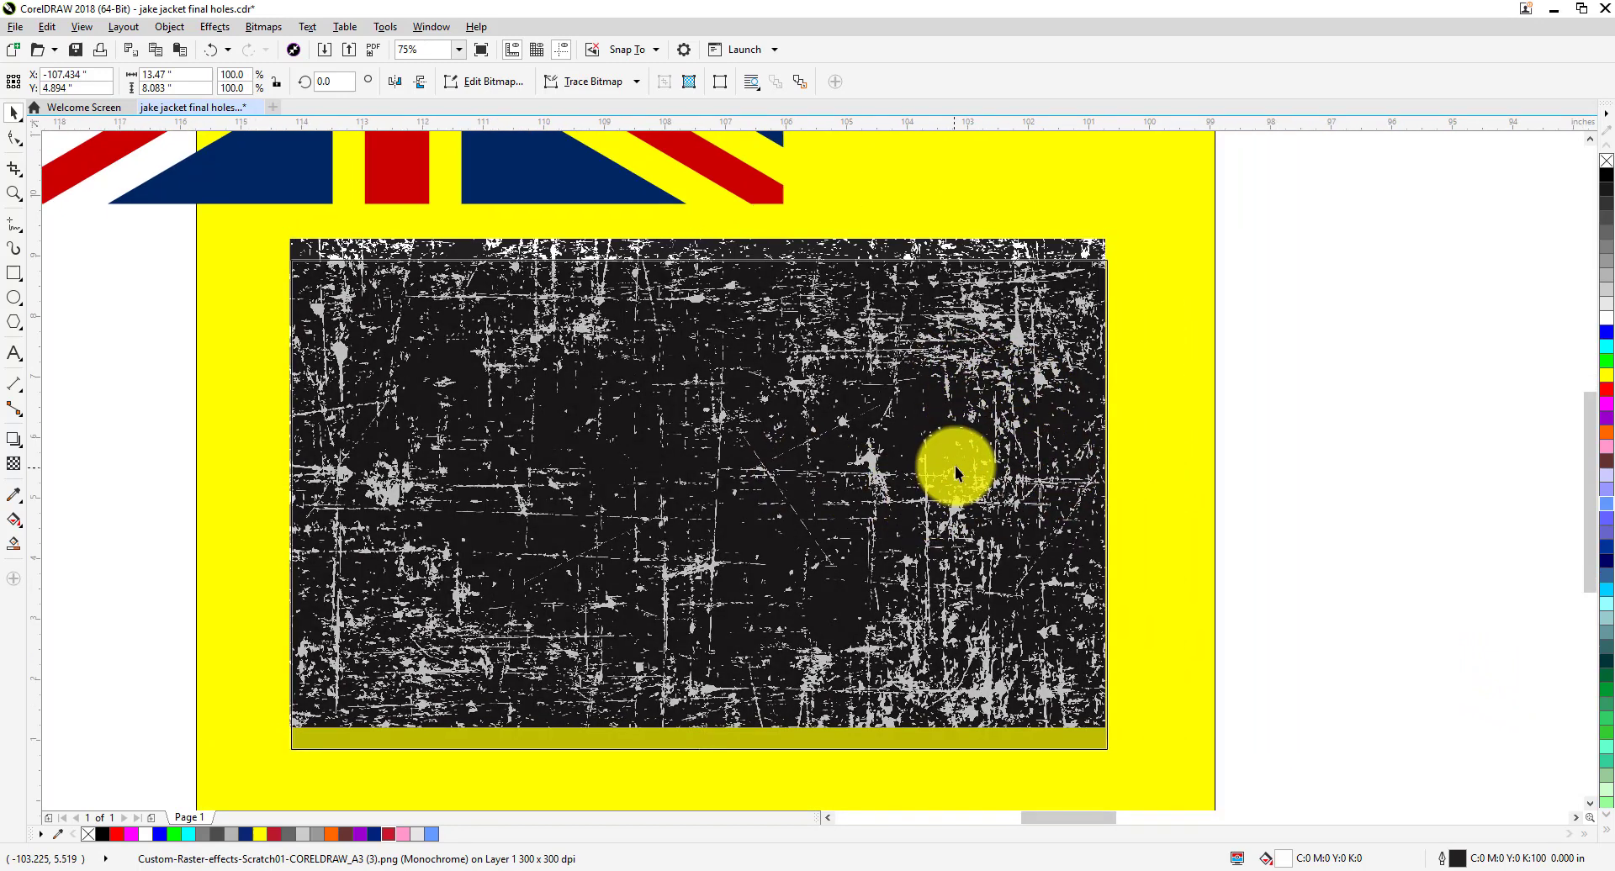
scroll(1303, 572, down, 1)
scroll(1346, 549, up, 1)
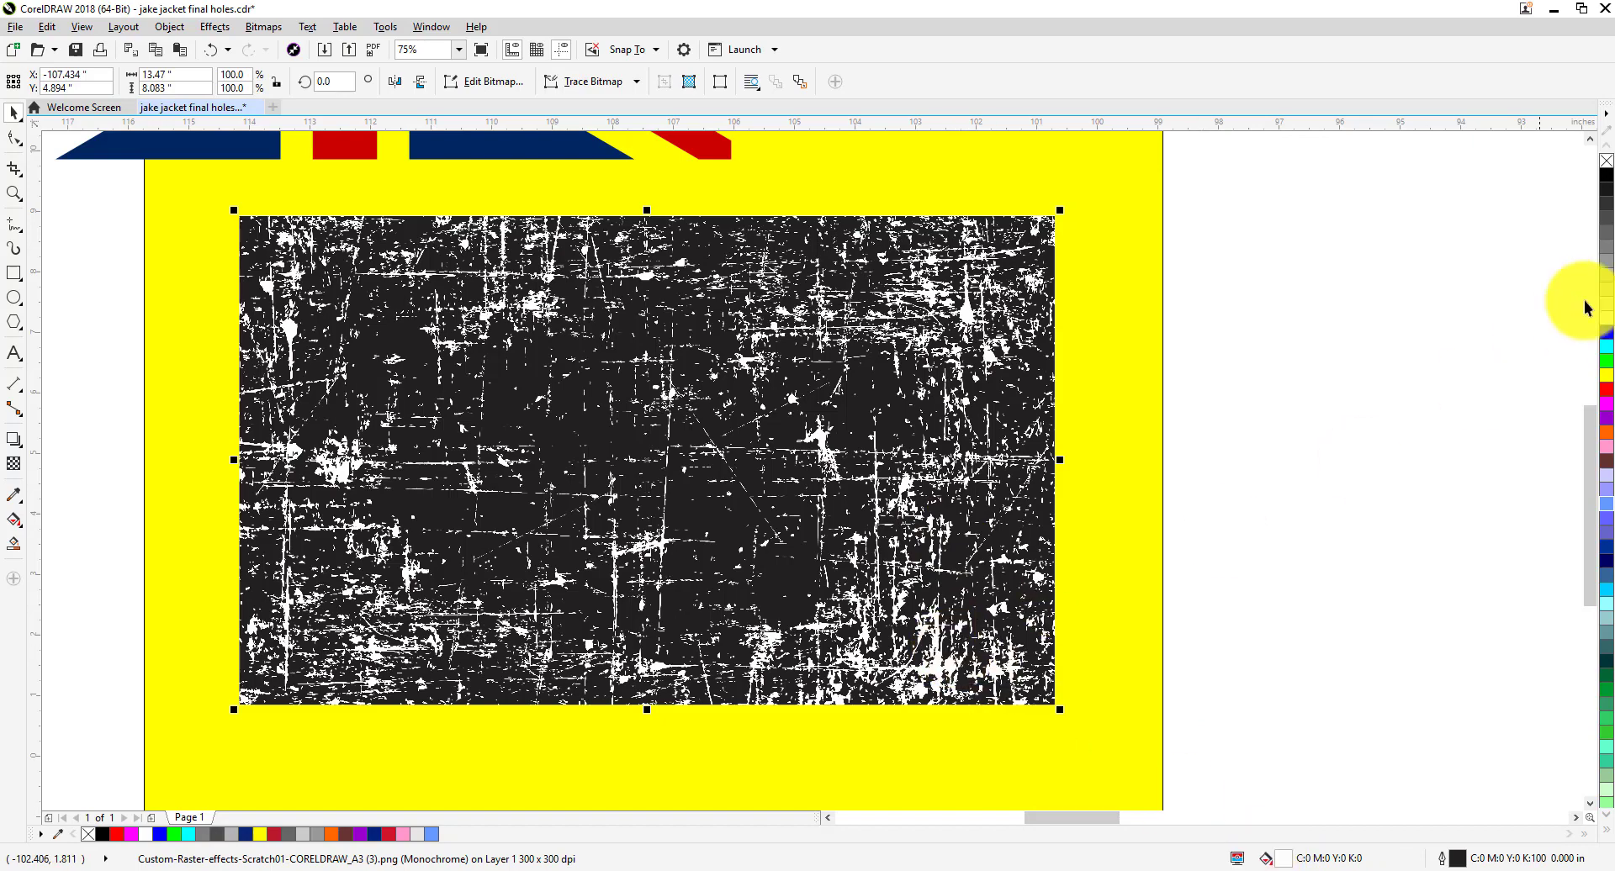
click(1607, 338)
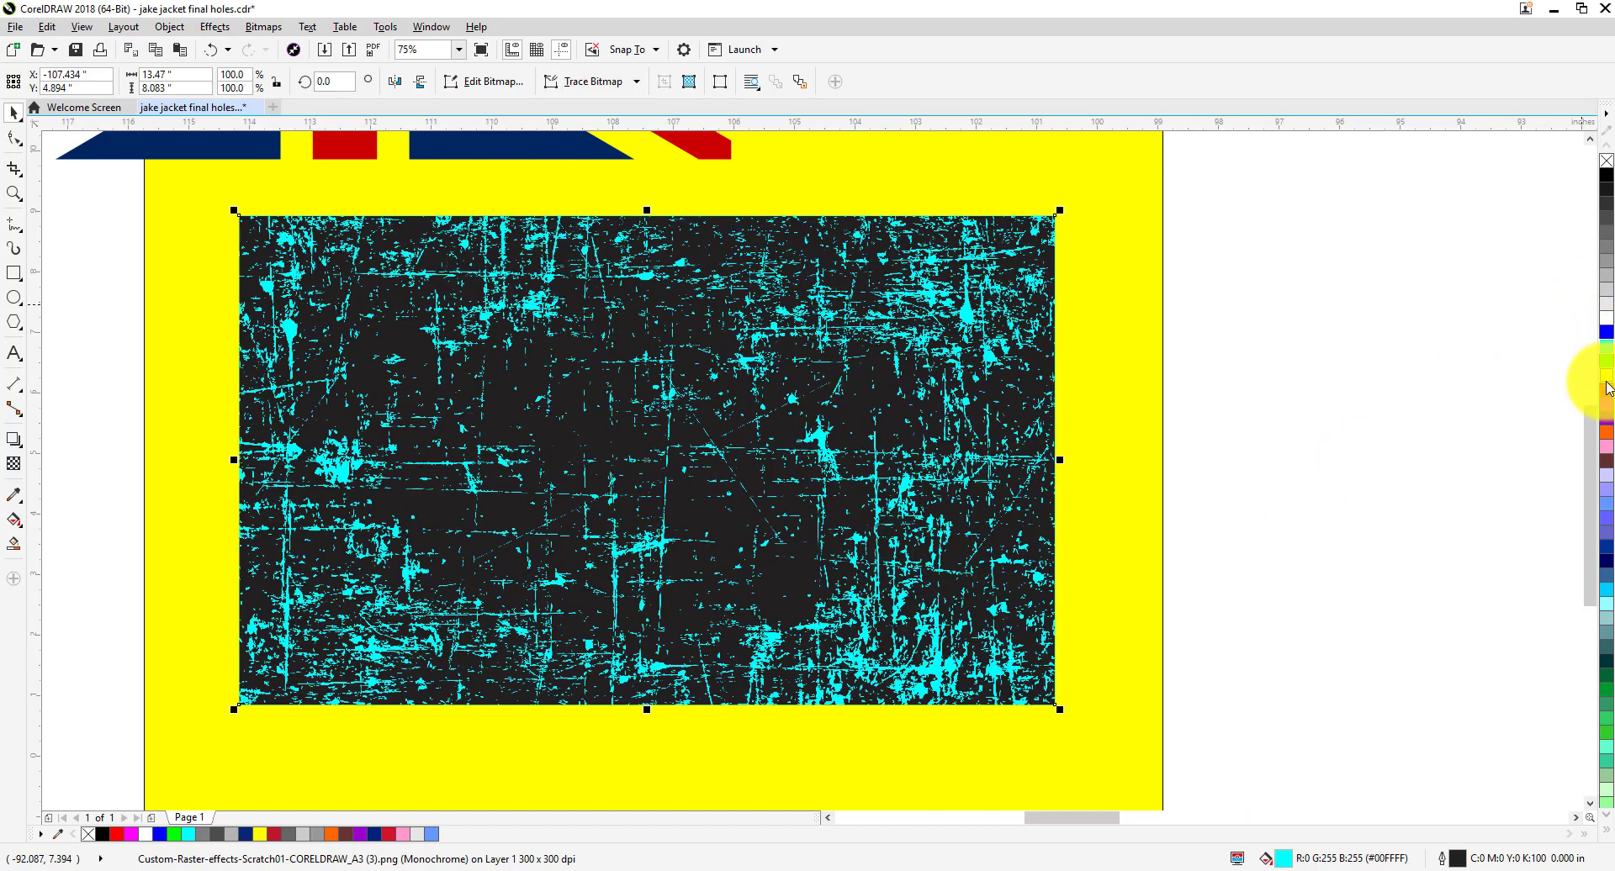
click(1605, 371)
click(1605, 407)
click(1606, 447)
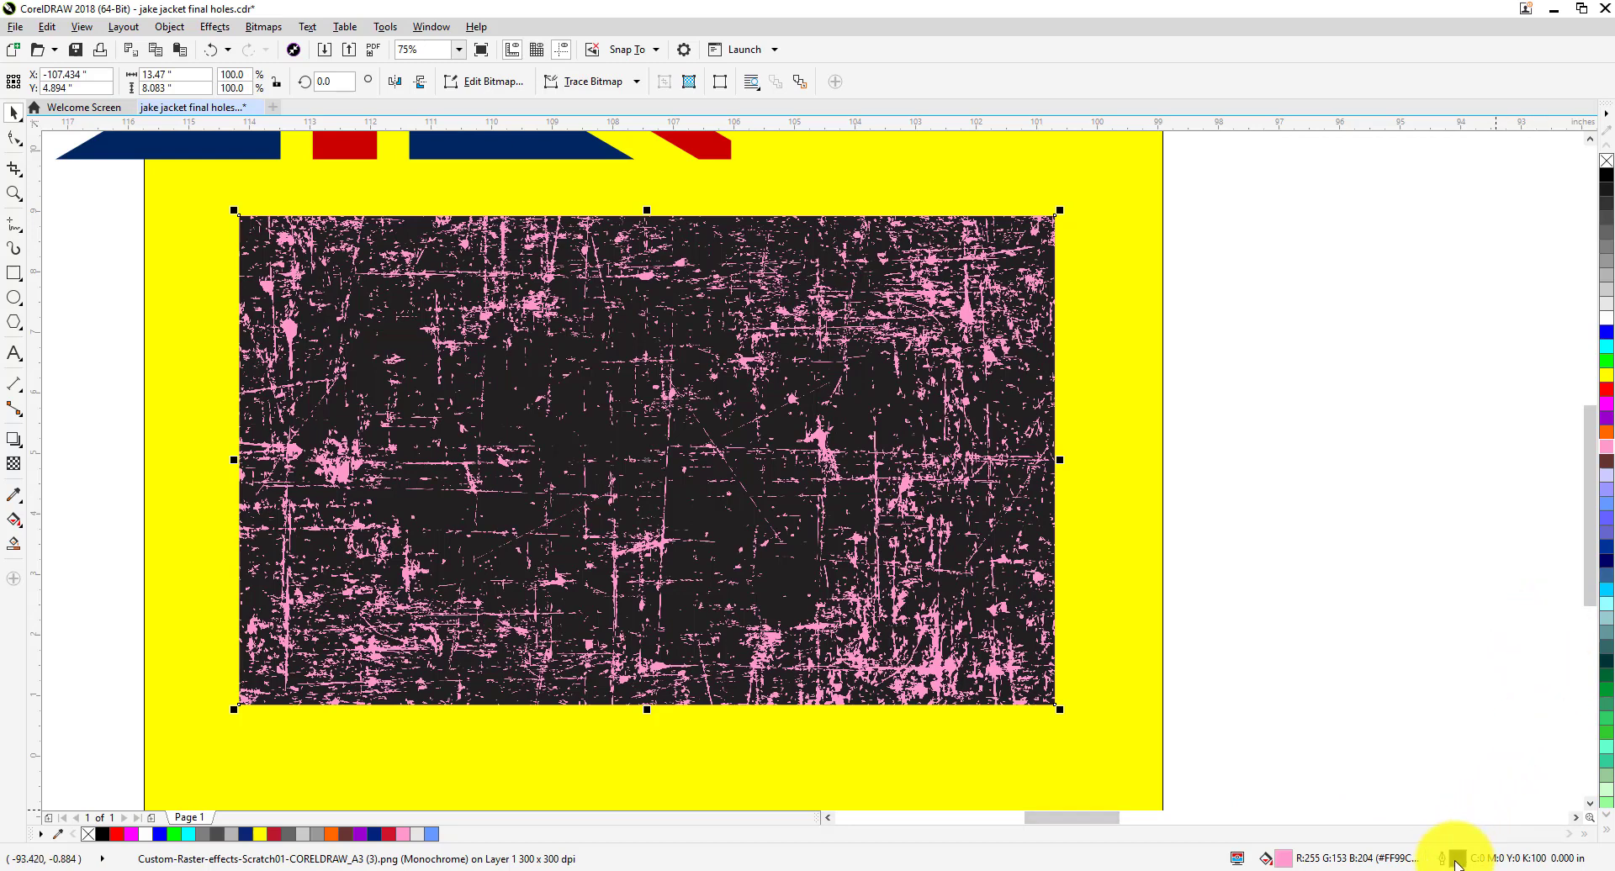
Set the bitmap's outline pen colour to blue-violet so its dark areas turn blue-violet.
double_click(1458, 860)
click(726, 293)
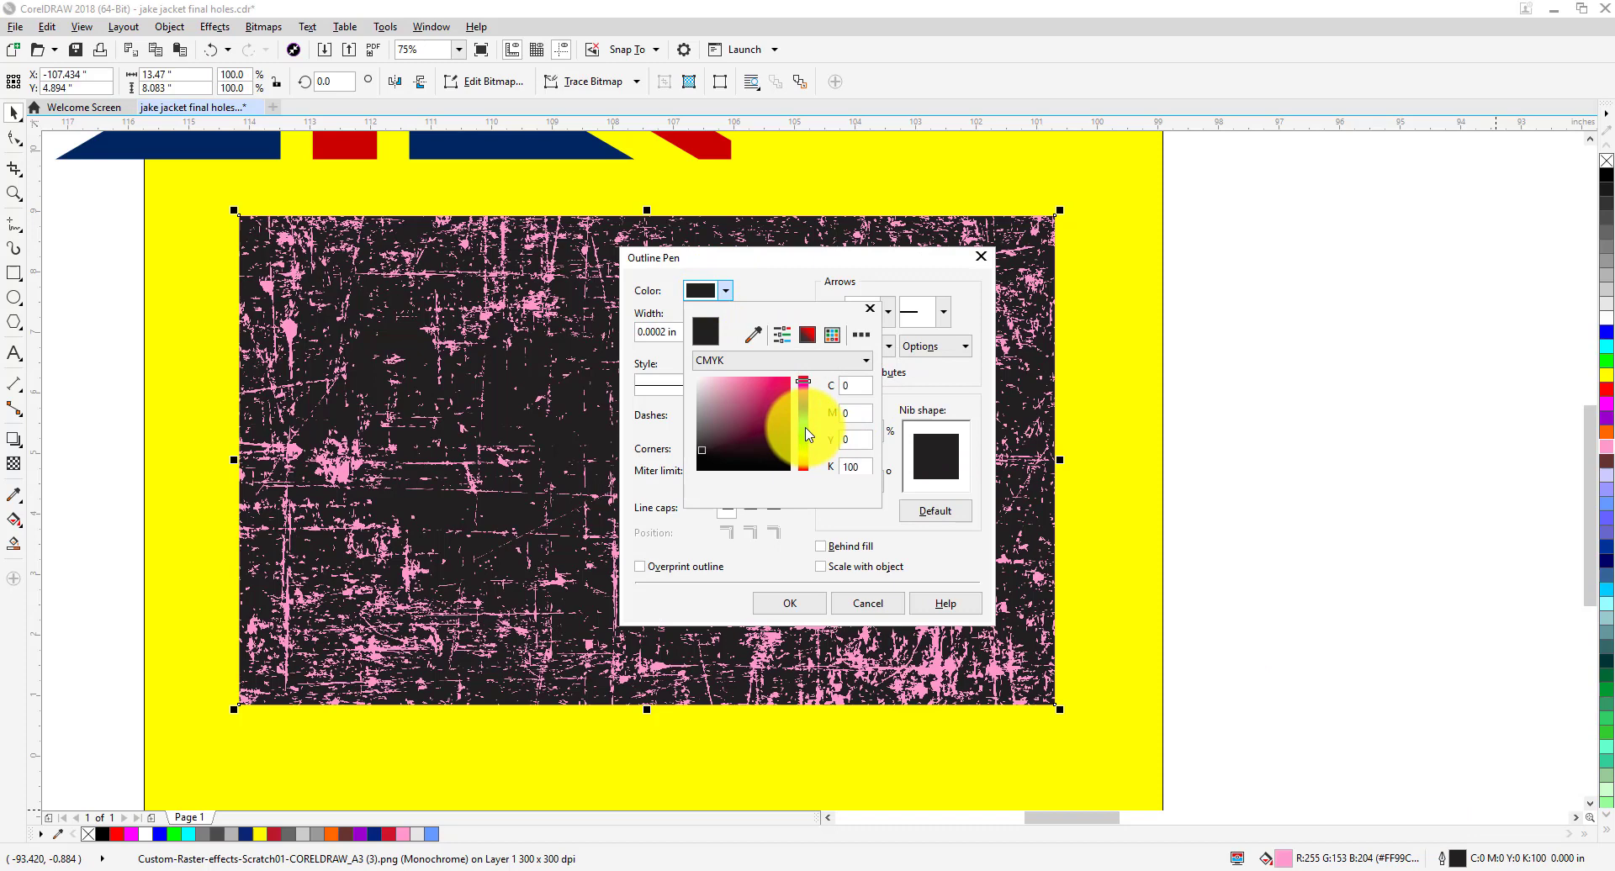
drag(781, 432, 786, 416)
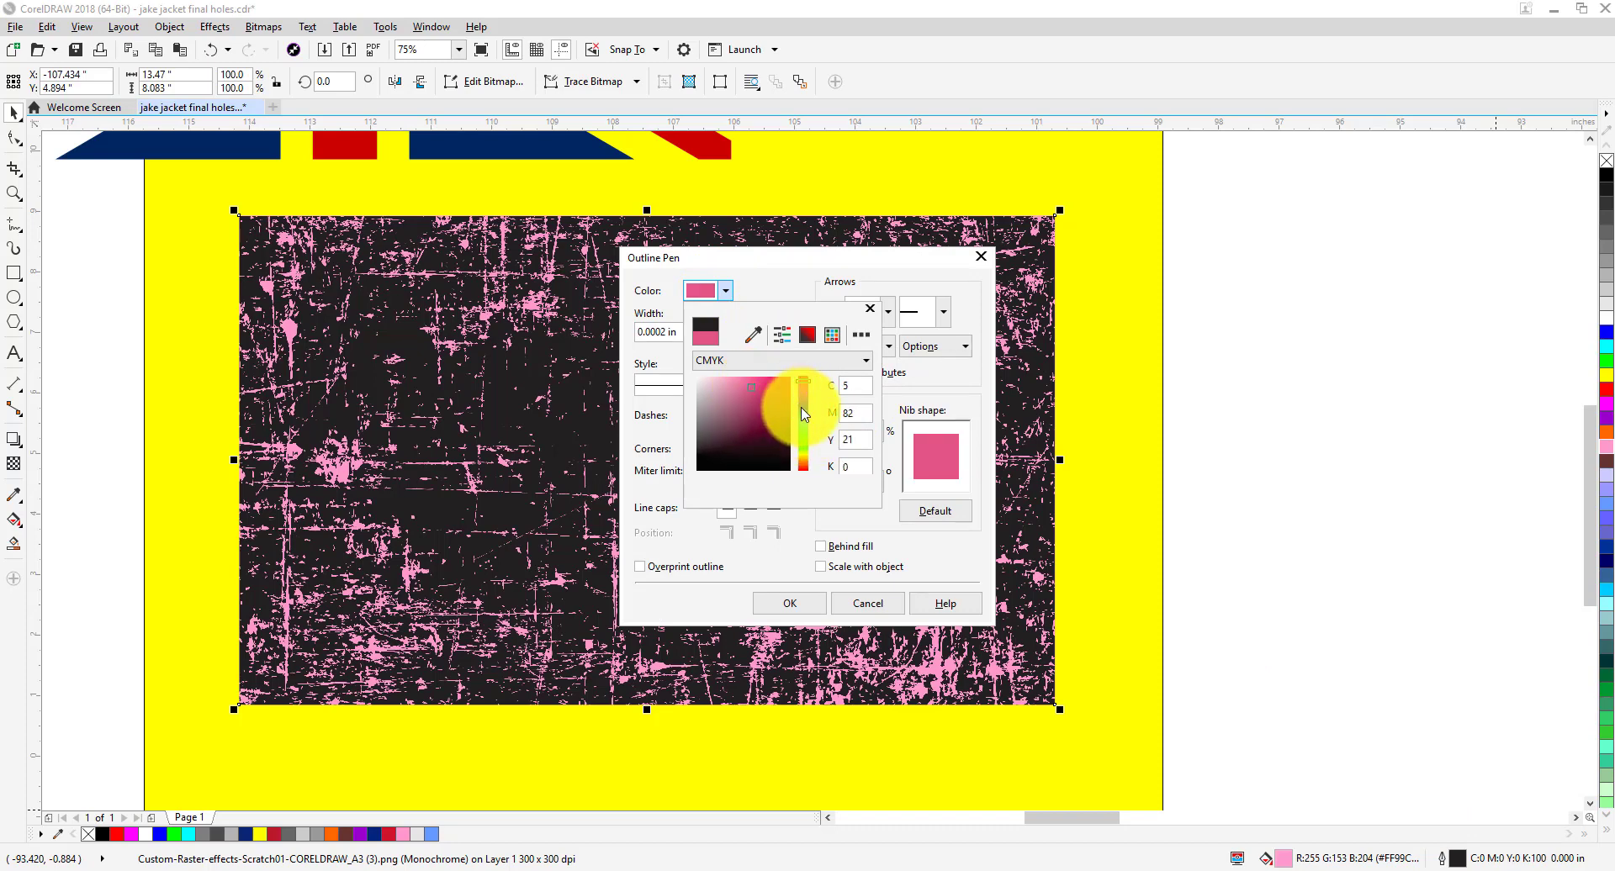
click(793, 604)
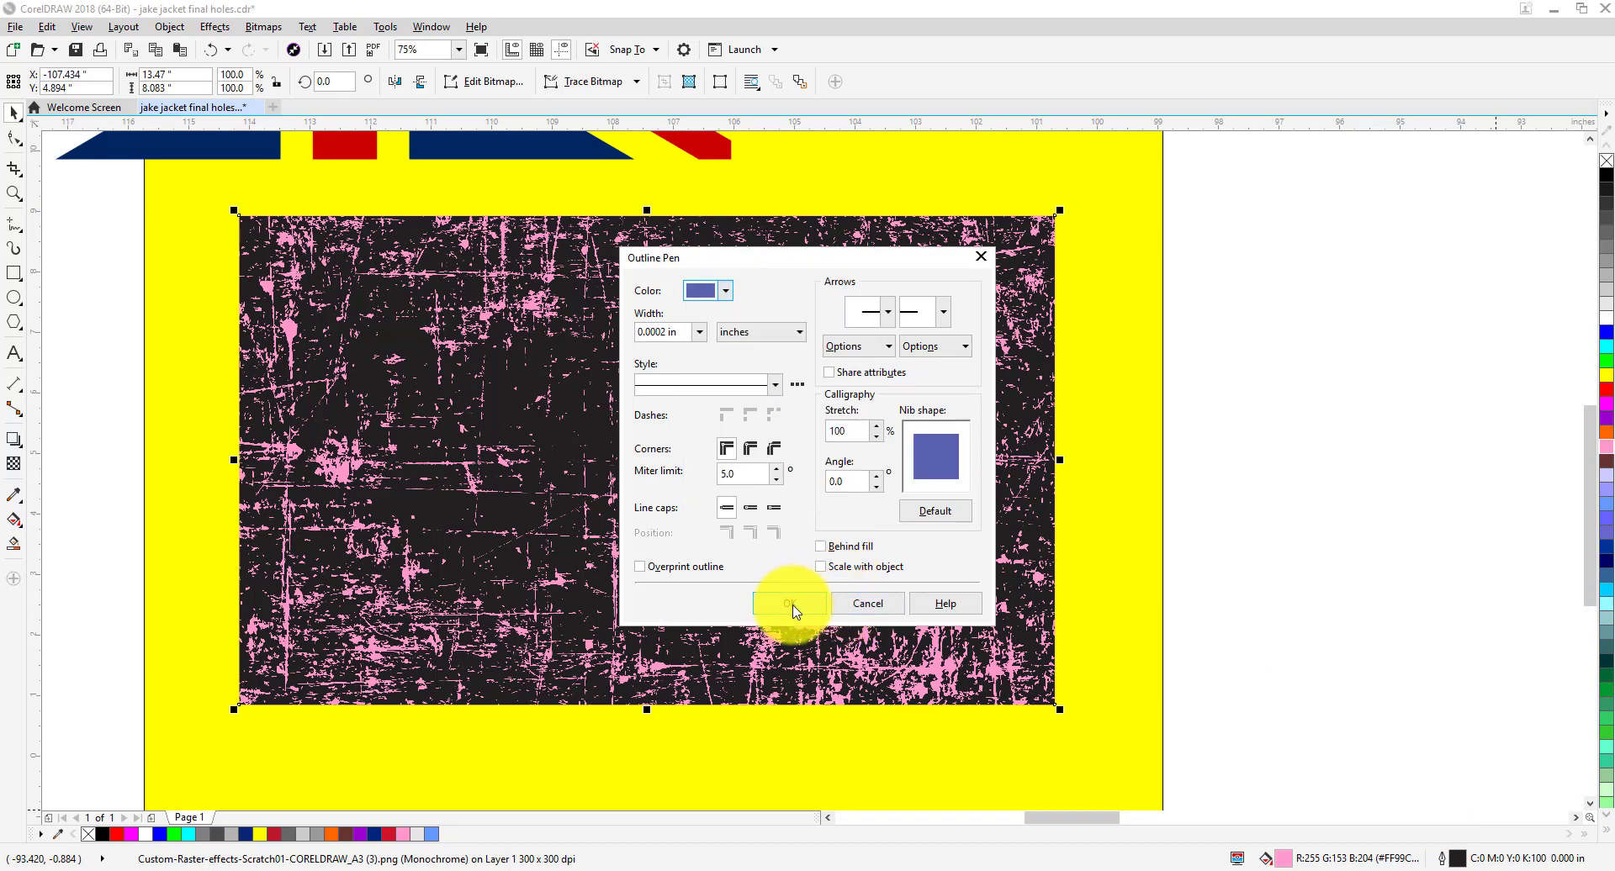
click(793, 604)
Move the scratch bitmap slightly up and left on the page.
scroll(957, 637, down, 2)
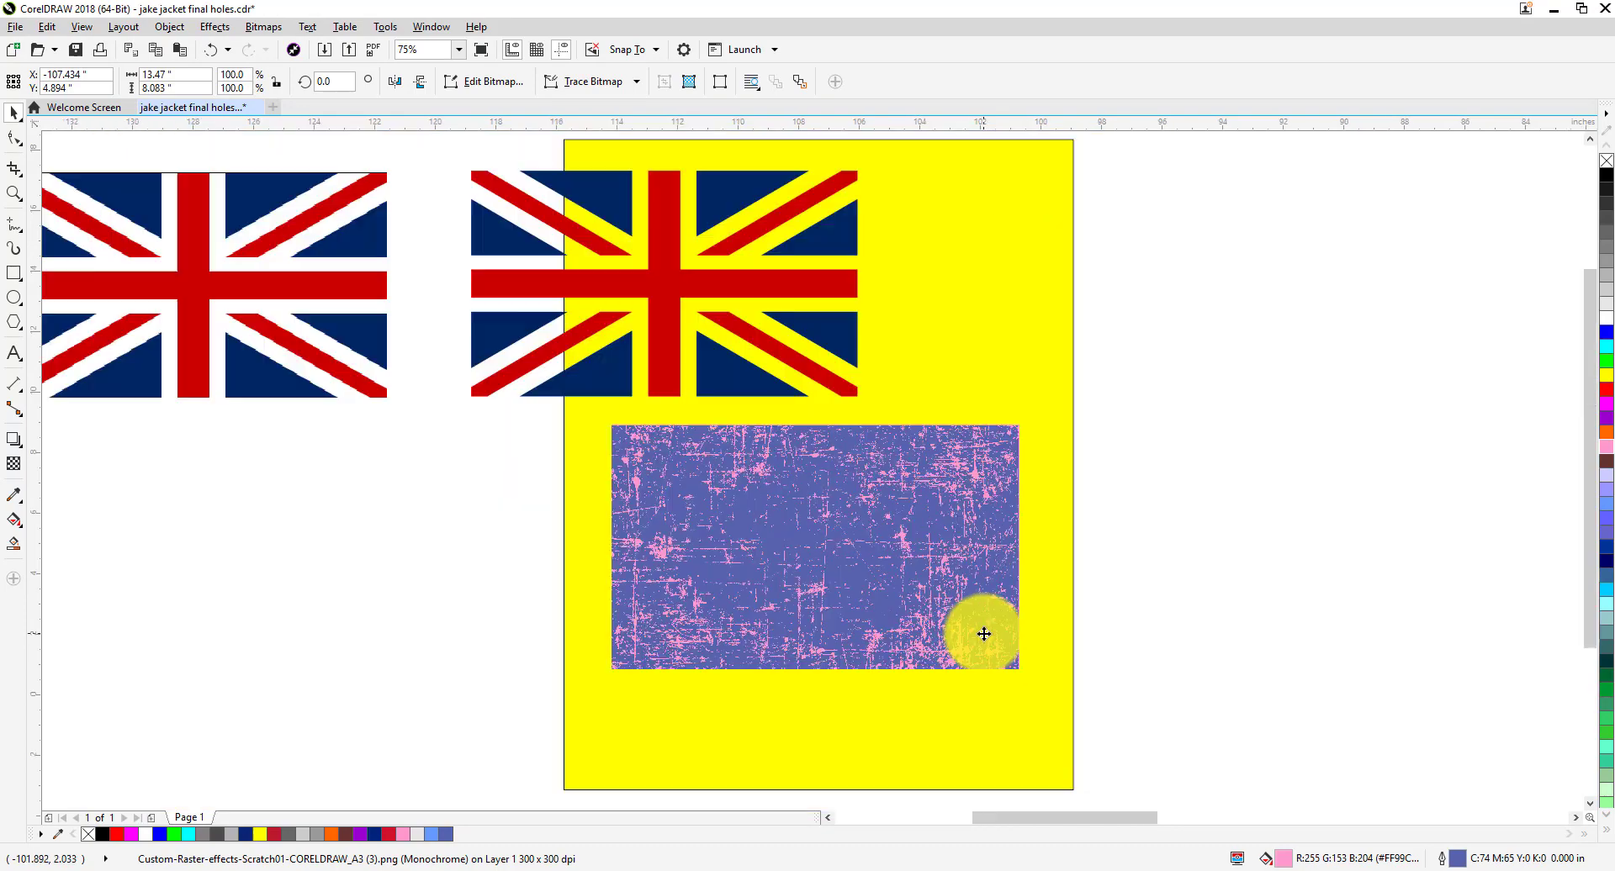
scroll(807, 600, up, 2)
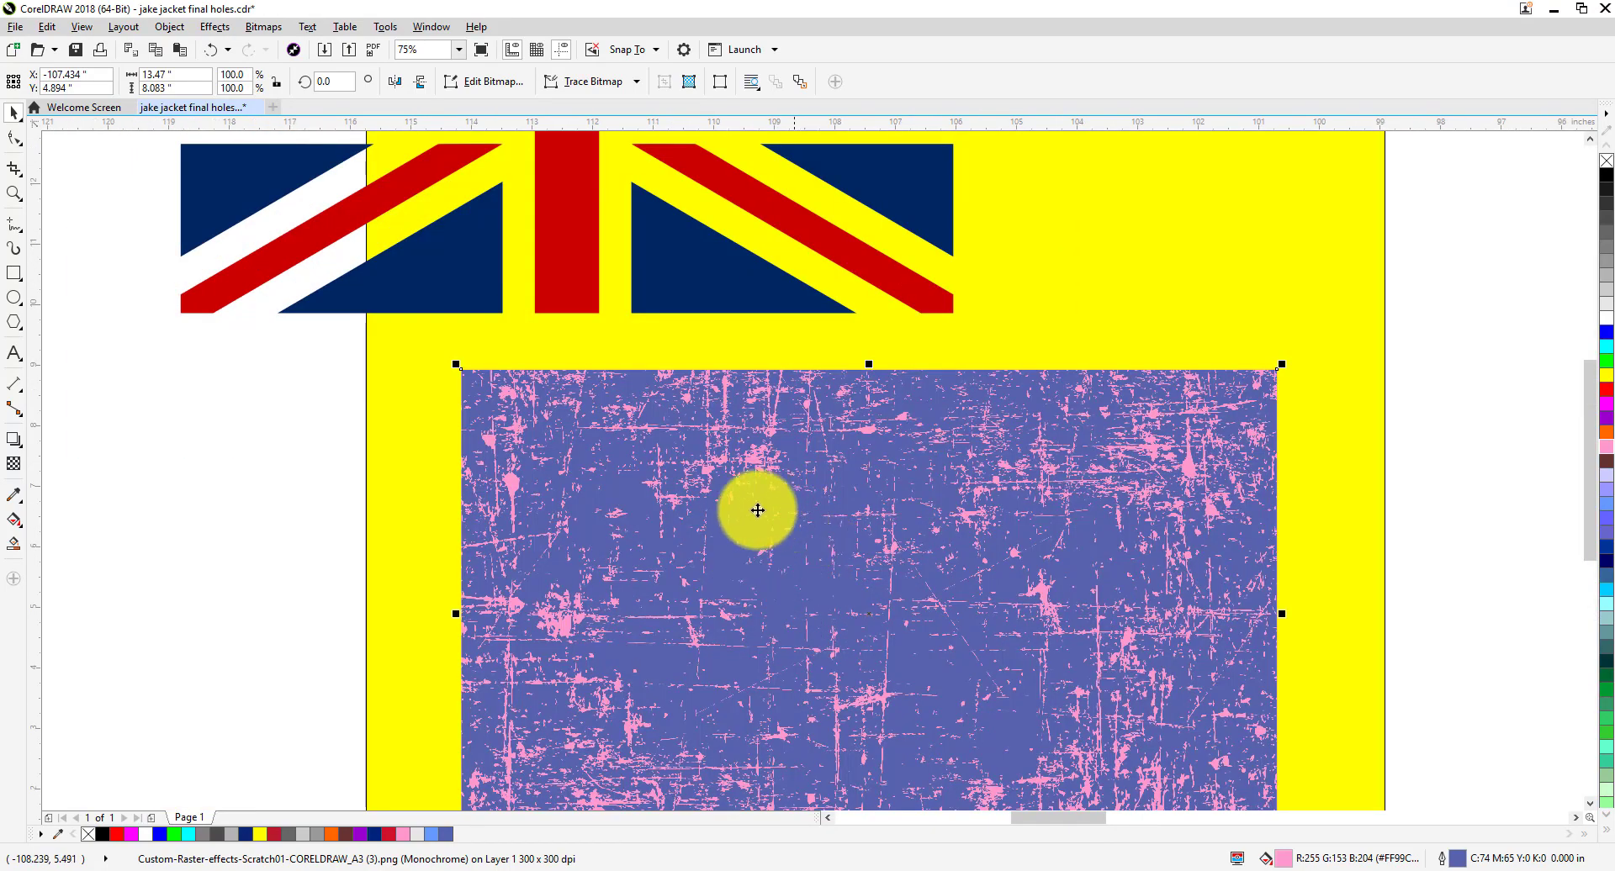
scroll(748, 516, down, 2)
scroll(822, 505, up, 2)
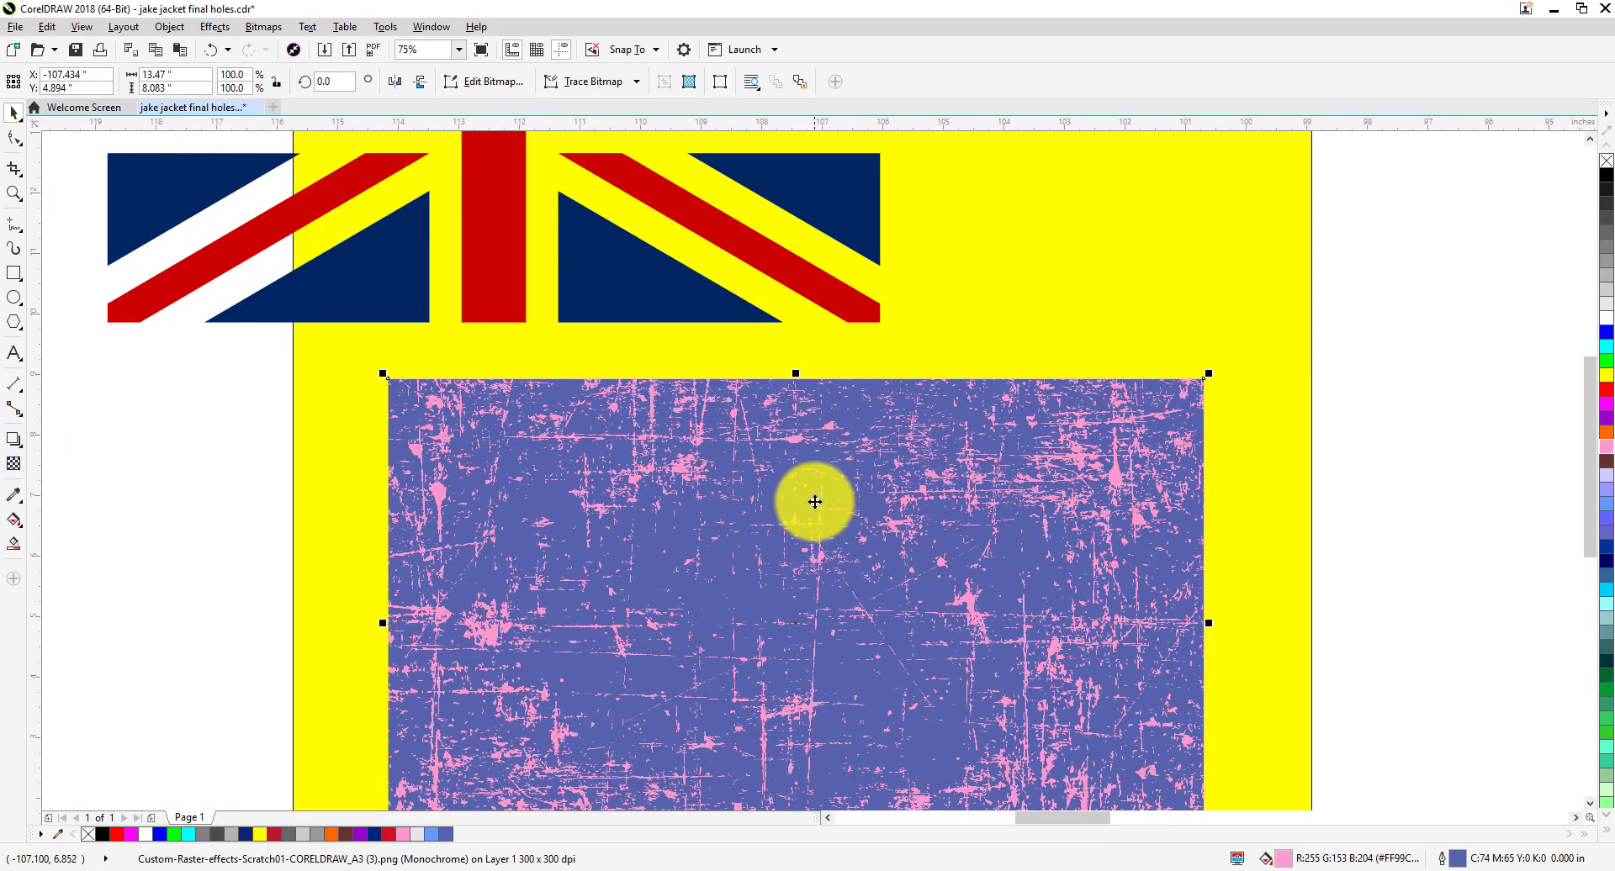
scroll(815, 497, down, 2)
scroll(924, 569, up, 2)
scroll(791, 526, down, 2)
mouse_move(791, 527)
mouse_down()
mouse_move(749, 508)
mouse_move(775, 548)
mouse_up()
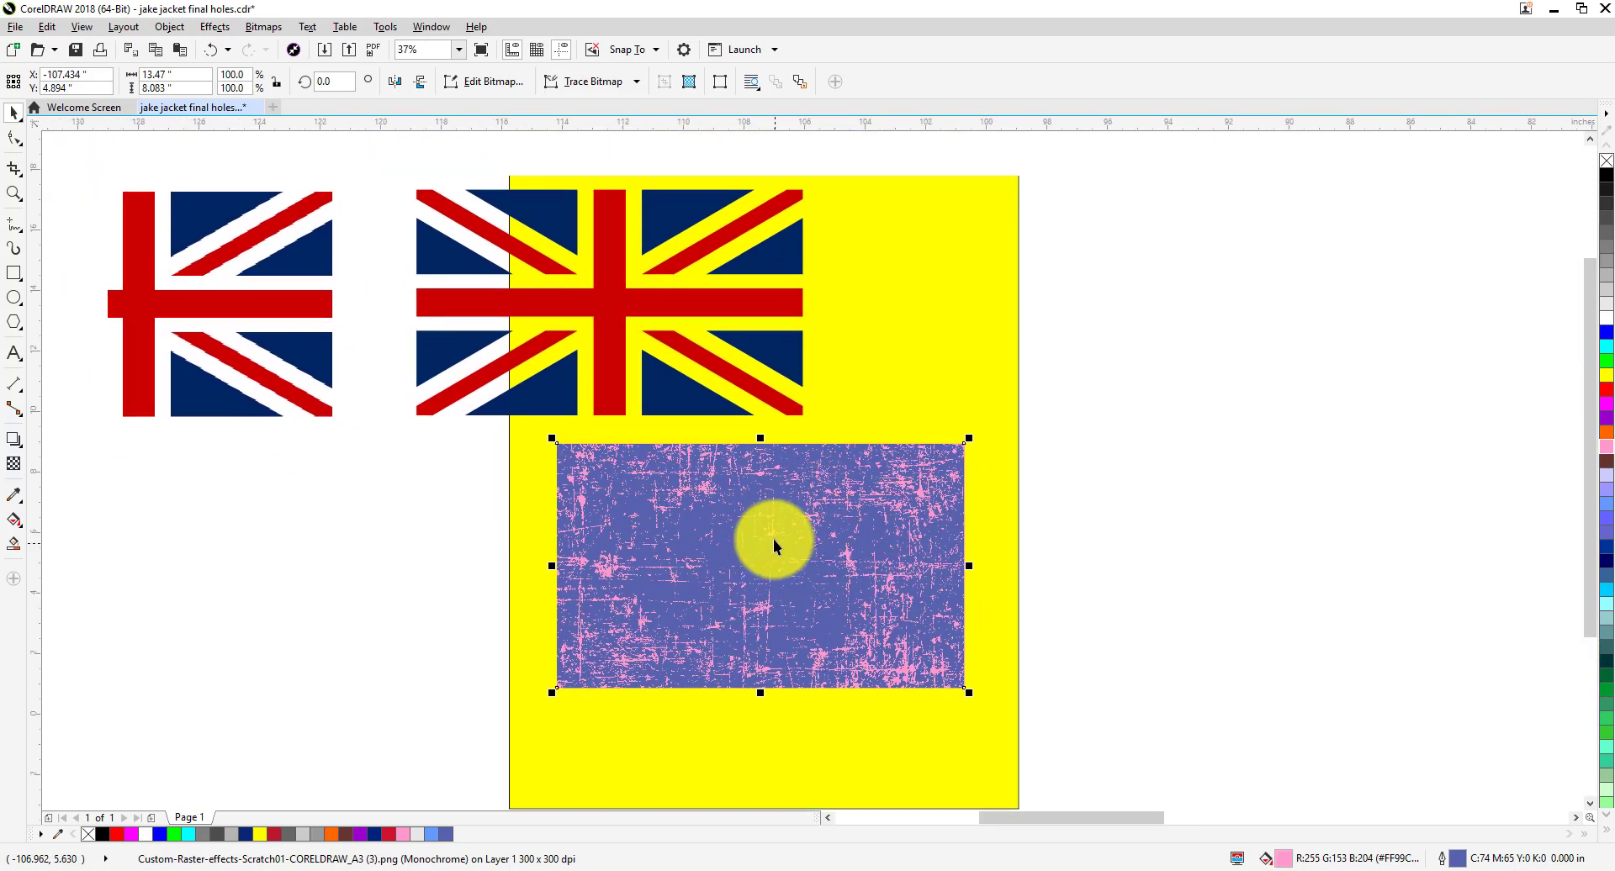
drag(697, 517, 689, 505)
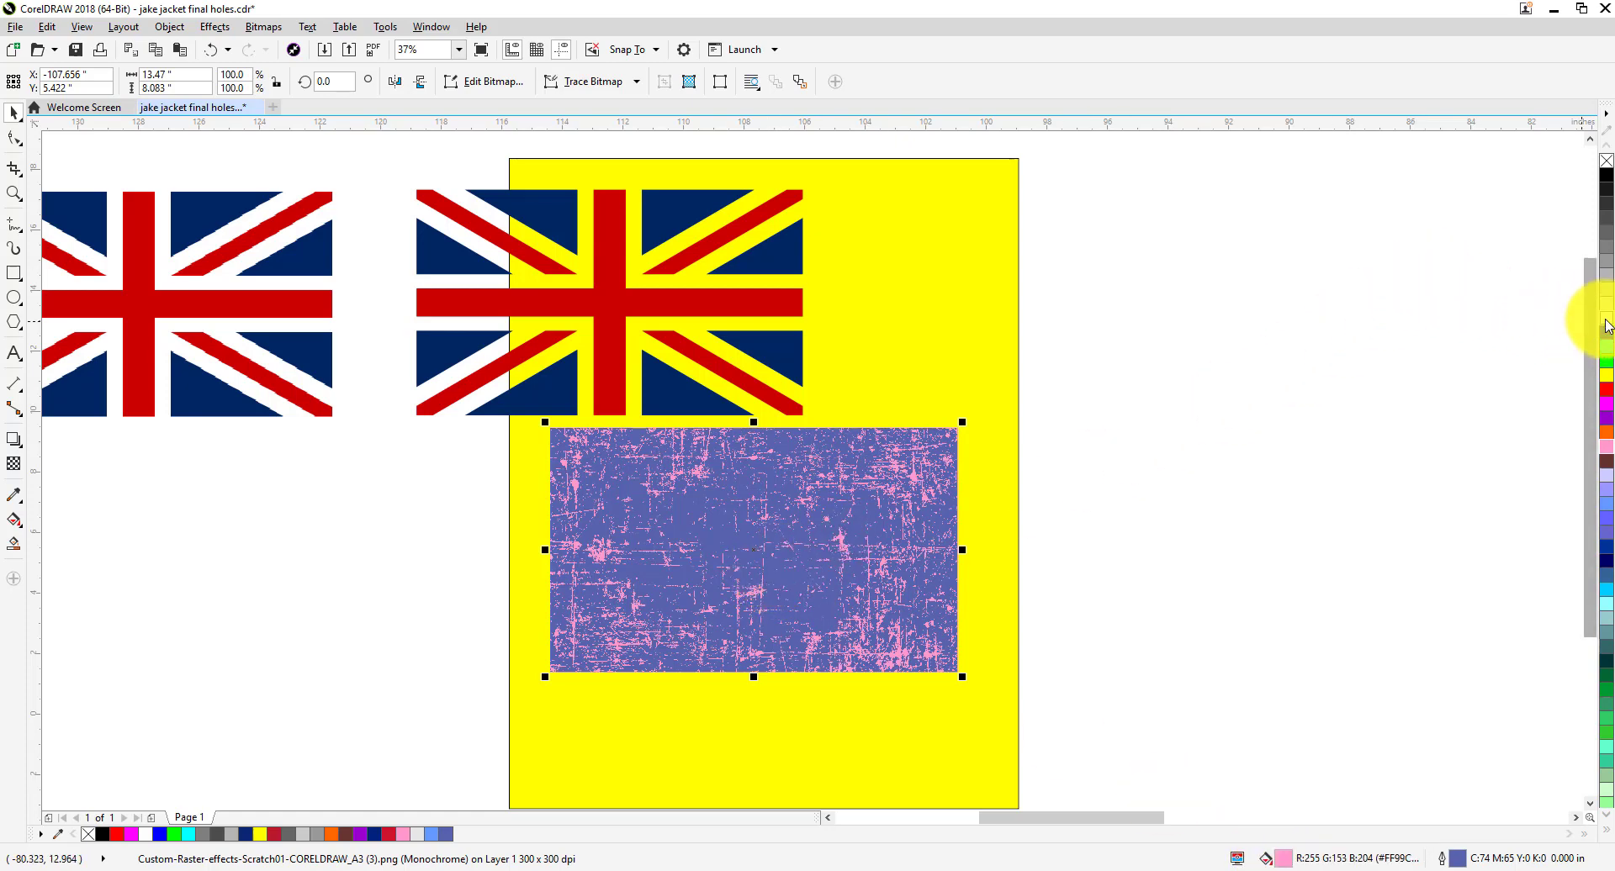
Apply No Fill to the bitmap so its scratch marks become transparent.
scroll(340, 398, left, 5)
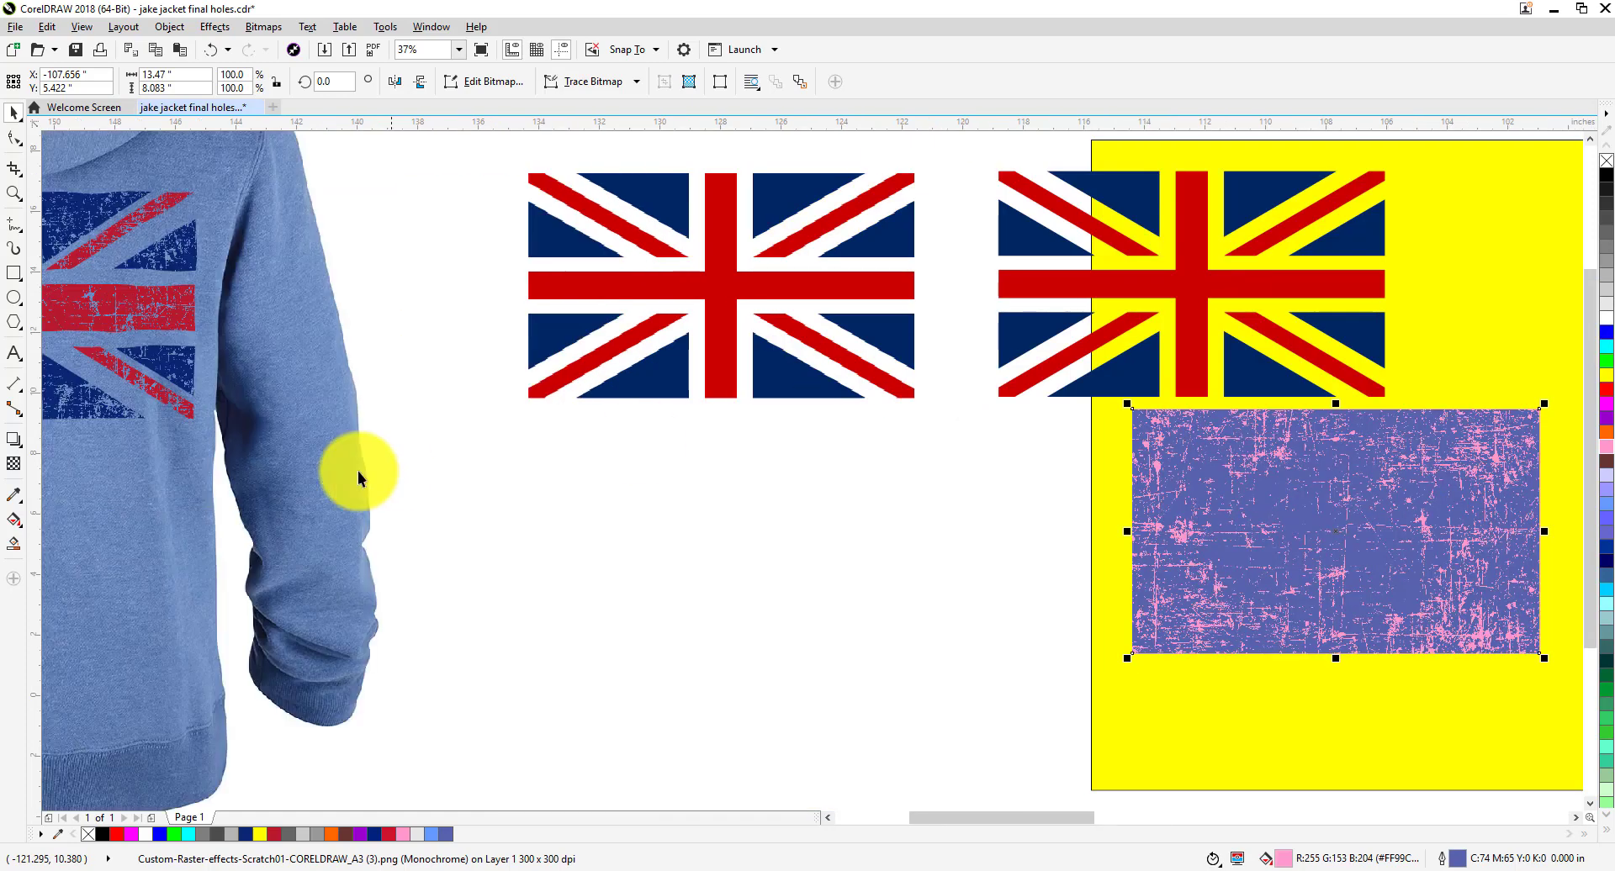
scroll(357, 471, left, 1)
scroll(443, 605, right, 5)
scroll(984, 508, right, 2)
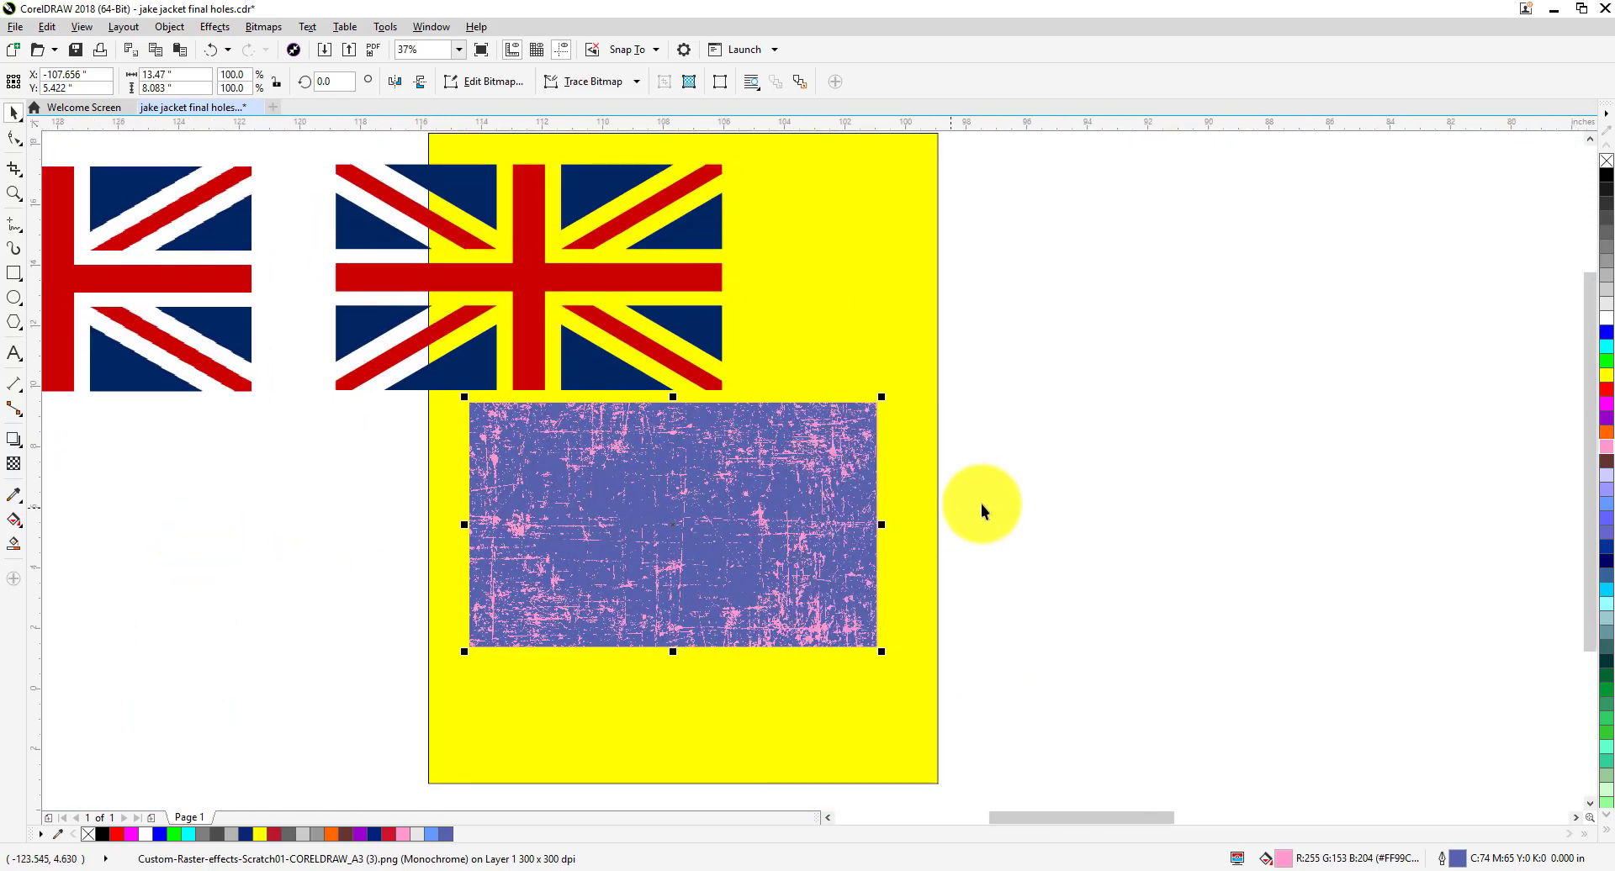
scroll(944, 468, right, 1)
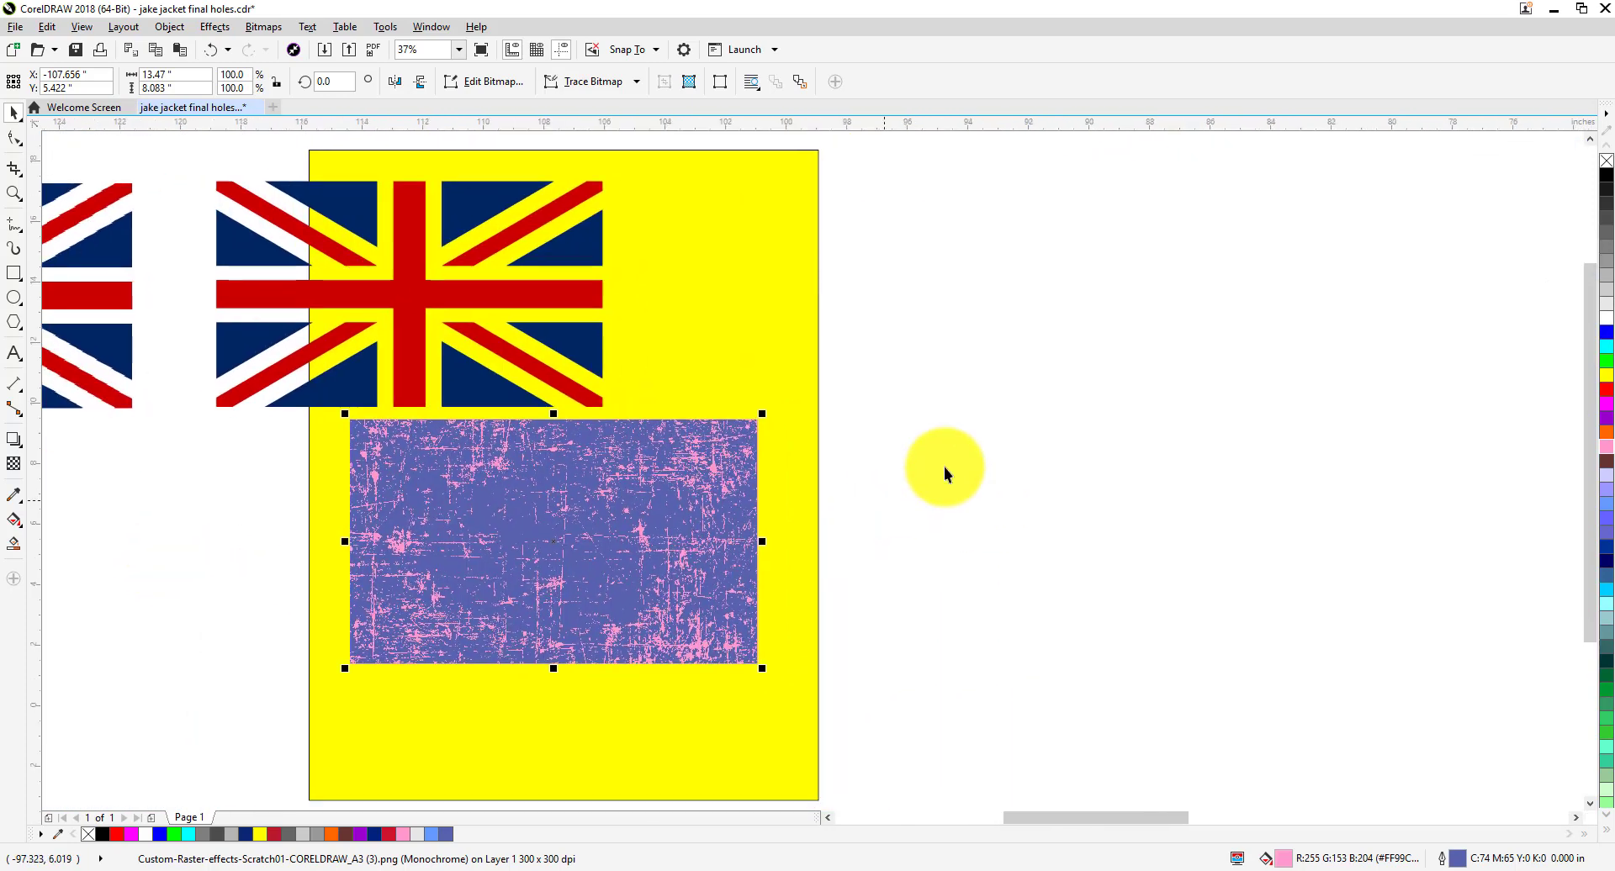
click(1607, 162)
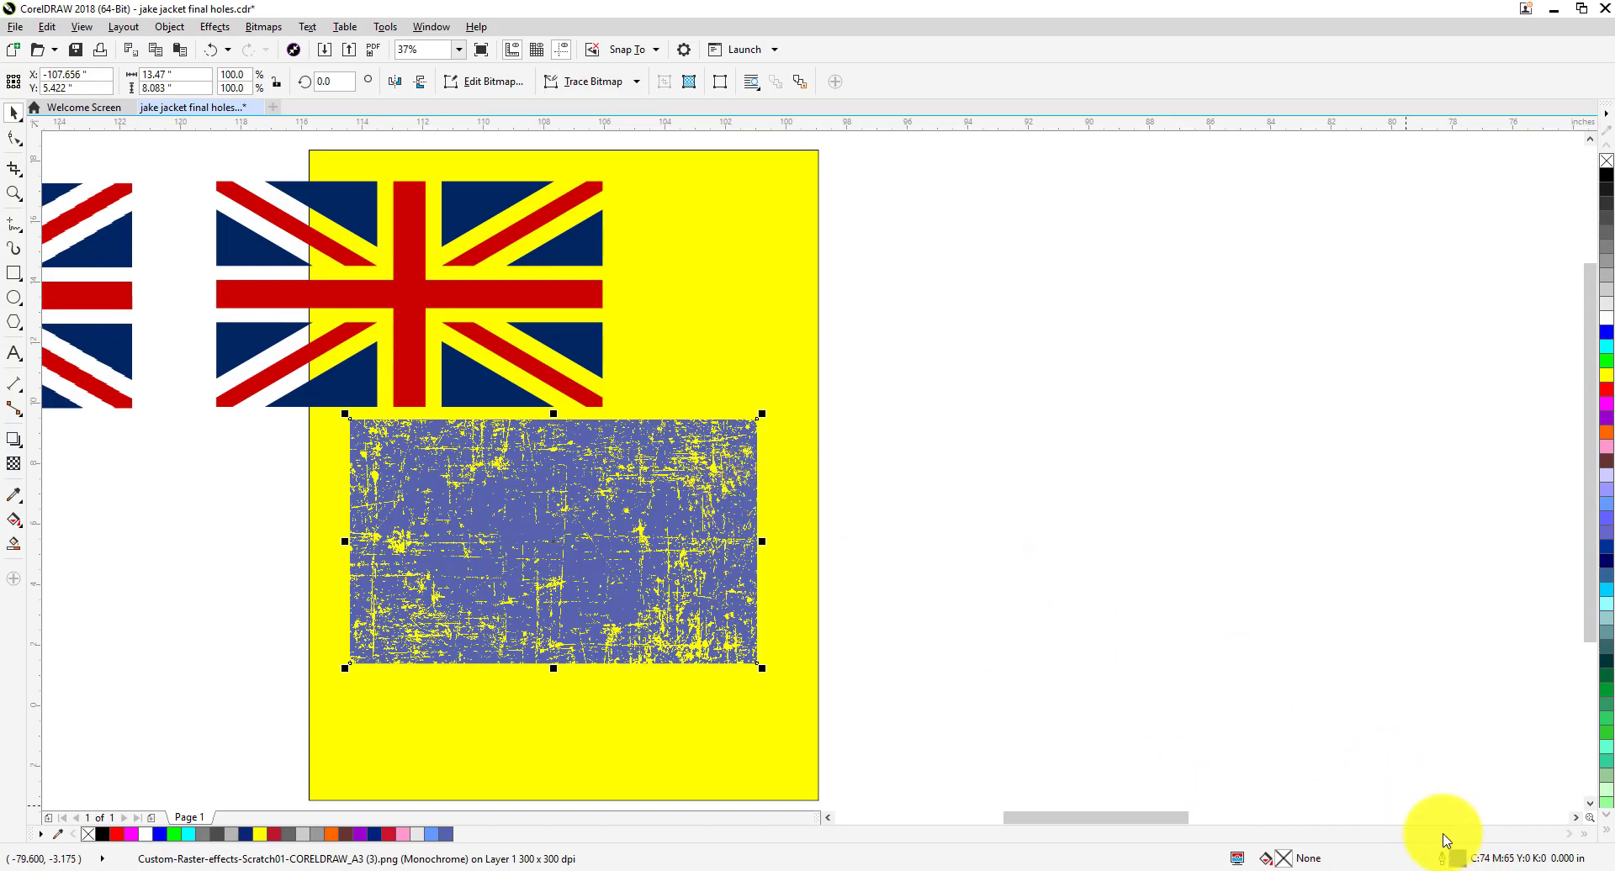
Set the bitmap's outline colour to the flag's navy blue, sampled with the eyedropper.
double_click(1459, 862)
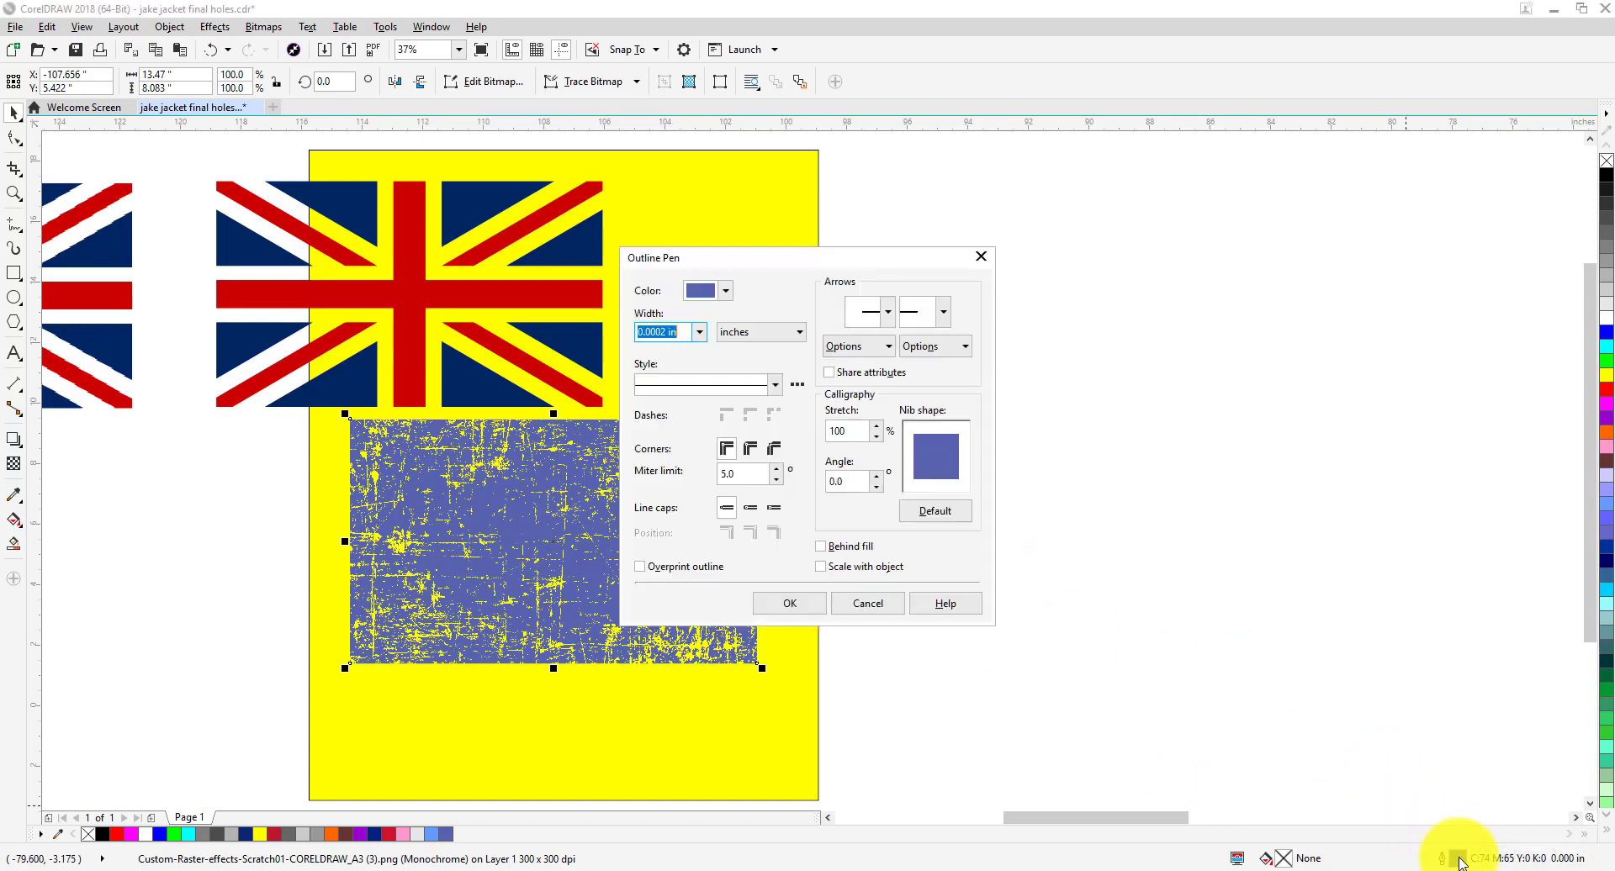
click(727, 291)
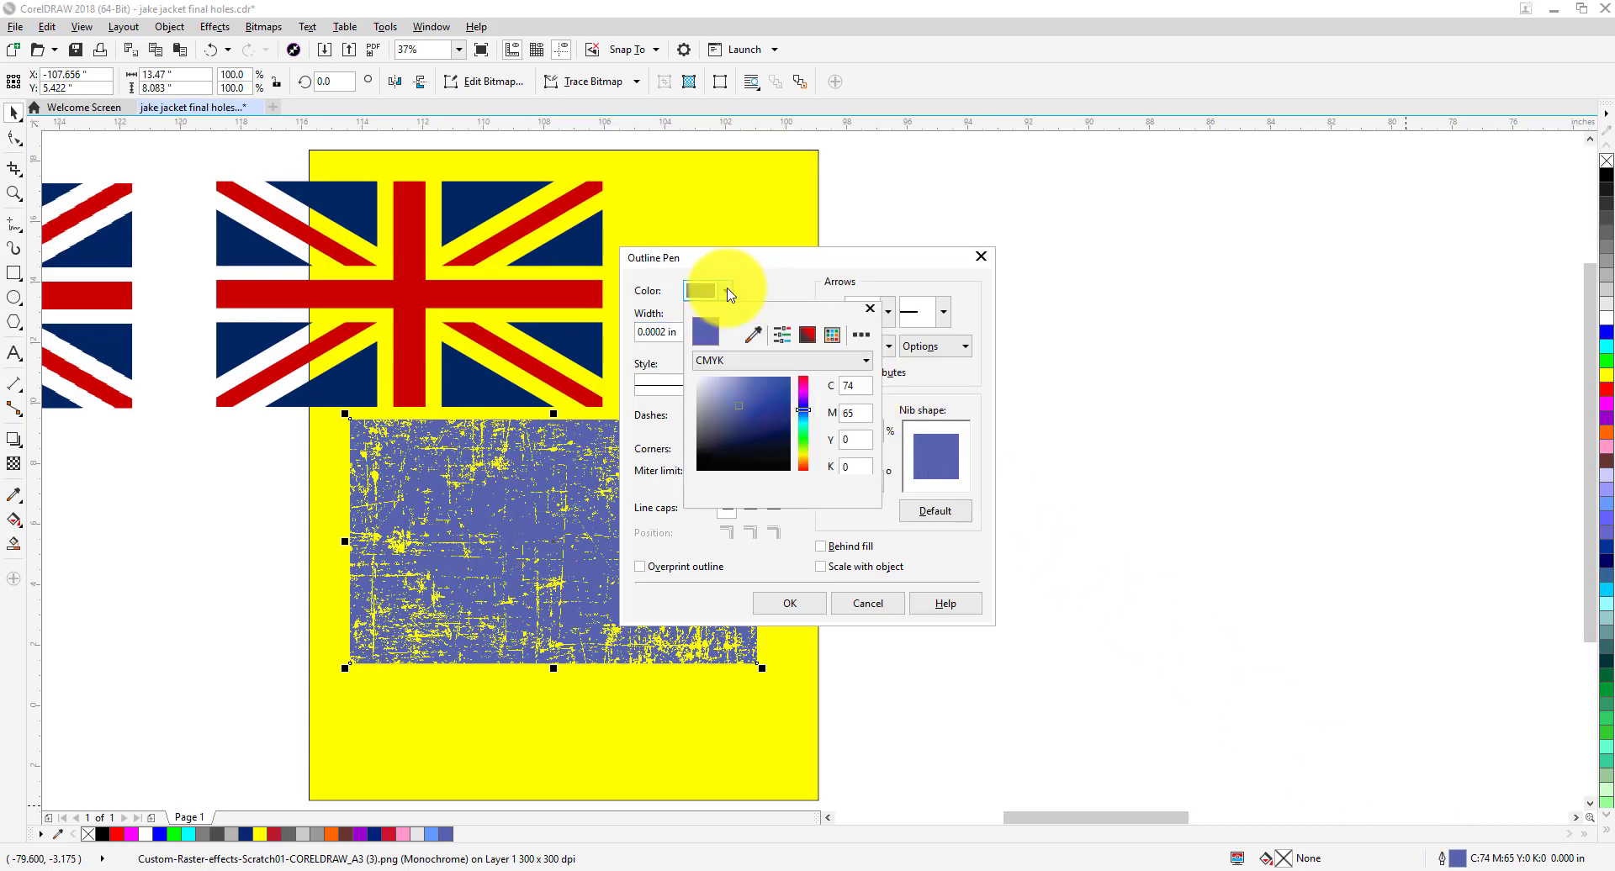
click(763, 335)
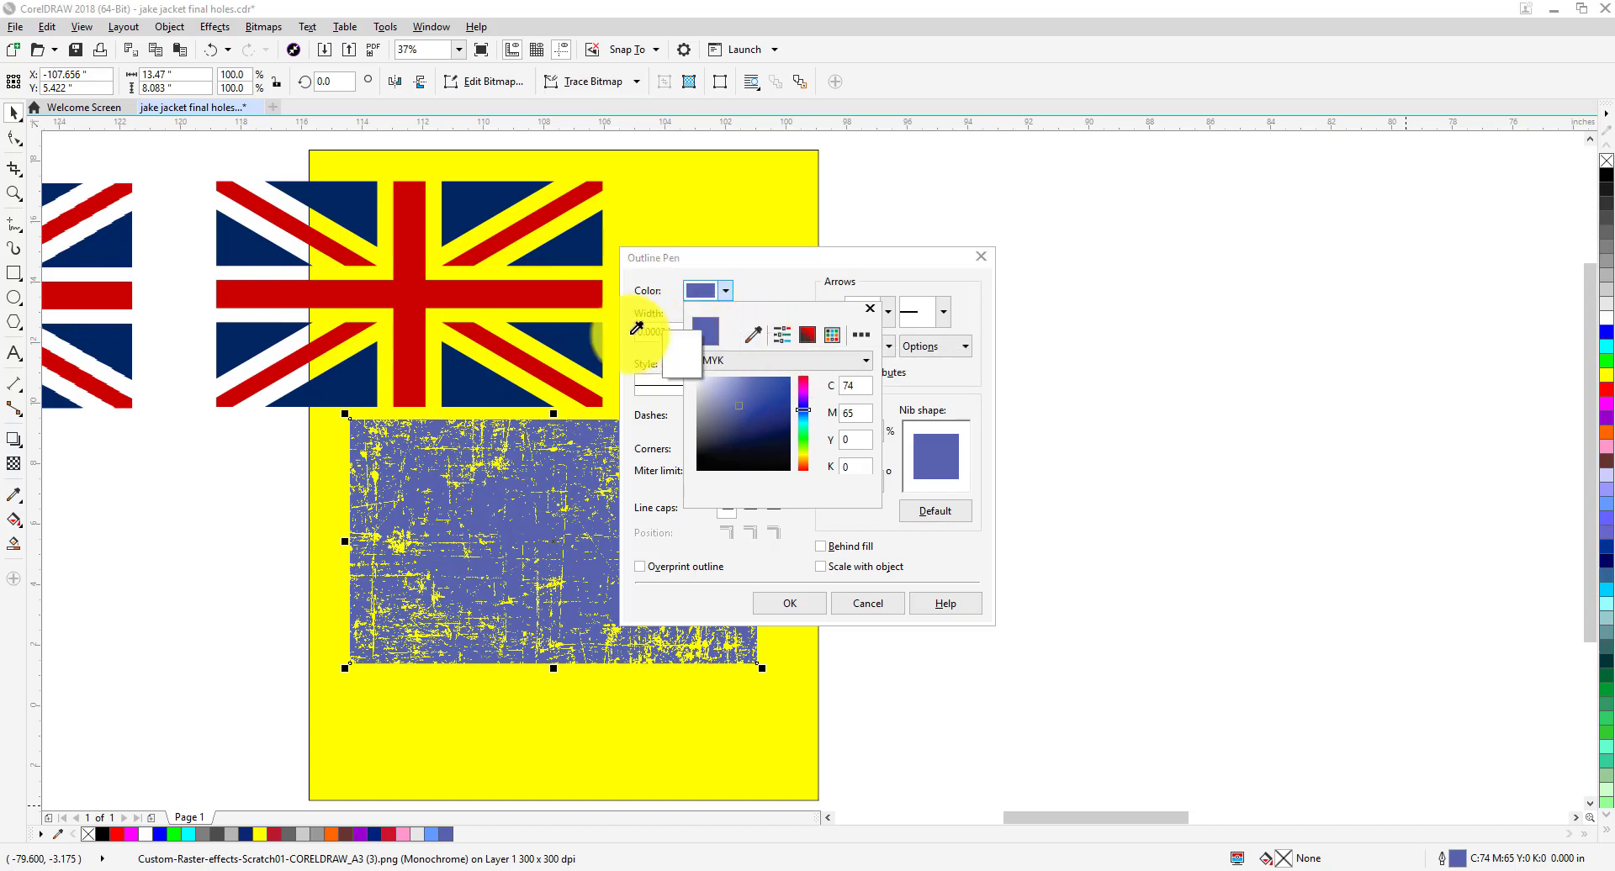
click(471, 383)
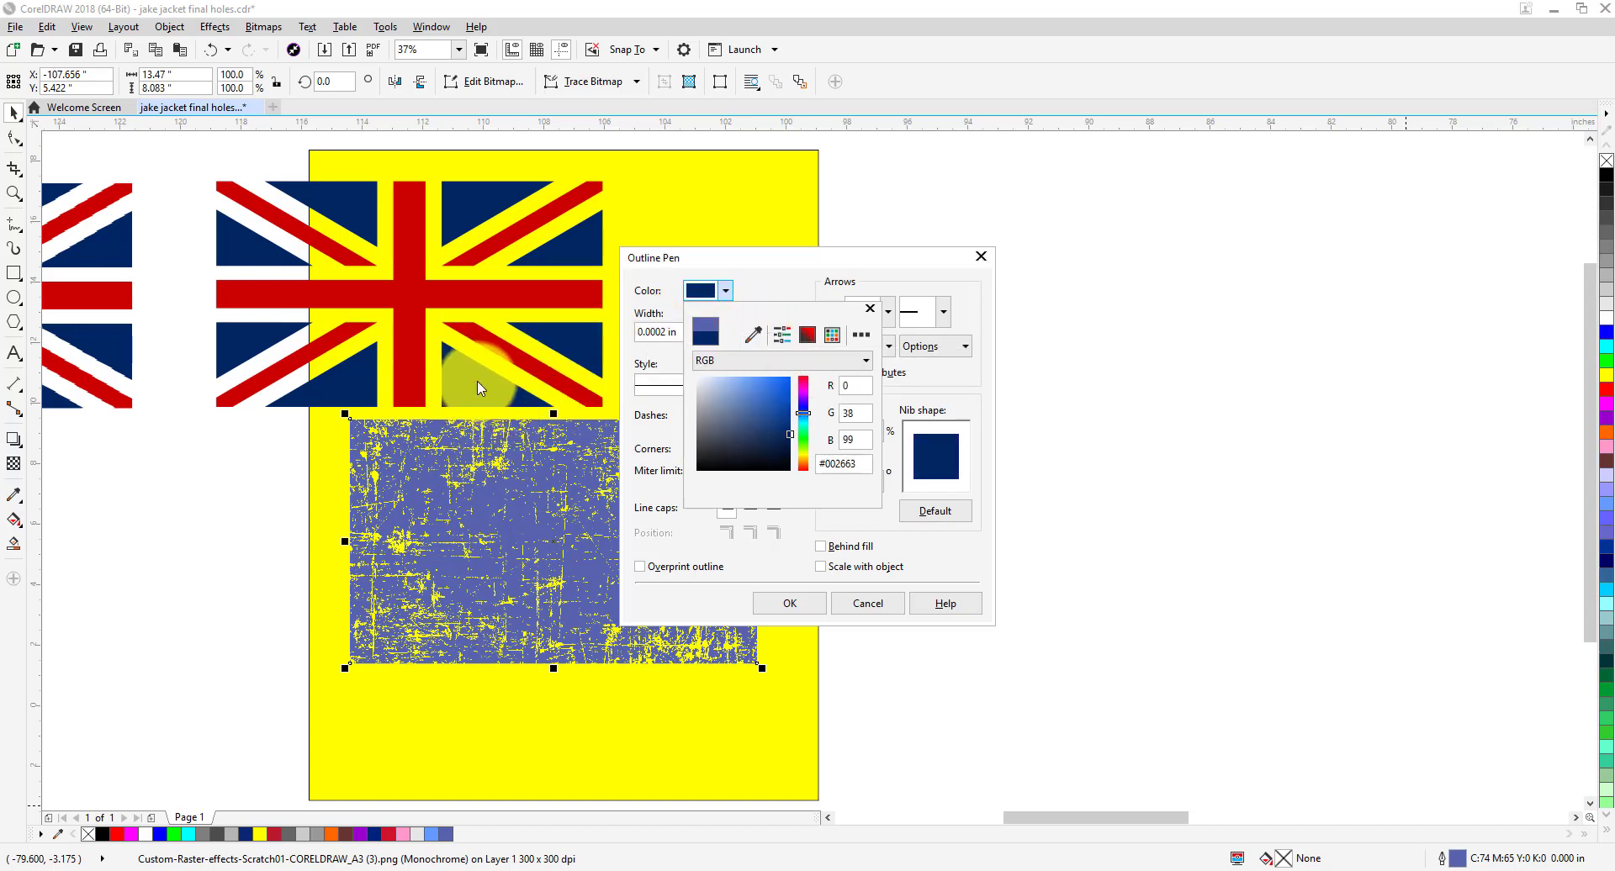
click(791, 604)
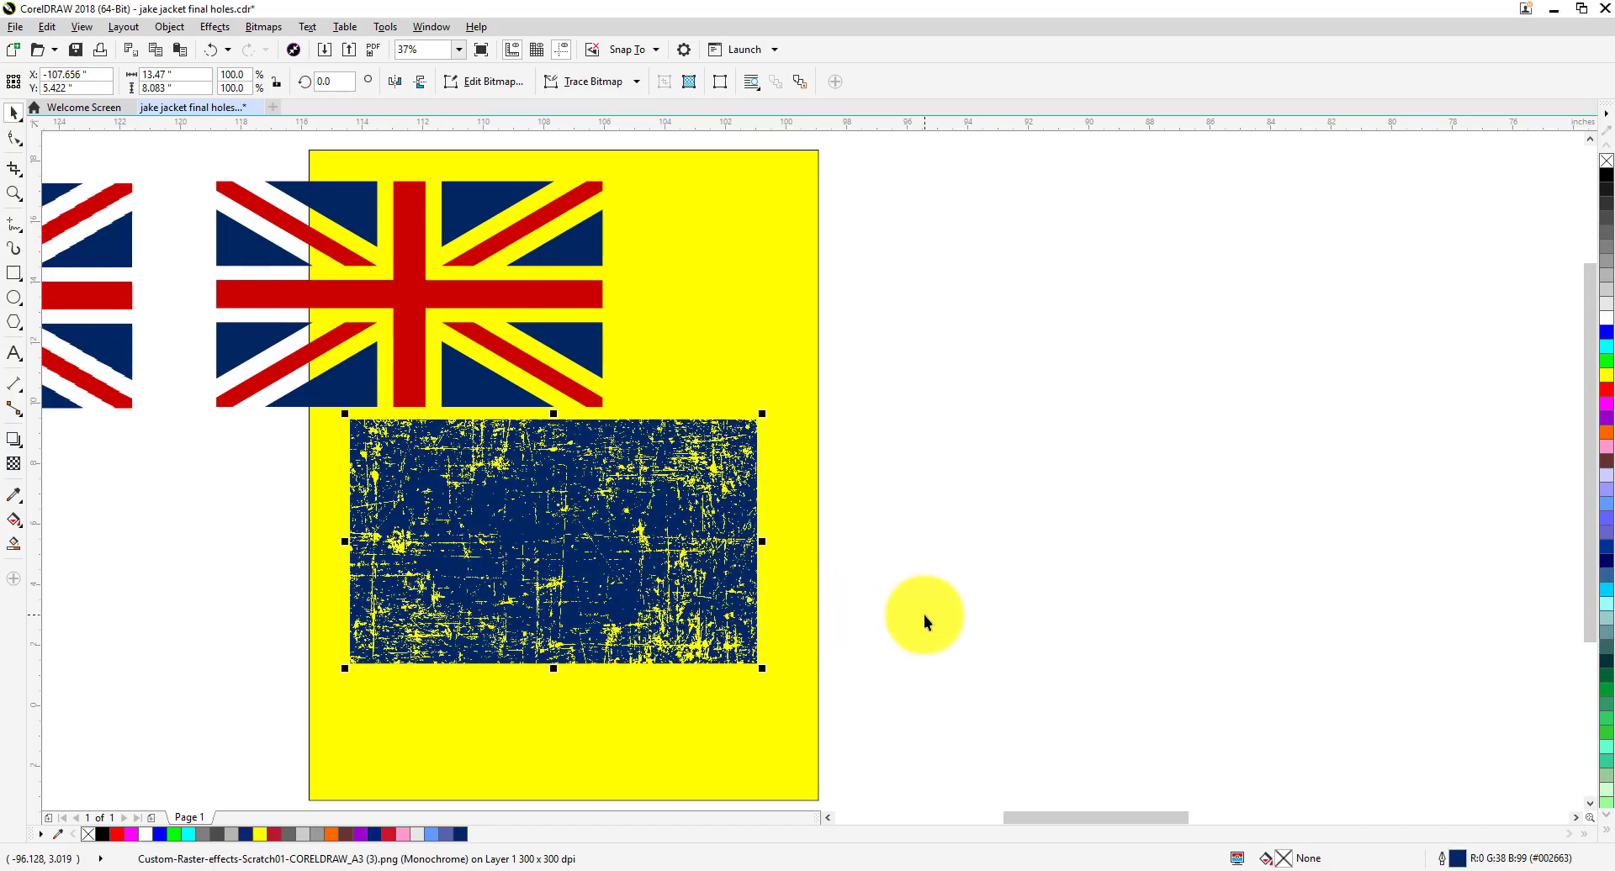
click(920, 610)
Stretch the yellow background rectangle wider to the right.
drag(929, 651, 993, 497)
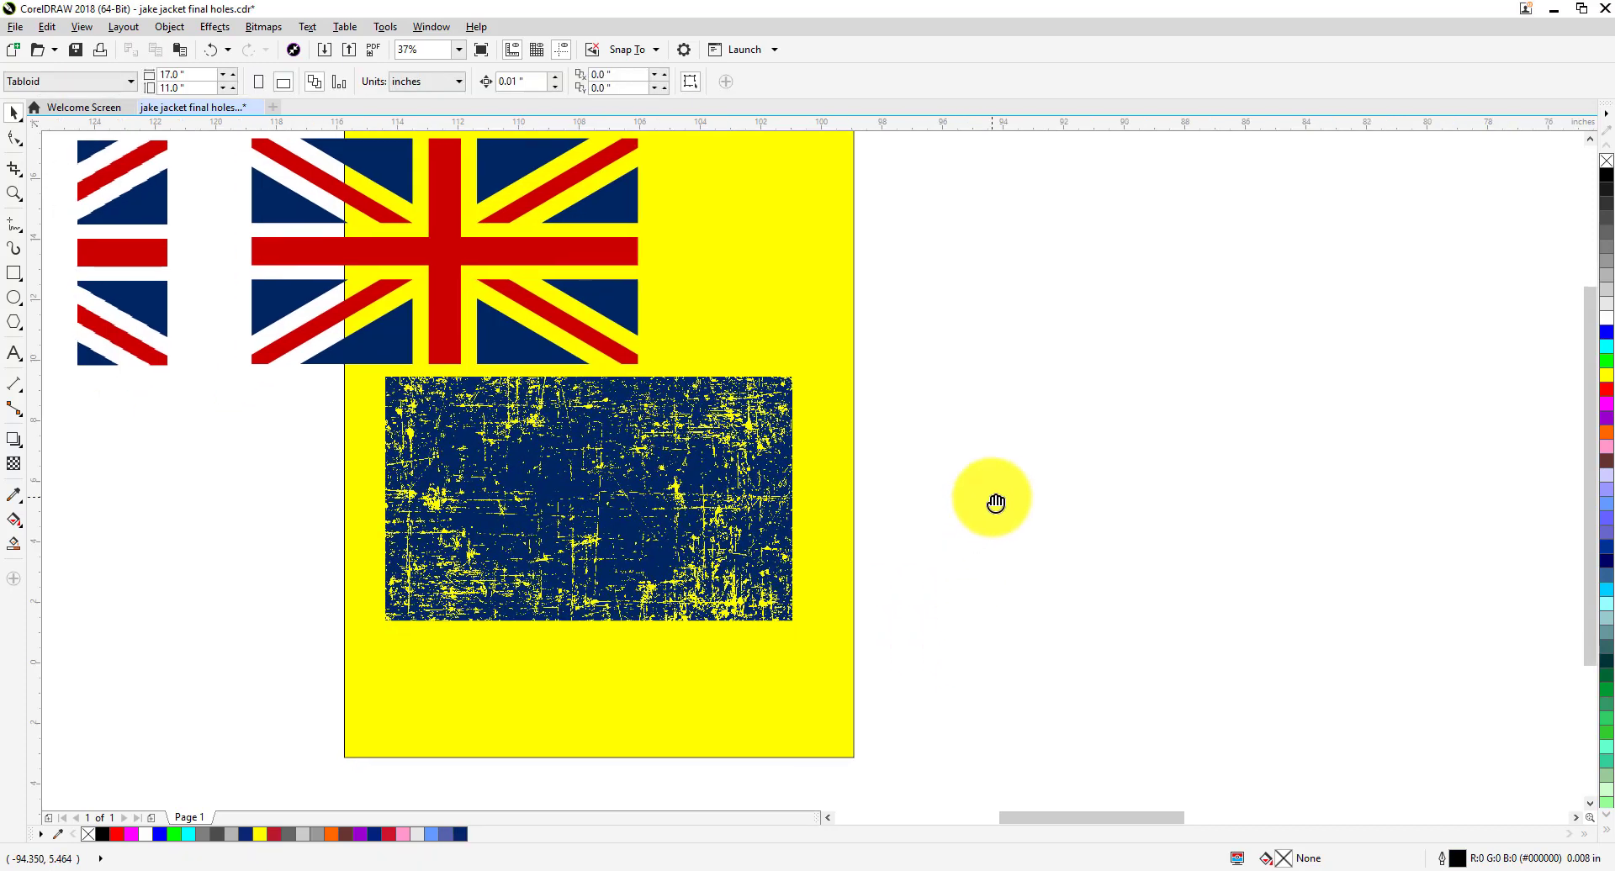
click(826, 598)
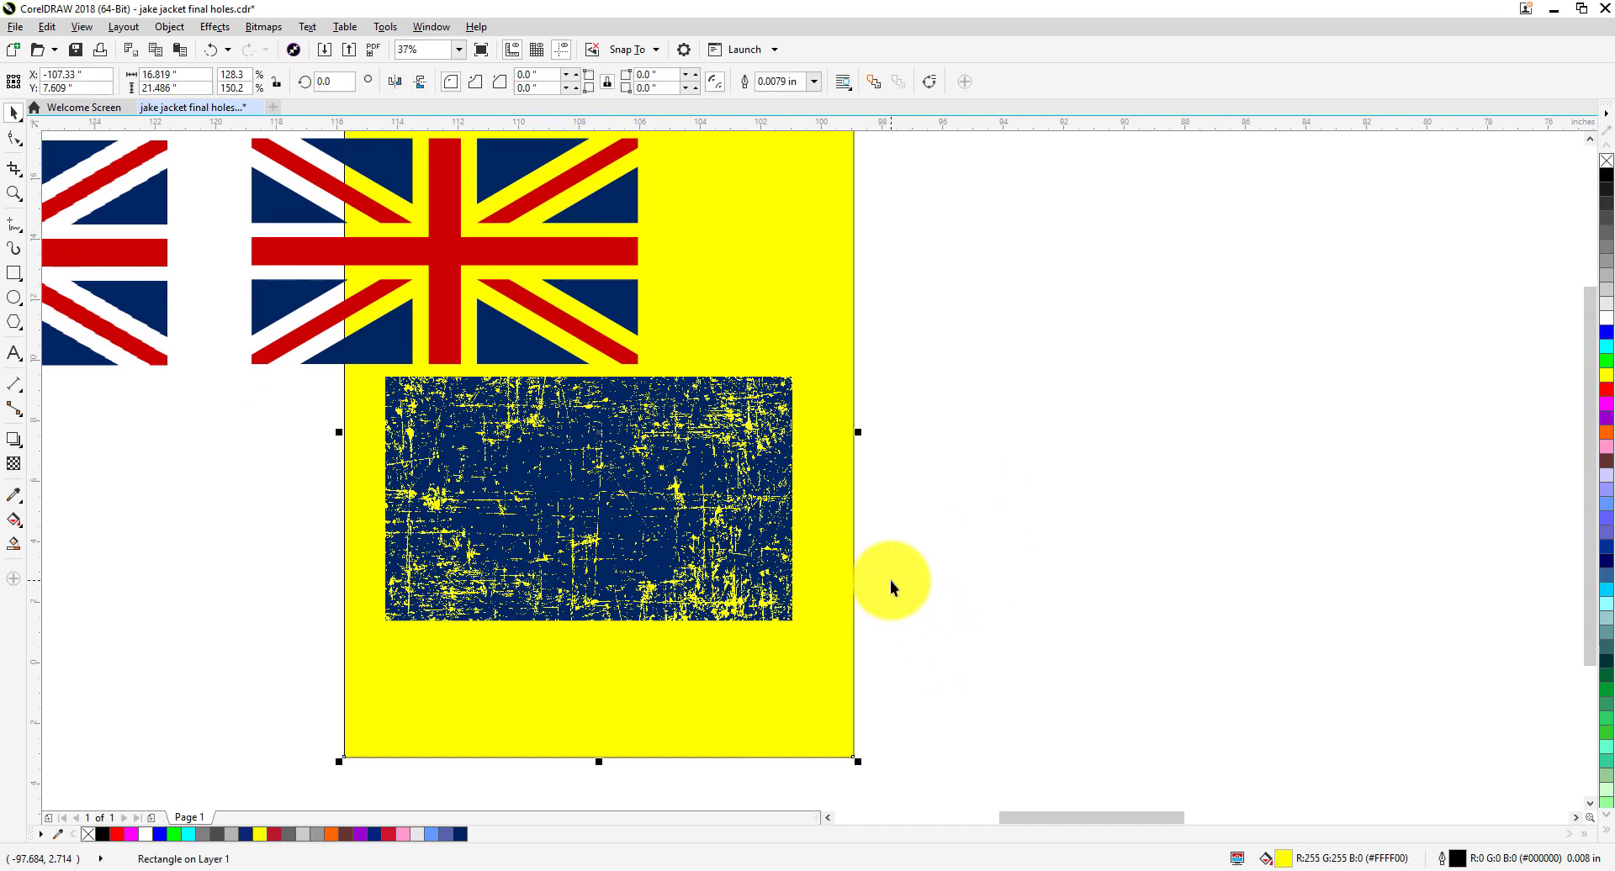
scroll(890, 580, up, 2)
scroll(890, 581, down, 2)
scroll(886, 573, down, 2)
drag(873, 507, 1030, 515)
scroll(779, 496, up, 2)
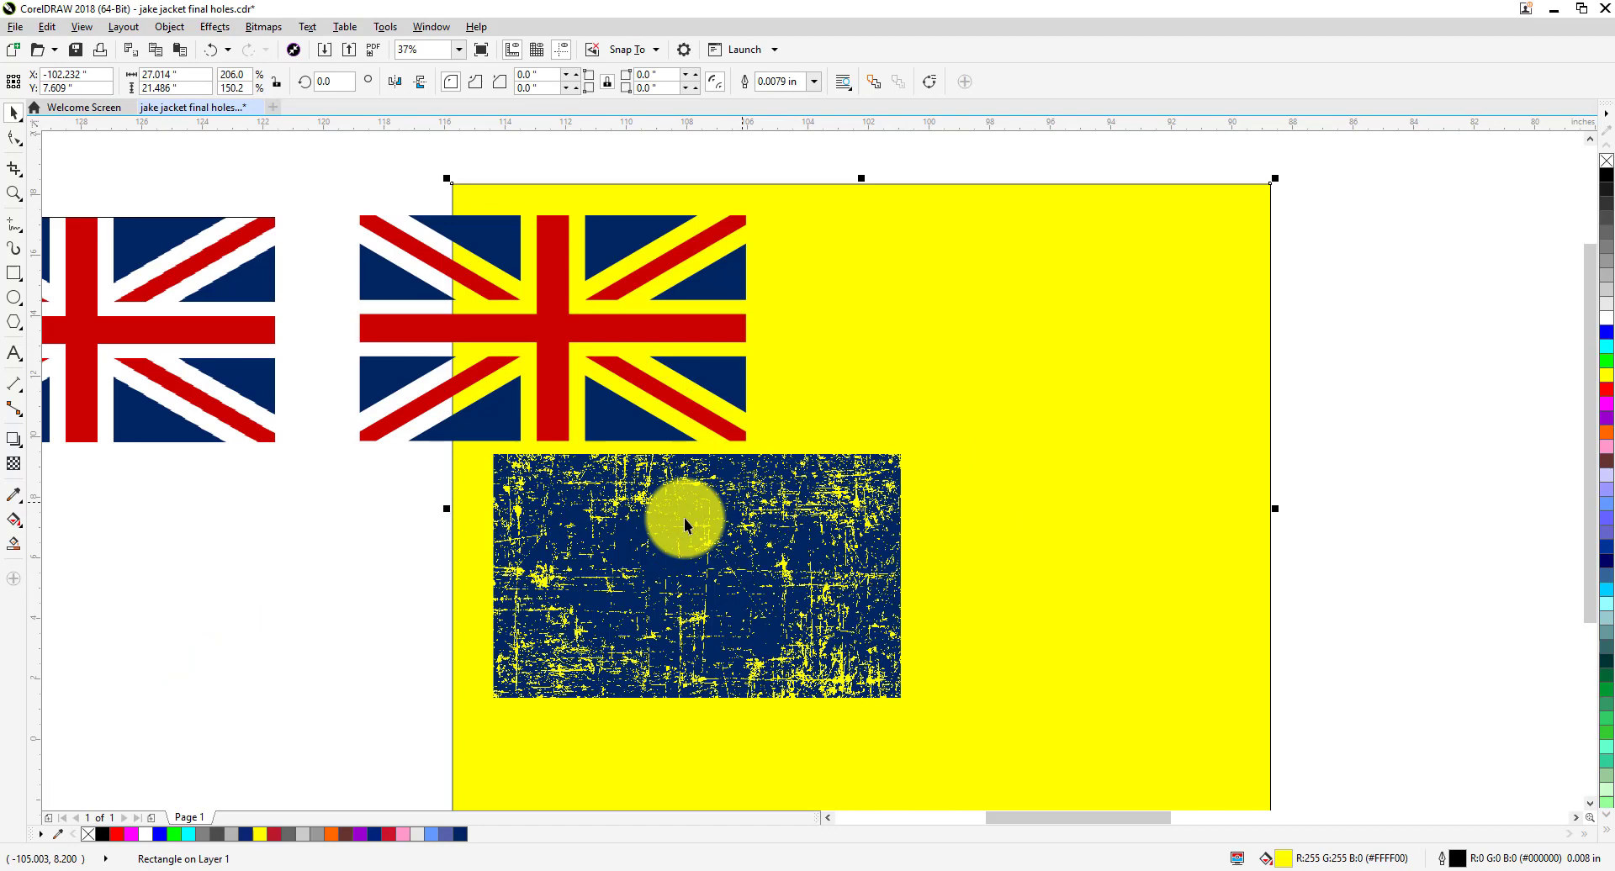
Duplicate the navy scratch bitmap and move the copy to the right of the original.
click(548, 527)
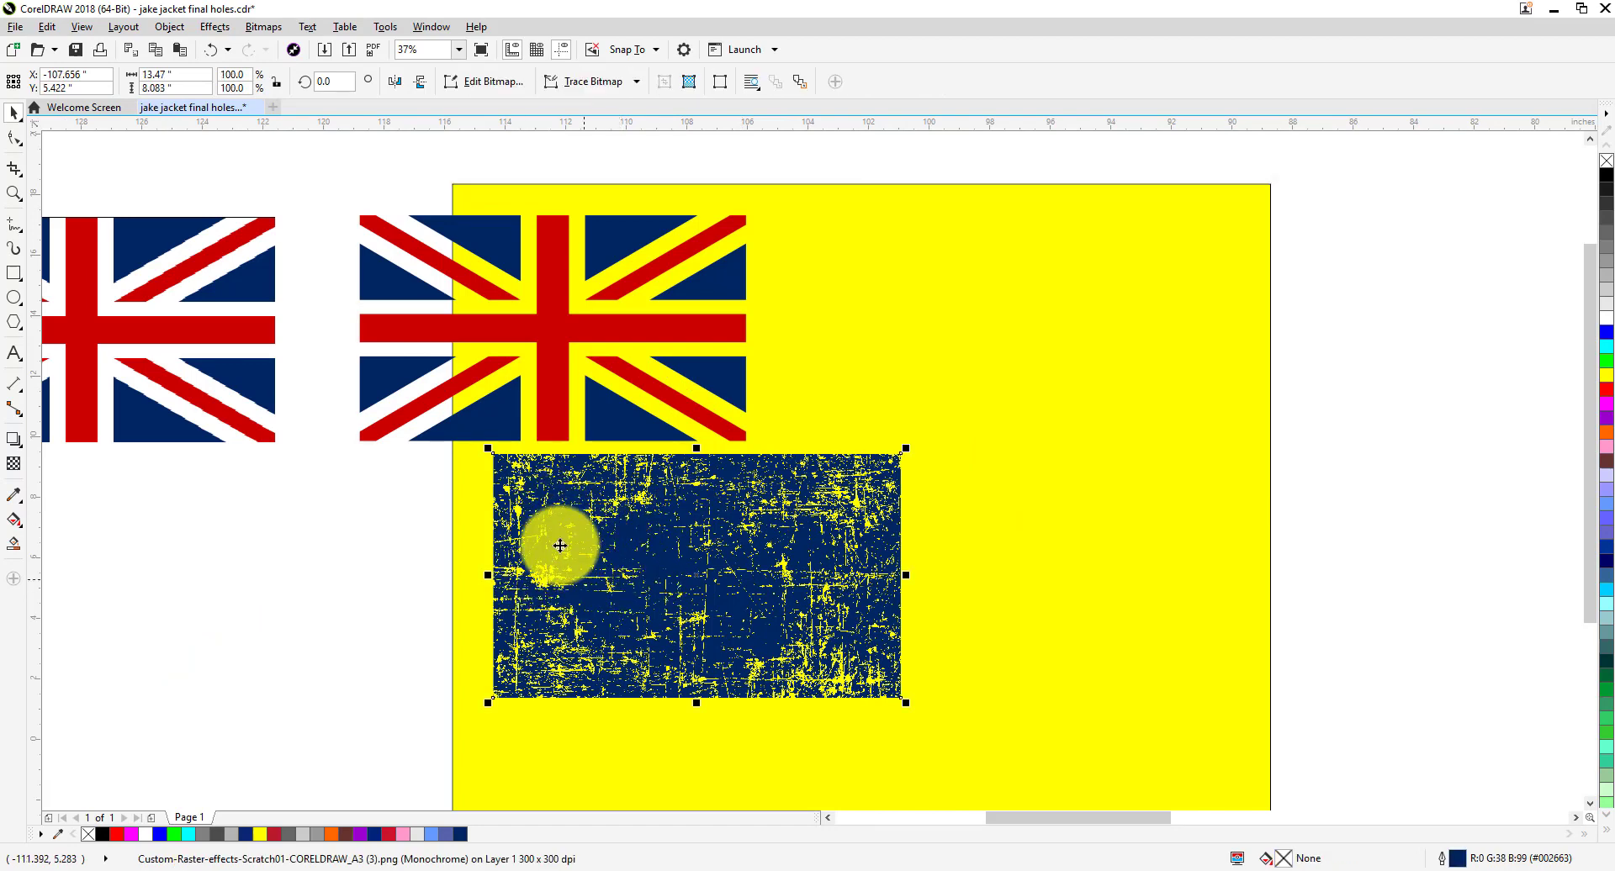
click(47, 26)
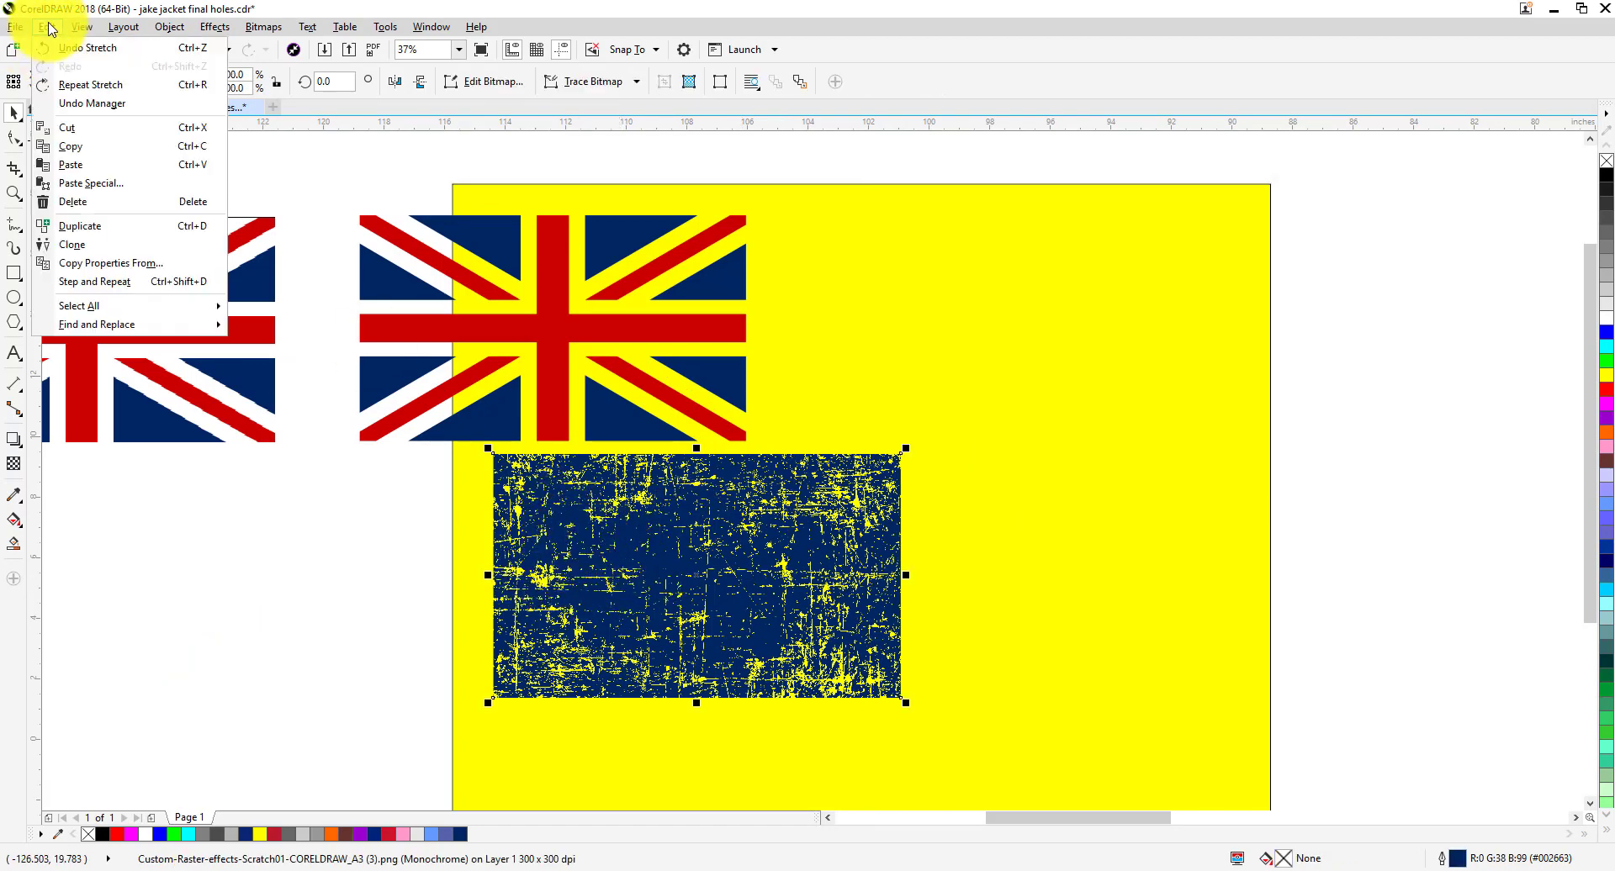
click(108, 225)
drag(706, 533, 1131, 547)
scroll(1117, 565, down, 3)
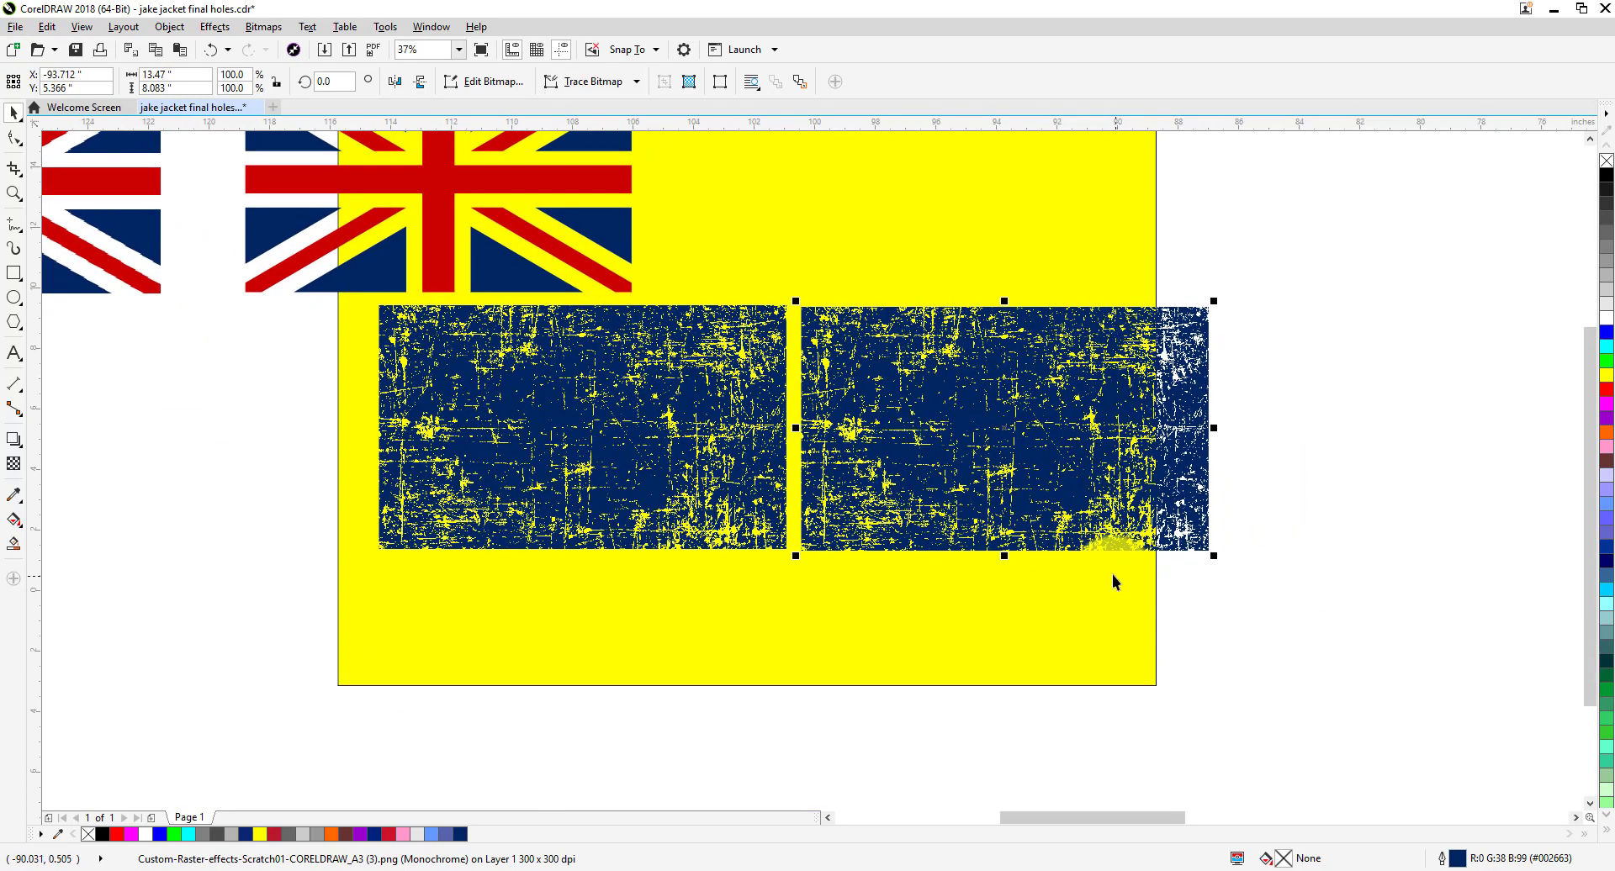
scroll(1327, 513, up, 2)
click(1327, 512)
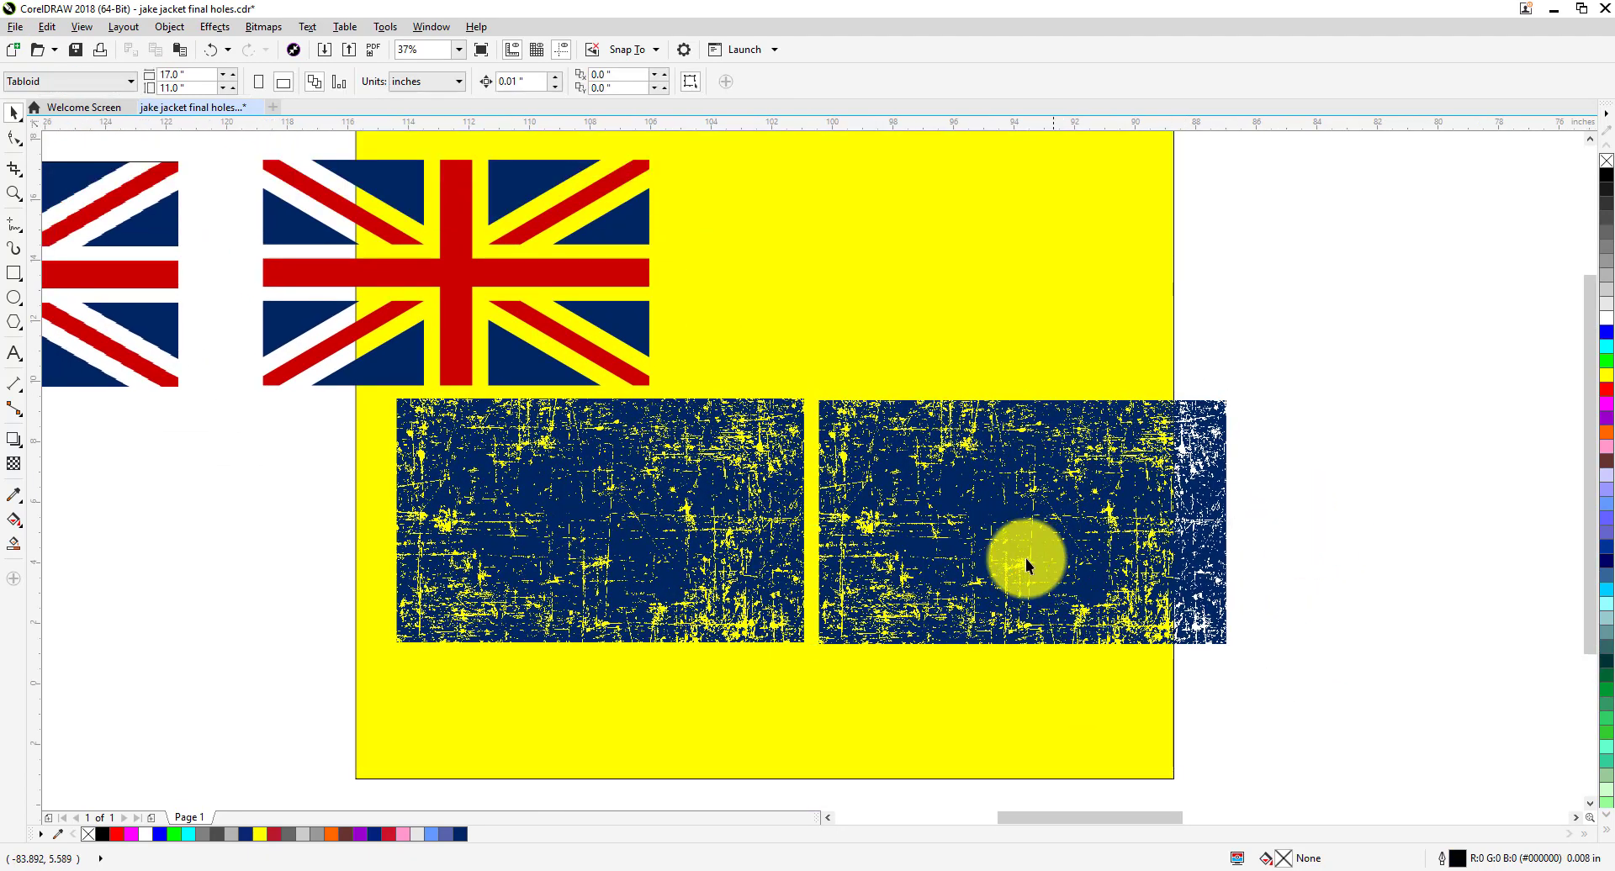
click(957, 519)
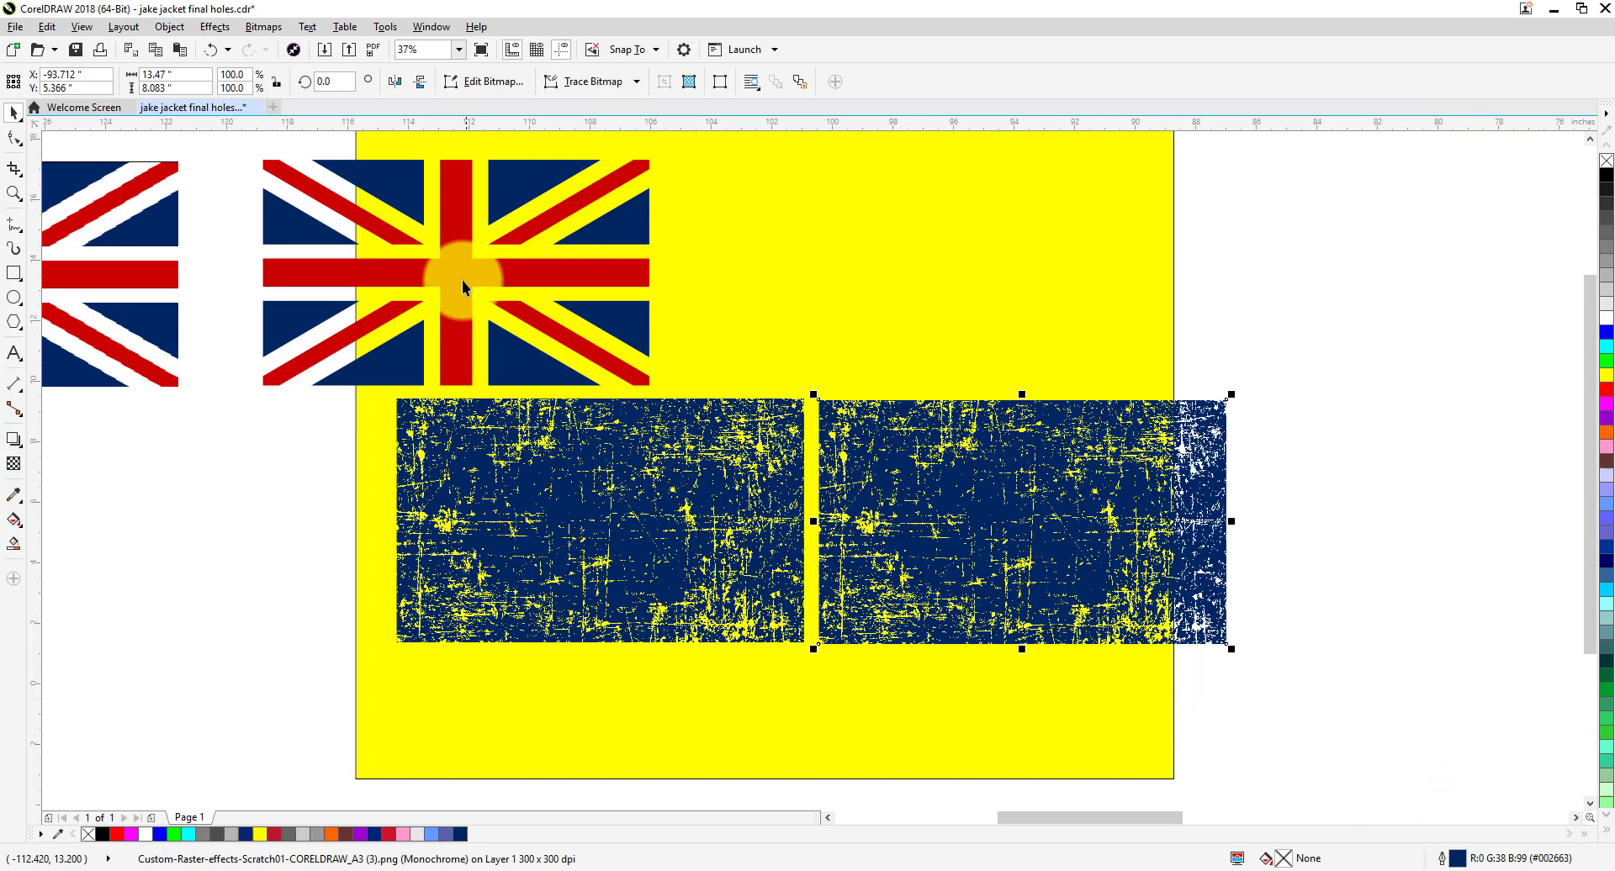
Set the right texture's outline colour to the flag's red, sampled with the eyedropper.
double_click(1458, 859)
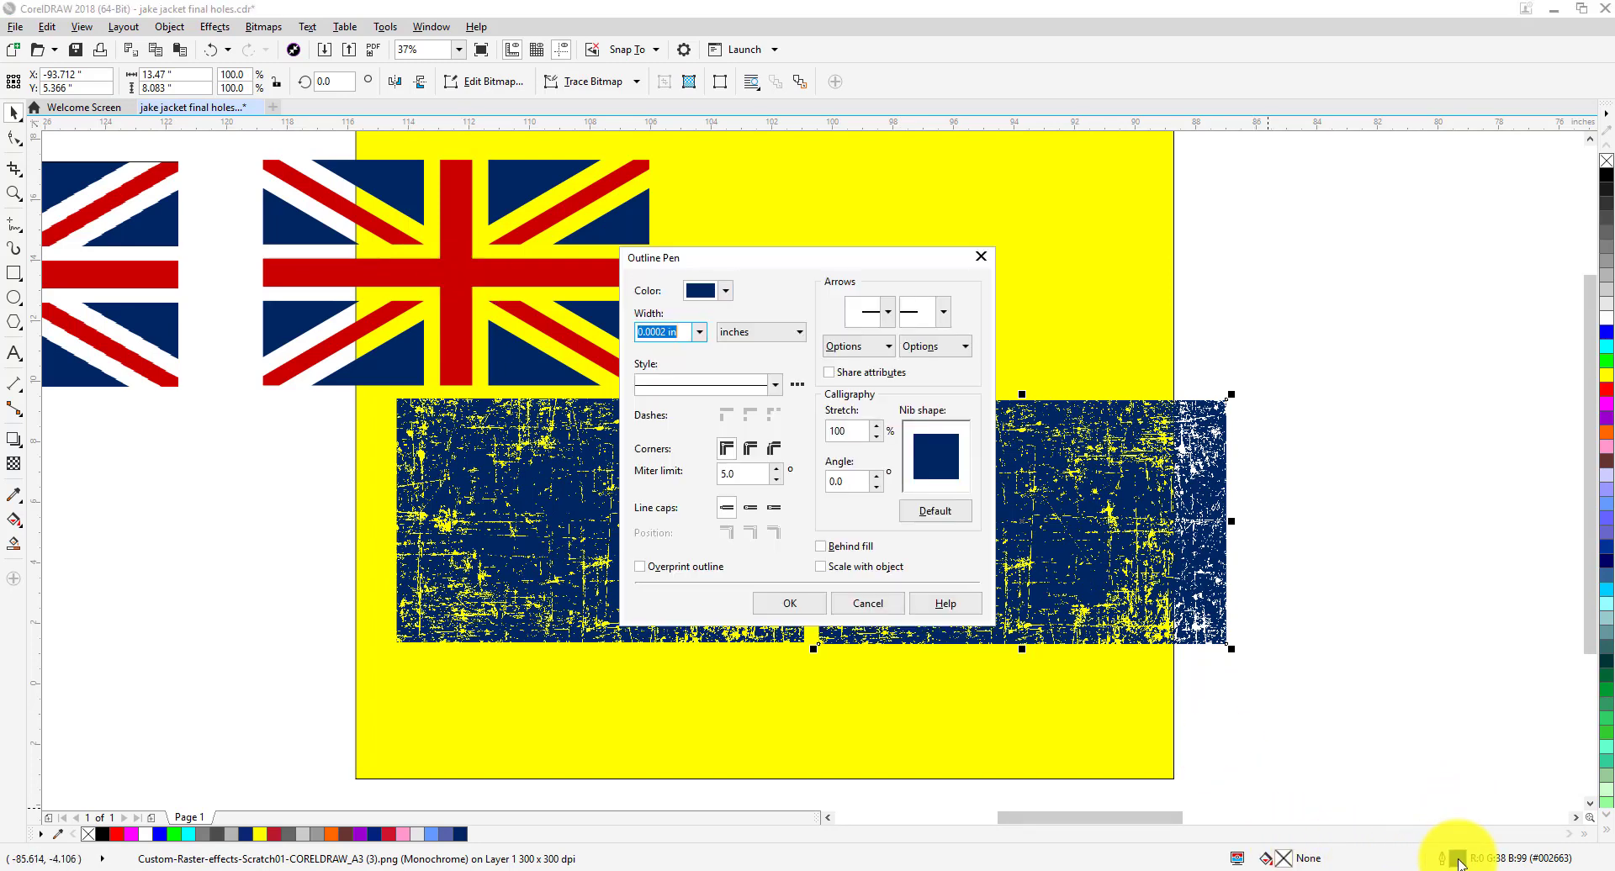
click(727, 292)
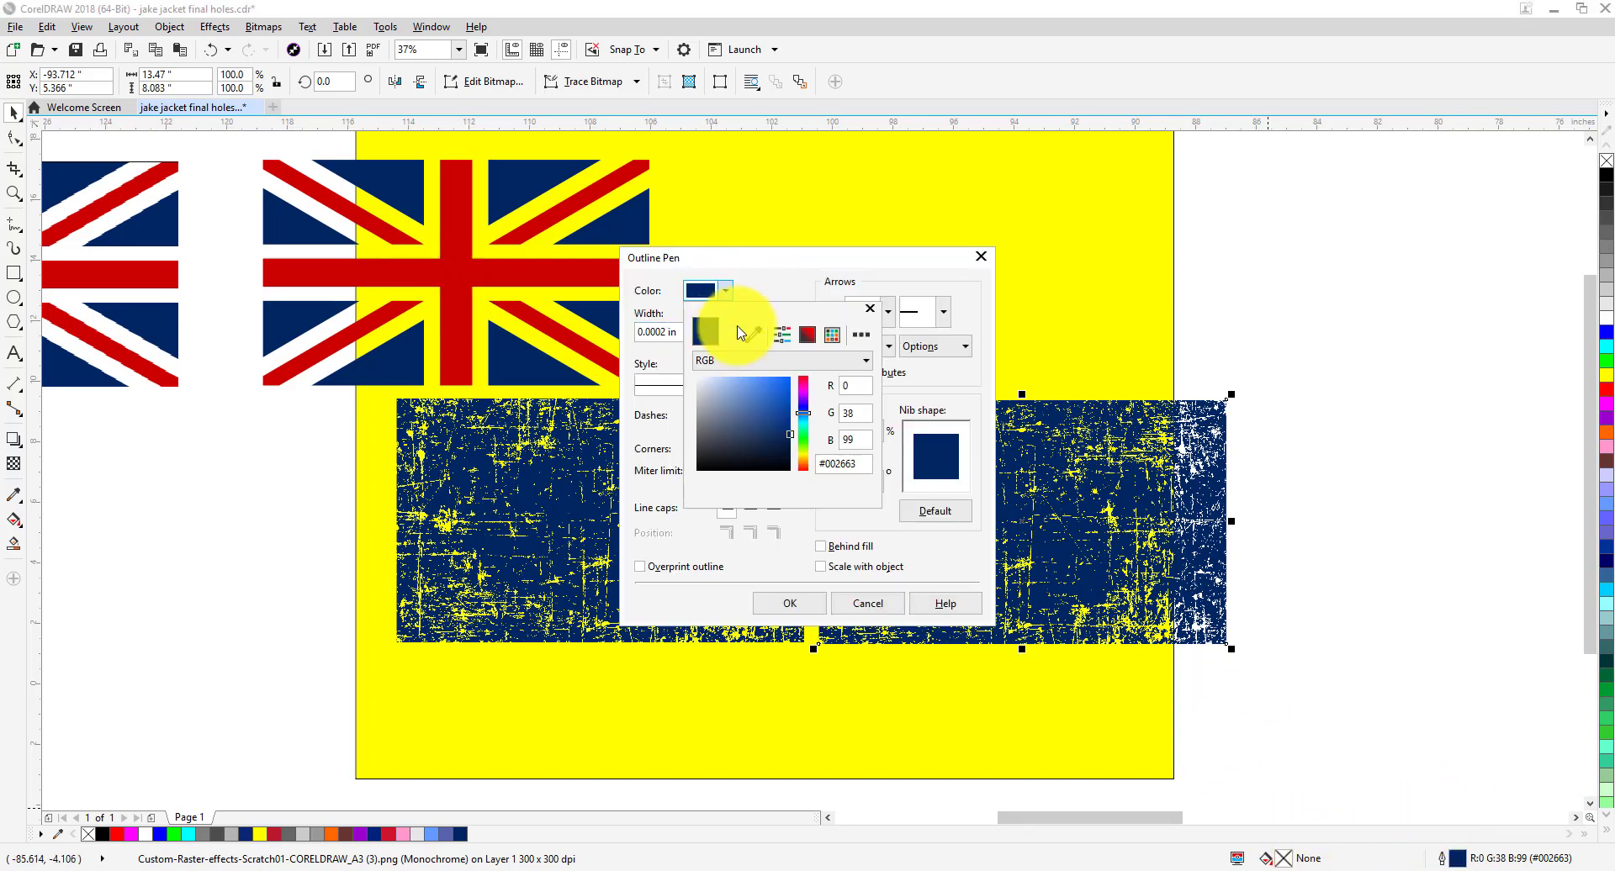
click(751, 335)
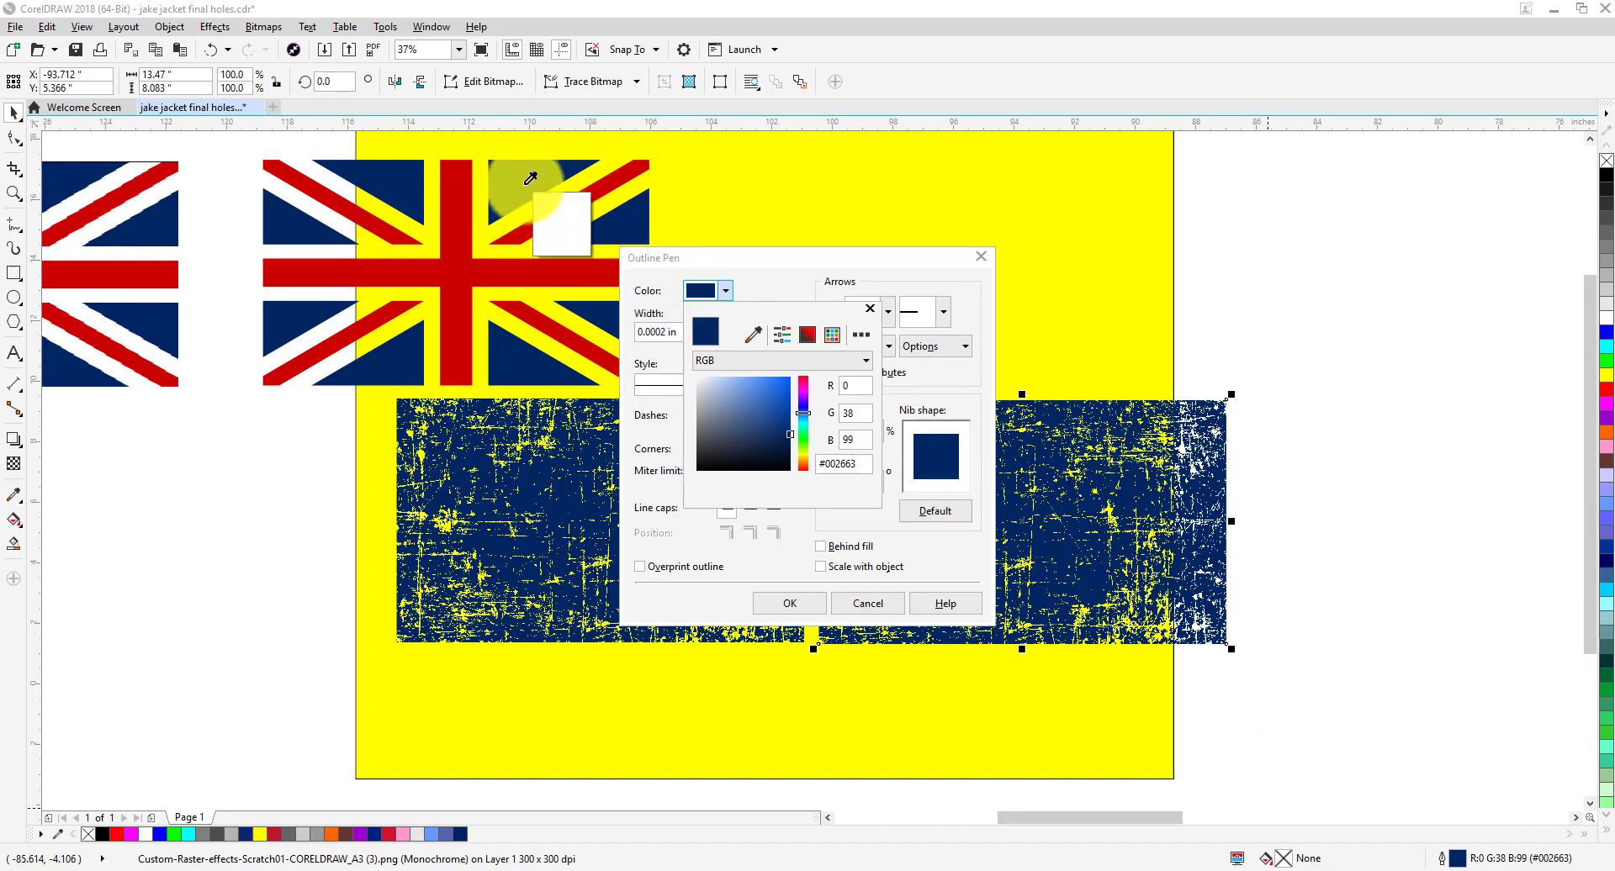
click(541, 246)
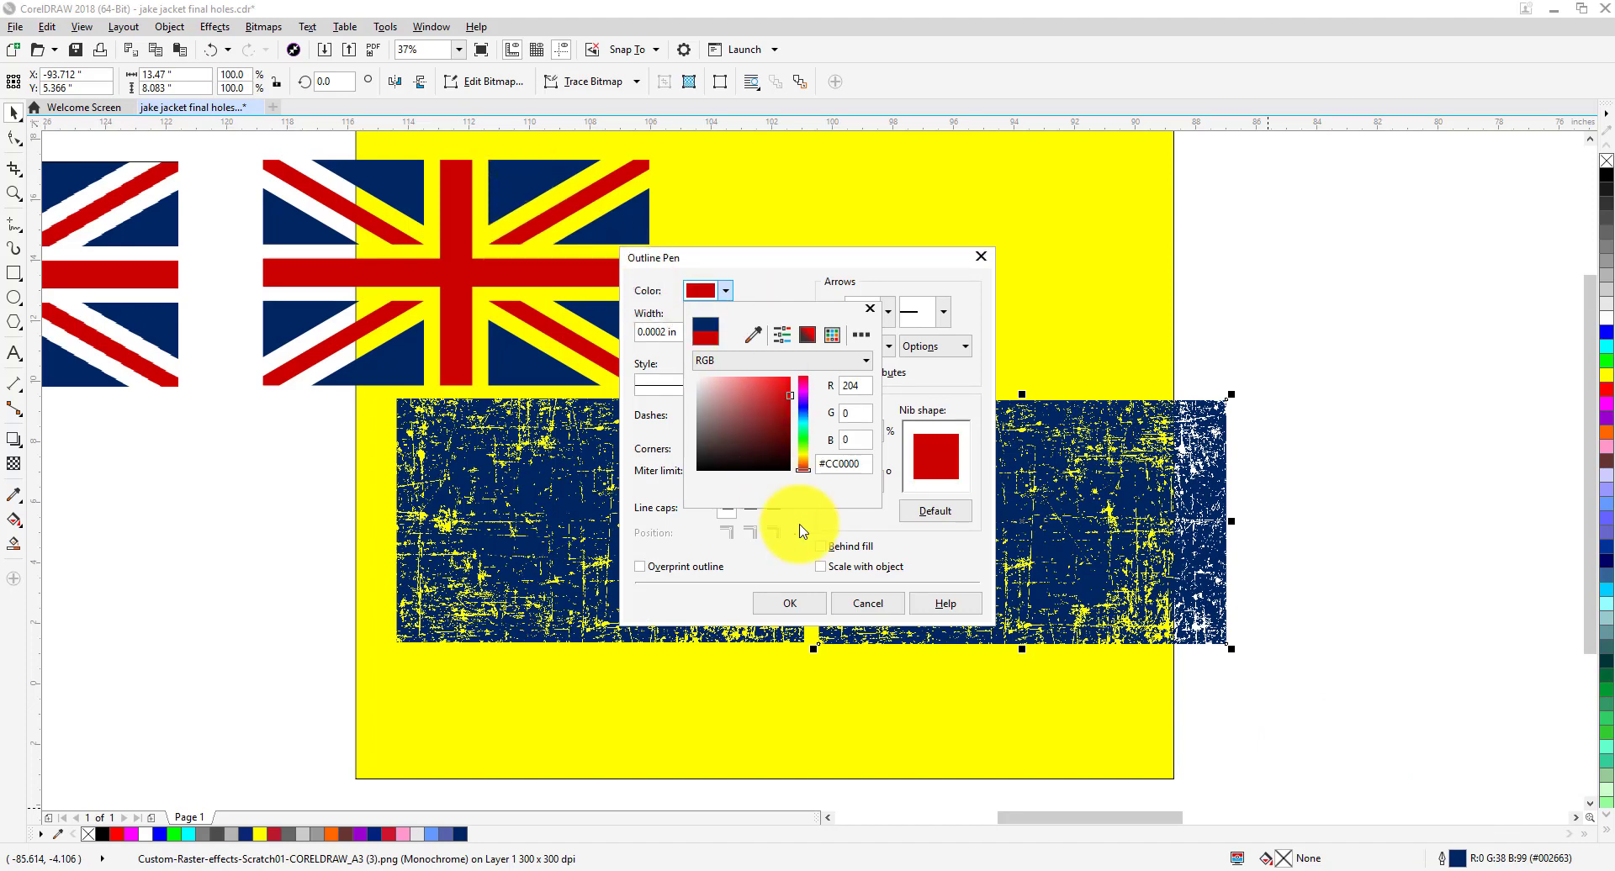
click(791, 604)
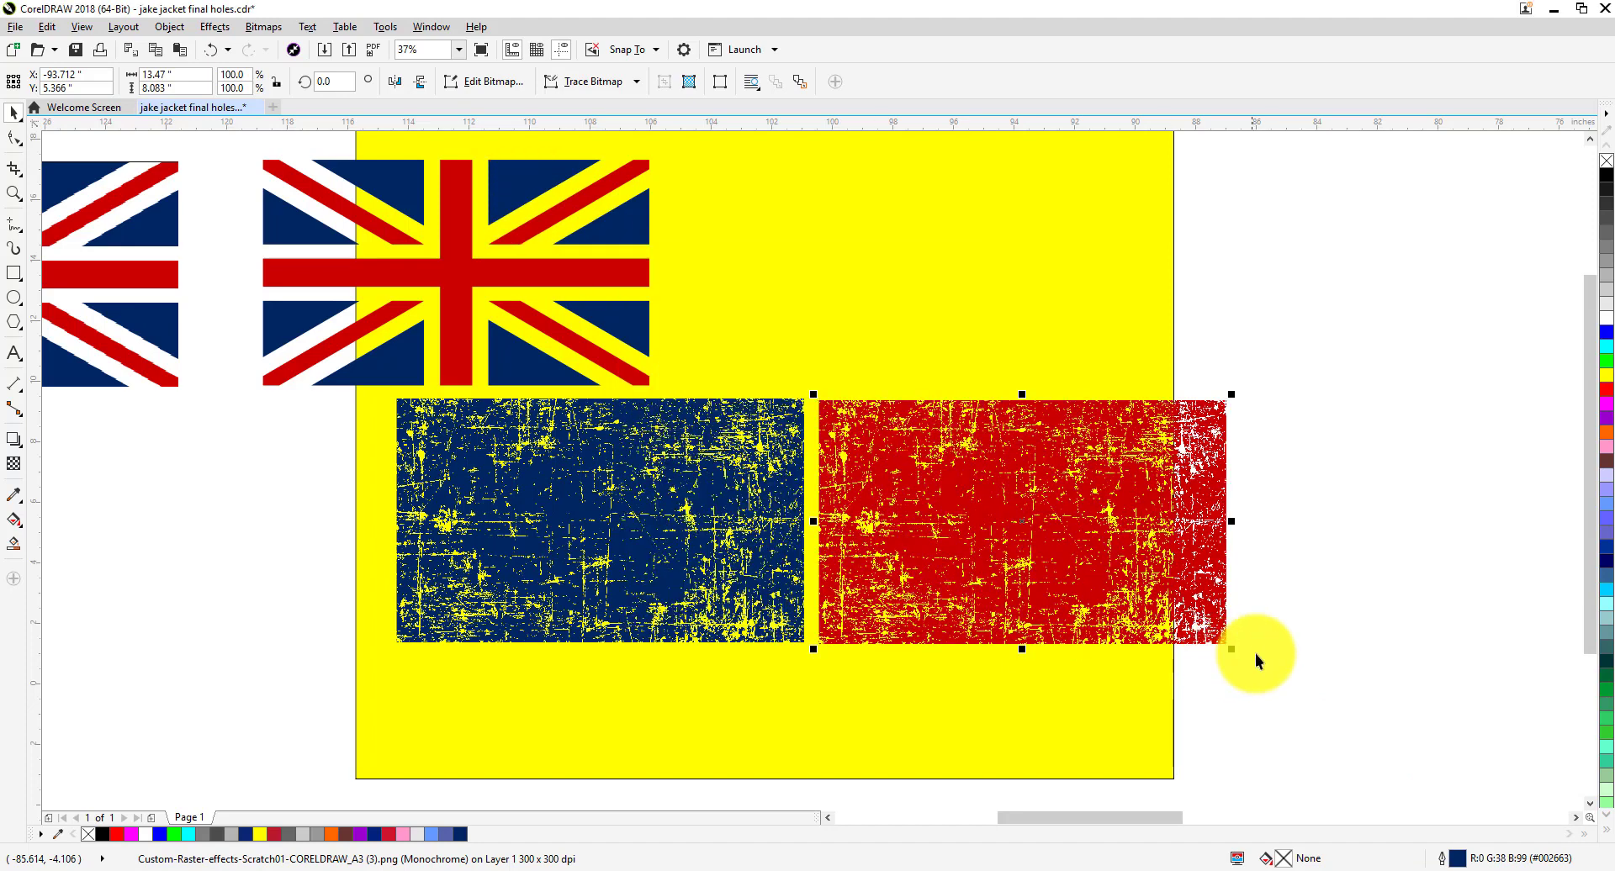
click(1319, 653)
Marquee-select all pieces of the flag.
scroll(1319, 654, down, 2)
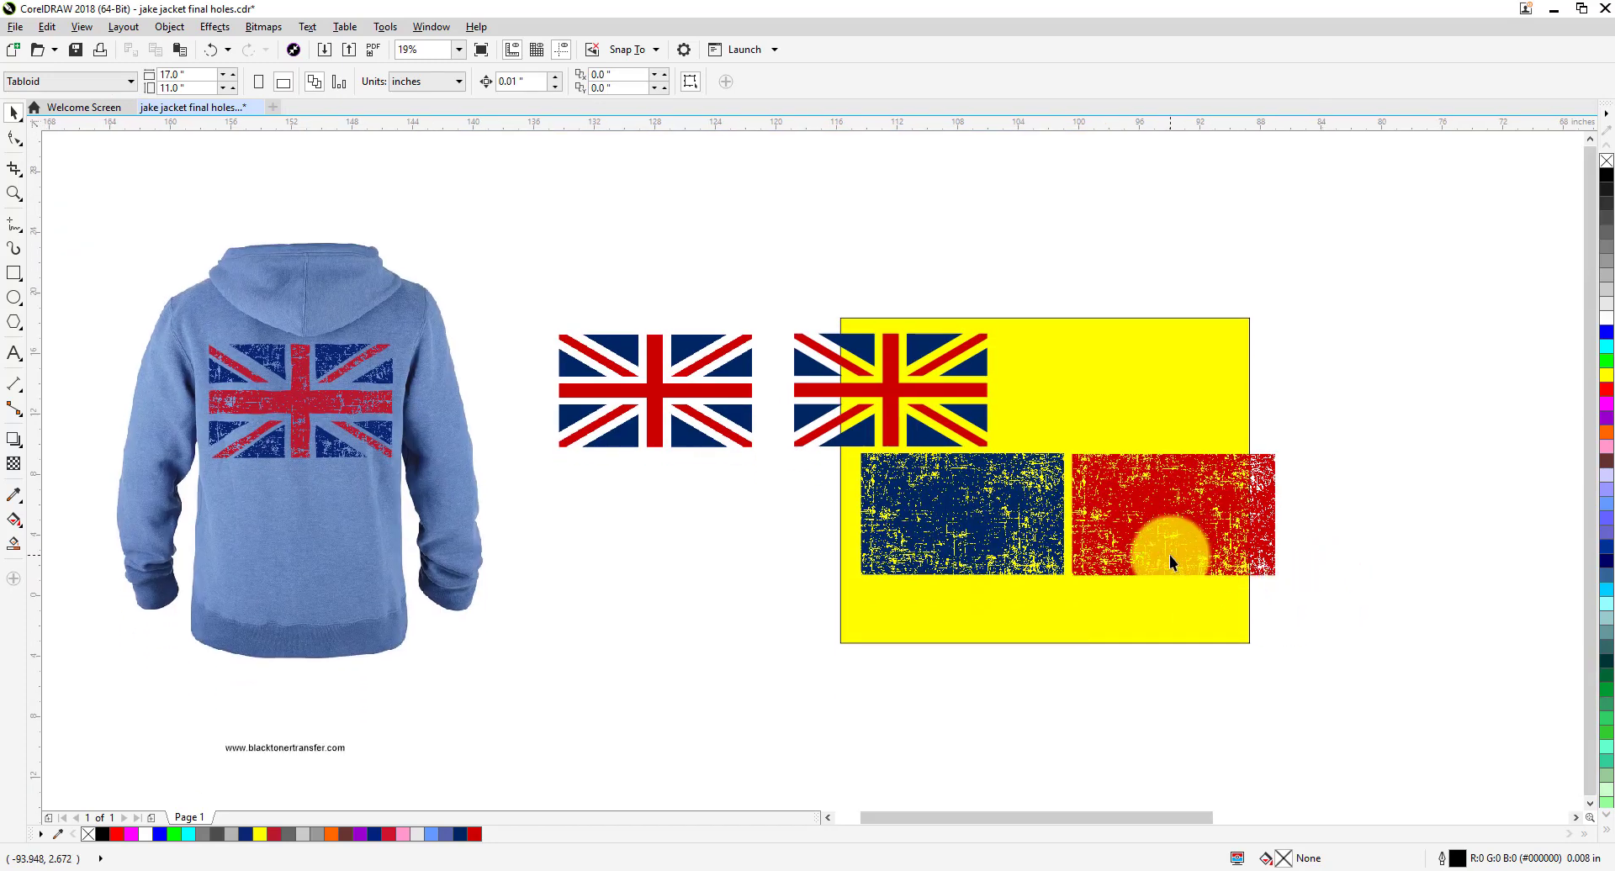
scroll(784, 476, up, 2)
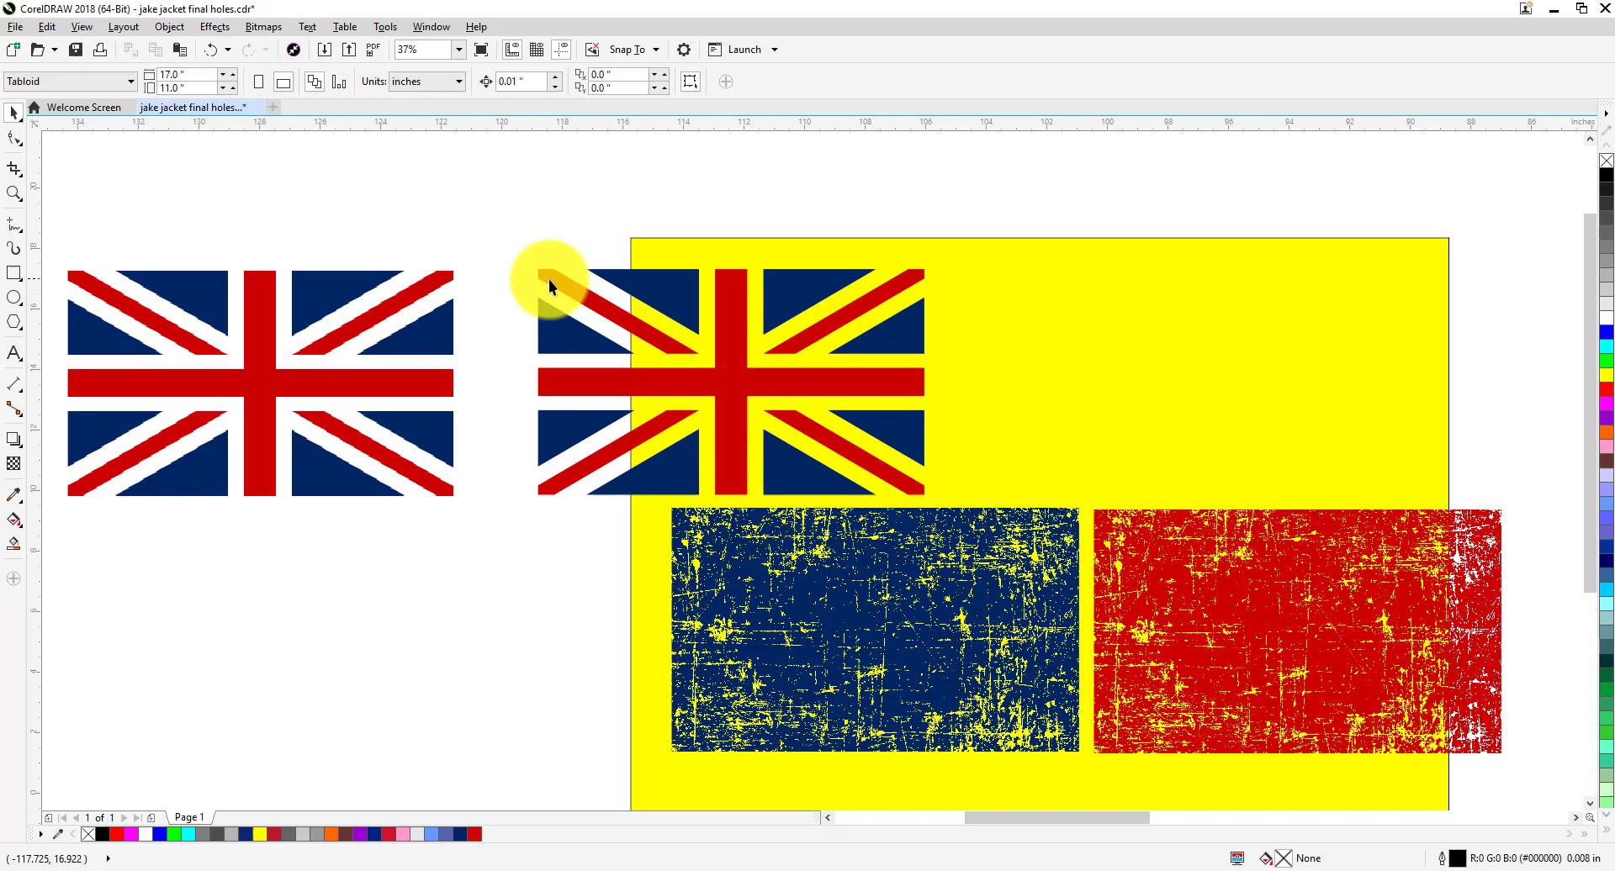
scroll(573, 340, down, 2)
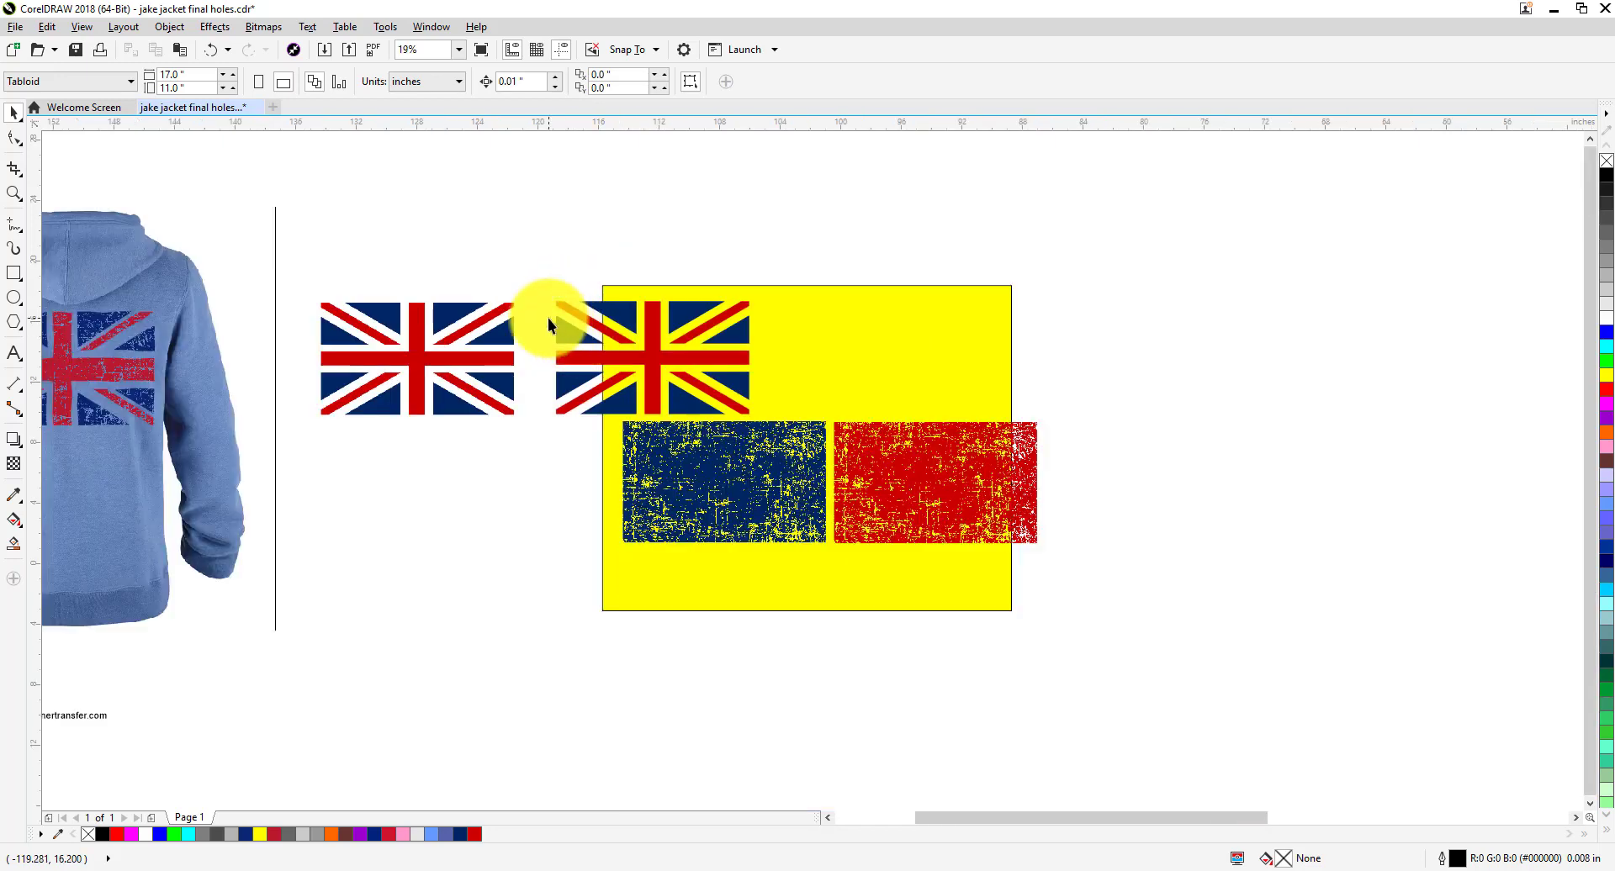
scroll(547, 318, up, 2)
mouse_move(483, 190)
mouse_down()
mouse_move(905, 459)
mouse_move(926, 489)
mouse_up()
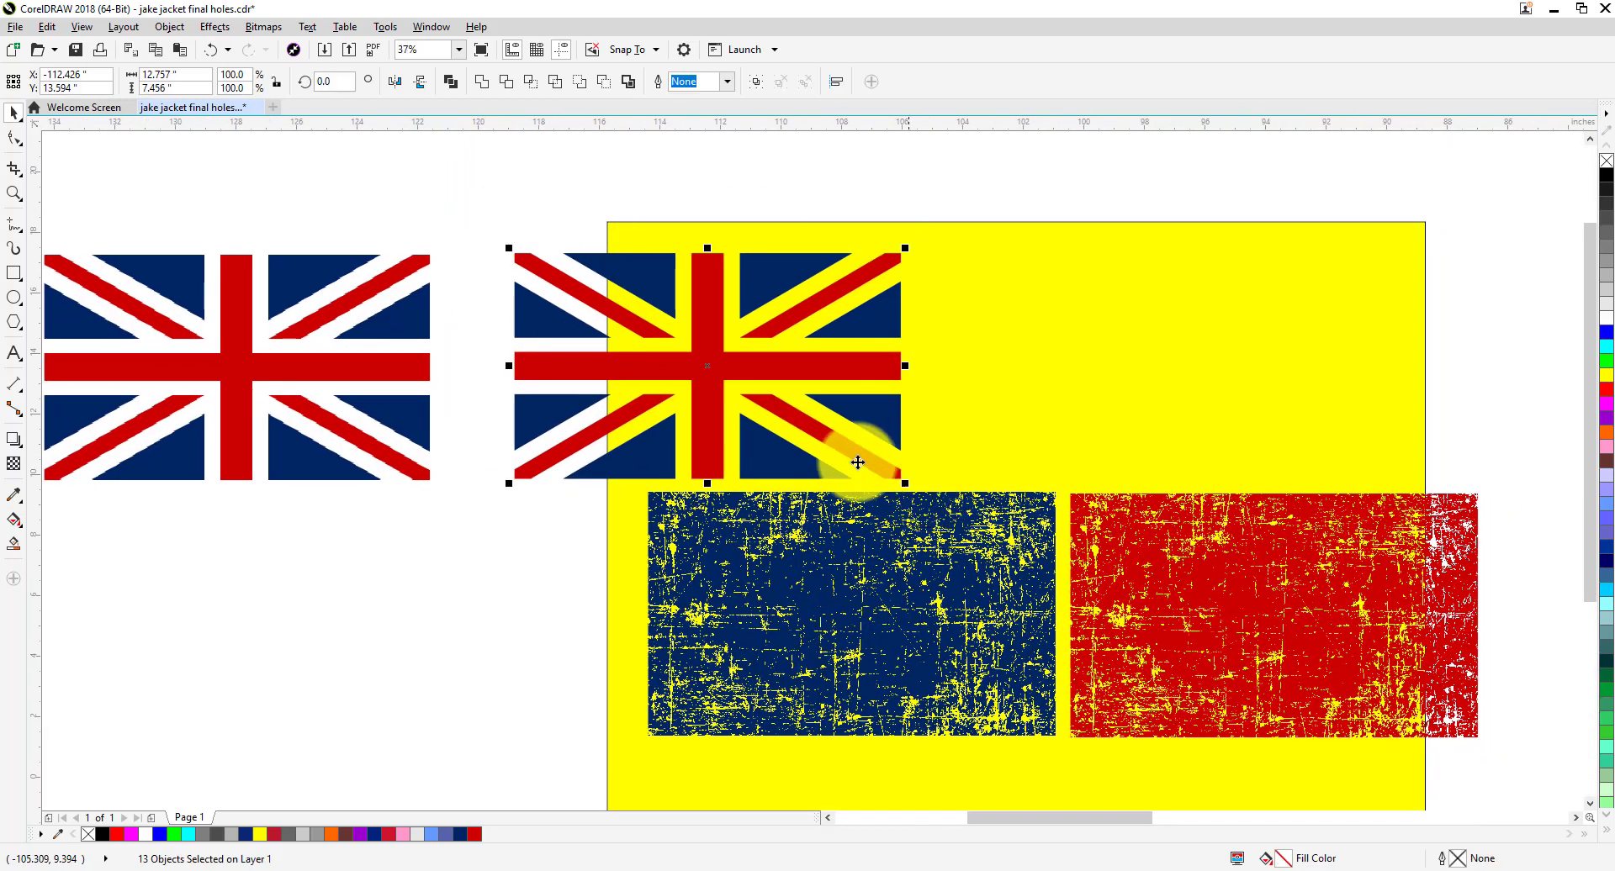
click(47, 26)
Duplicate the flag to the right and delete the red cross and stripes from the middle copy.
click(125, 227)
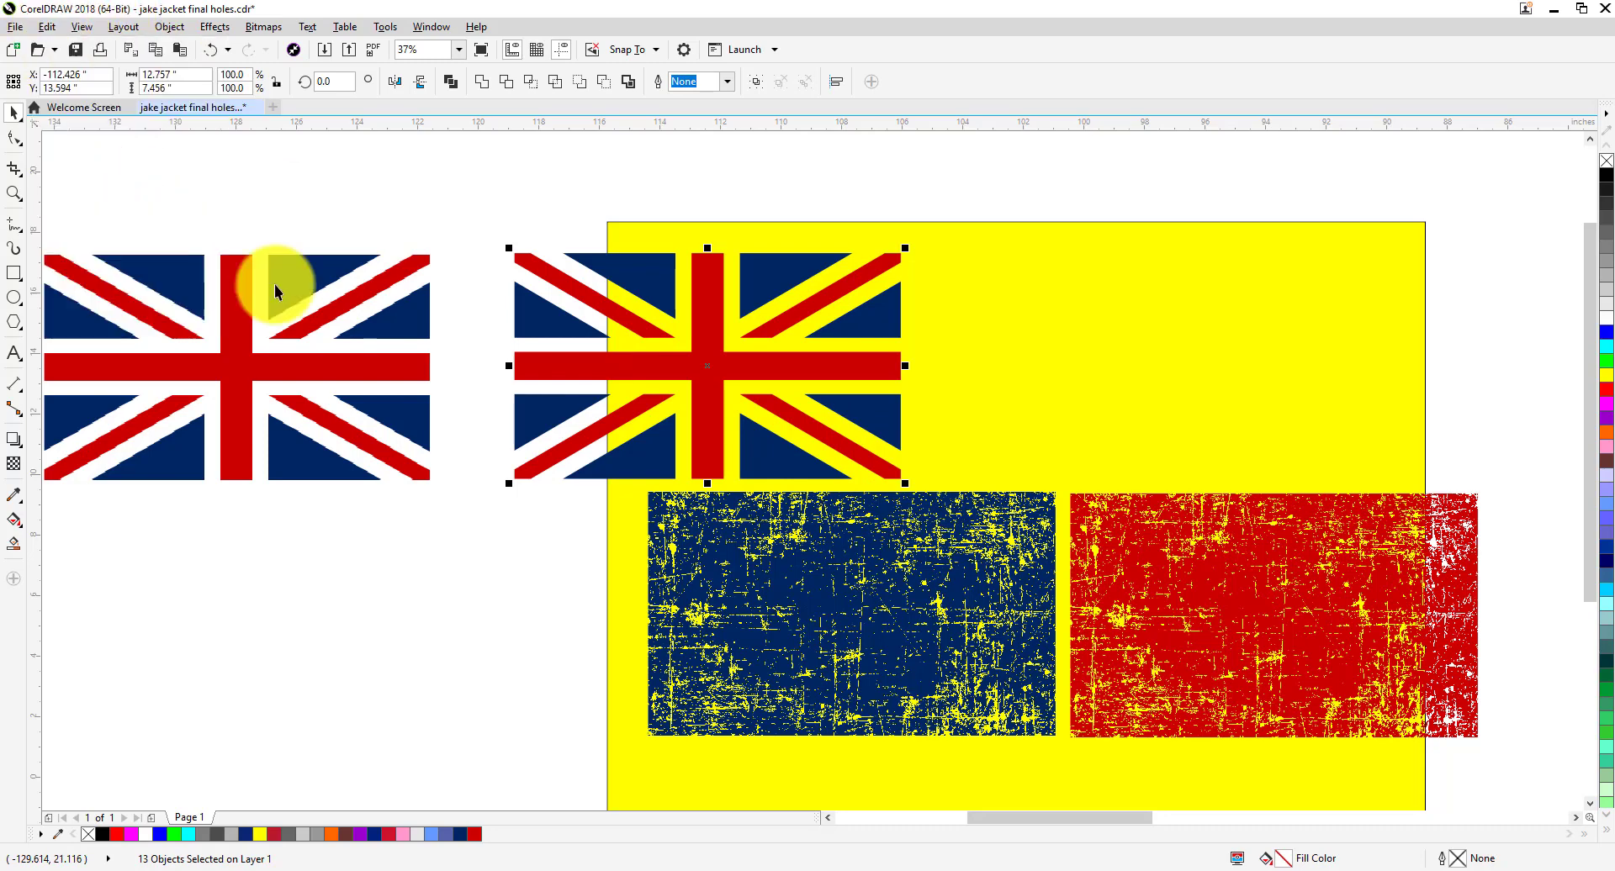
drag(710, 362, 1154, 394)
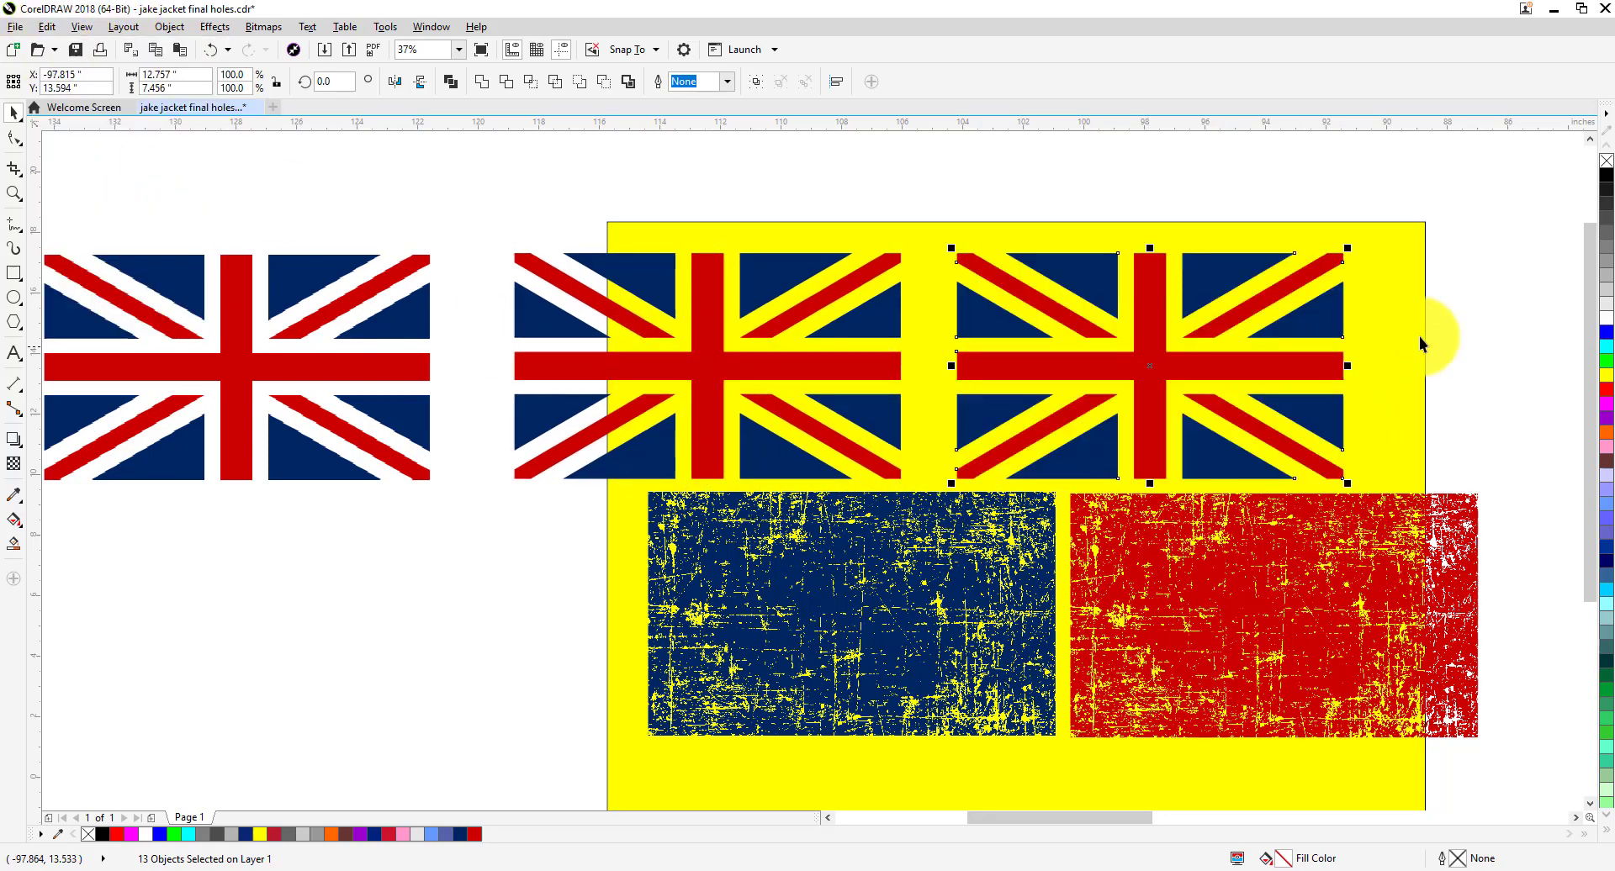
key(Escape)
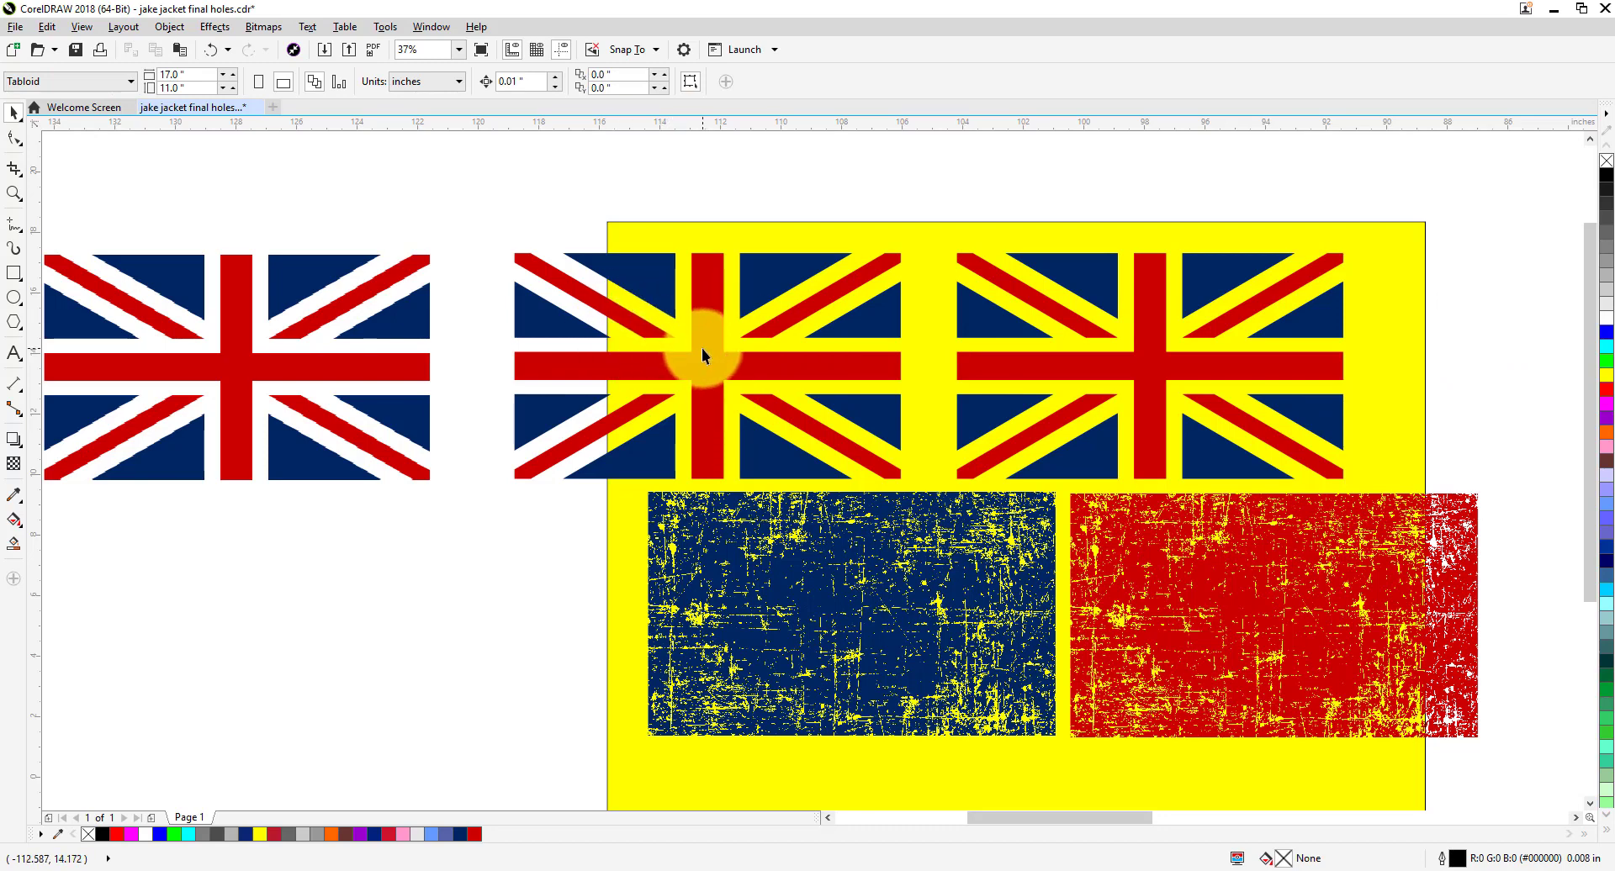
click(573, 292)
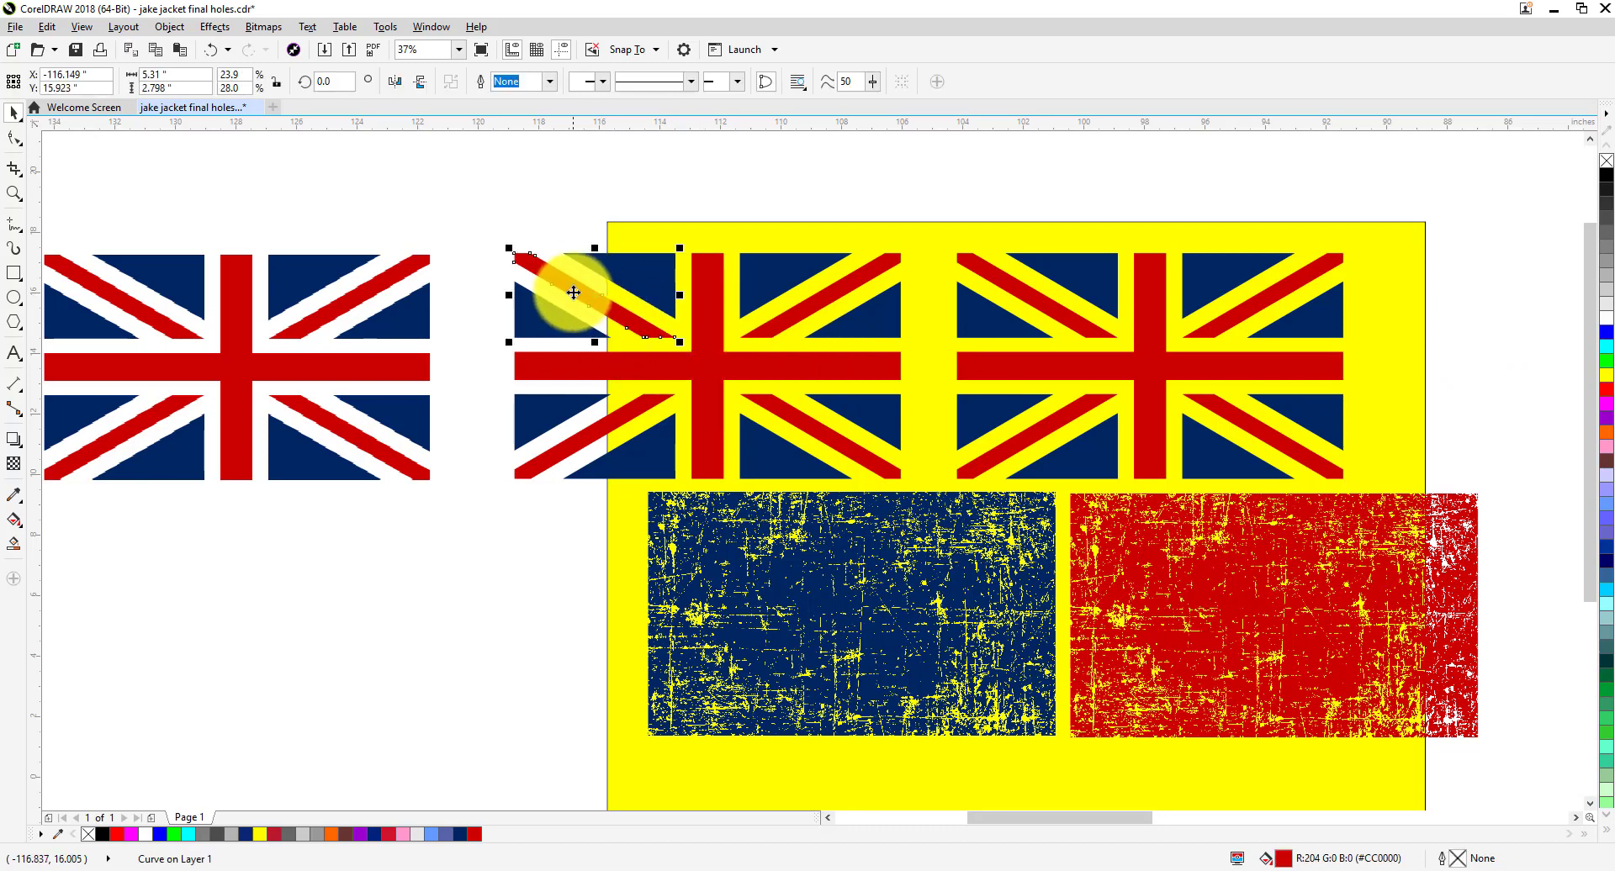
key(Delete)
click(634, 365)
key(Delete)
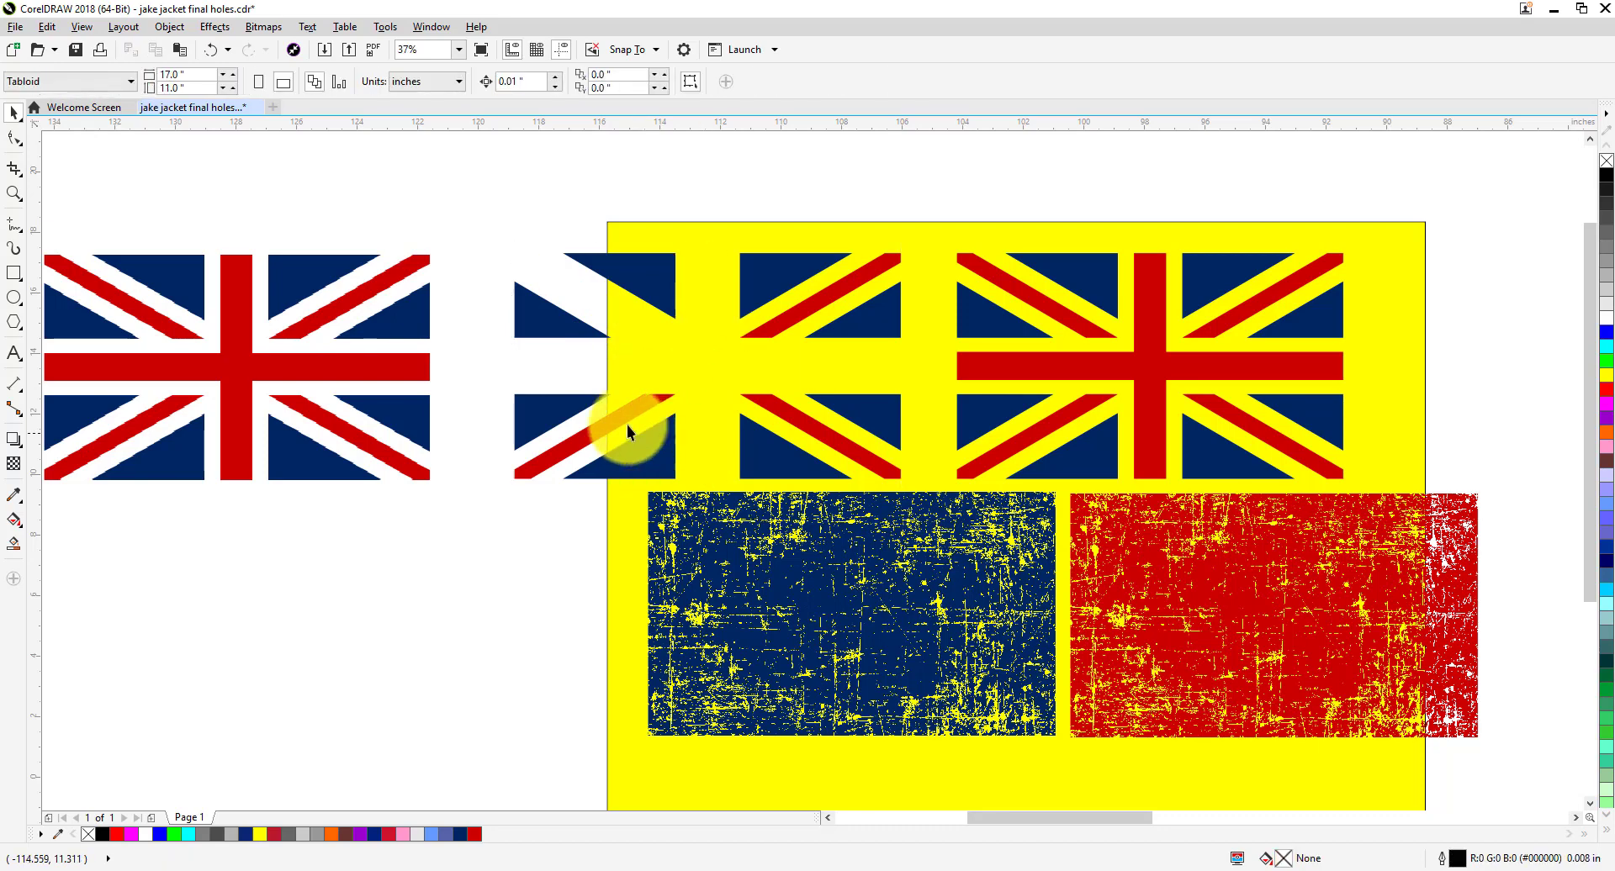
key(Delete)
click(821, 296)
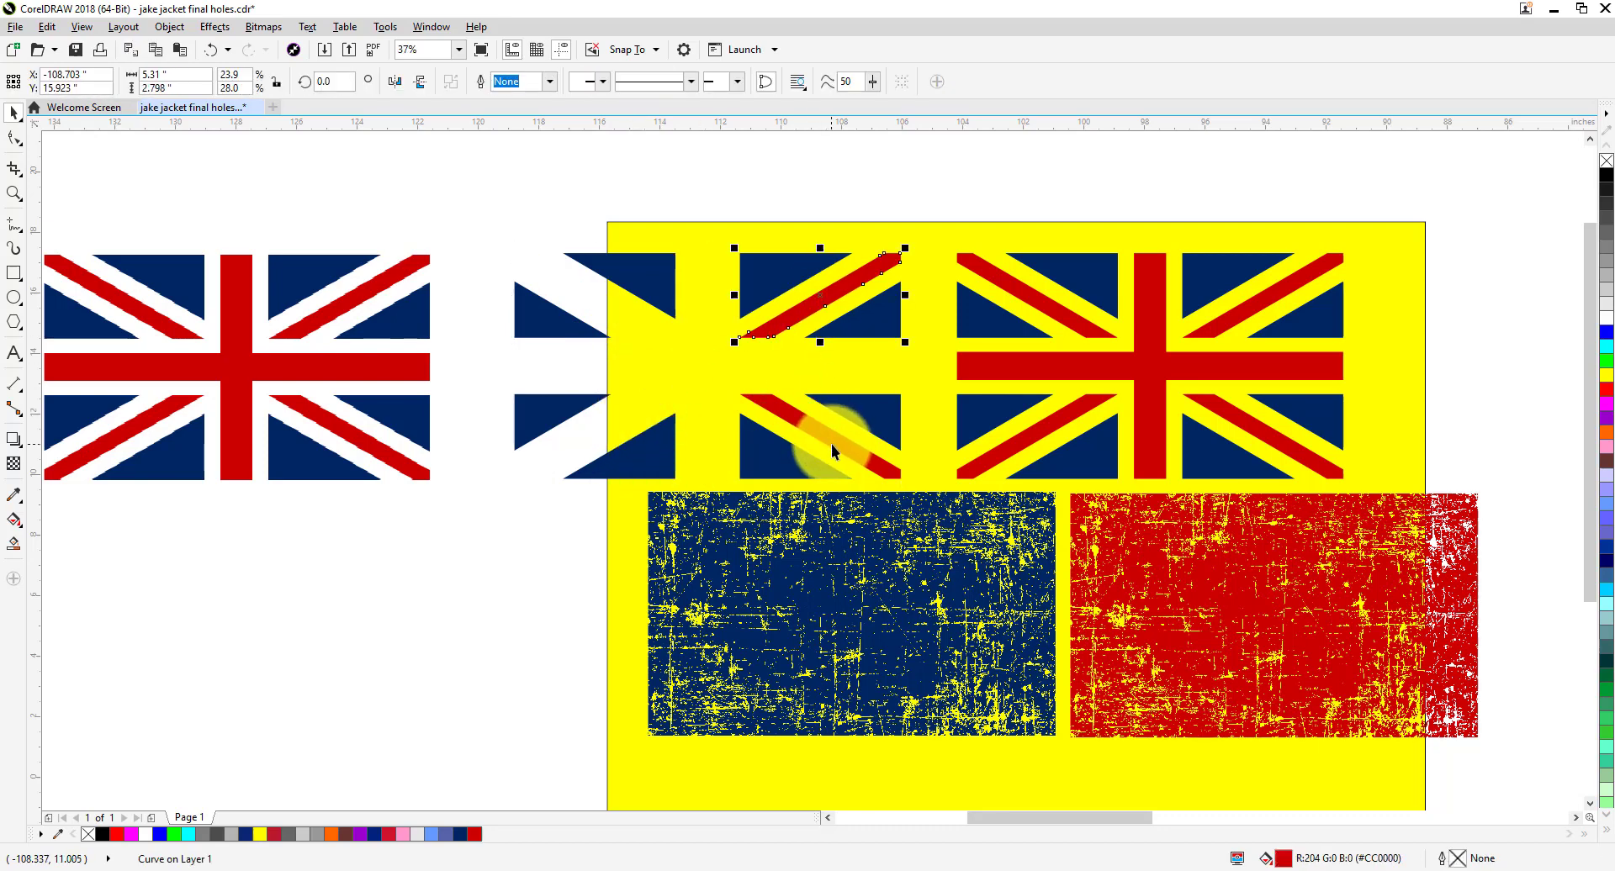
key(Delete)
click(841, 438)
key(Delete)
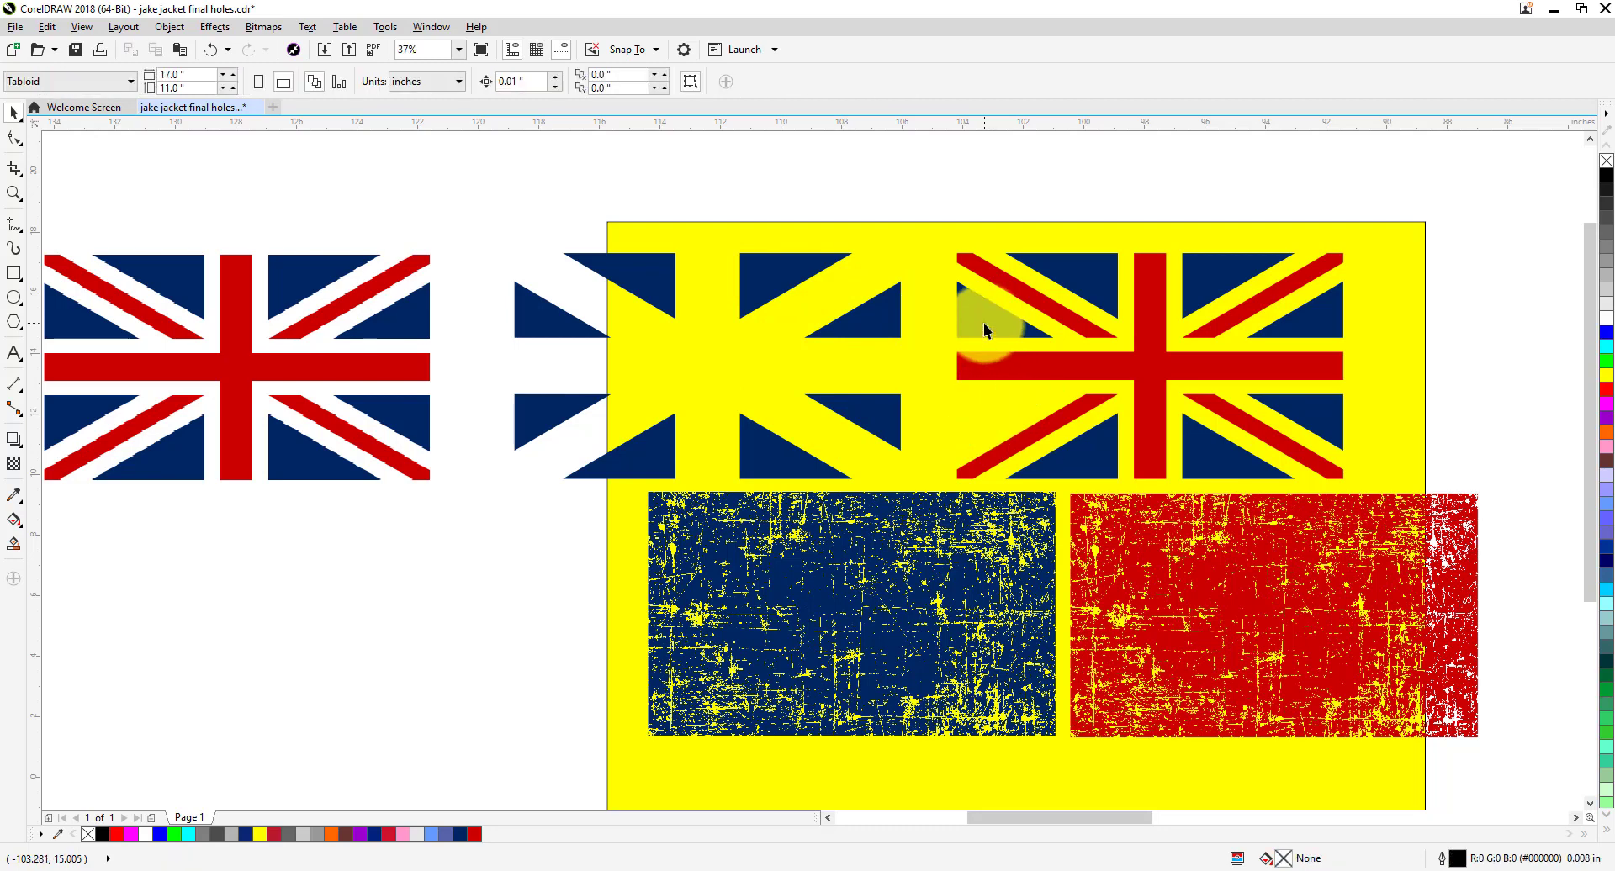
Delete all the blue triangles from the right flag copy.
click(1071, 269)
key(Delete)
click(1212, 274)
key(Delete)
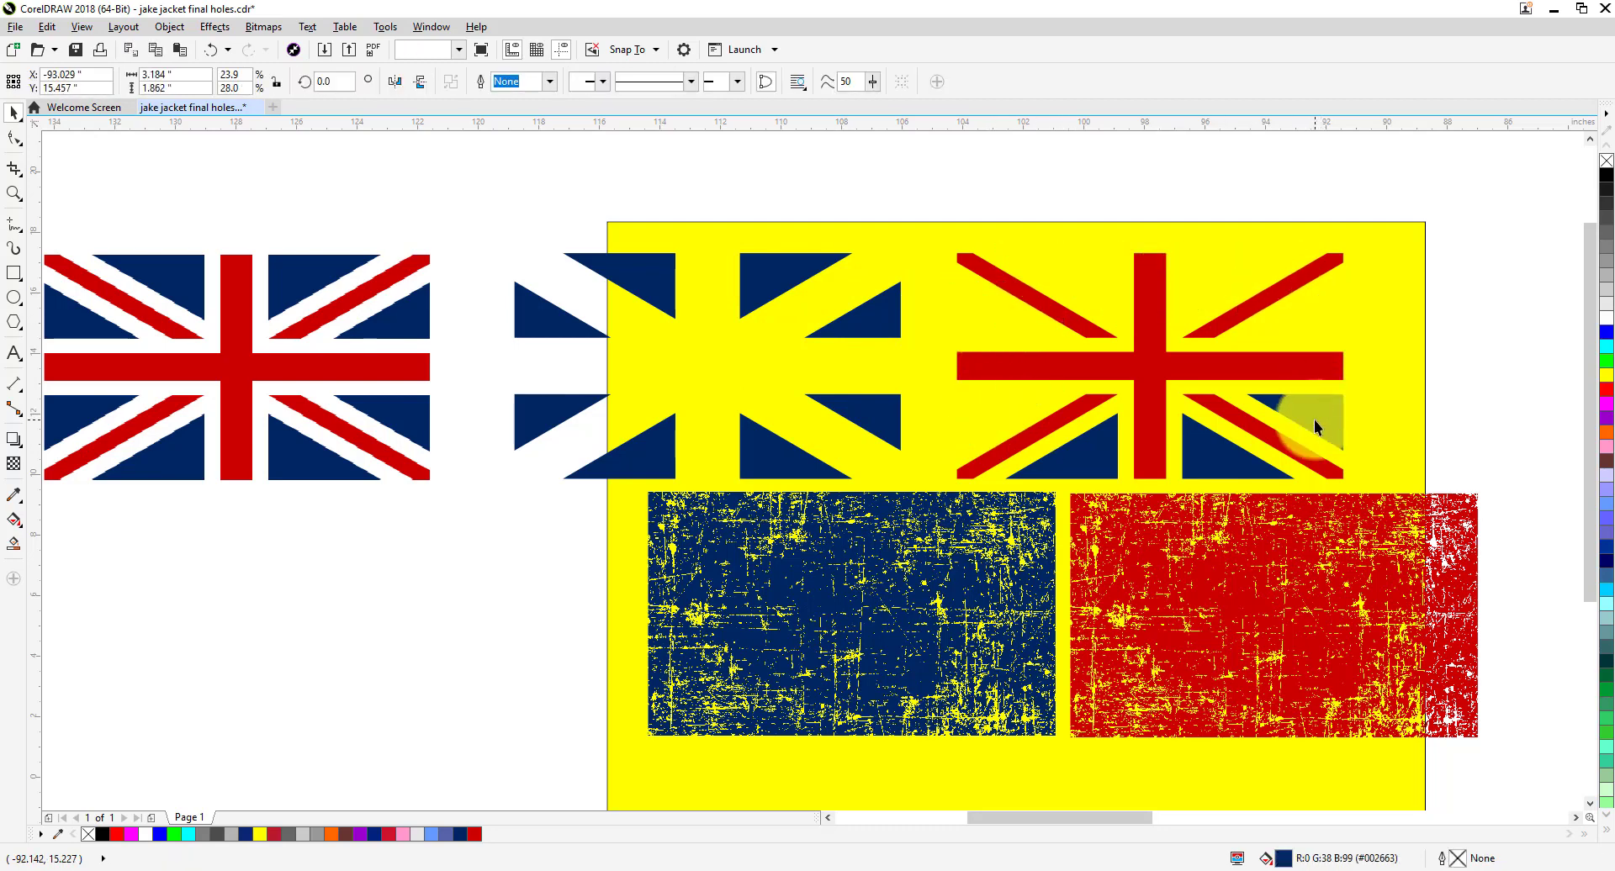
click(1300, 459)
key(Delete)
click(1225, 450)
key(Delete)
click(1098, 467)
key(Delete)
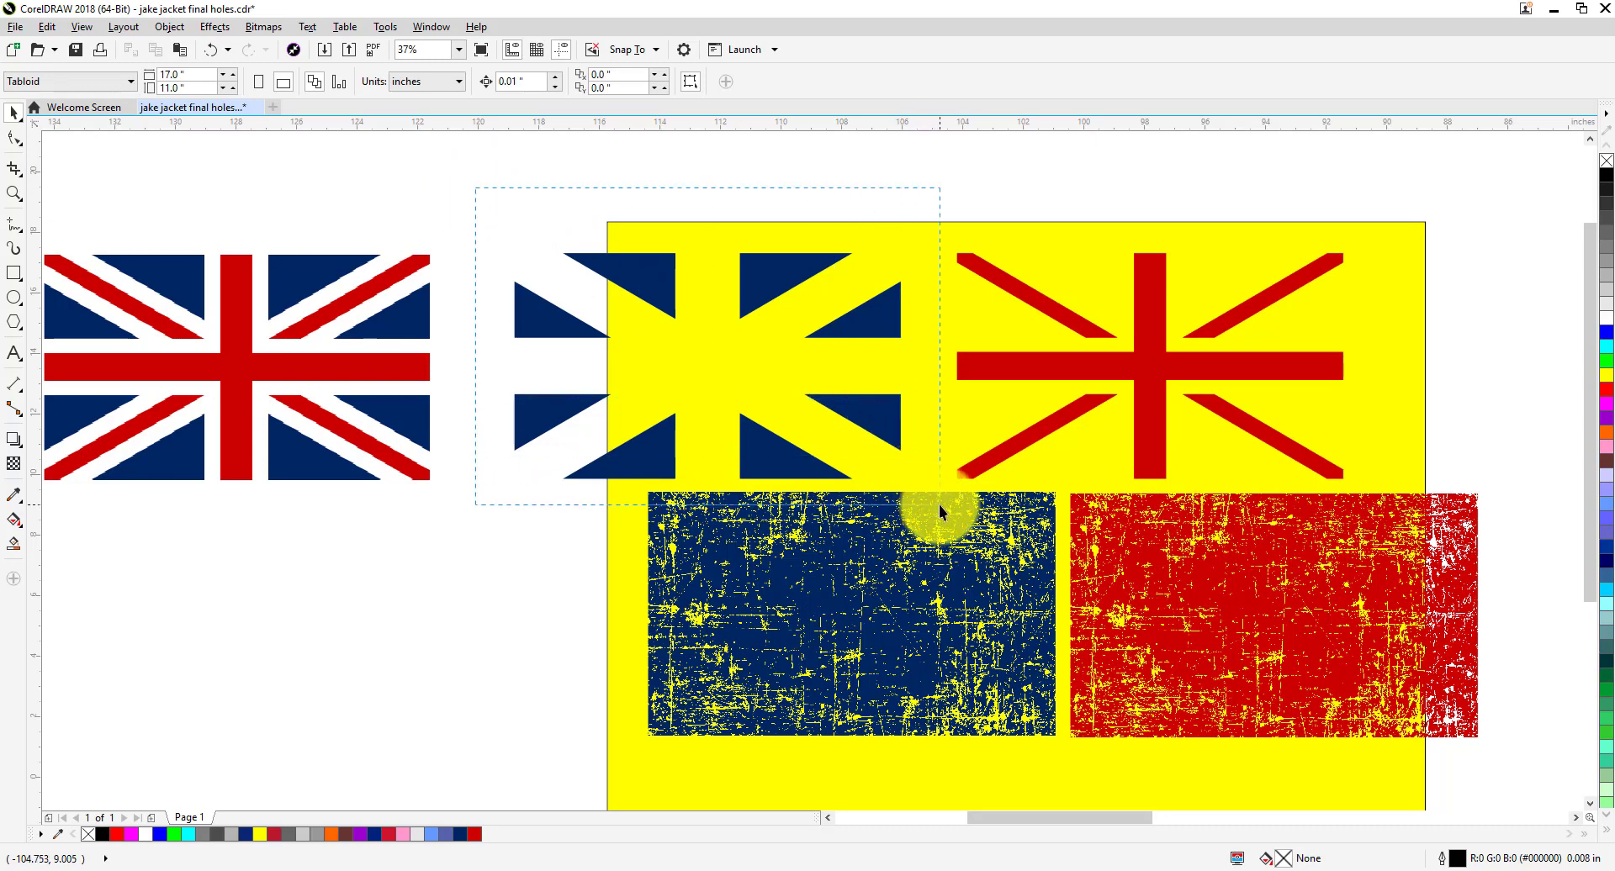
Combine the middle flag's triangles into one shape filled magenta.
drag(938, 505, 939, 505)
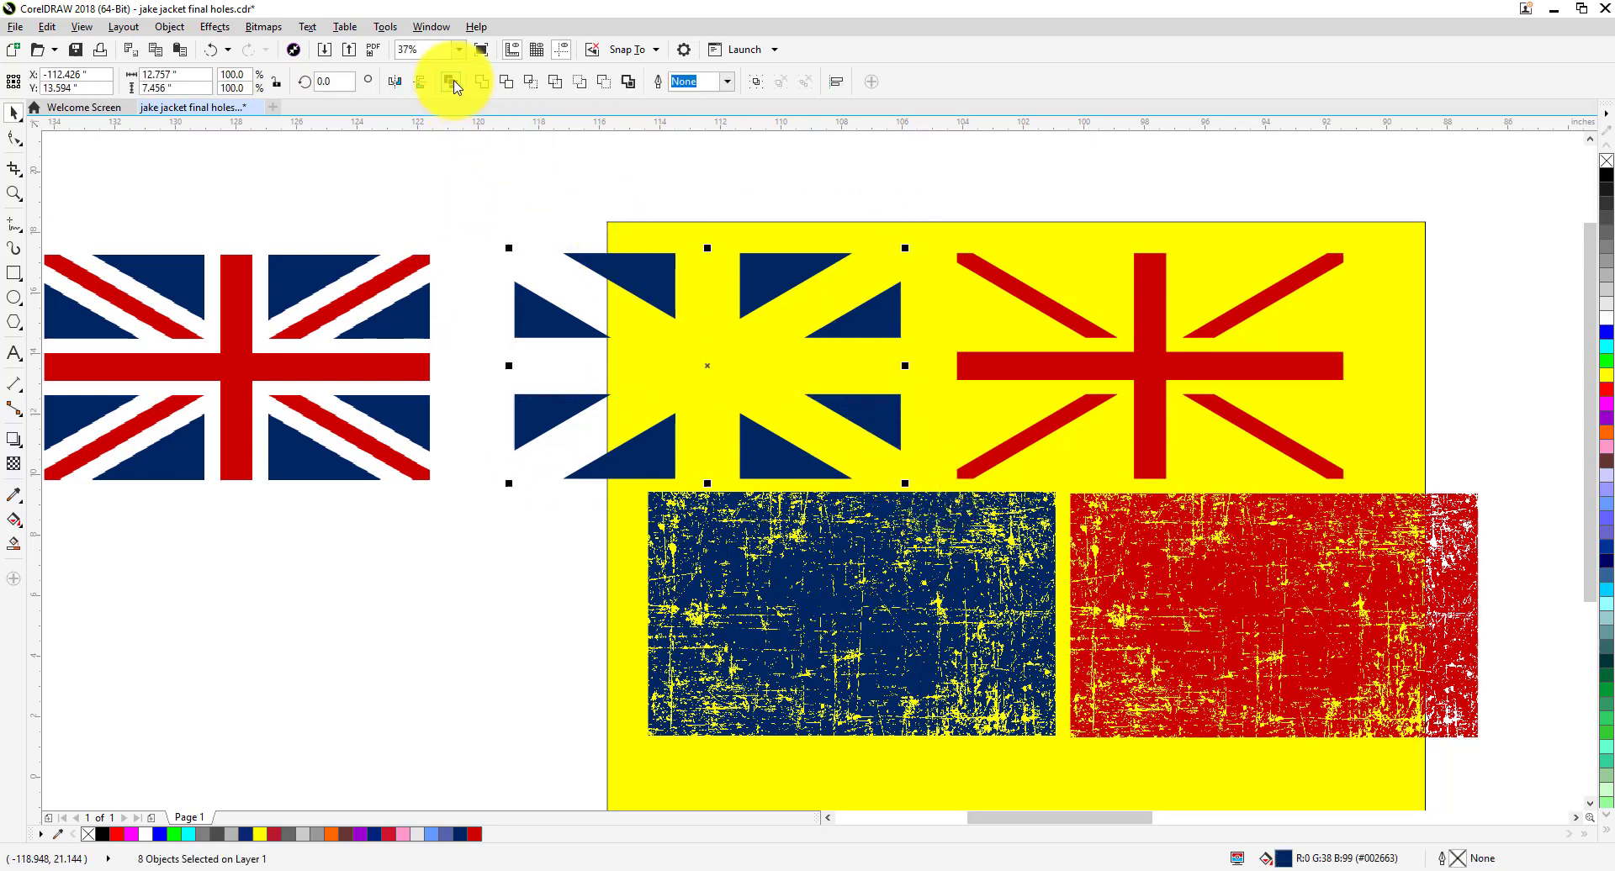
click(452, 82)
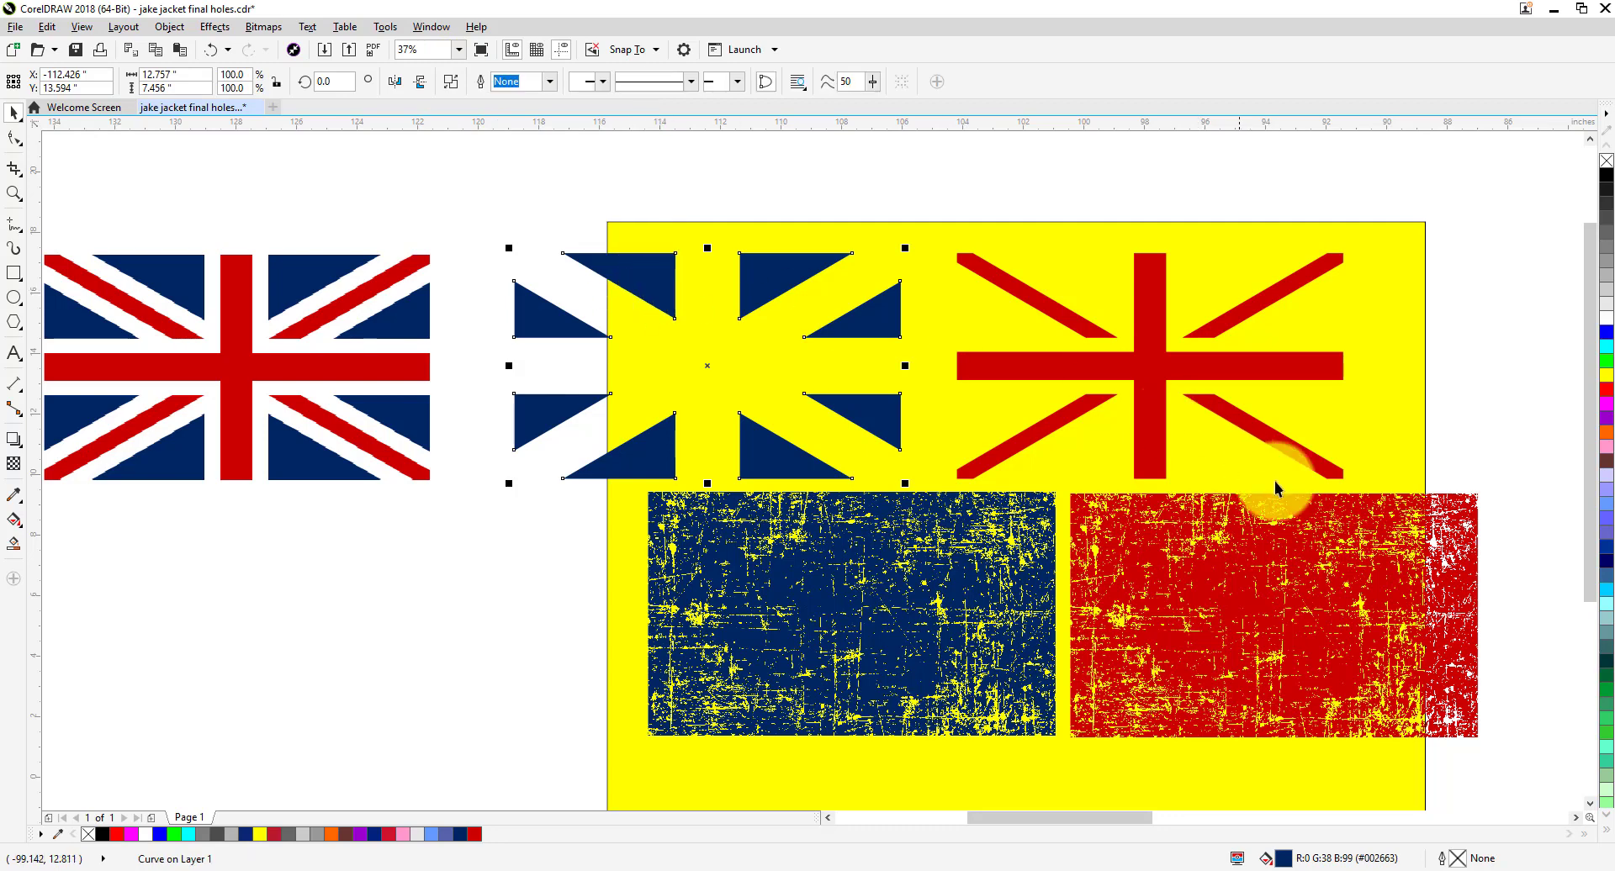
click(1606, 405)
drag(900, 188, 941, 175)
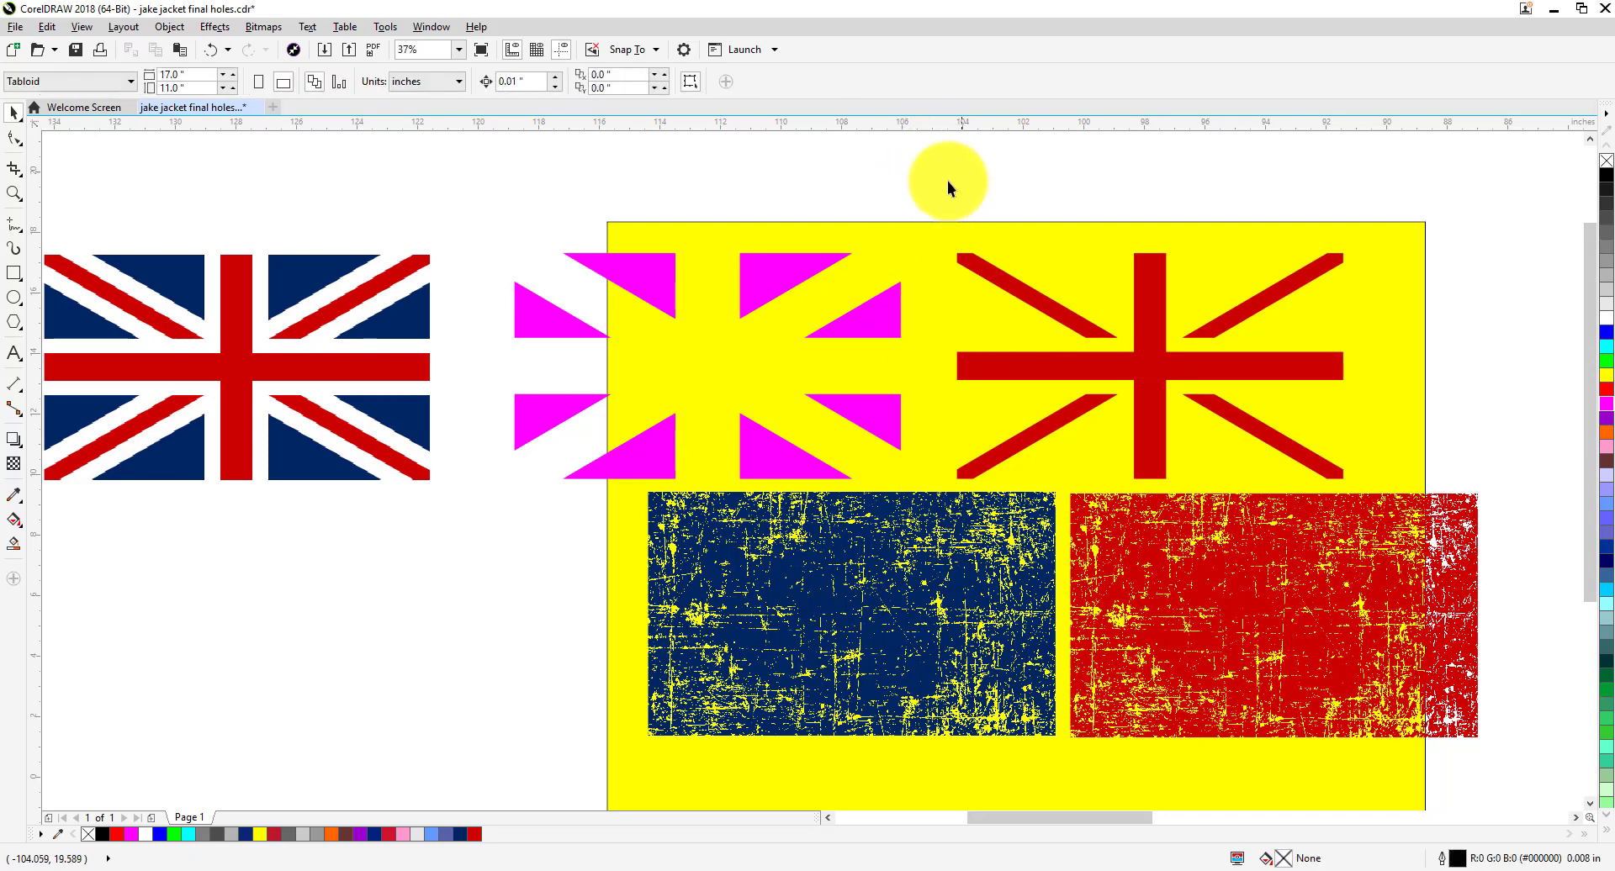
Combine the cross pieces into one light-blue shape and move the magenta triangles onto the navy texture.
drag(927, 177, 1402, 521)
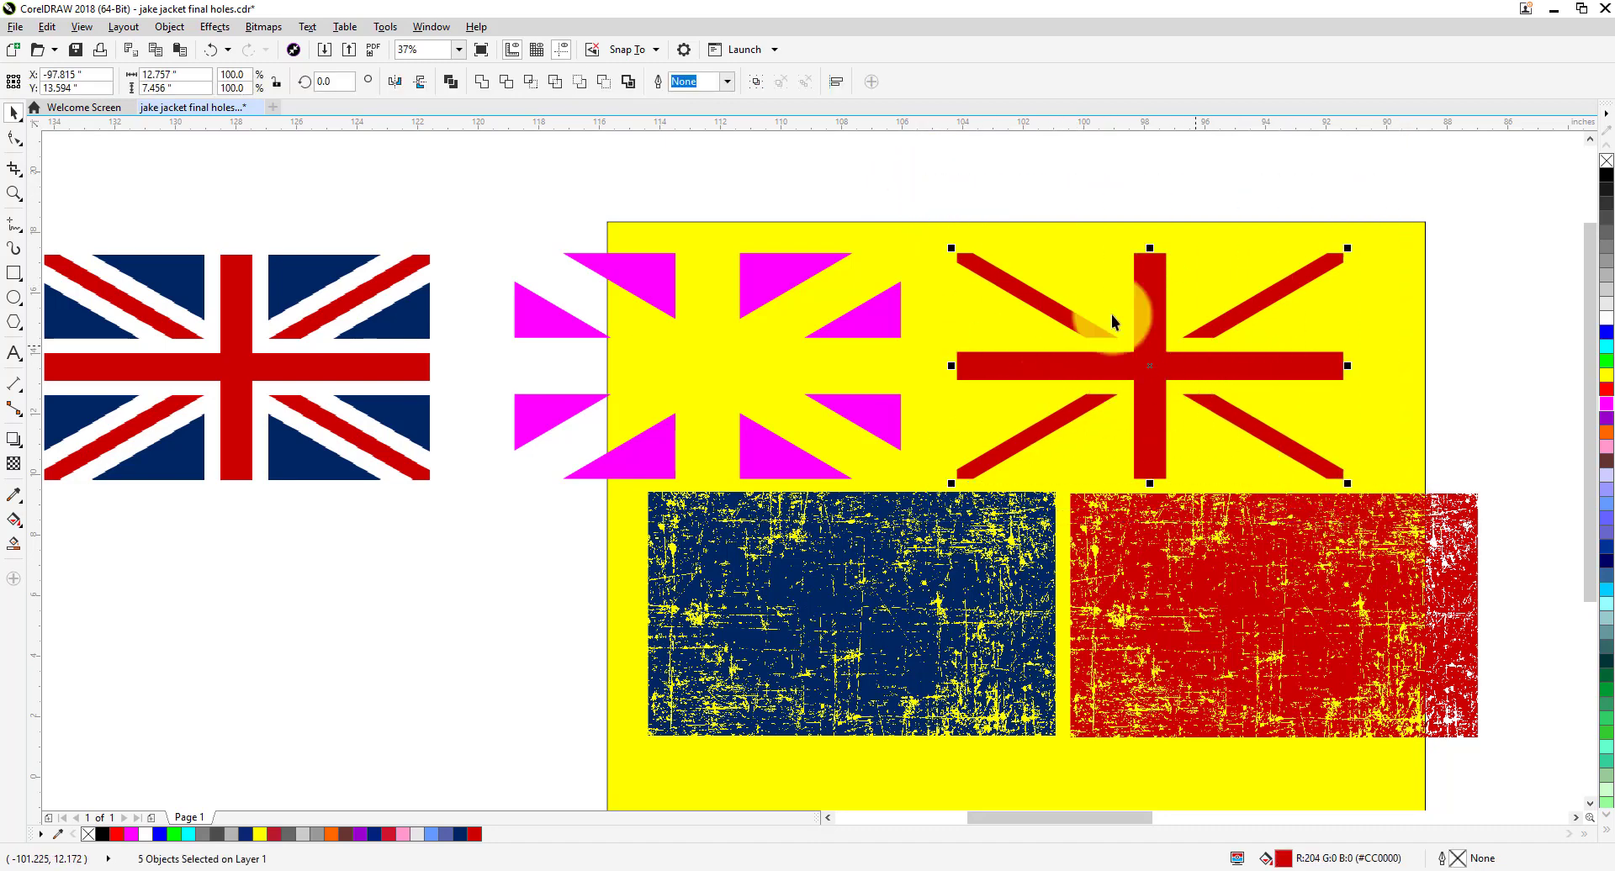
click(451, 81)
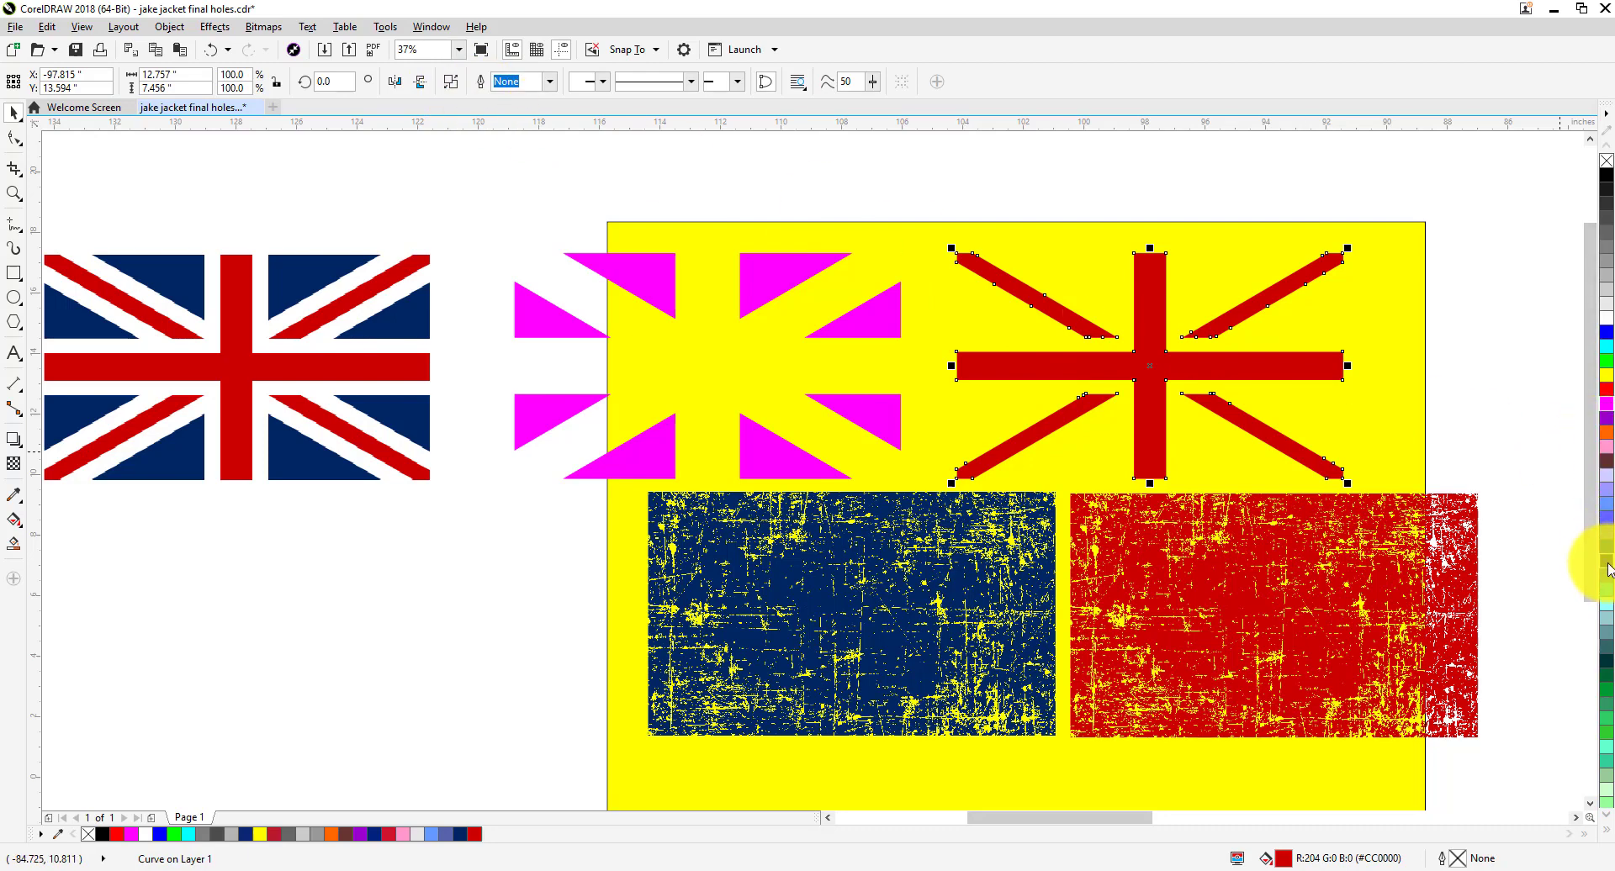
click(1607, 503)
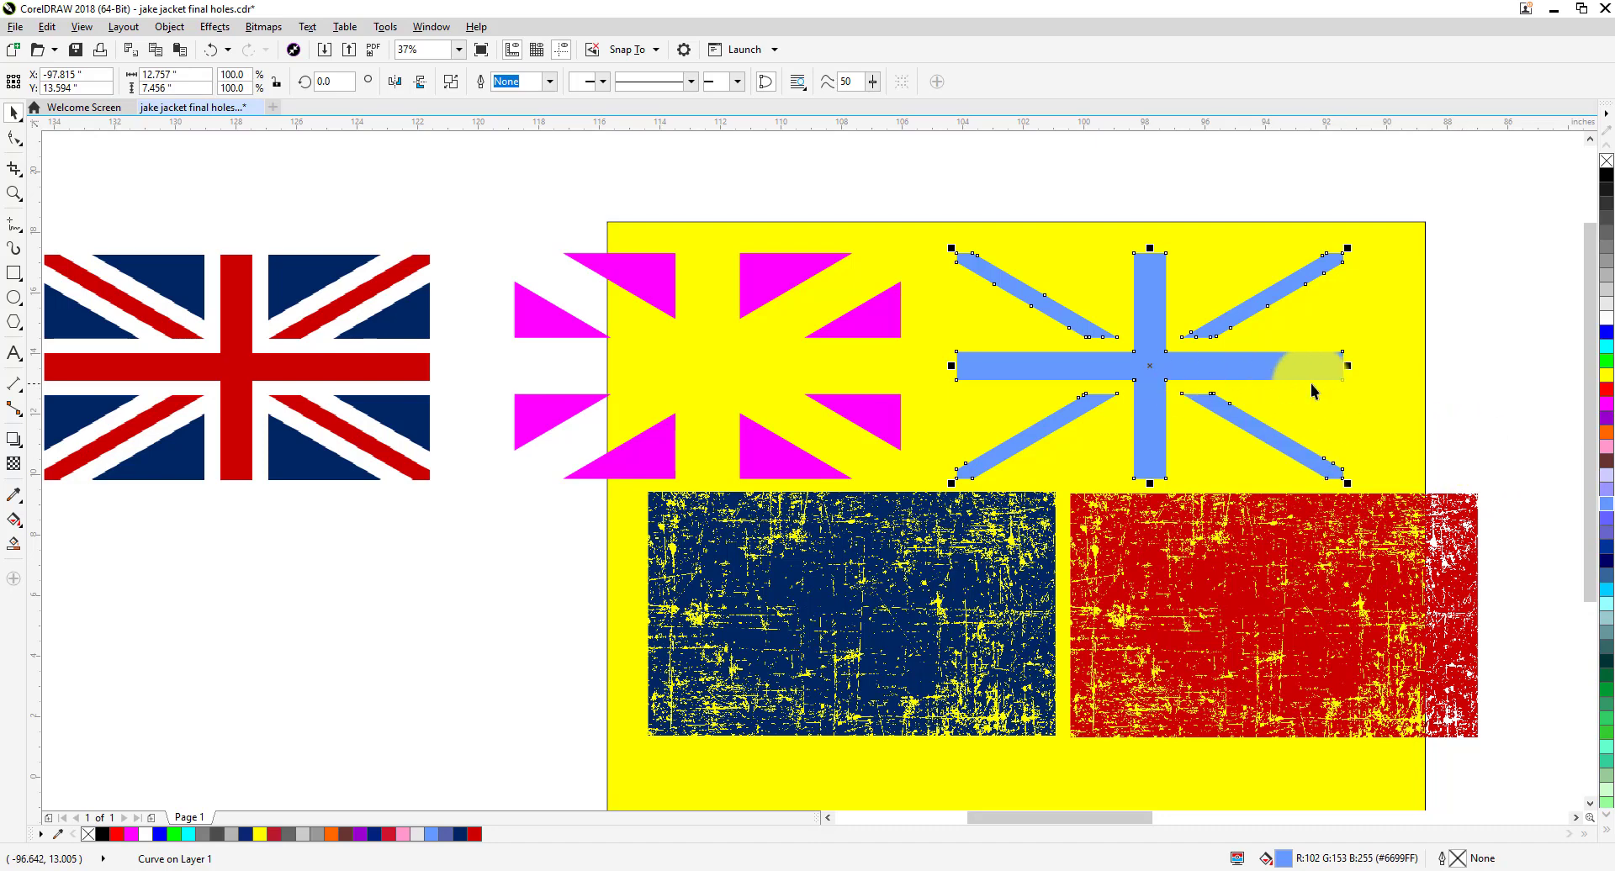
drag(773, 477, 917, 721)
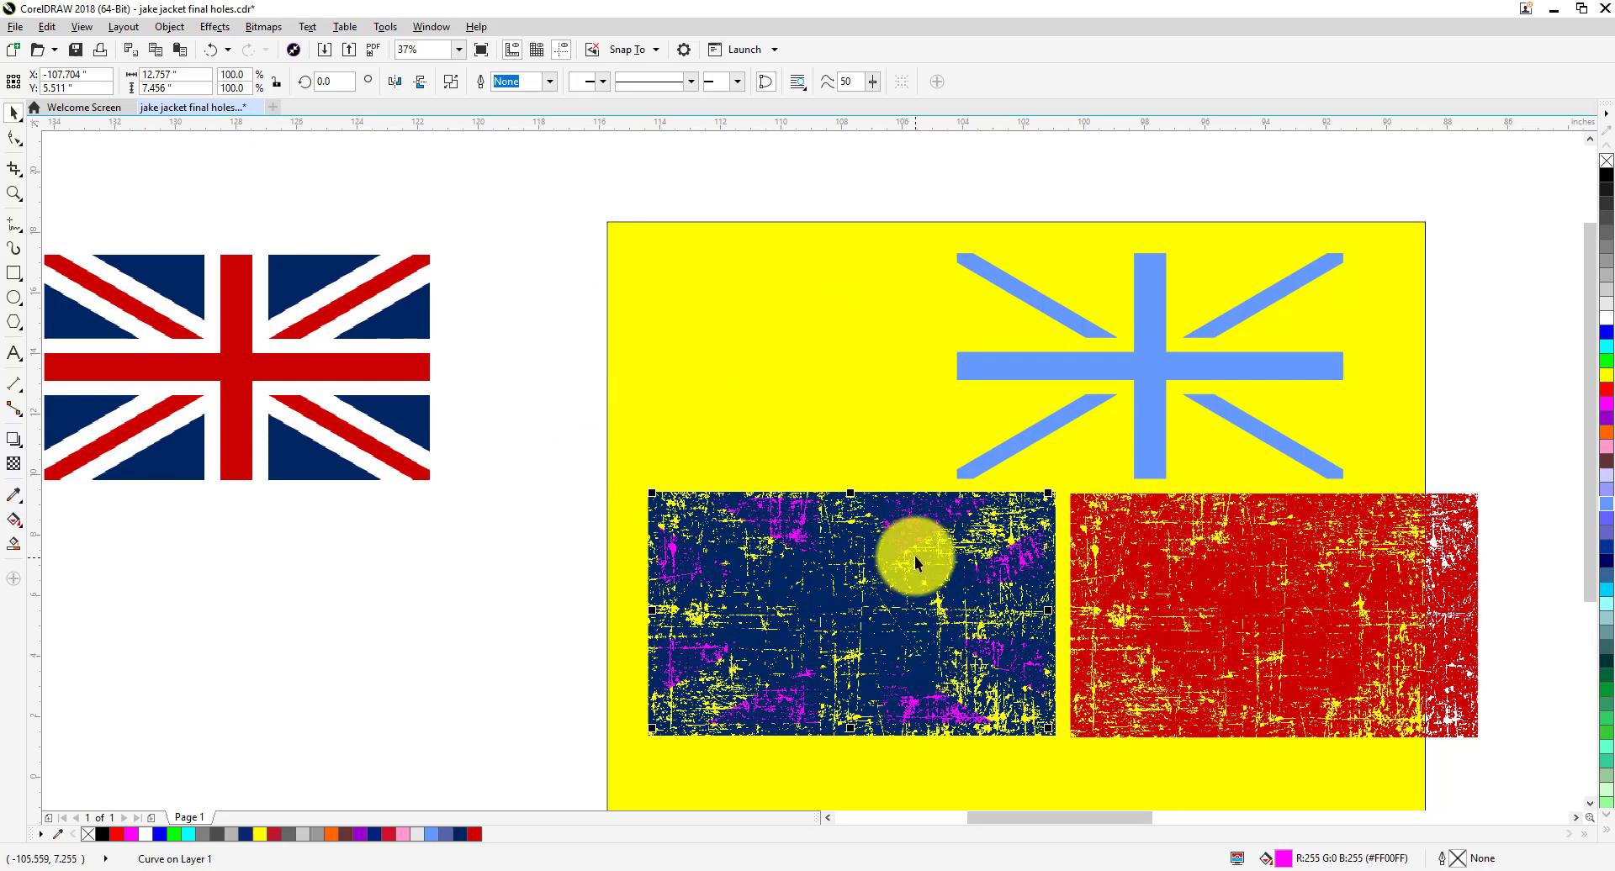
Bring the magenta triangles to the front and move the light-blue cross onto the red texture.
click(169, 26)
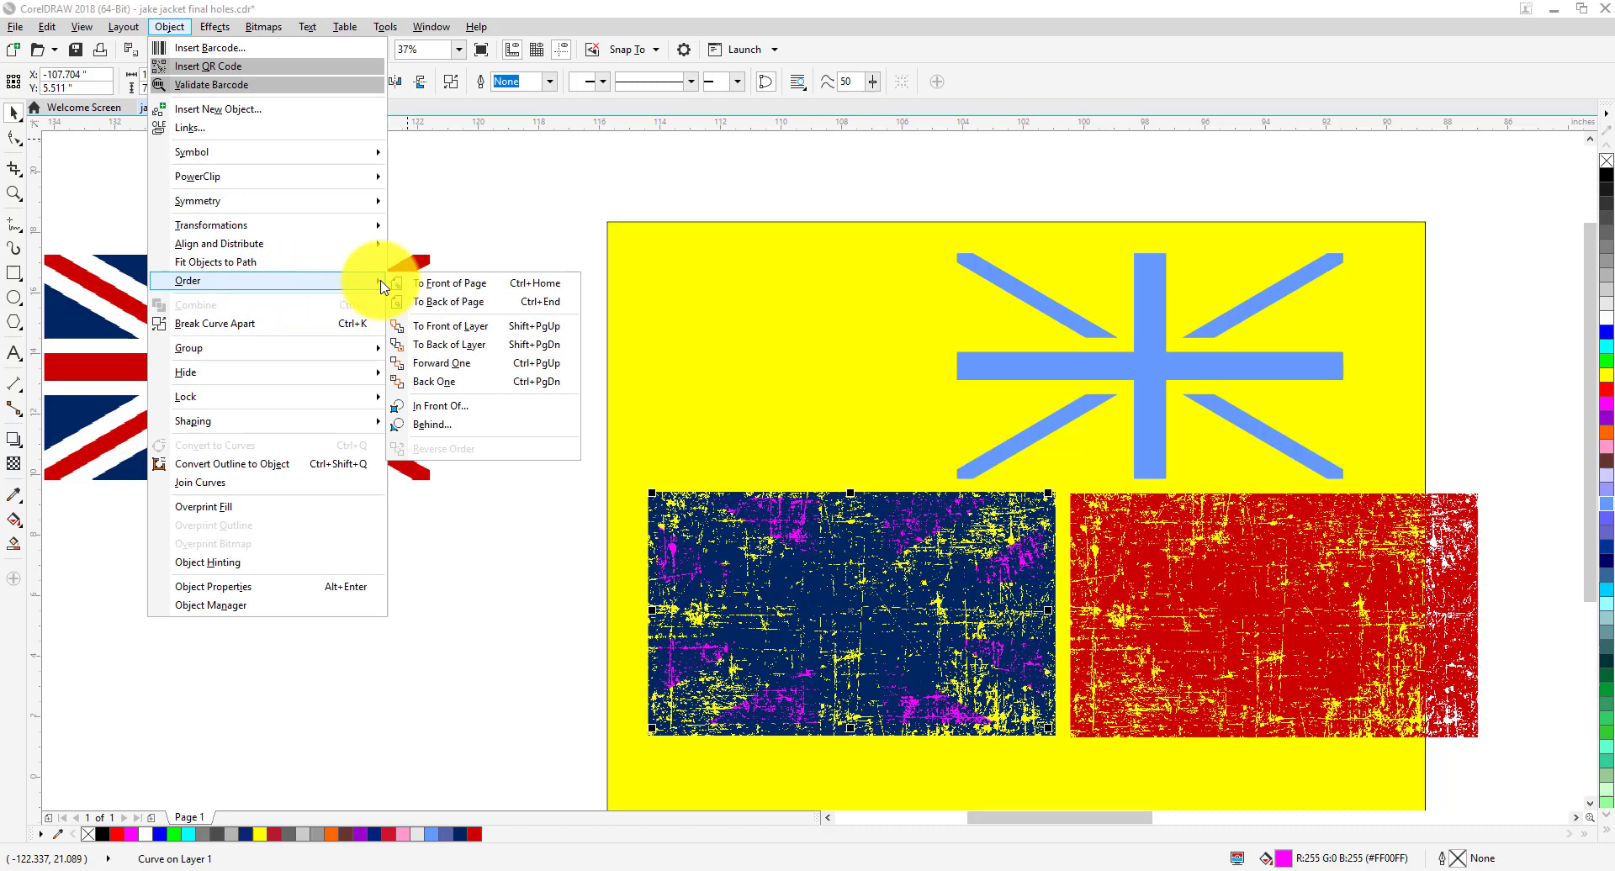
click(429, 286)
click(1112, 172)
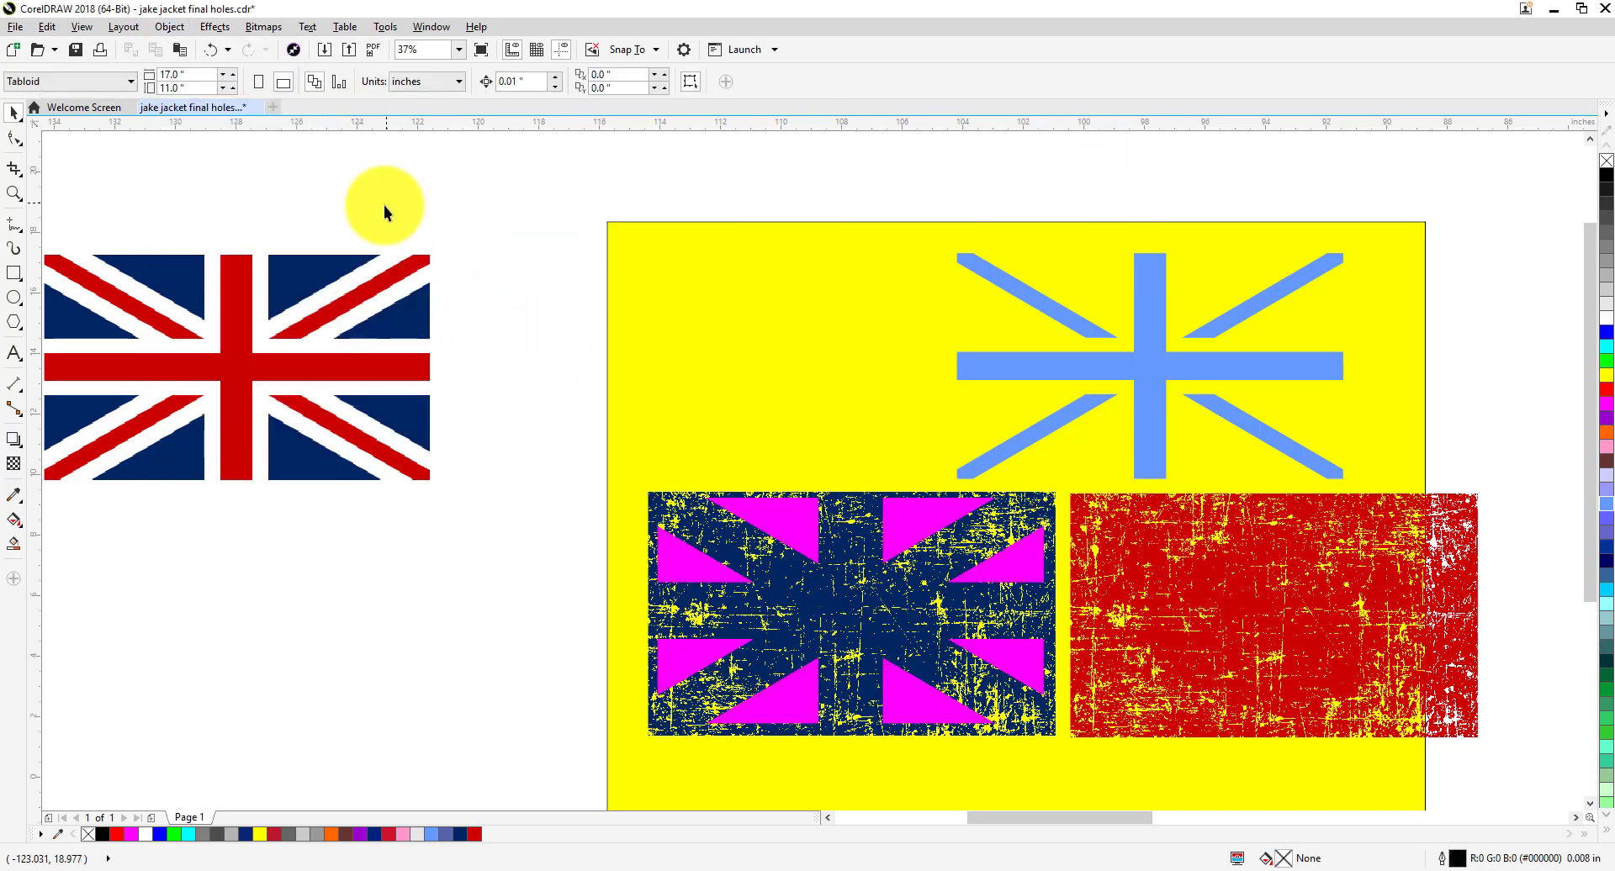
drag(1154, 381, 1282, 625)
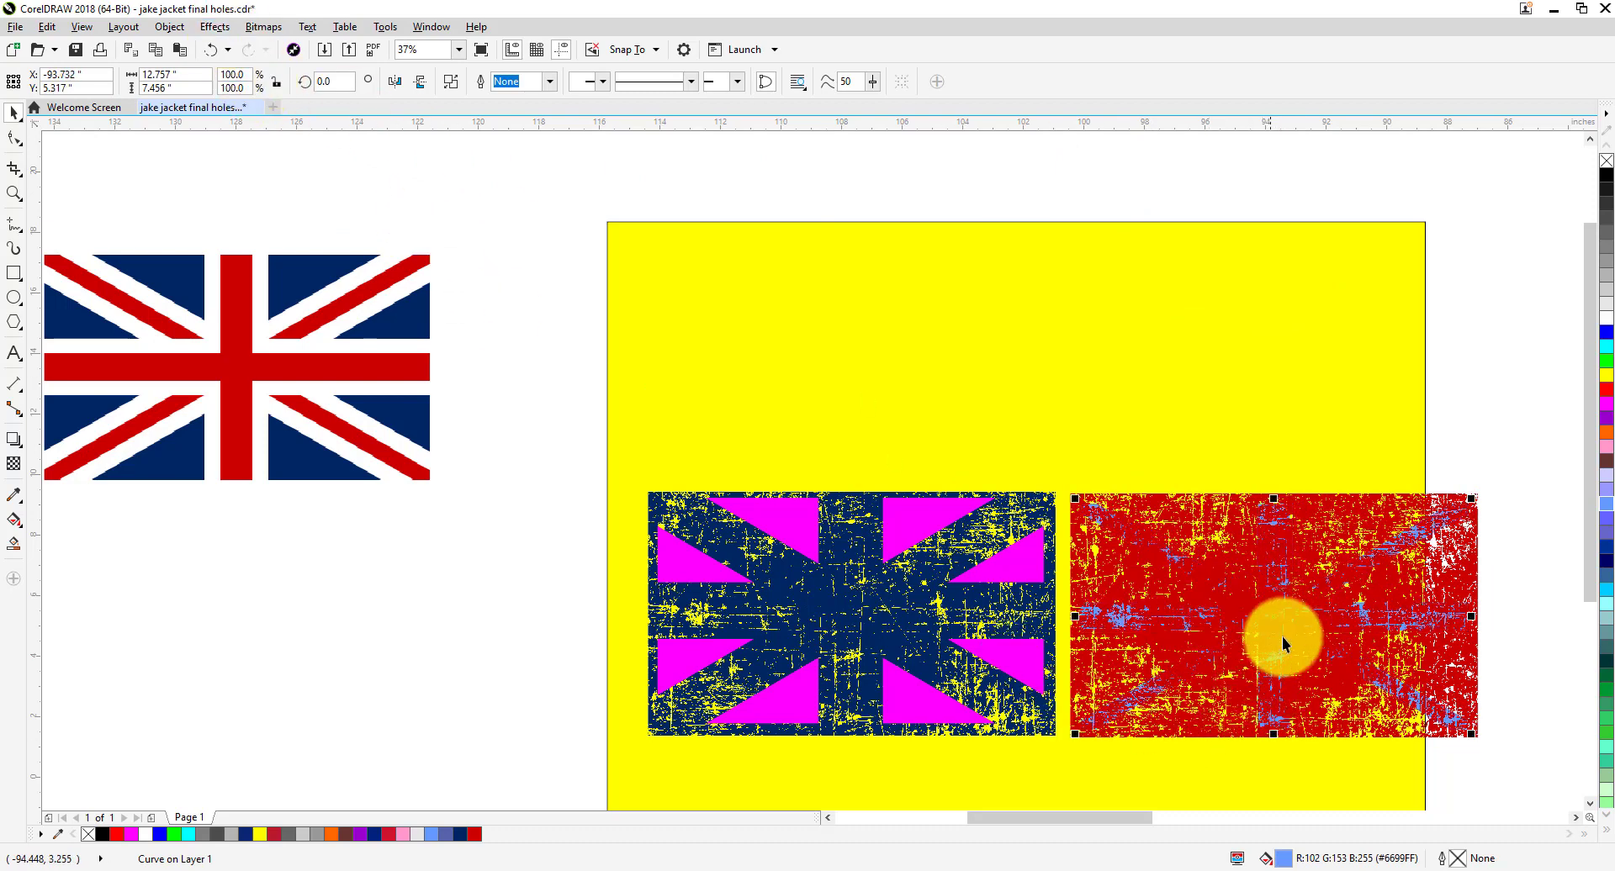
Place the light-blue cross in front of the red scratch bitmap.
click(169, 26)
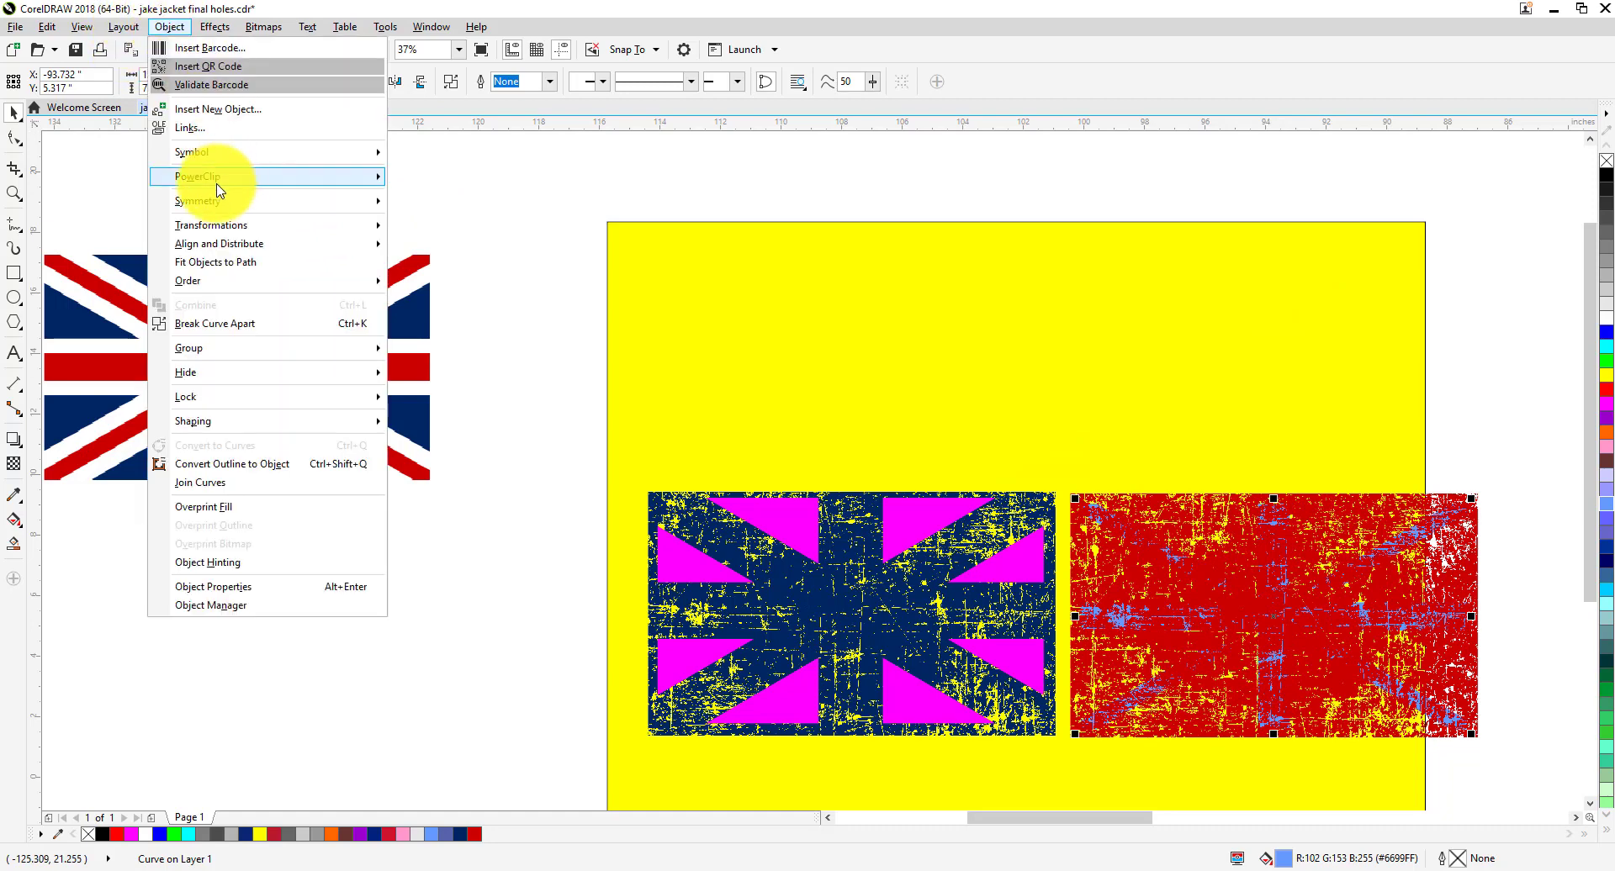
mouse_move(252, 280)
click(454, 281)
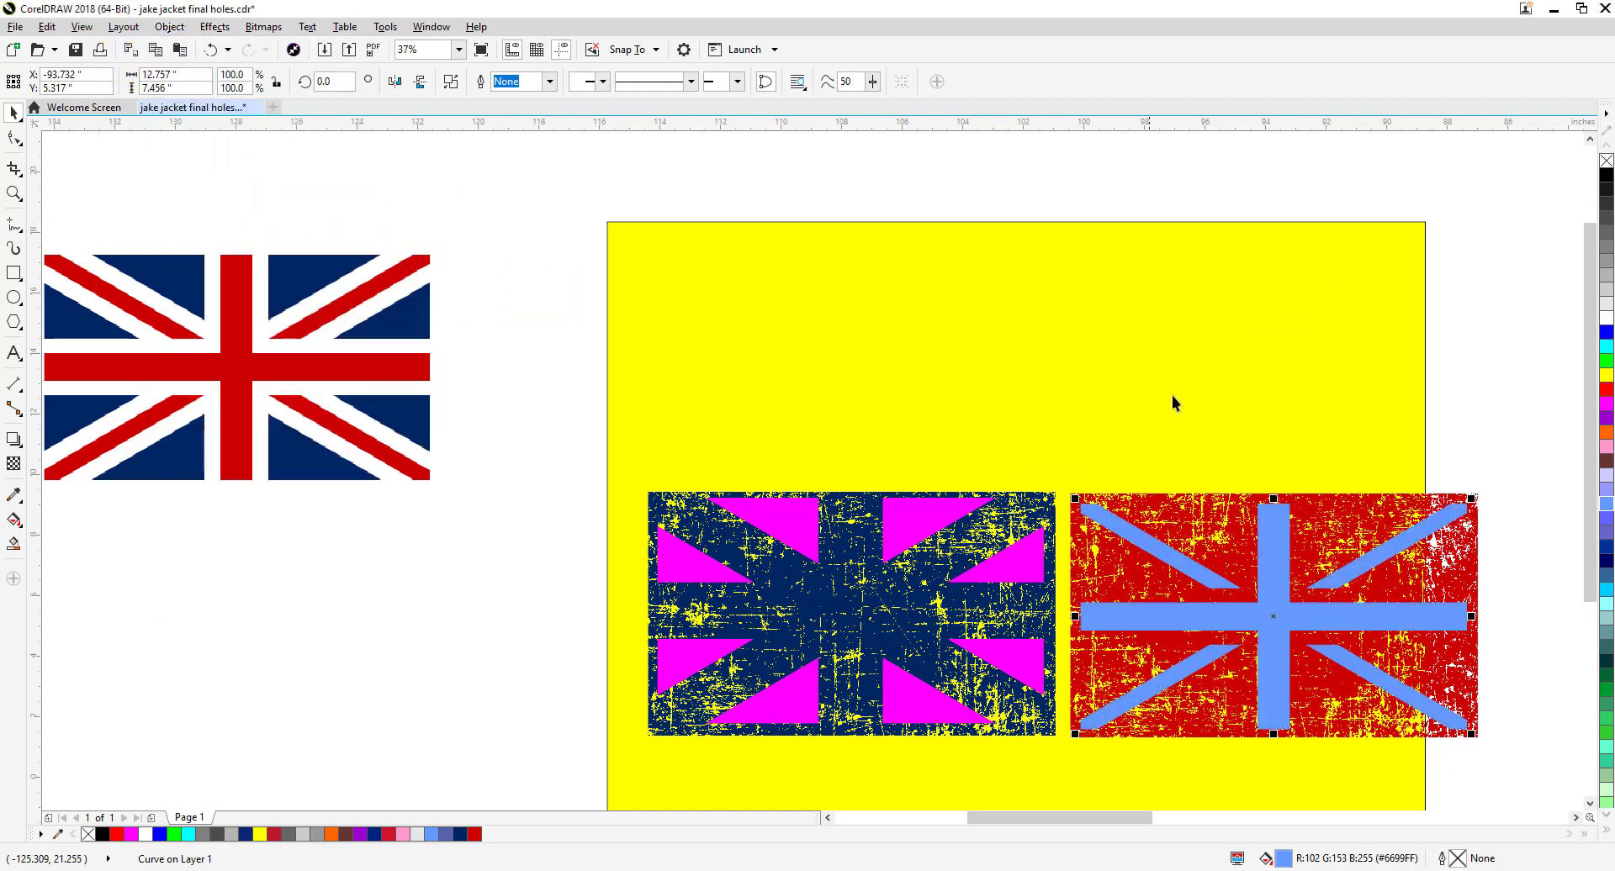
drag(1513, 663, 1325, 536)
key(Escape)
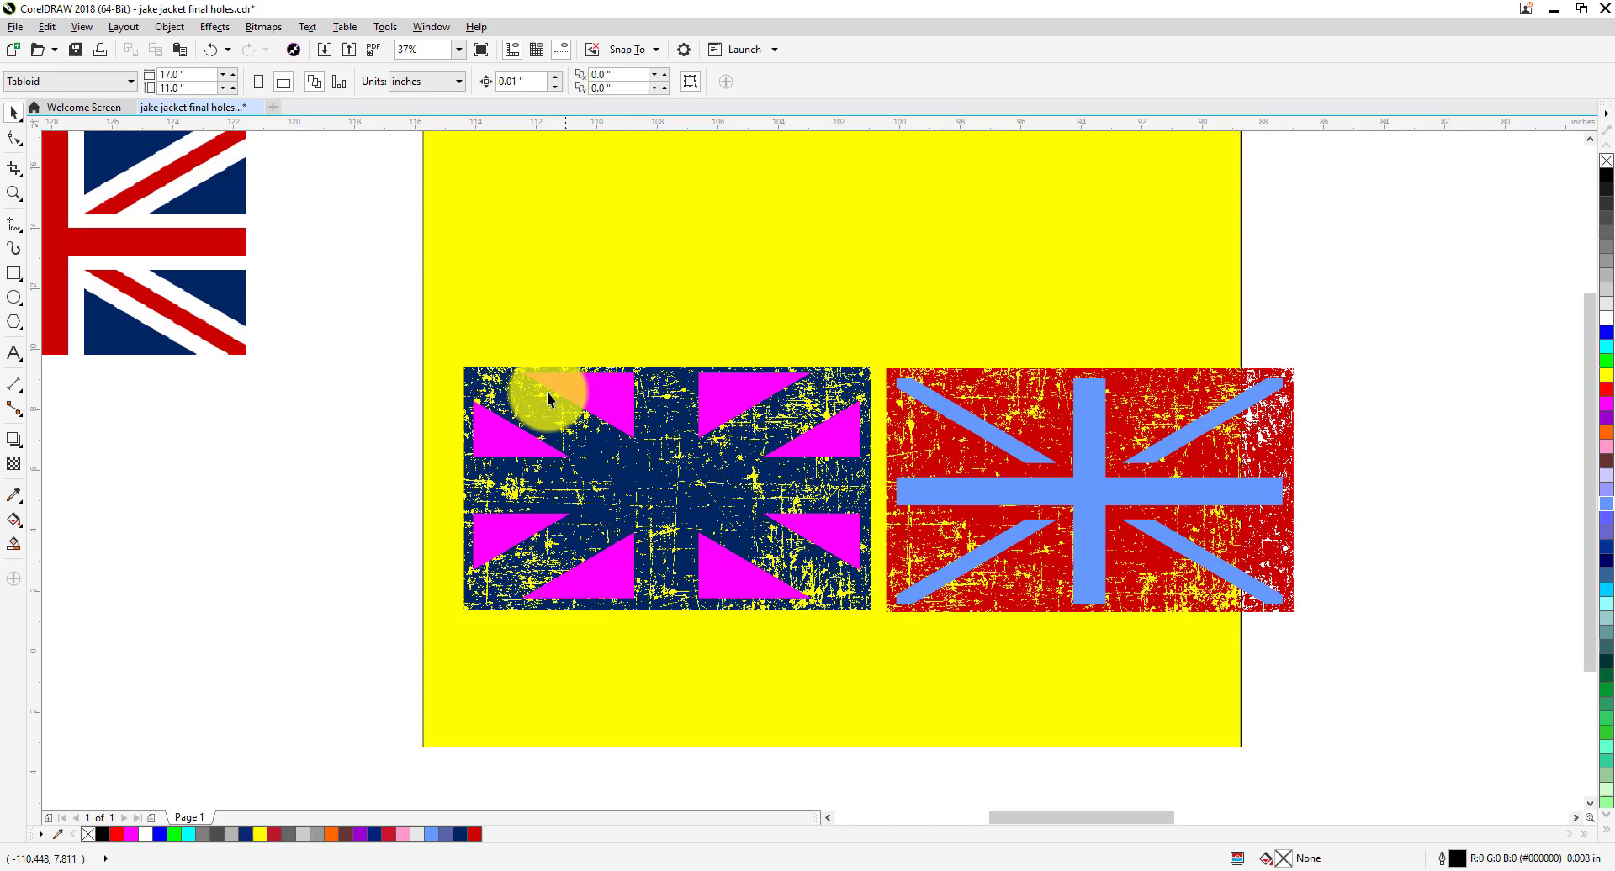
PowerClip the navy scratch bitmap inside the magenta triangles.
click(488, 387)
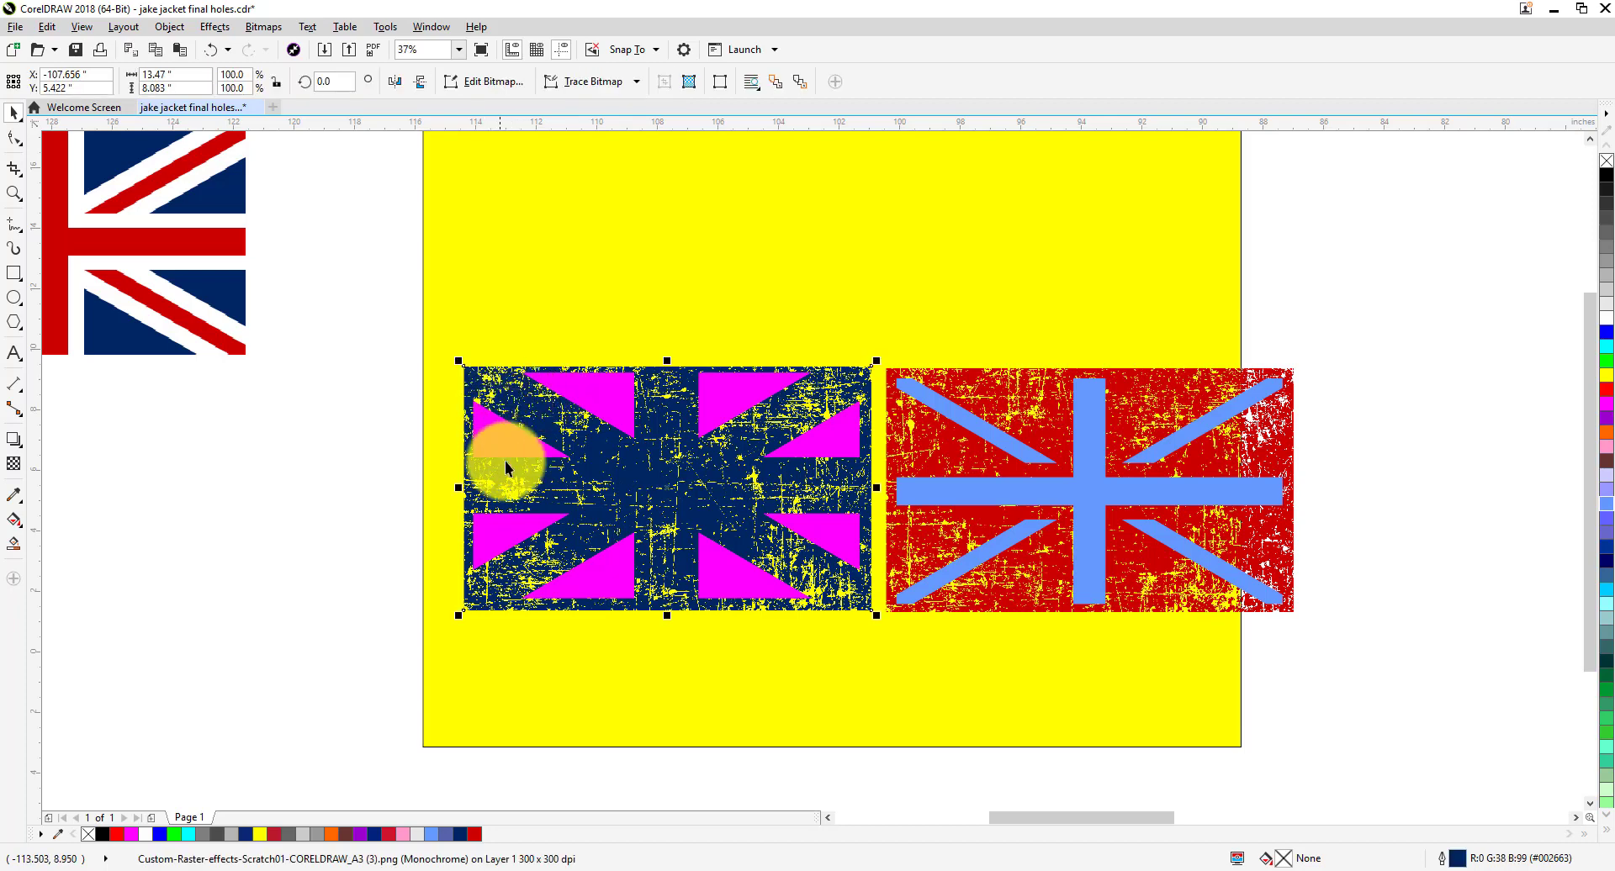
click(512, 380)
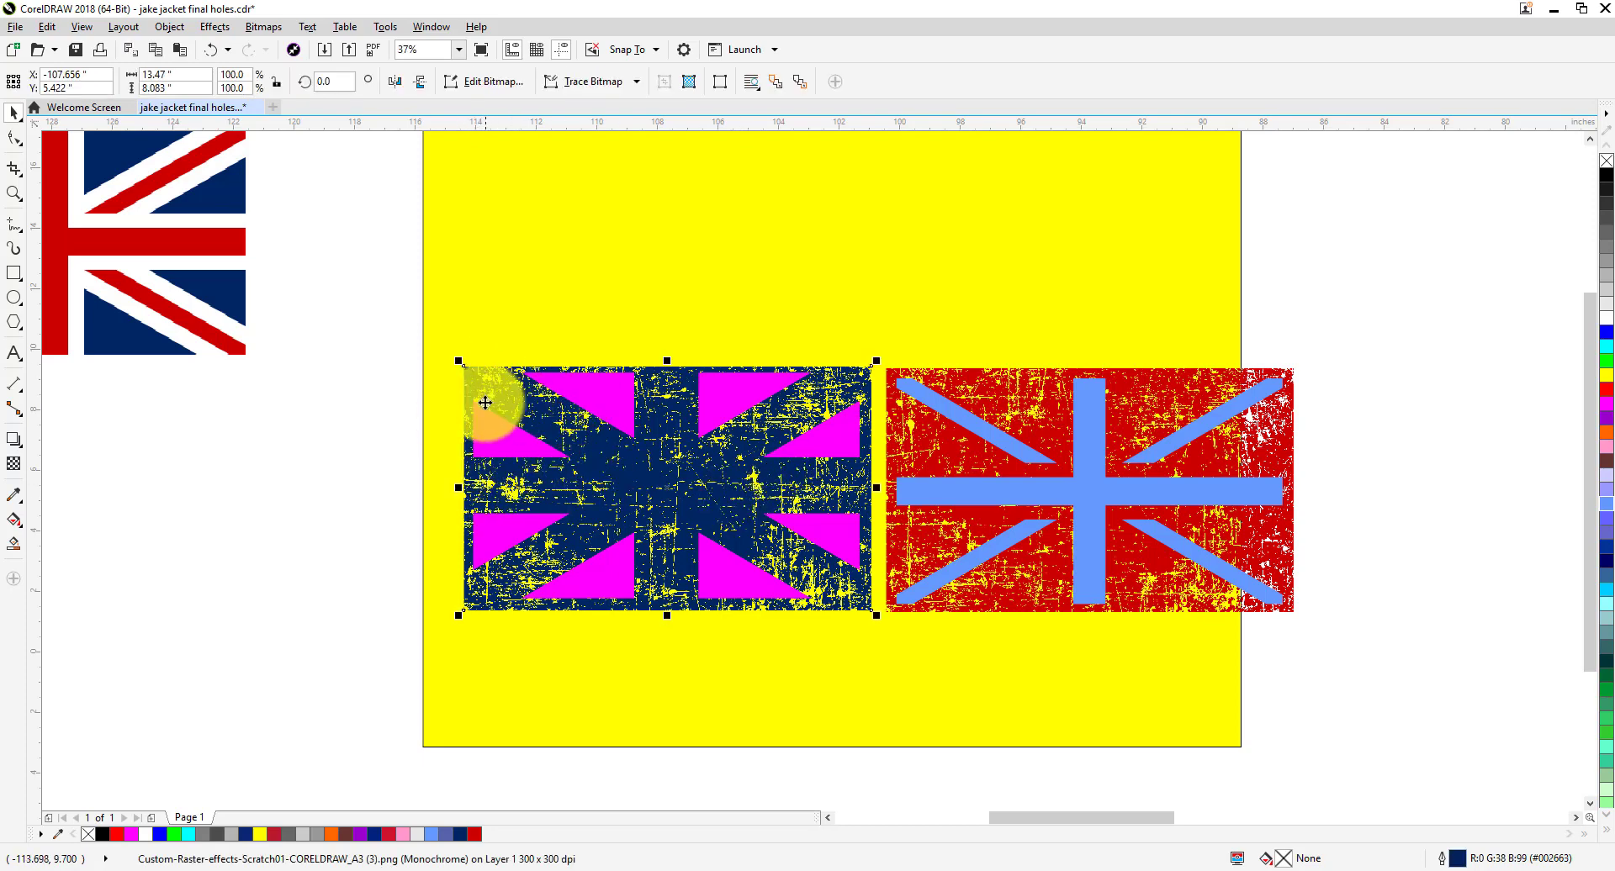
click(172, 28)
mouse_move(197, 177)
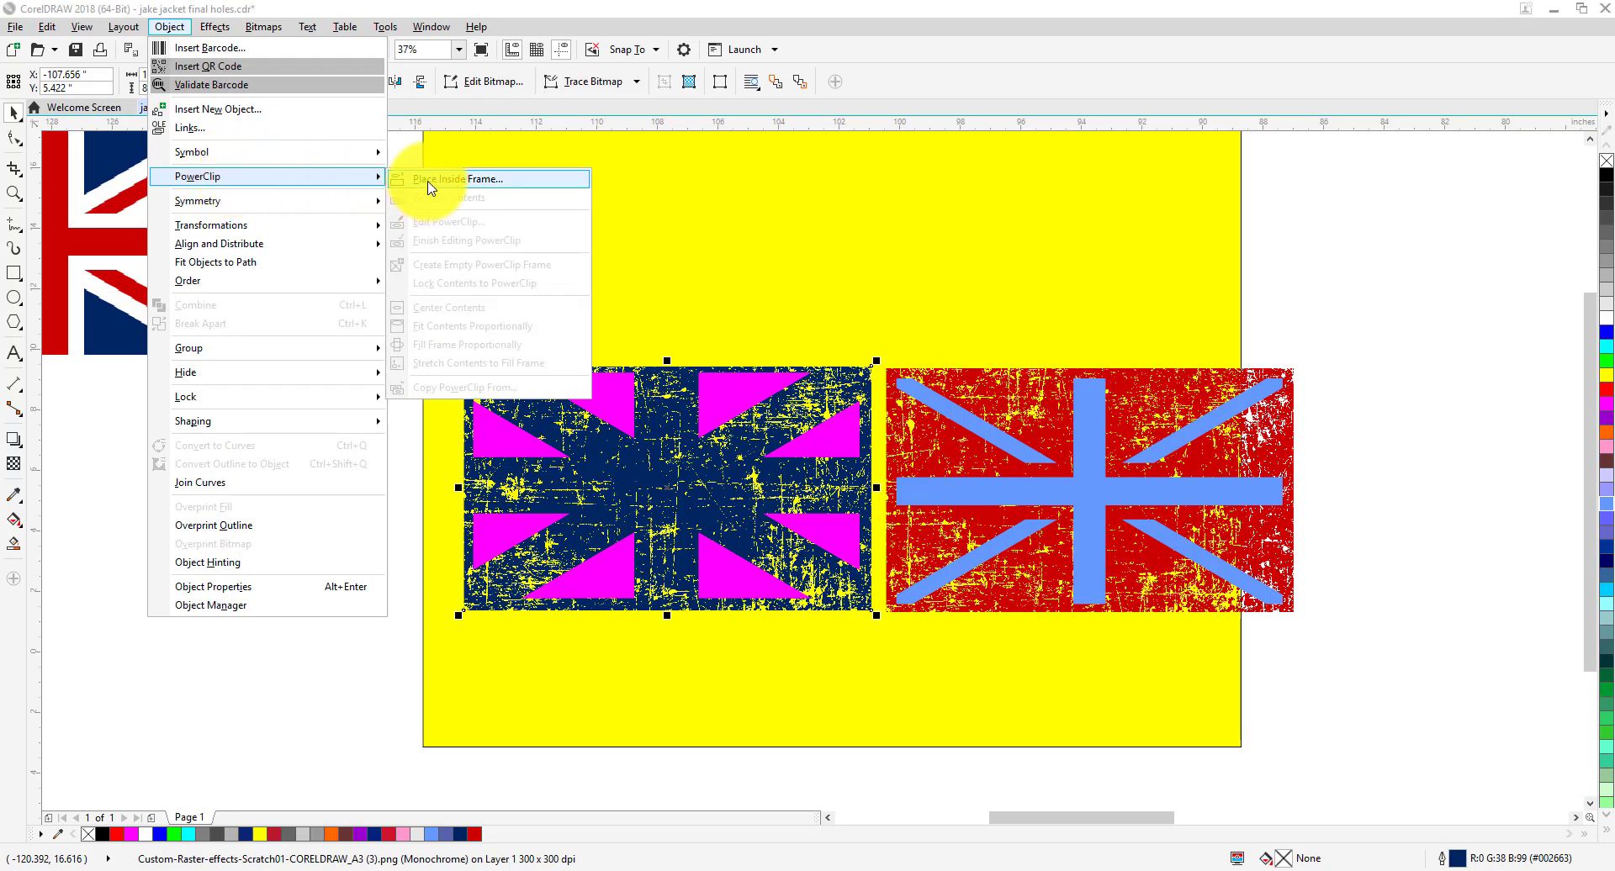
click(429, 187)
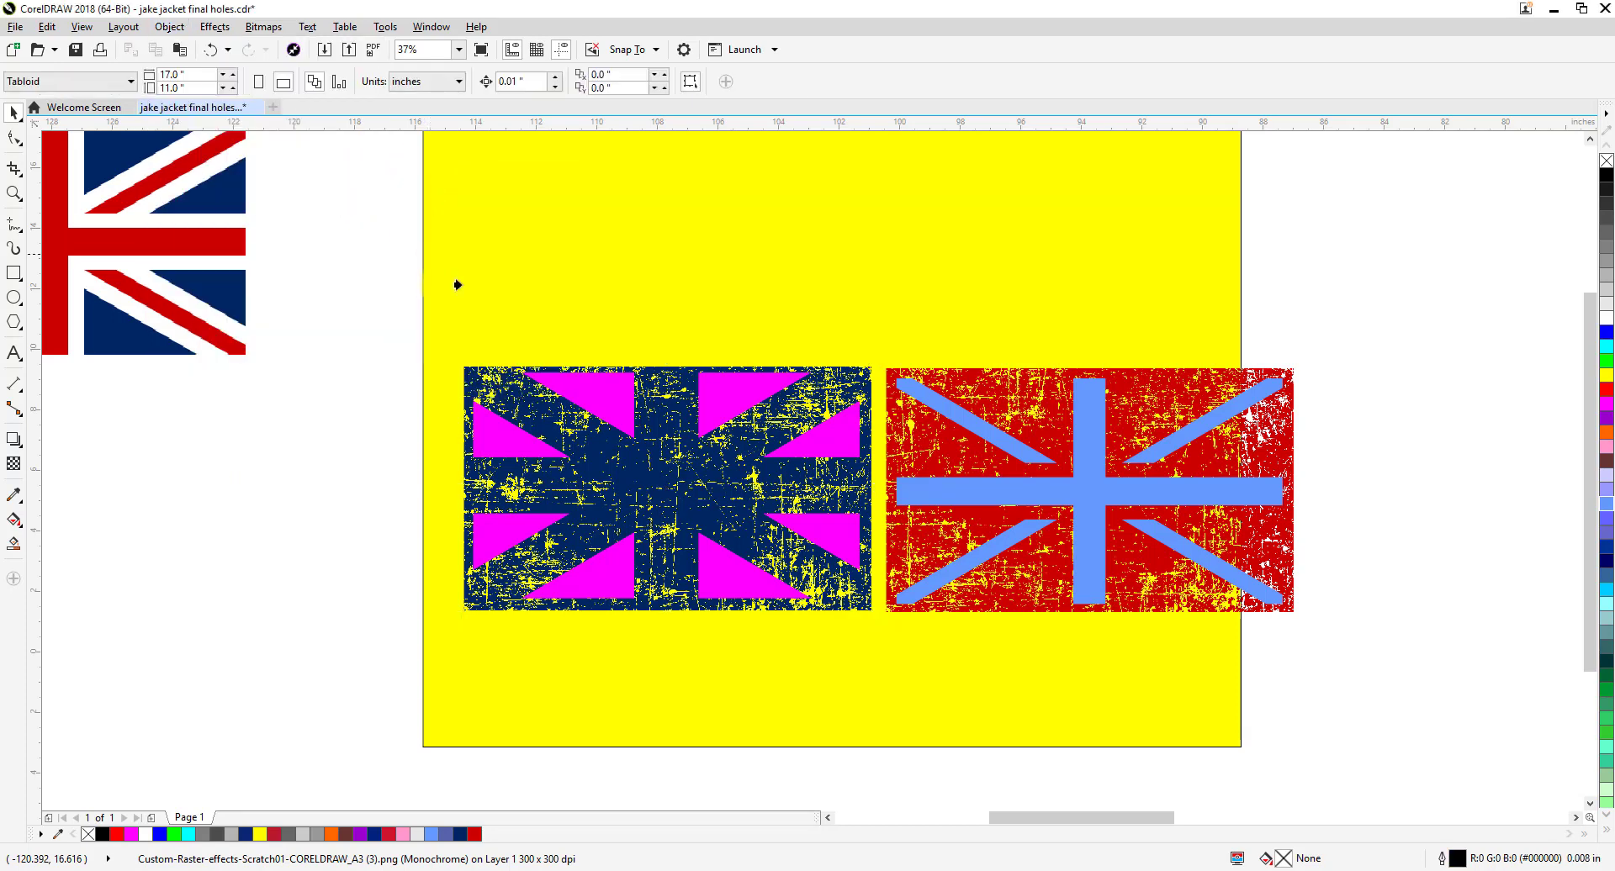
click(551, 381)
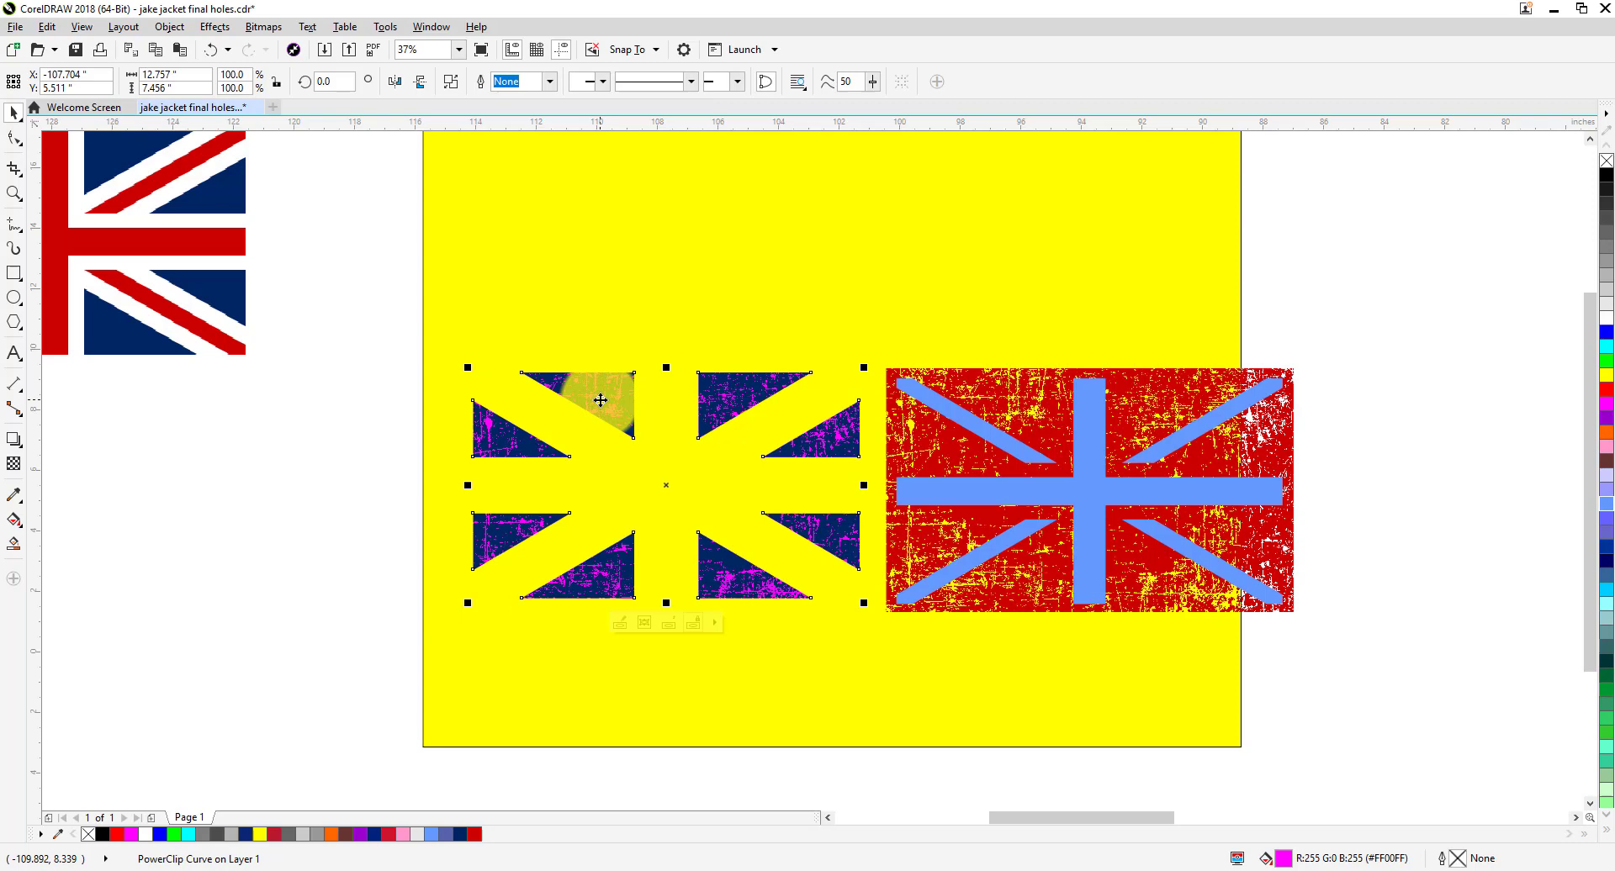
PowerClip the red scratch bitmap inside the light-blue cross.
click(996, 403)
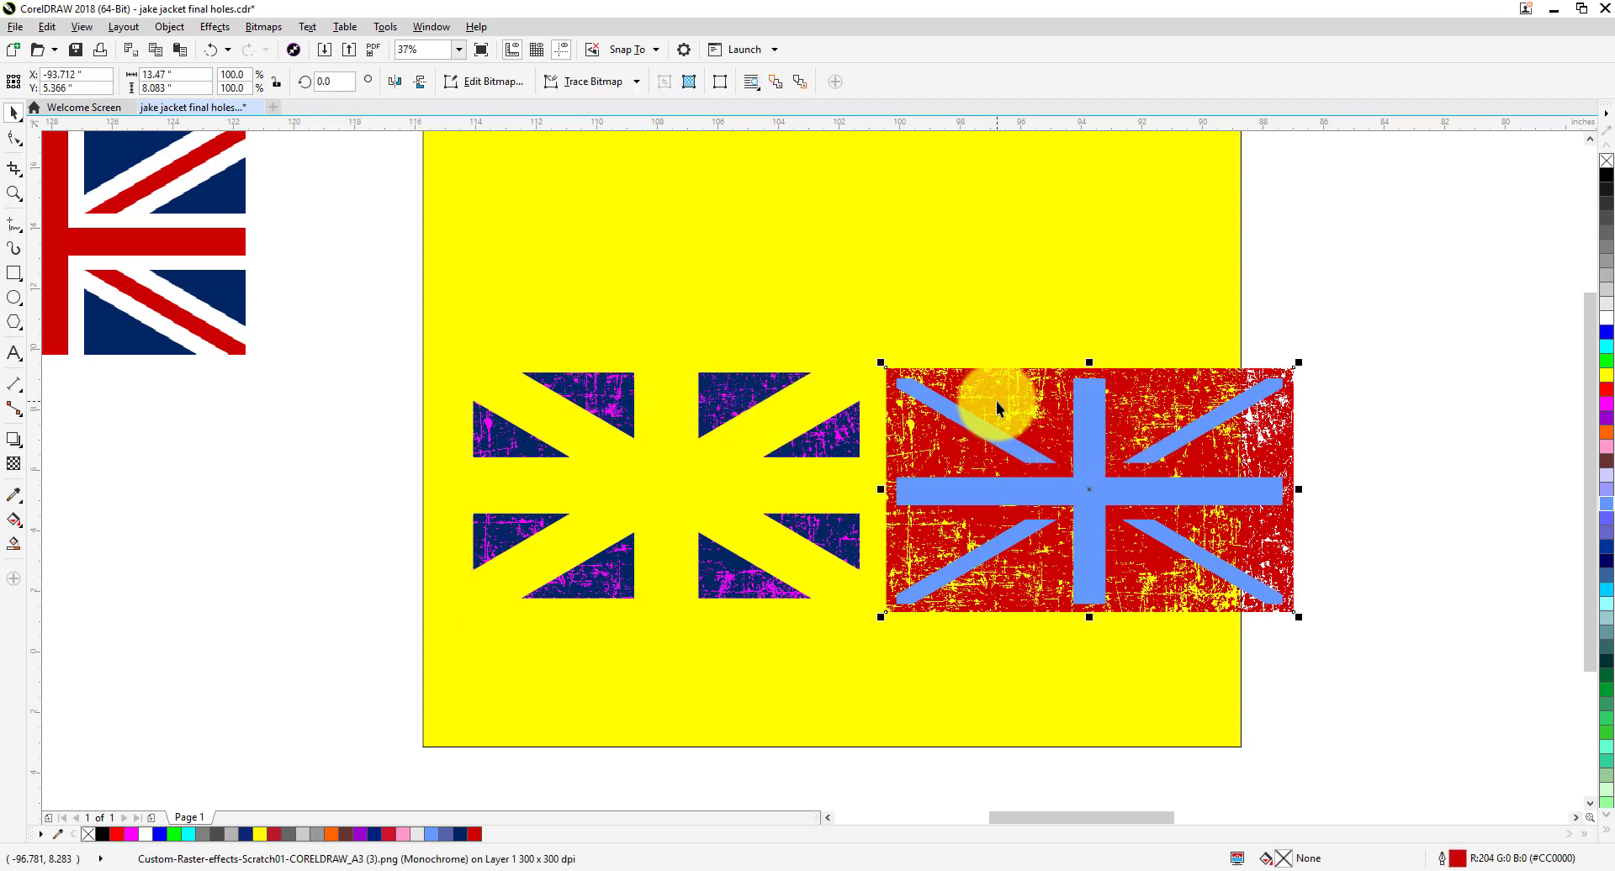
click(169, 27)
mouse_move(198, 177)
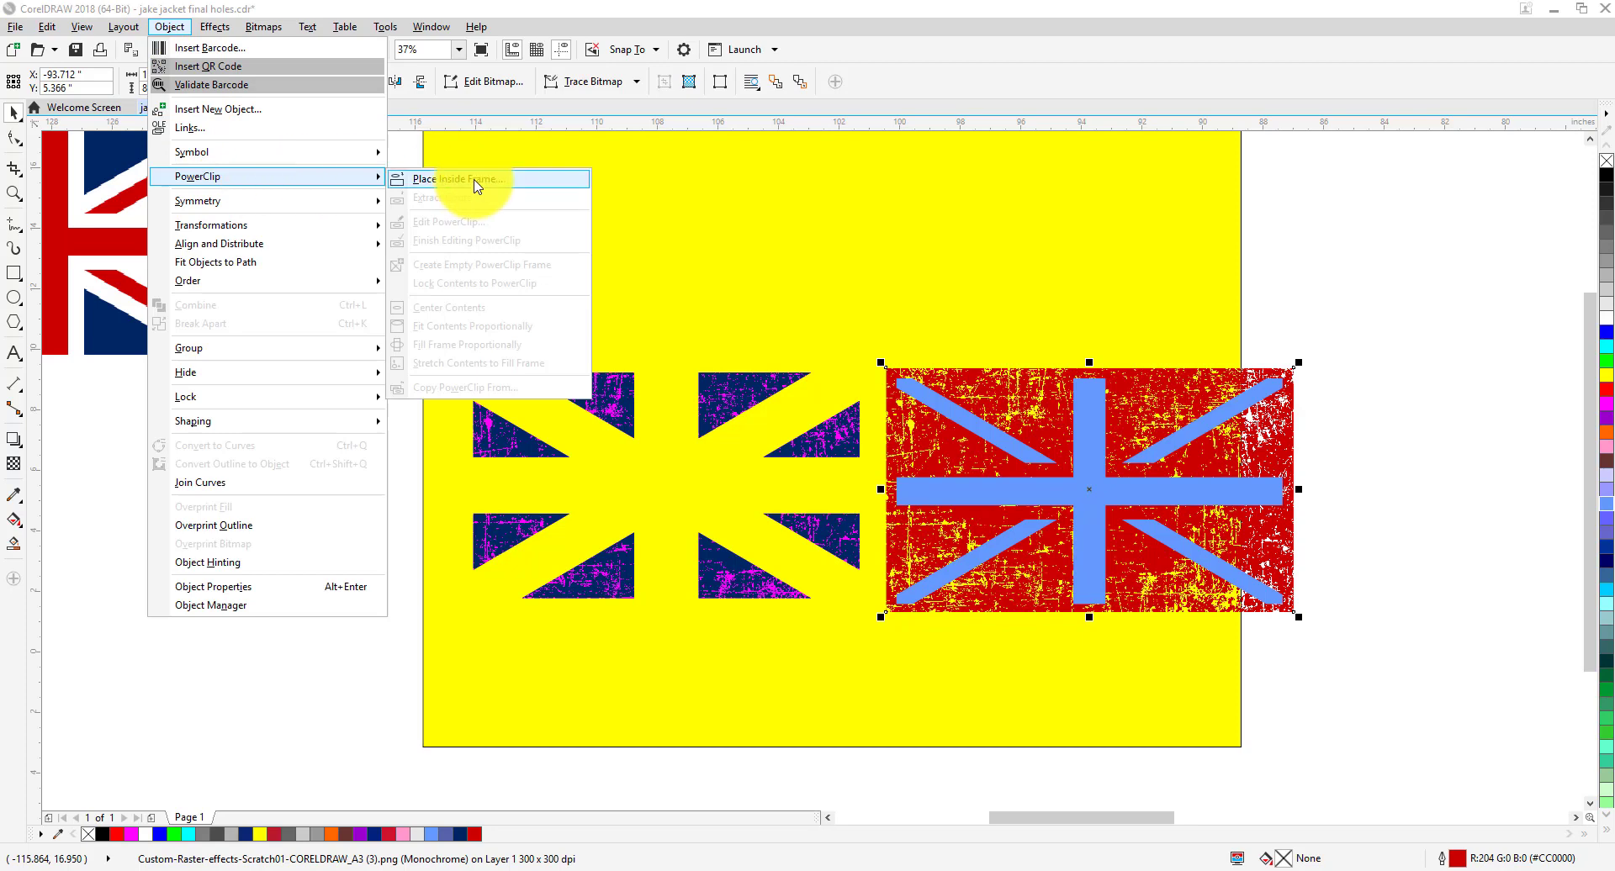
click(477, 186)
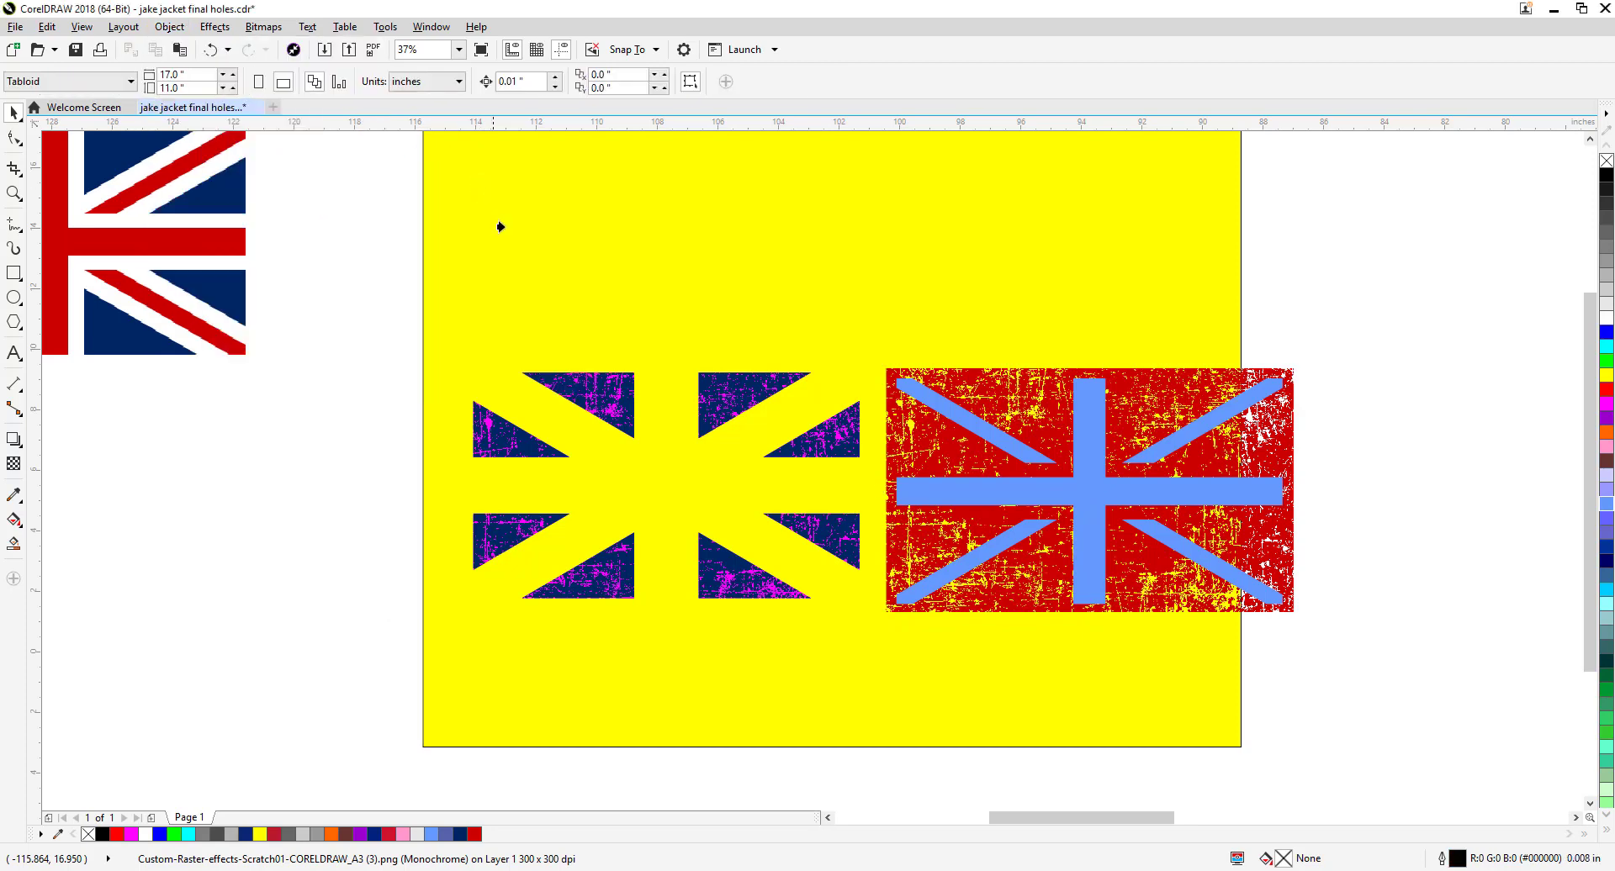
click(913, 391)
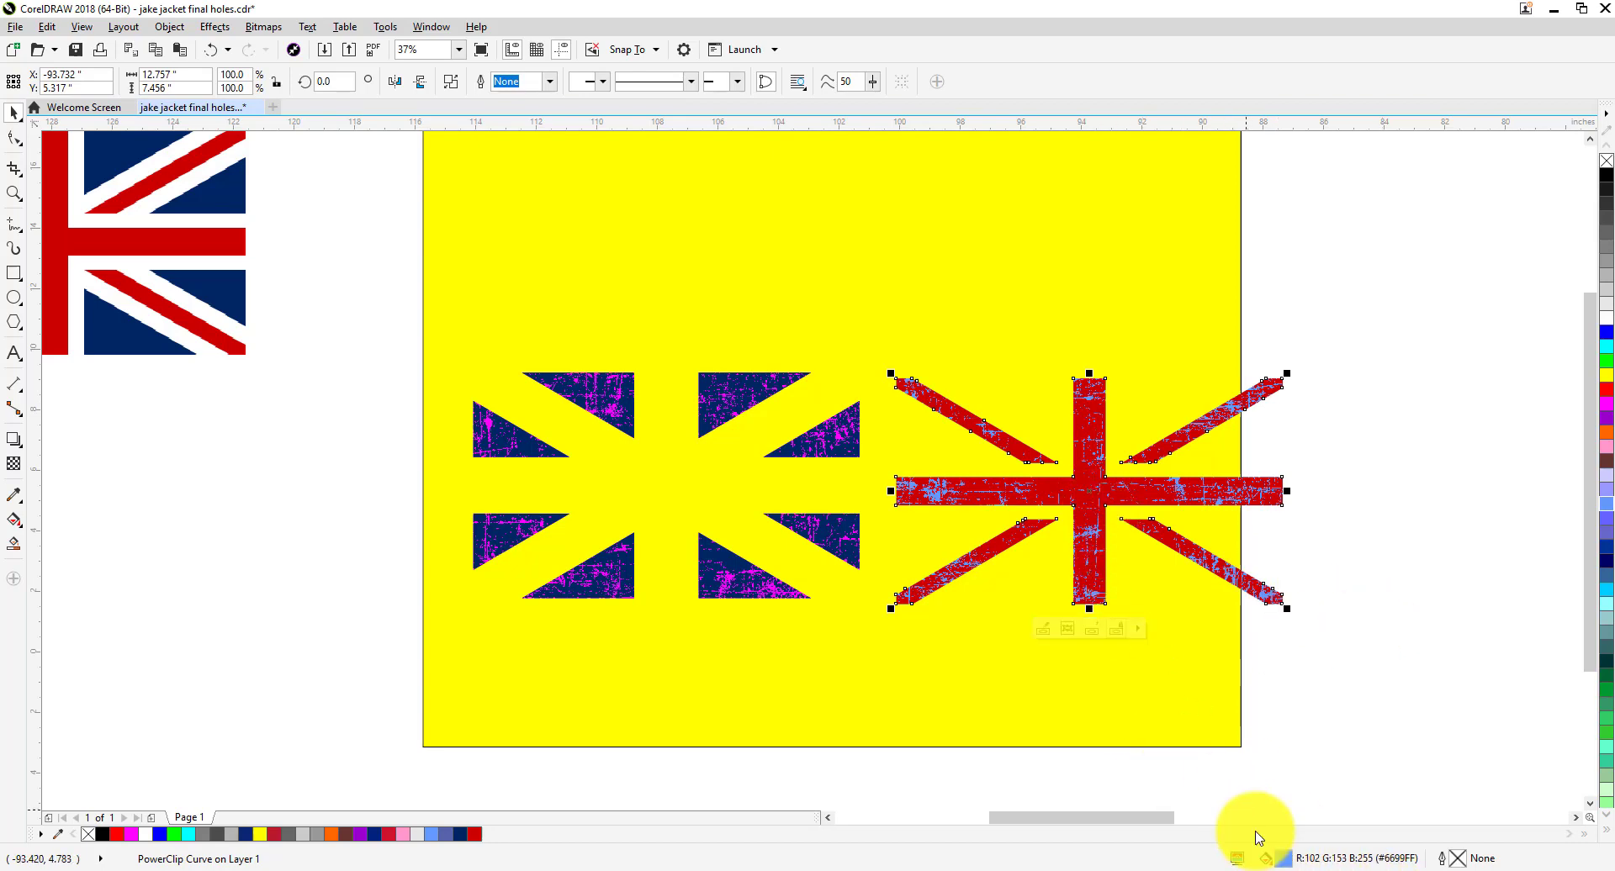
Set both PowerClips to No Fill, clearing magenta from the blue triangles and light-blue from the red cross.
click(714, 581)
click(1284, 858)
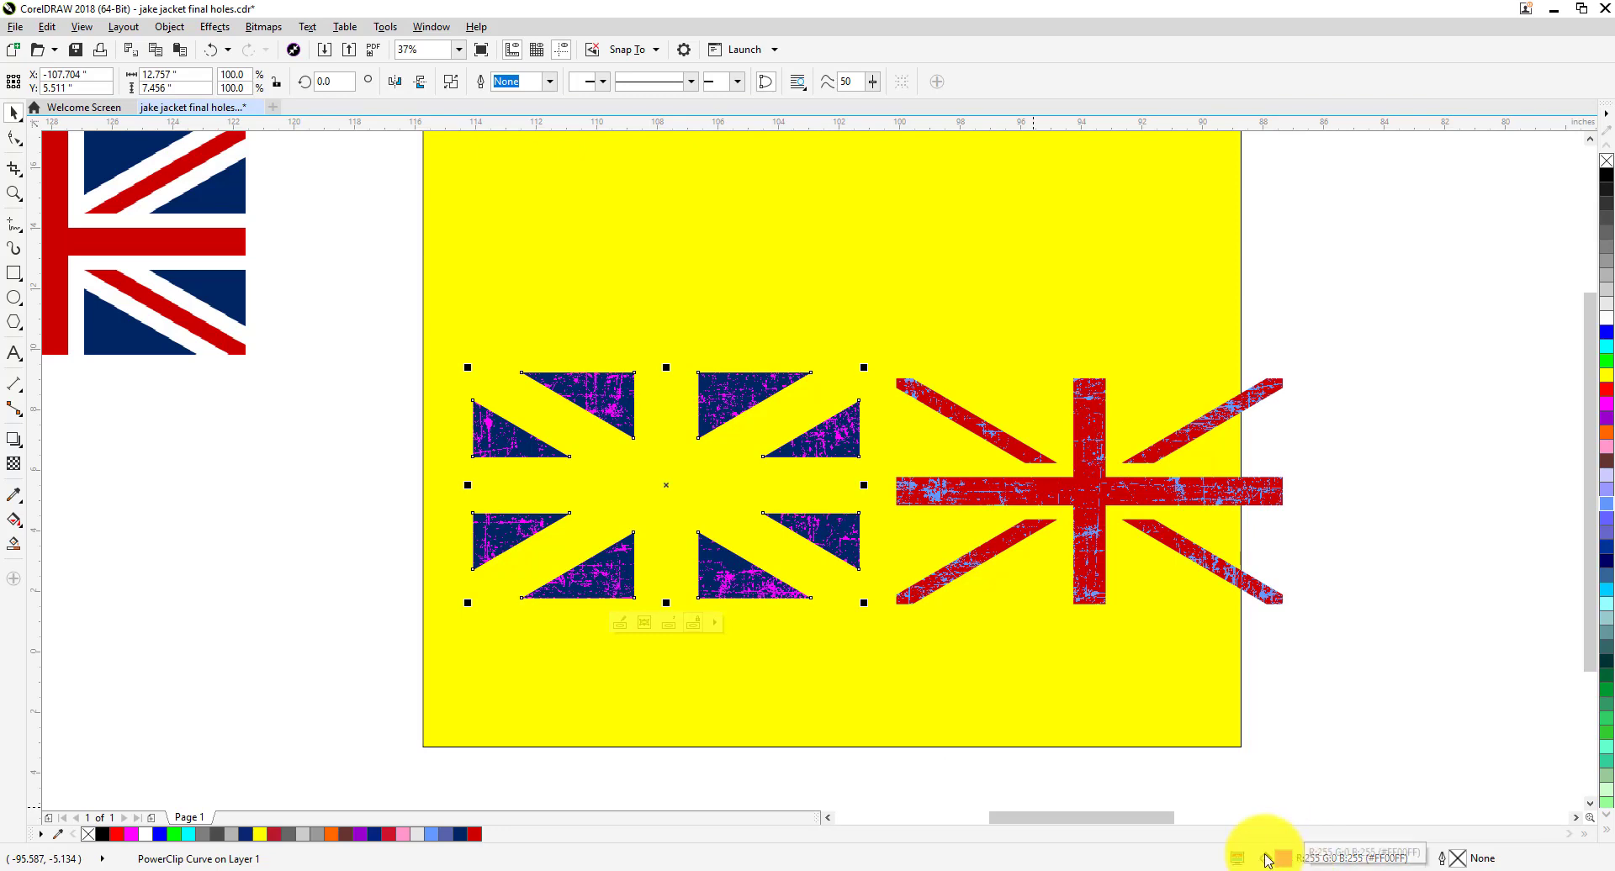
click(744, 581)
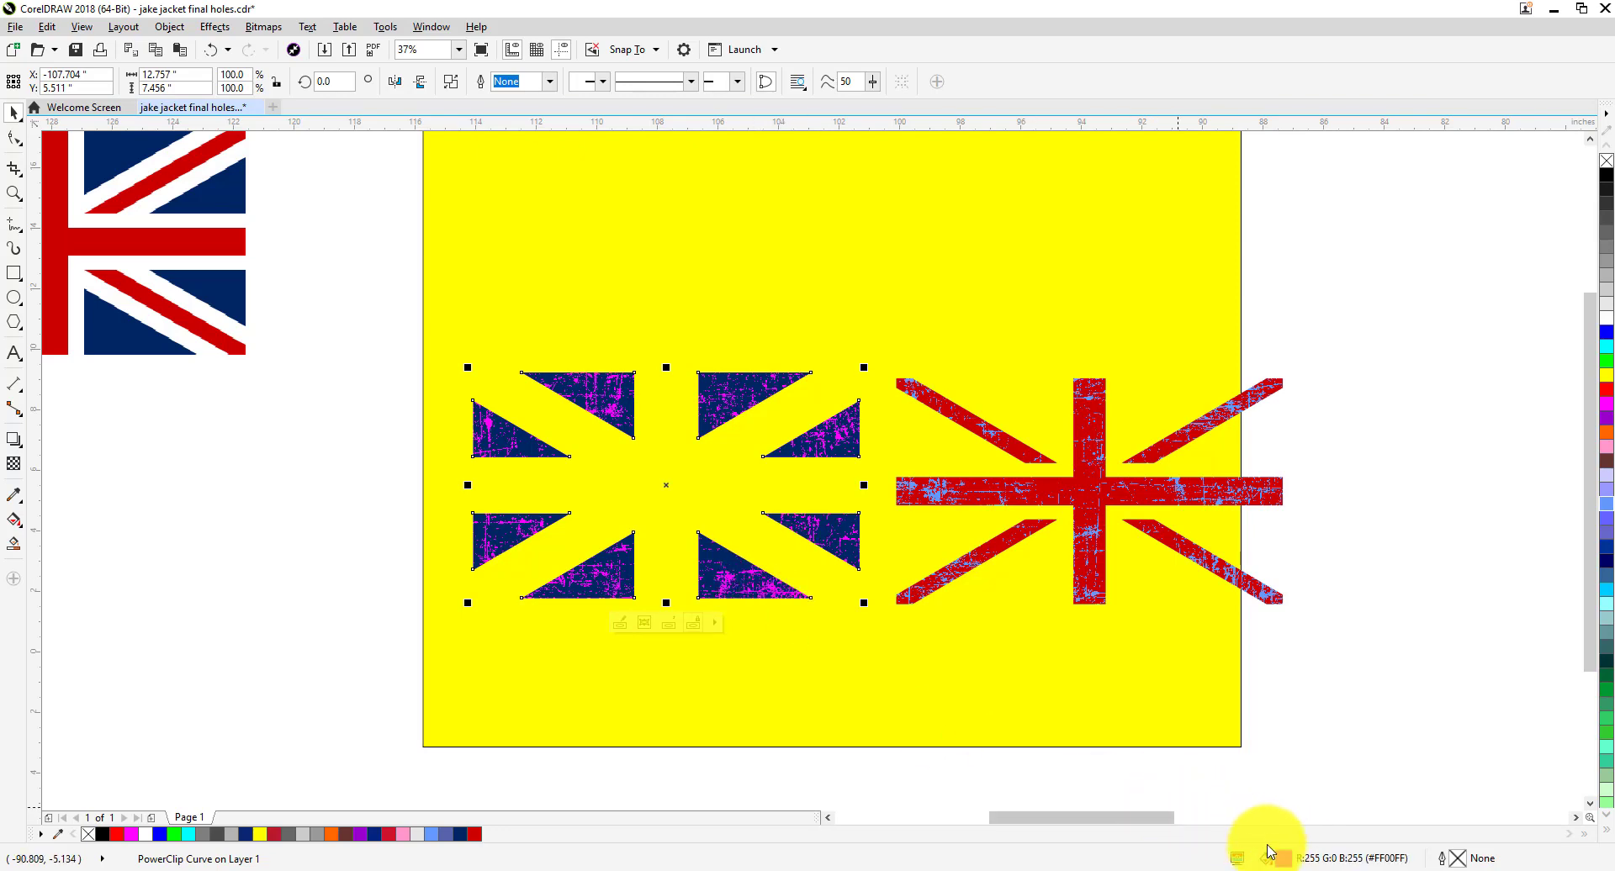
click(1607, 162)
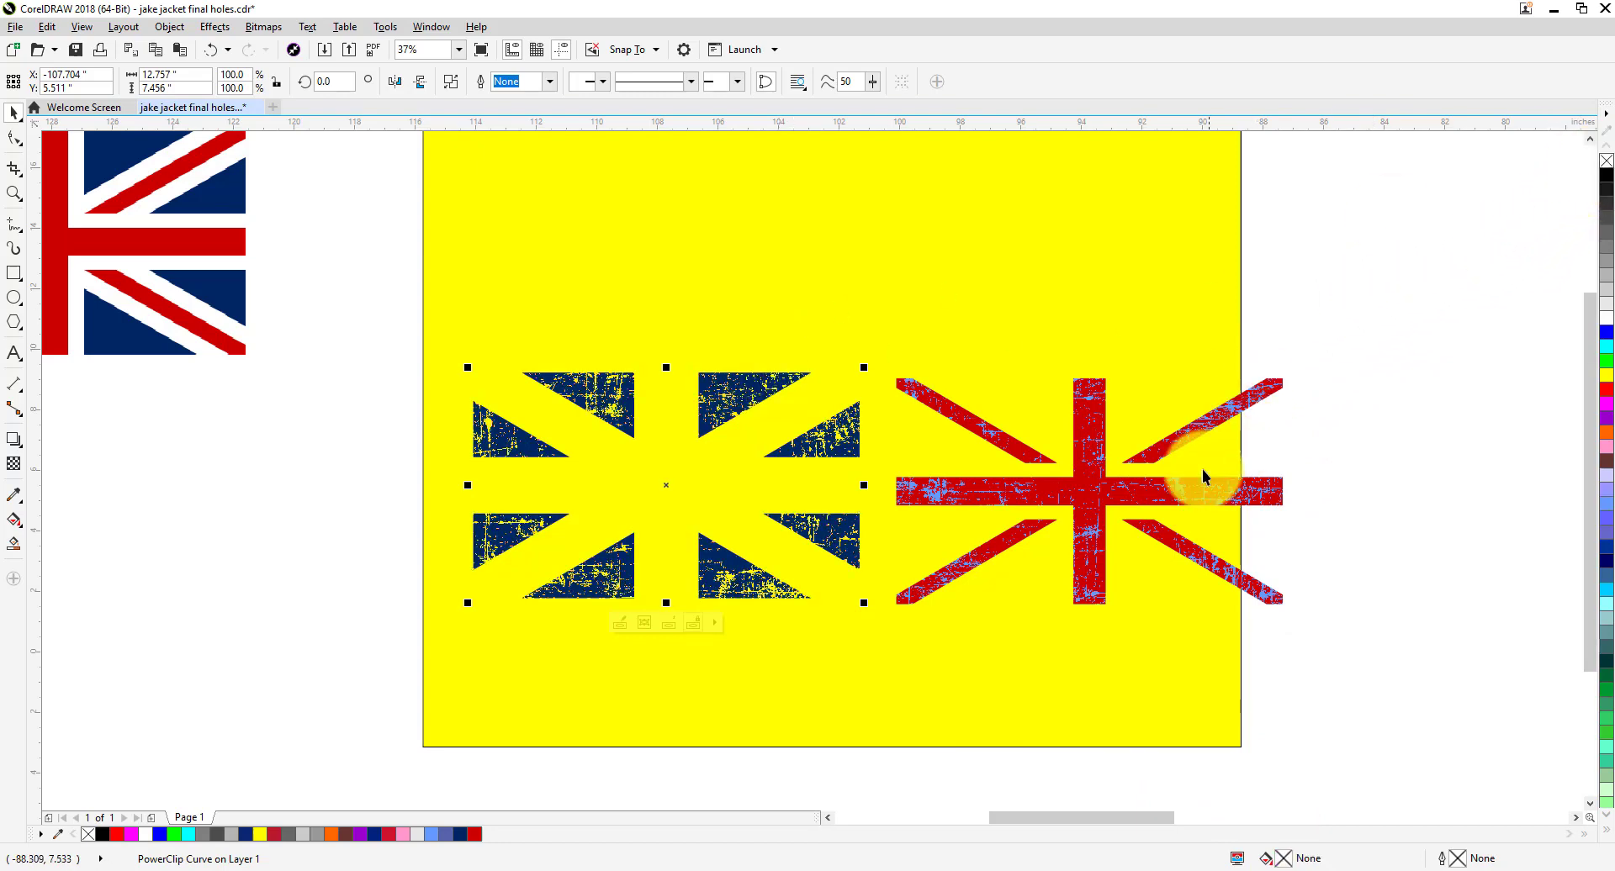
click(1182, 496)
click(1605, 162)
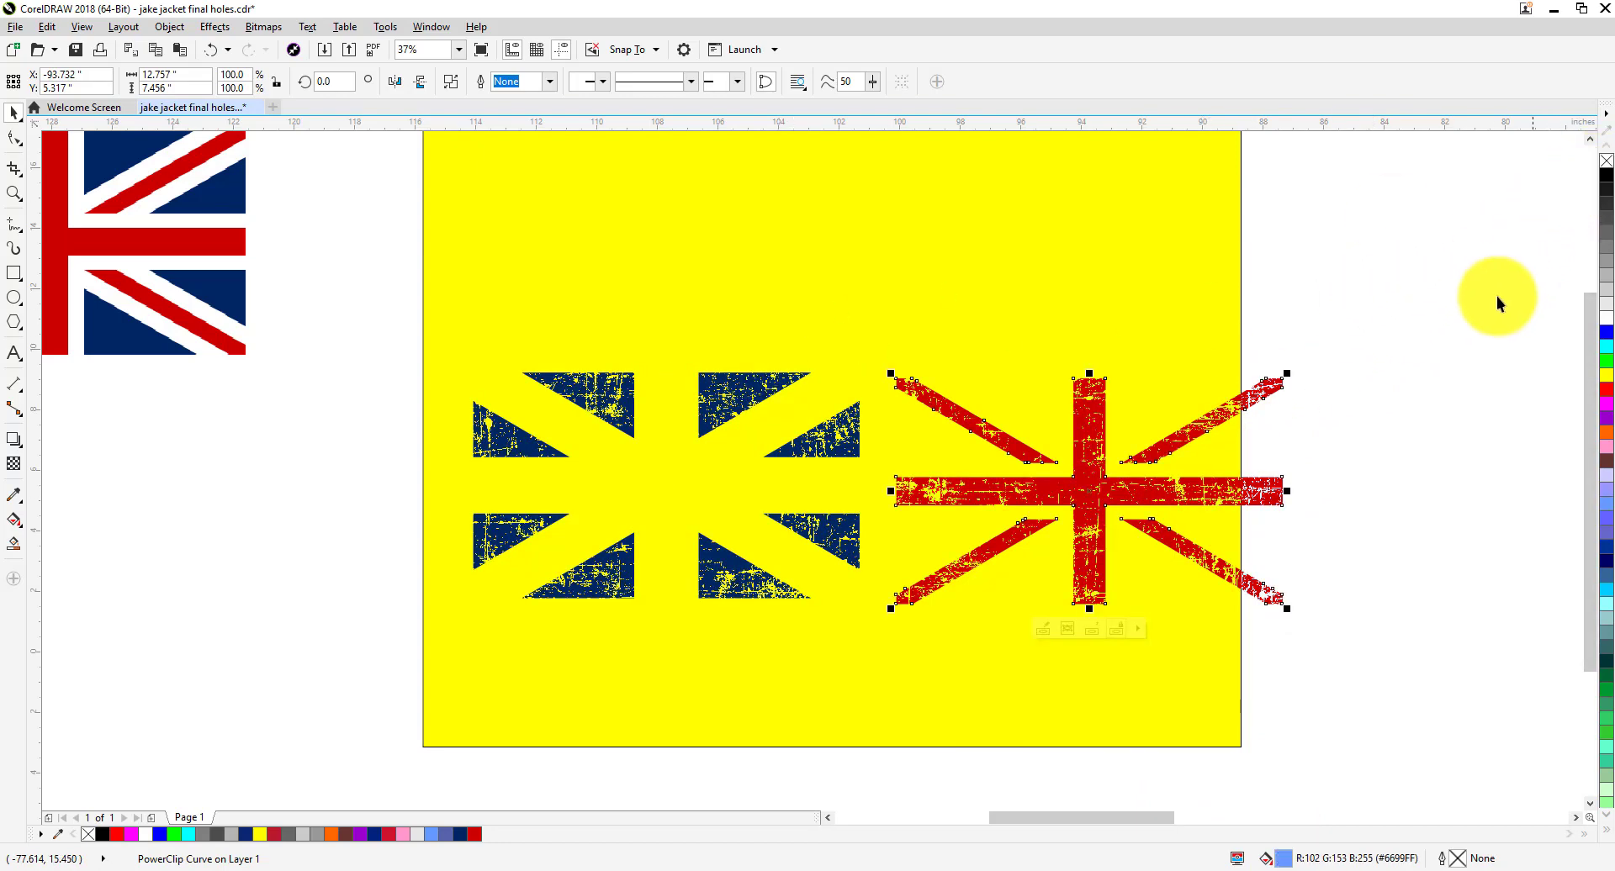
scroll(1493, 303, down, 2)
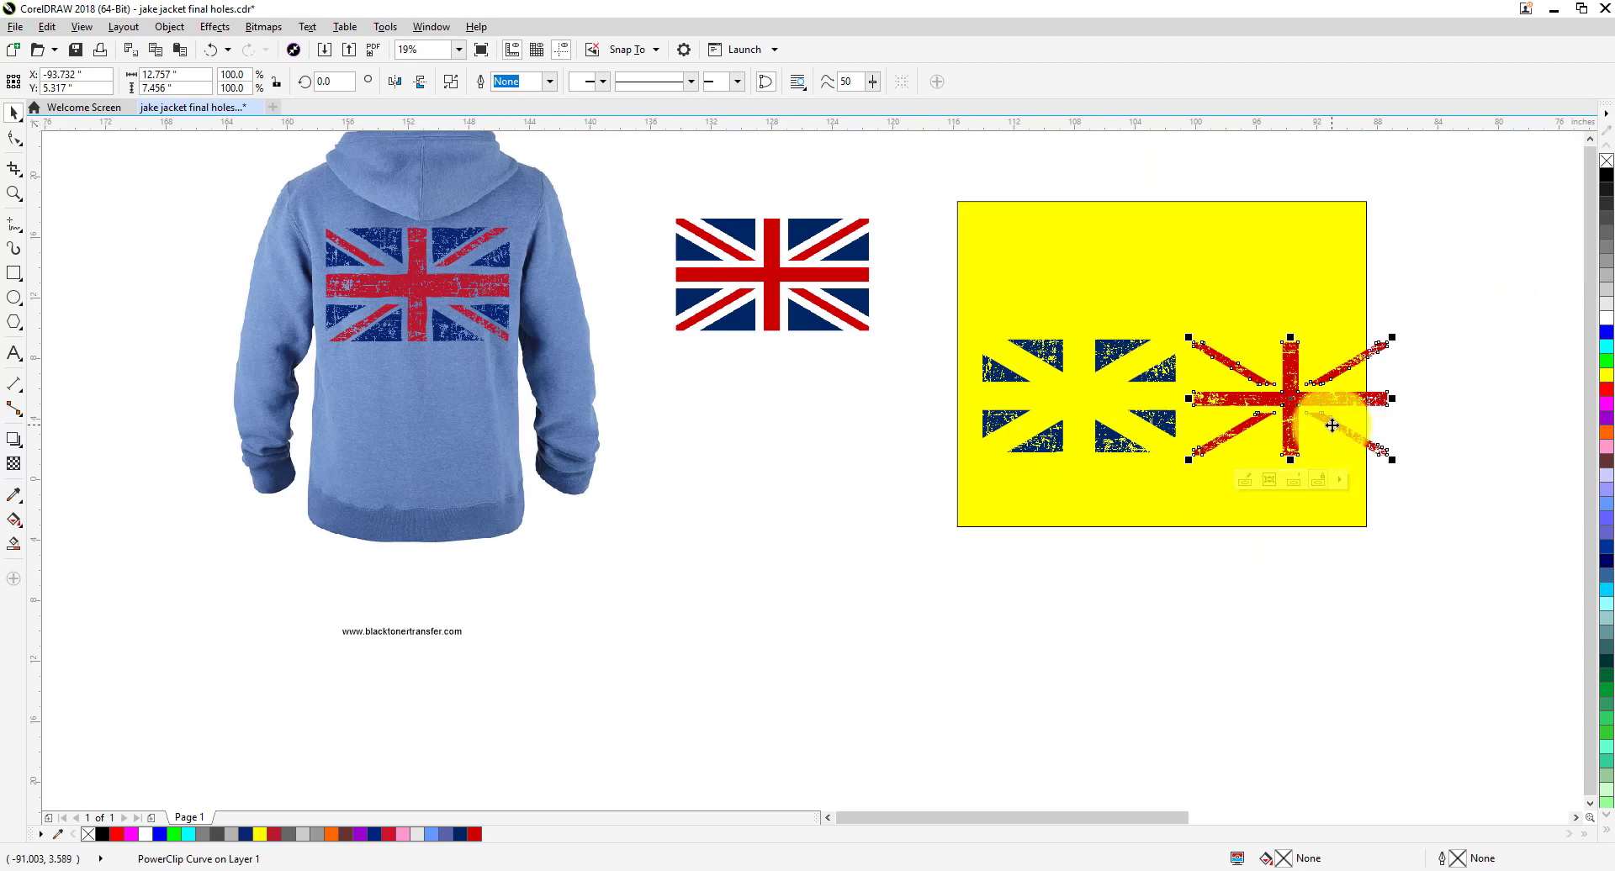
Delete the yellow backdrop and move the red cross onto the blue triangles to form one flag.
click(1249, 243)
key(Delete)
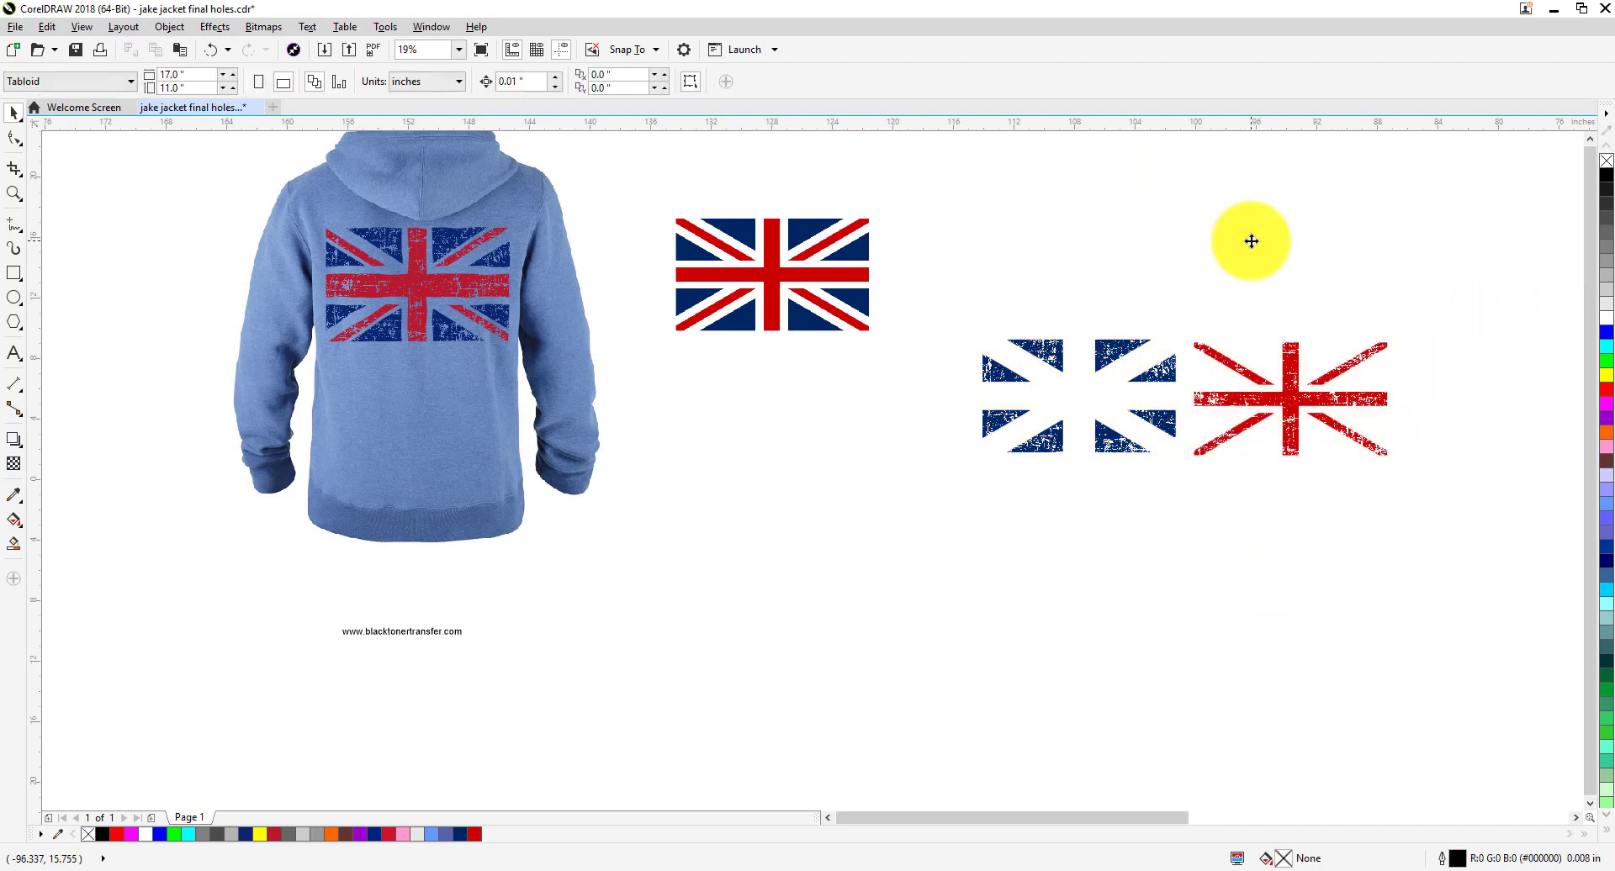
scroll(1223, 406, up, 2)
drag(1300, 401, 874, 388)
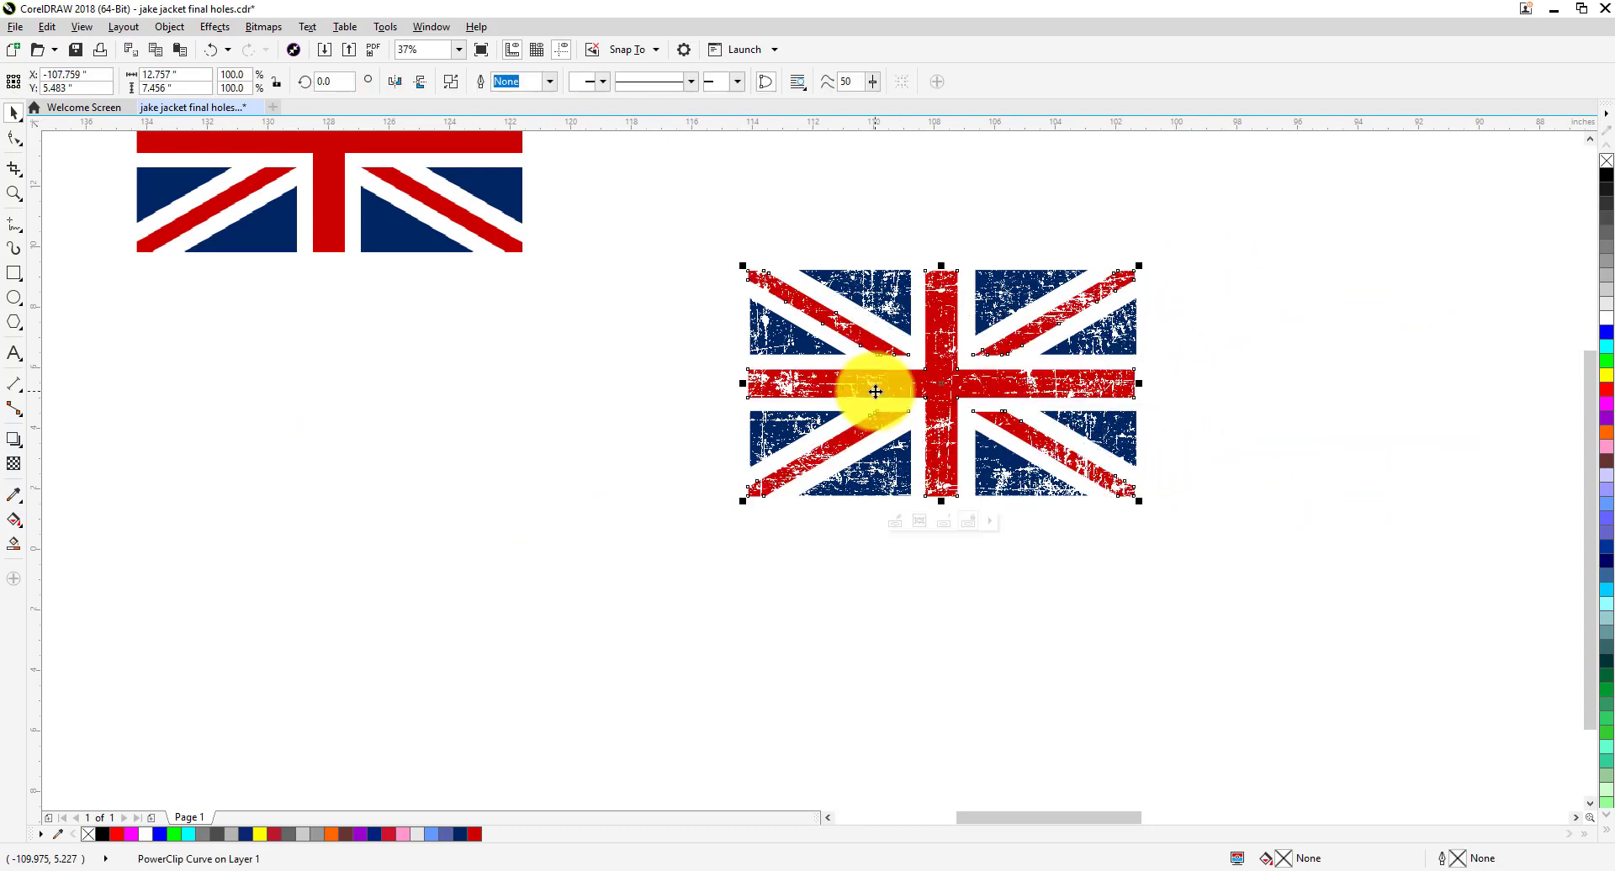
click(1011, 625)
Select both parts of the old hoodie flag and move them off to the left.
scroll(1011, 627, down, 2)
drag(1145, 520, 1149, 528)
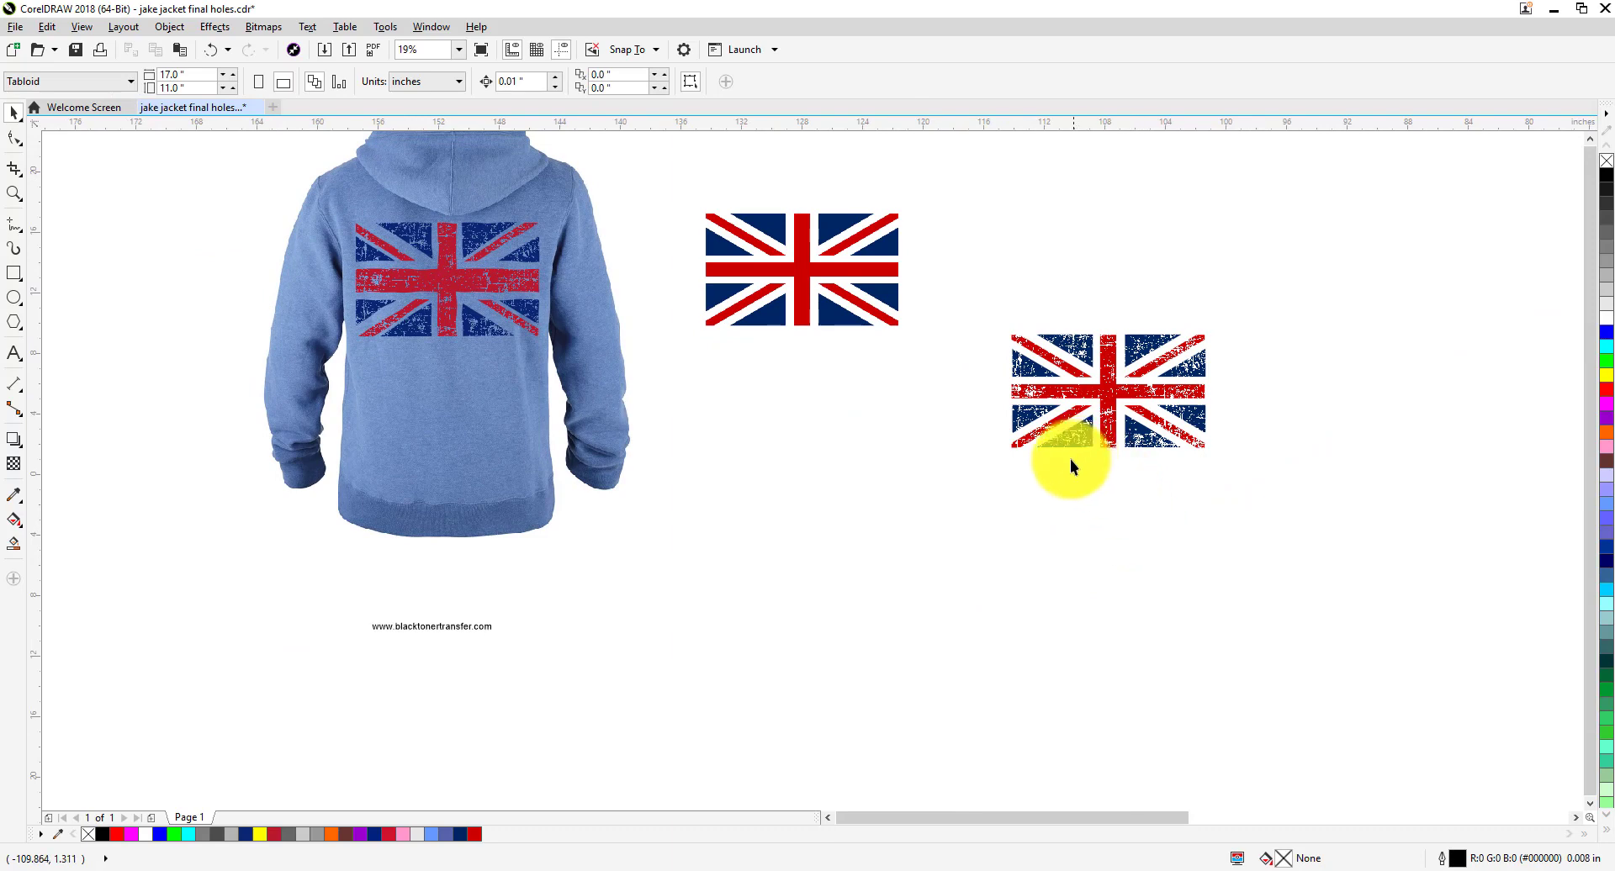
drag(783, 536, 1082, 635)
mouse_move(553, 316)
mouse_down()
mouse_move(848, 446)
mouse_move(344, 418)
mouse_up()
drag(1293, 405, 1506, 582)
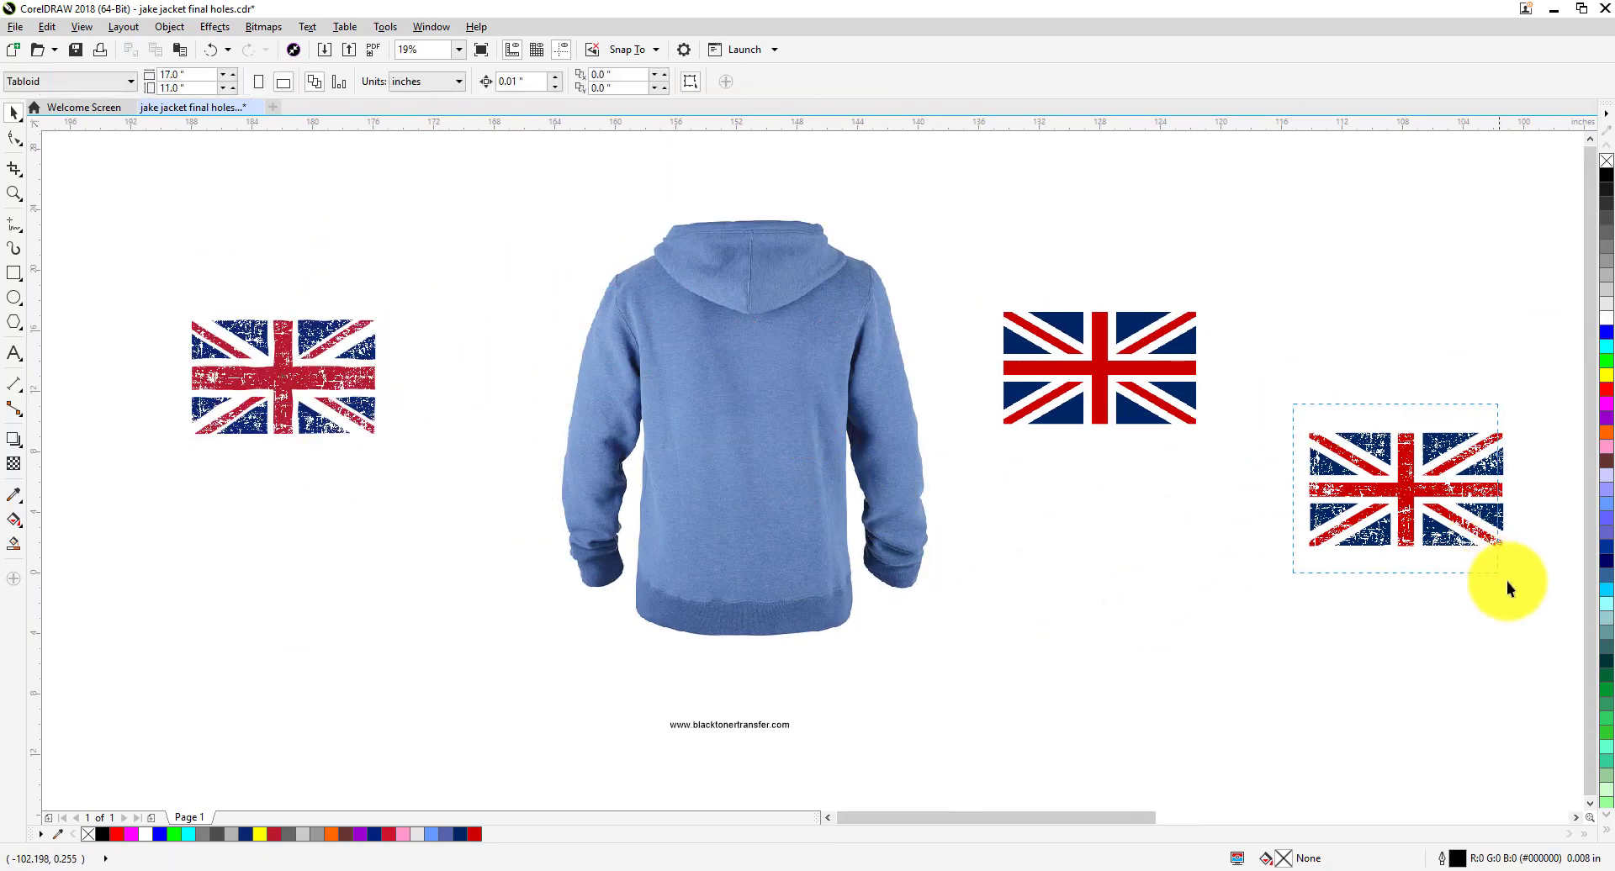
Place the new distressed Union Jack on the hoodie back and check the result.
mouse_move(1481, 520)
mouse_down()
mouse_move(831, 397)
mouse_move(845, 434)
mouse_move(836, 423)
mouse_up()
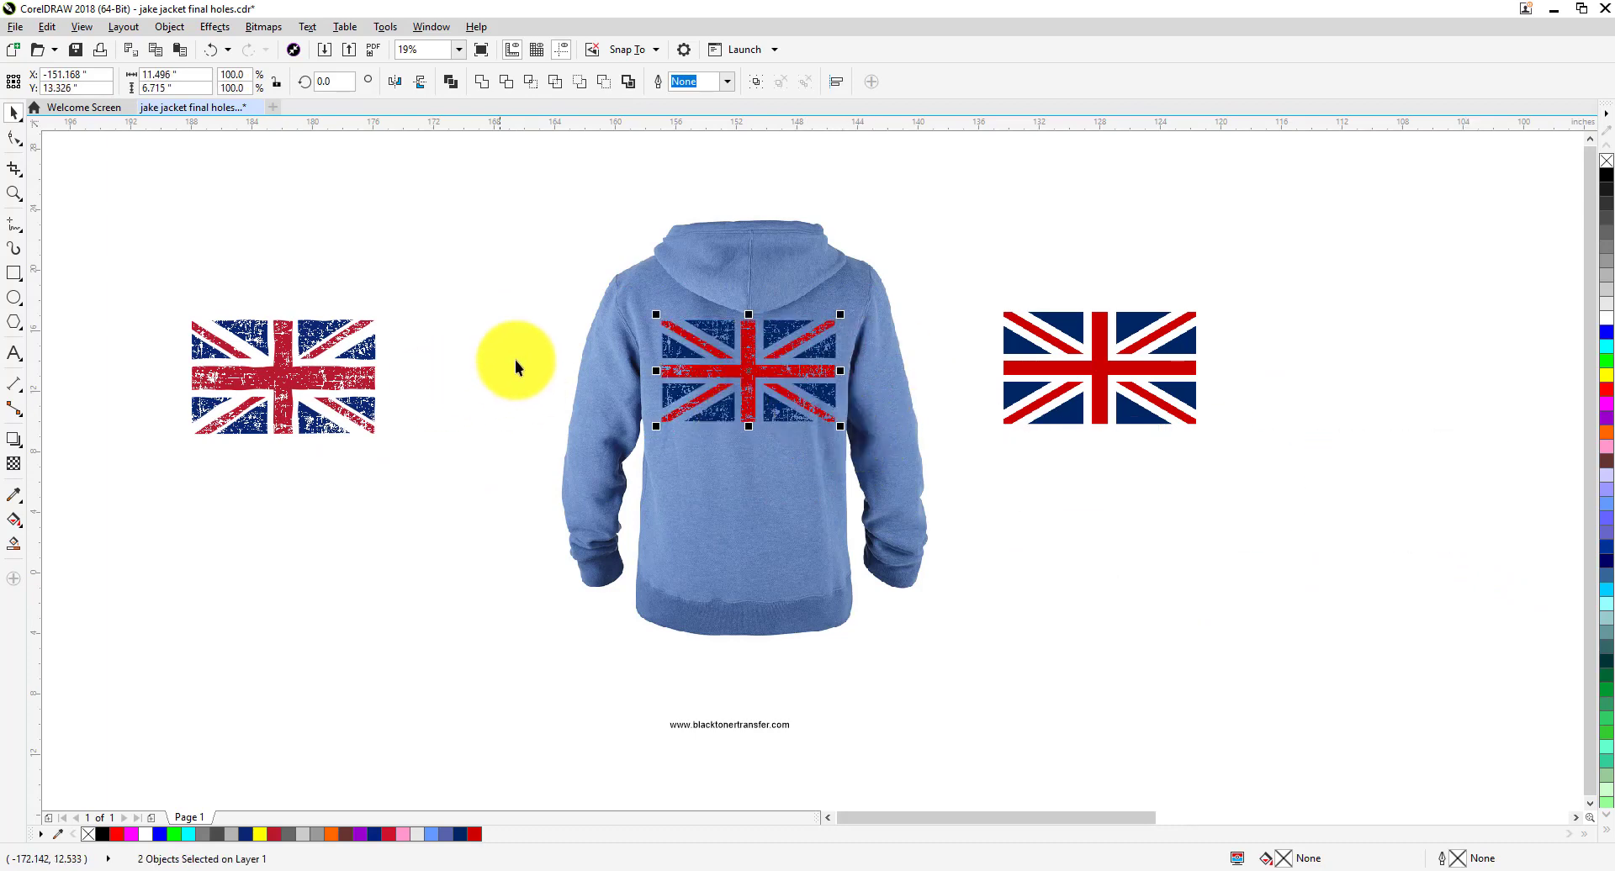
click(514, 316)
scroll(380, 381, up, 1)
scroll(1019, 365, up, 1)
scroll(1178, 370, up, 1)
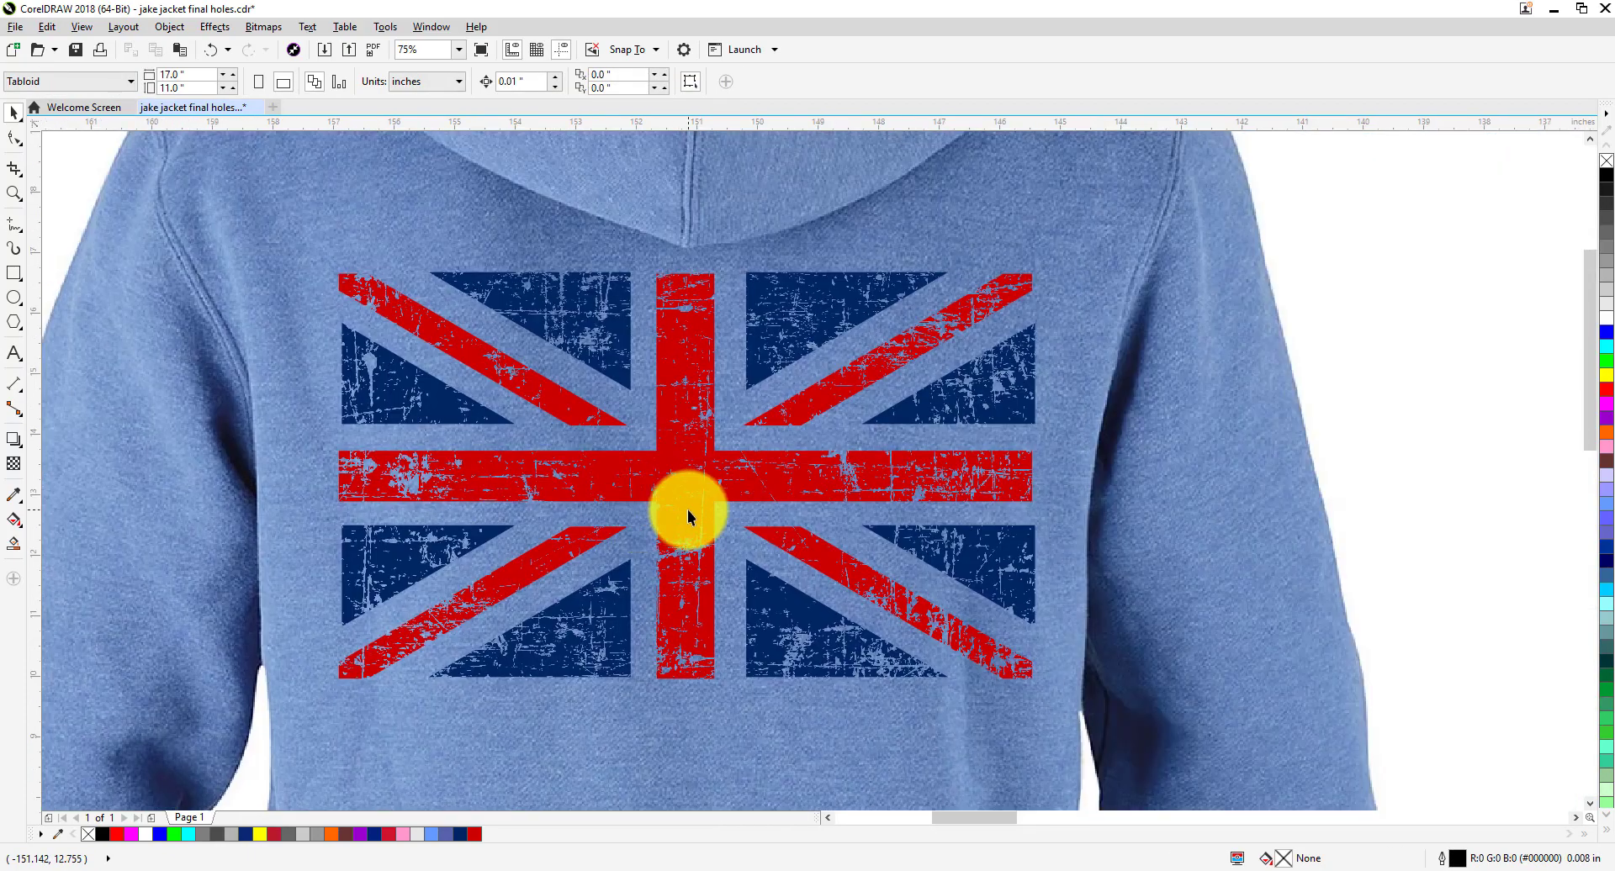
scroll(664, 513, down, 1)
scroll(678, 524, up, 1)
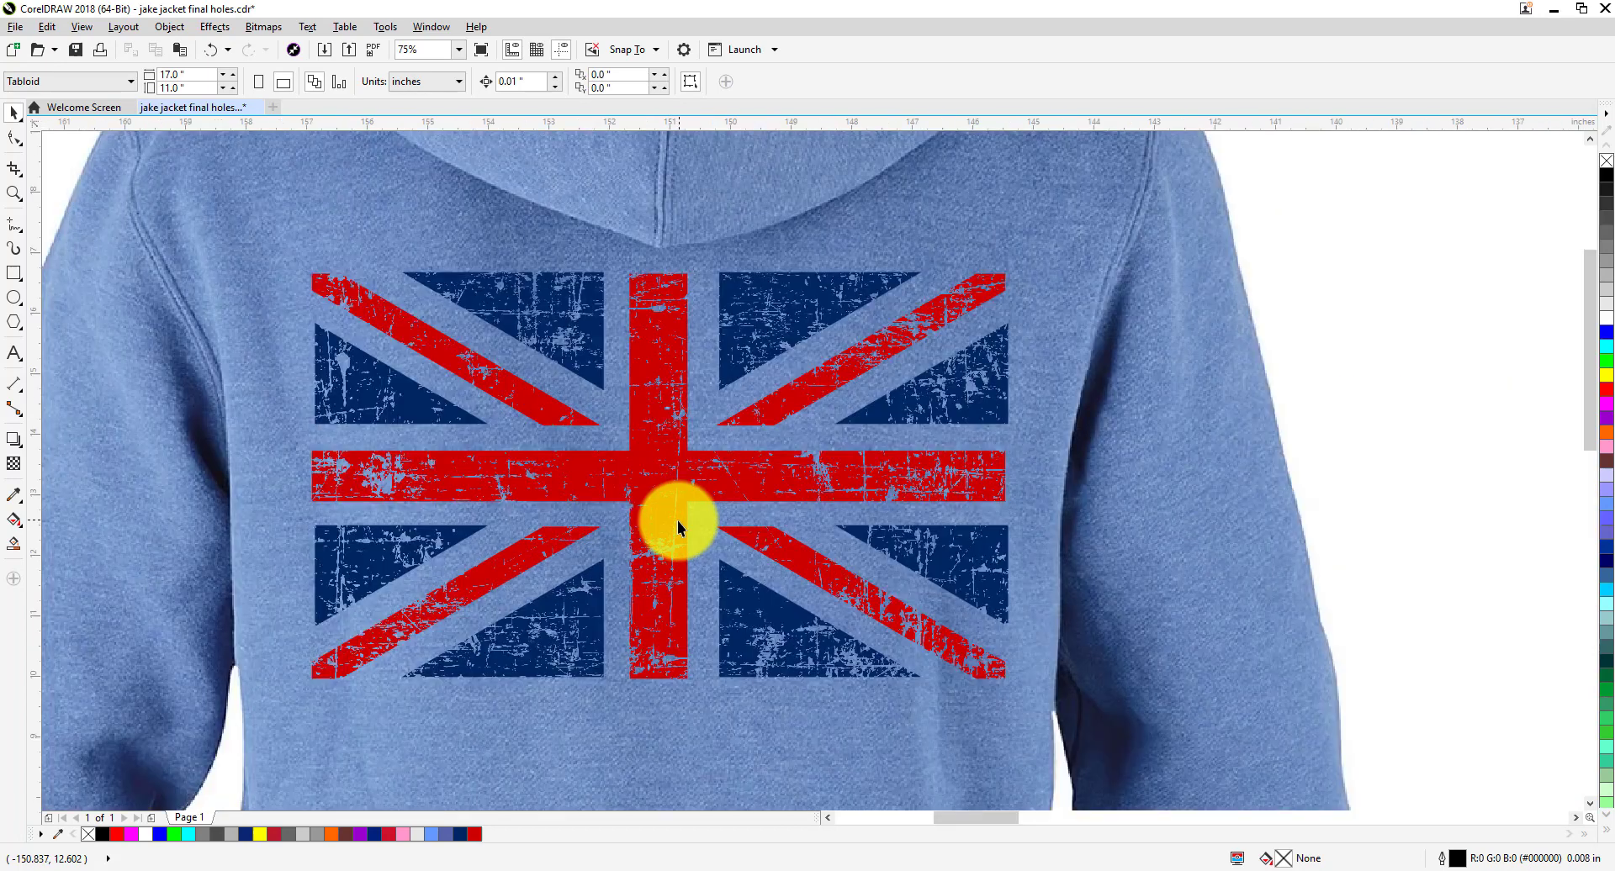